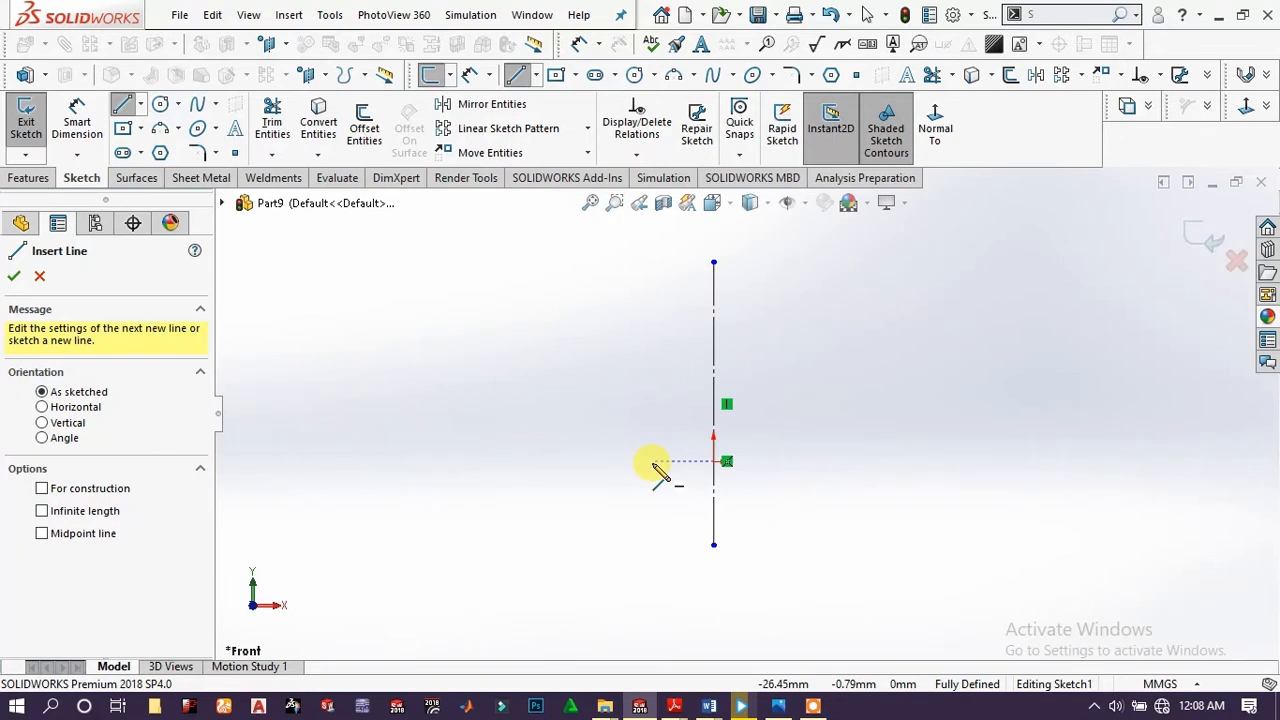
- Sketch the left foot and upright with lines: base about 68 mm, foot 17 mm high, upright about 63 mm outside and 52 mm inside
left_click(652, 461)
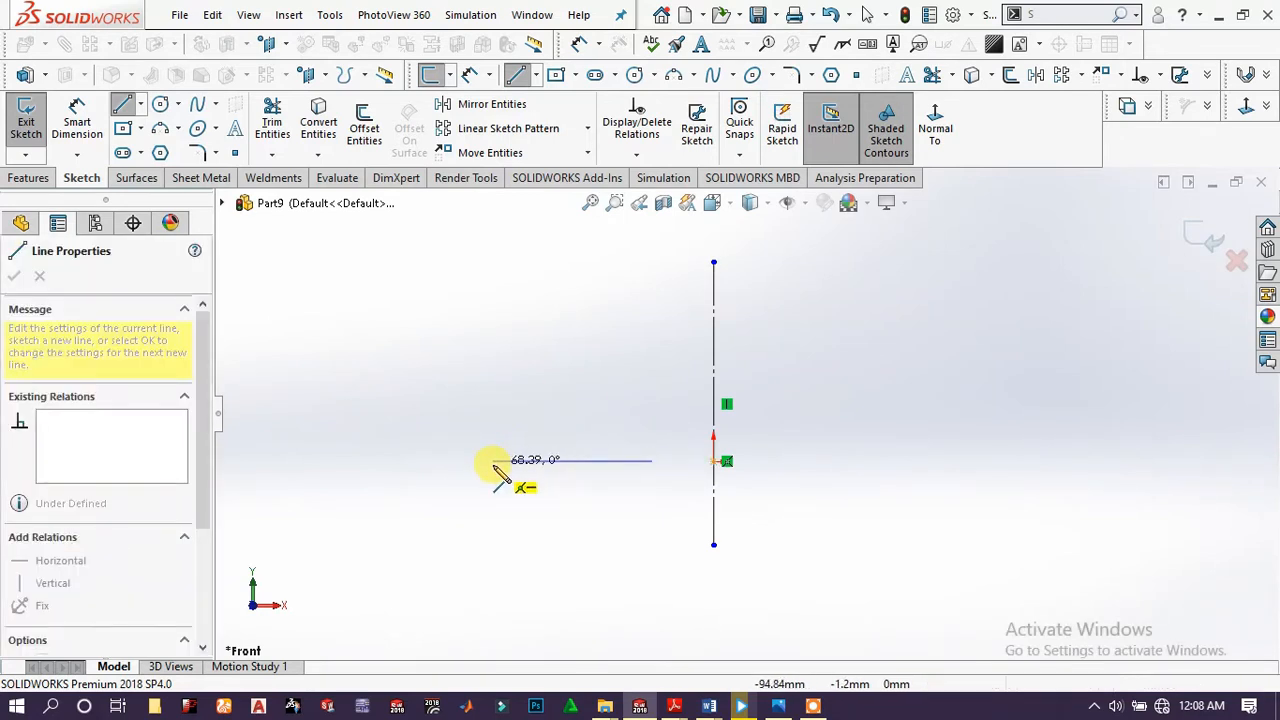
left_click(493, 461)
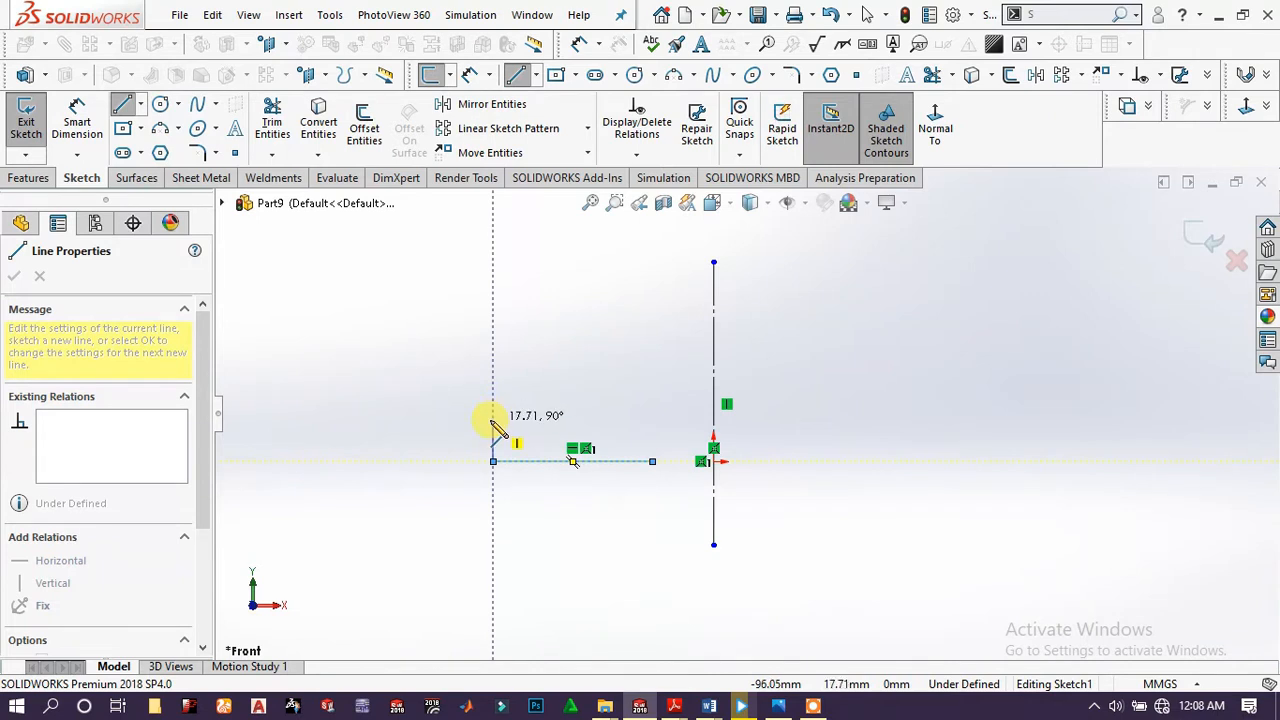
left_click(493, 422)
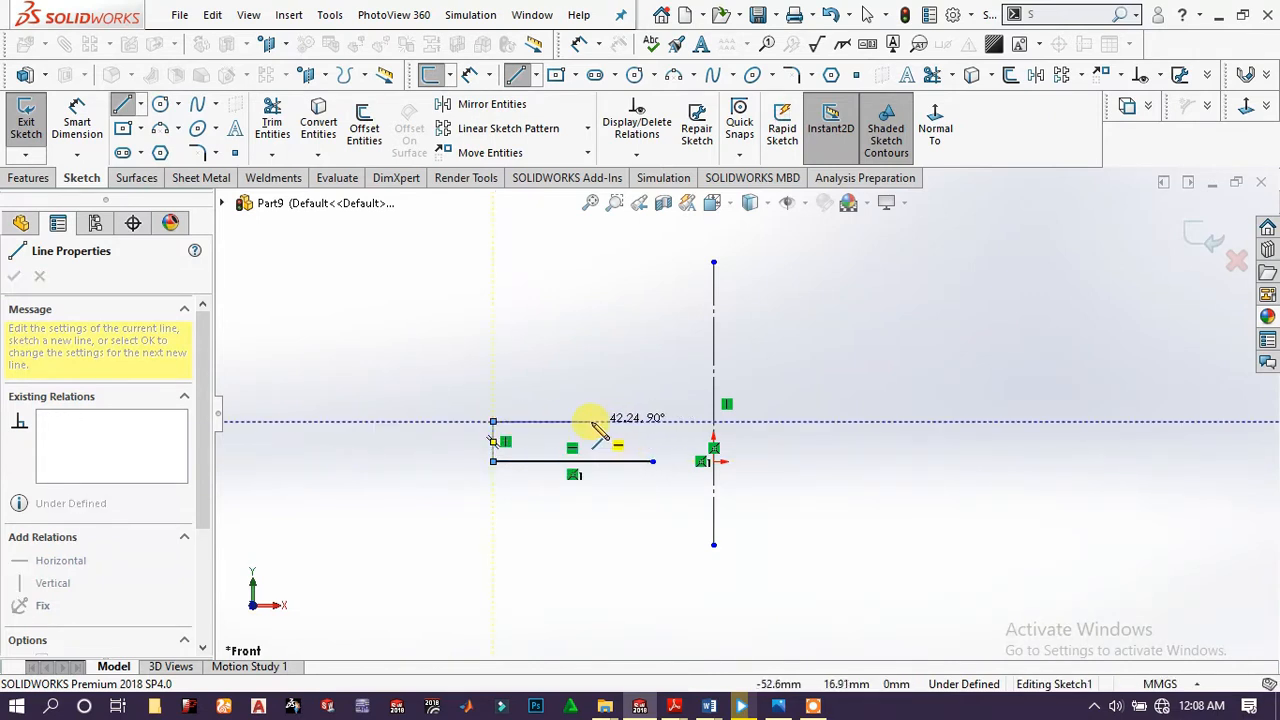
left_click(590, 422)
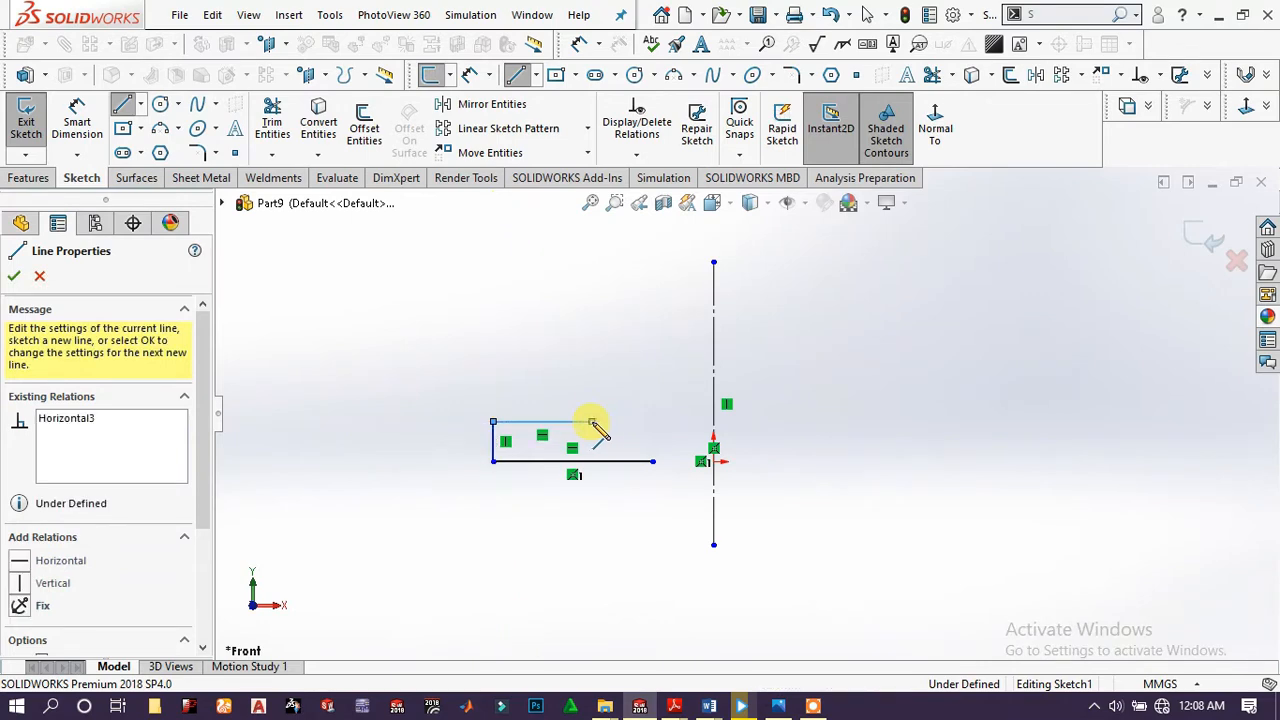
left_click(591, 274)
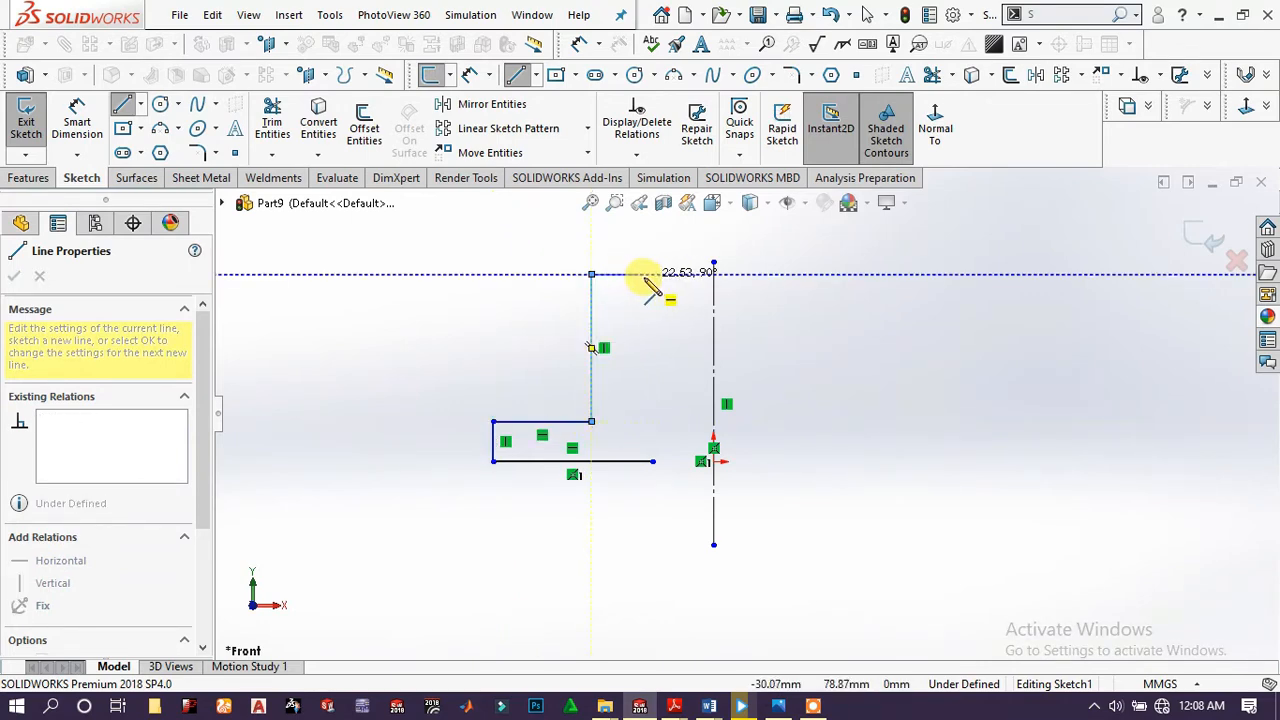
left_click(643, 275)
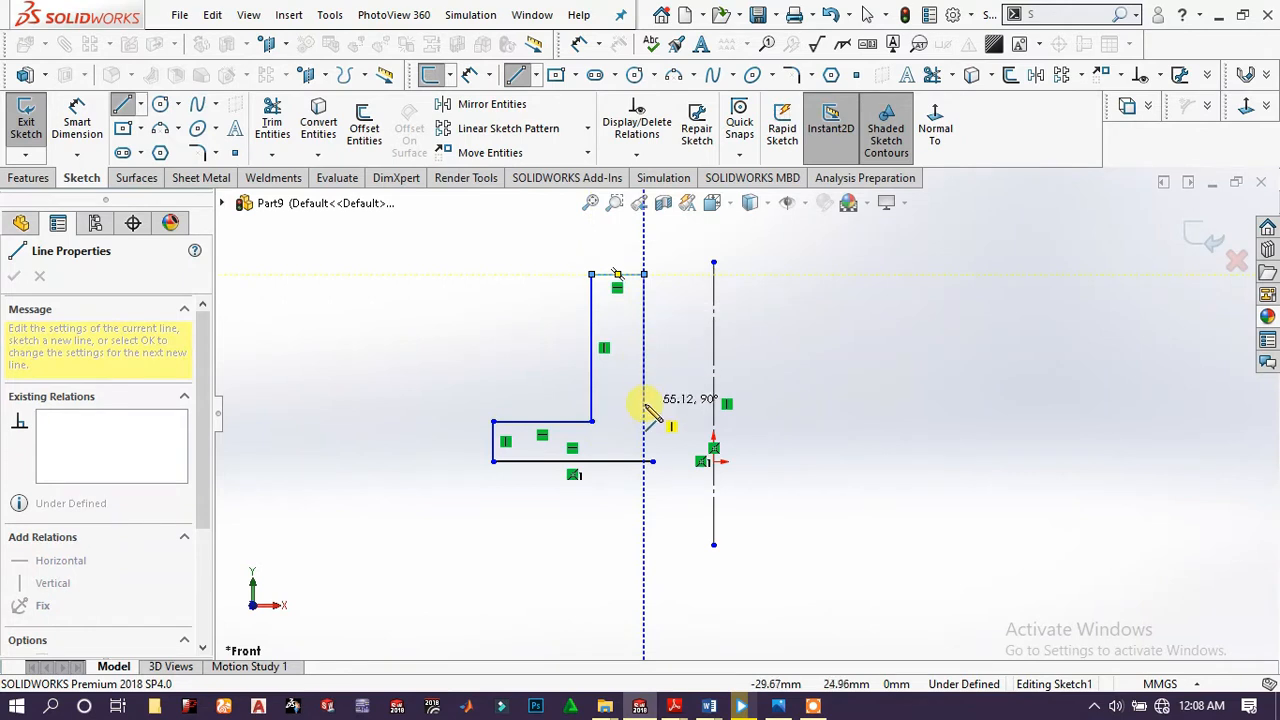
left_click(643, 395)
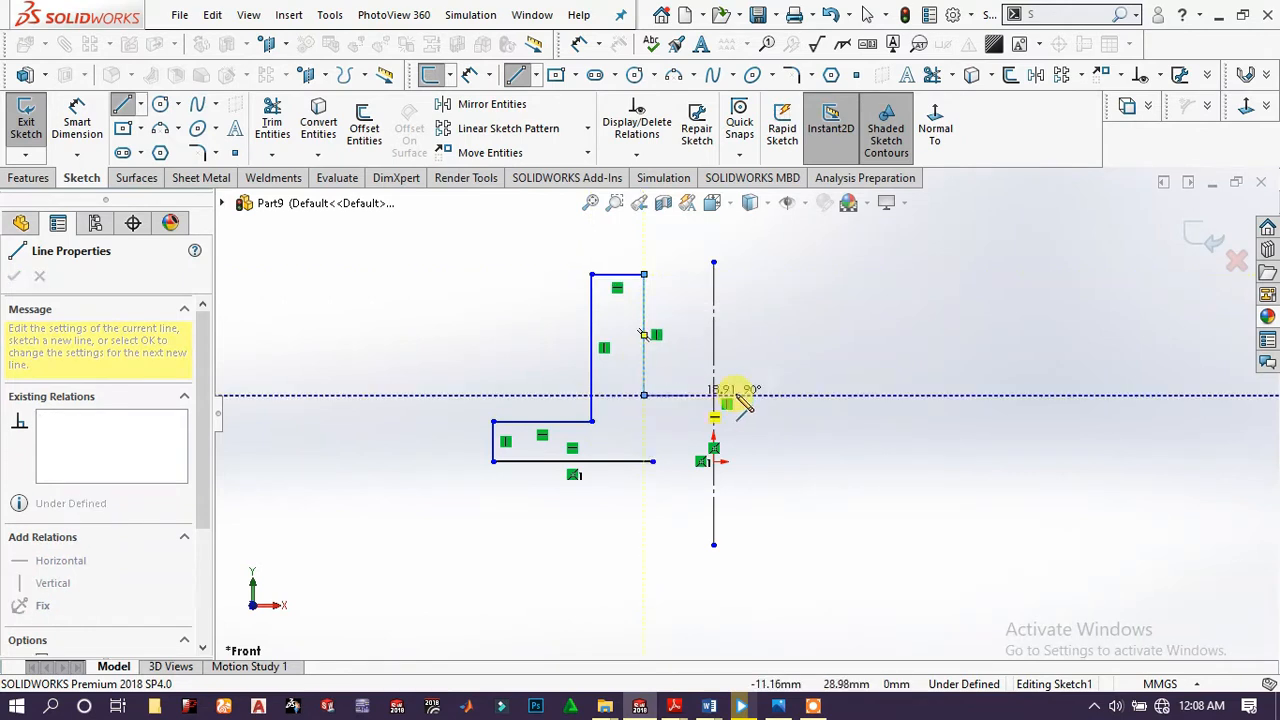
- Continue the outline across the centreline with a horizontal web, a right upright about 52 mm inside and 63 mm outside, and the right foot
left_click(842, 395)
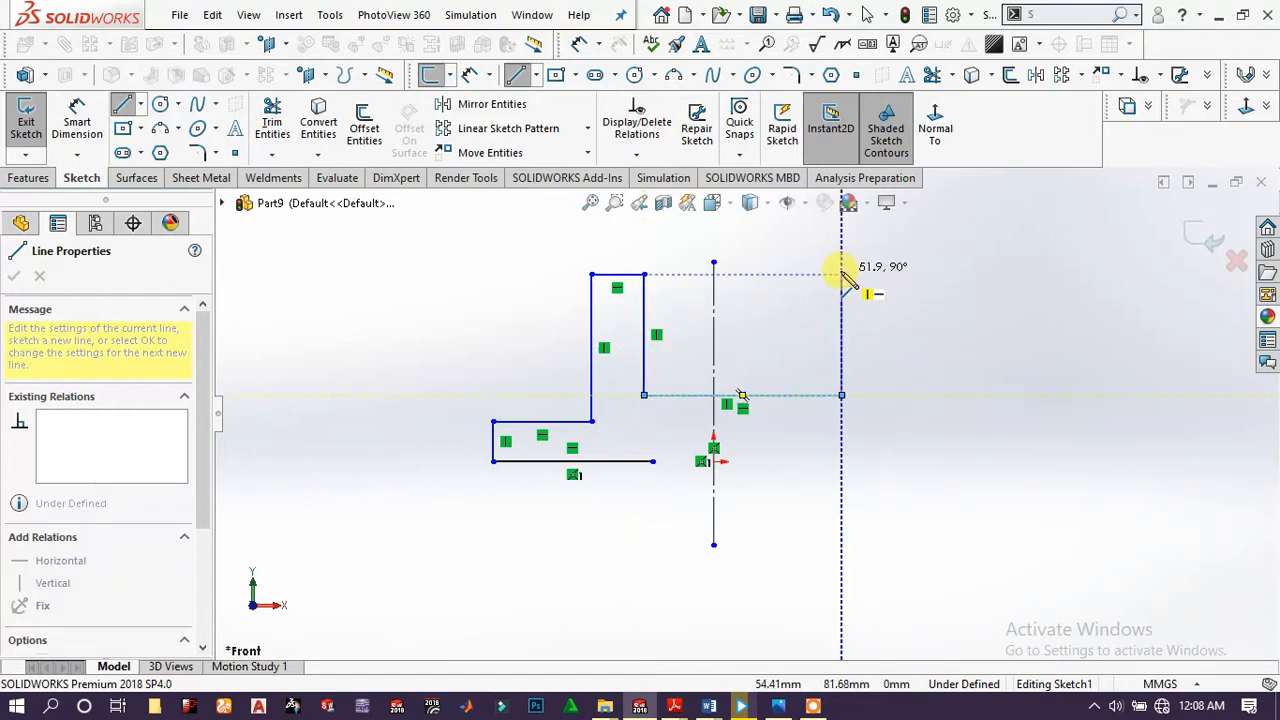
left_click(842, 274)
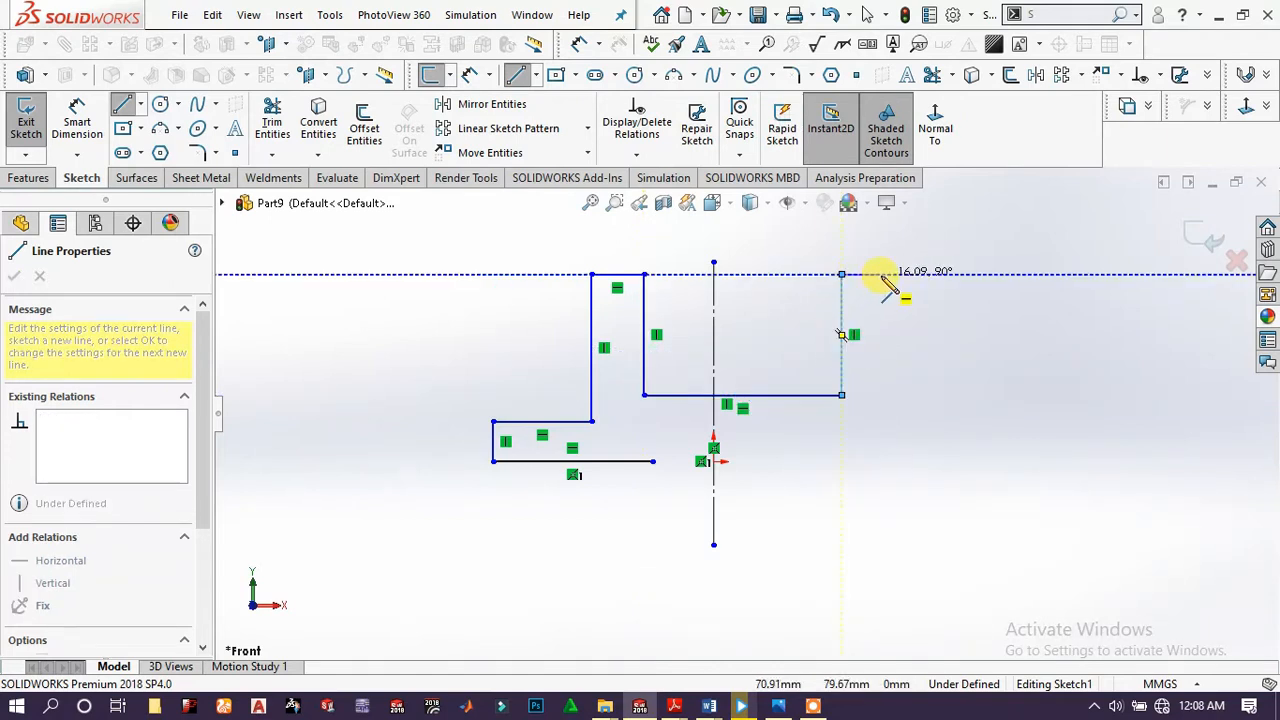
left_click(888, 275)
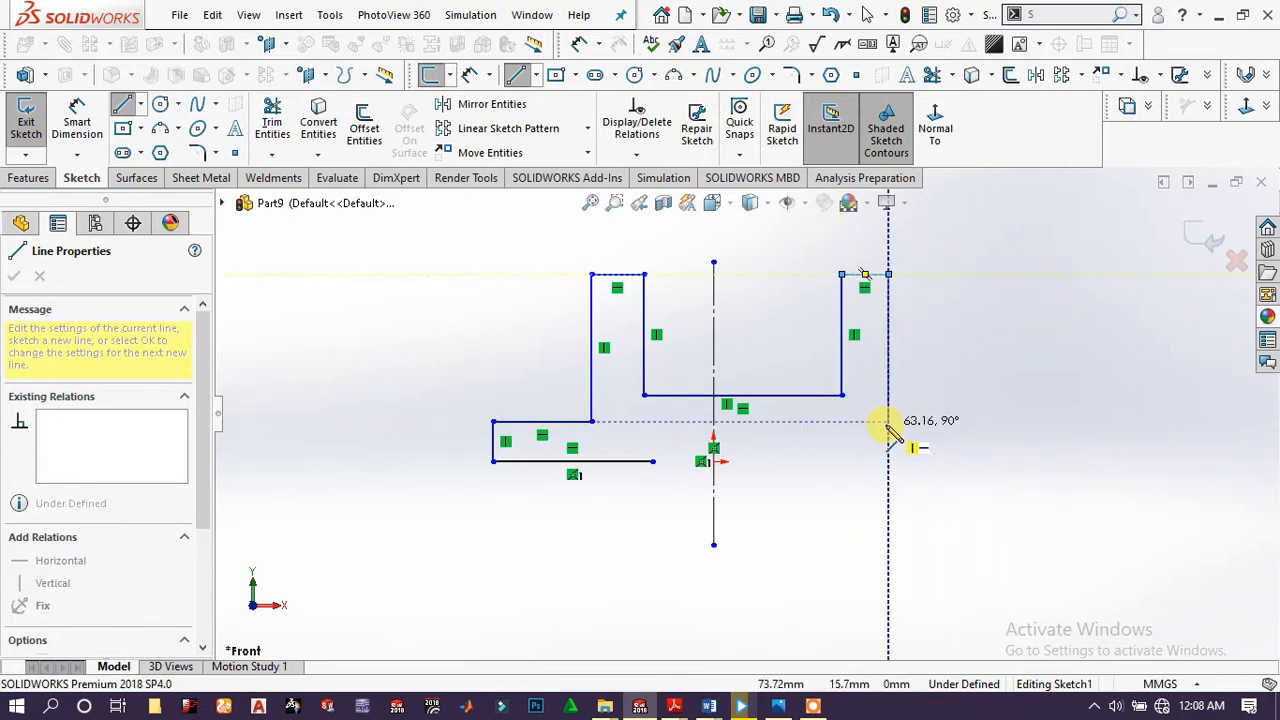
left_click(888, 421)
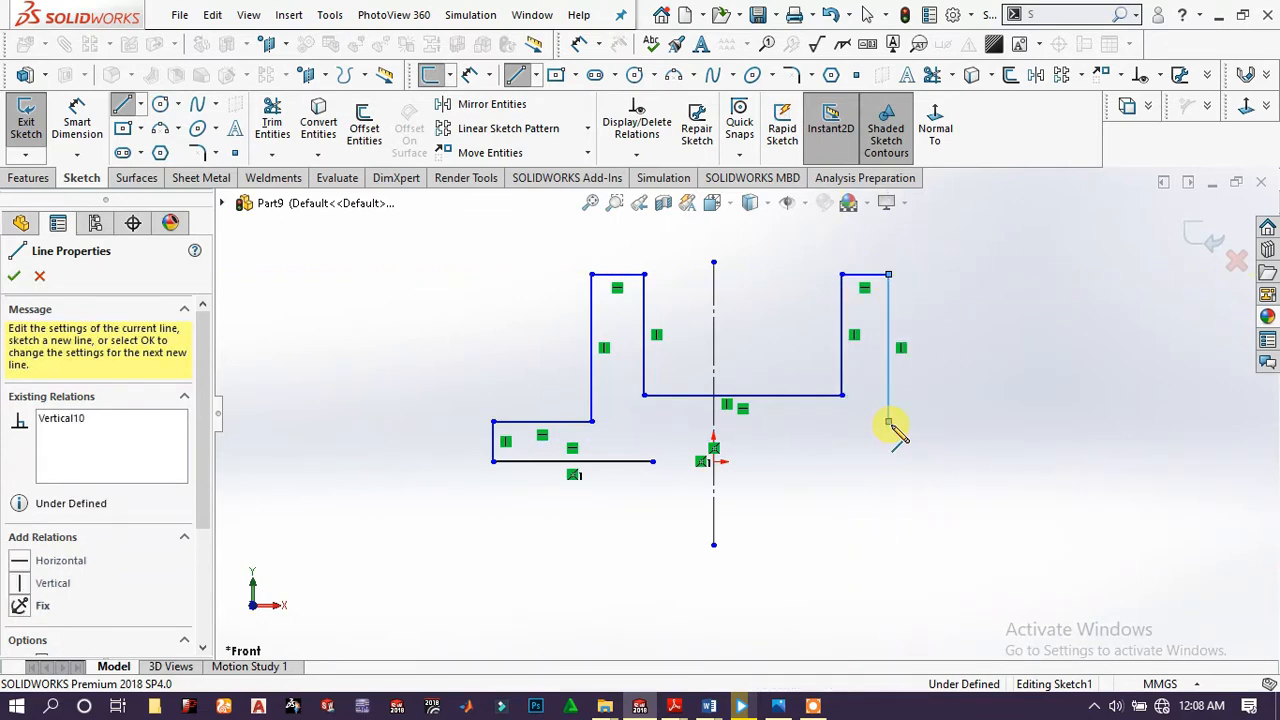
left_click(995, 422)
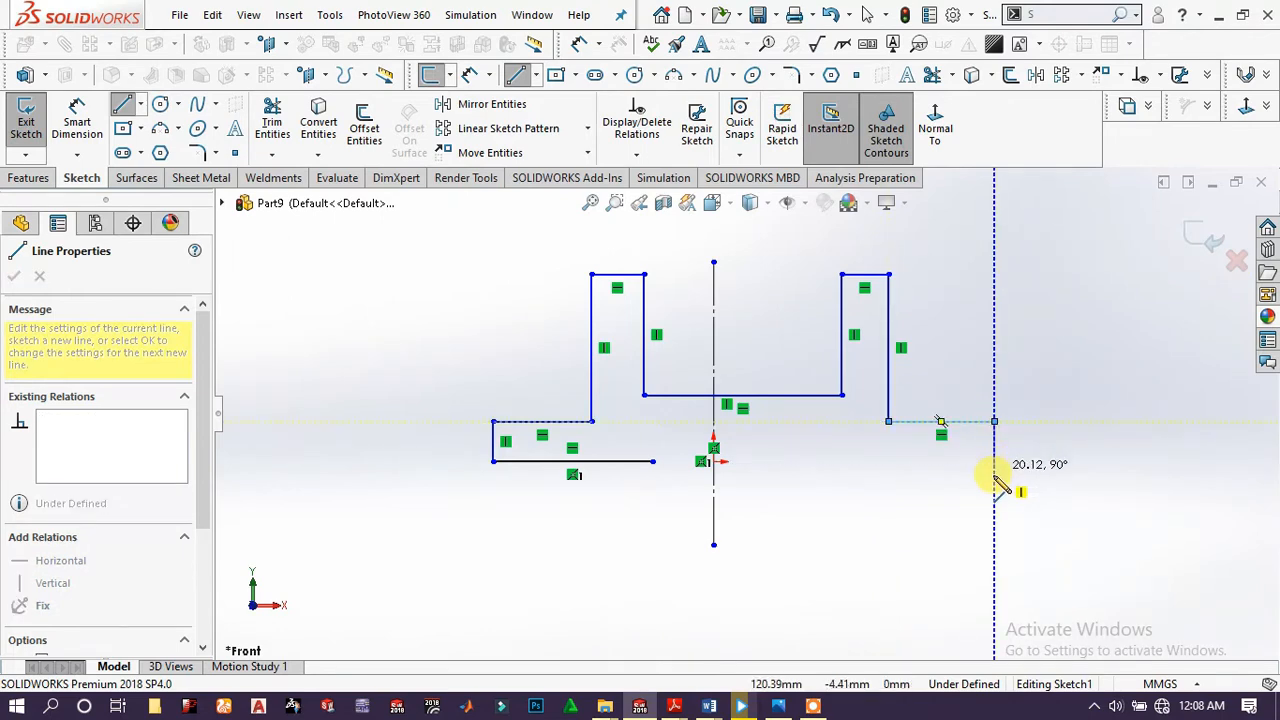
left_click(994, 461)
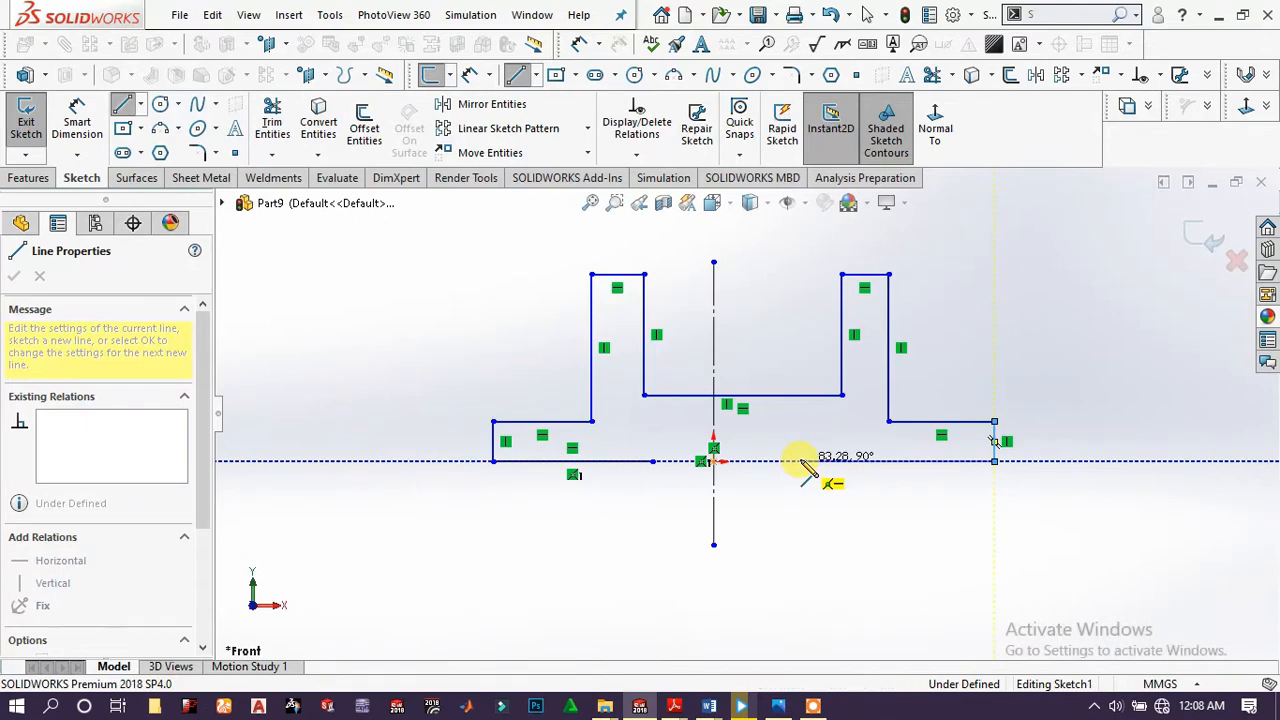
- Close the outline with a right base line about 83 mm long and a bottom notch about 64 mm wide and 17 mm high
left_click(800, 461)
left_click(800, 421)
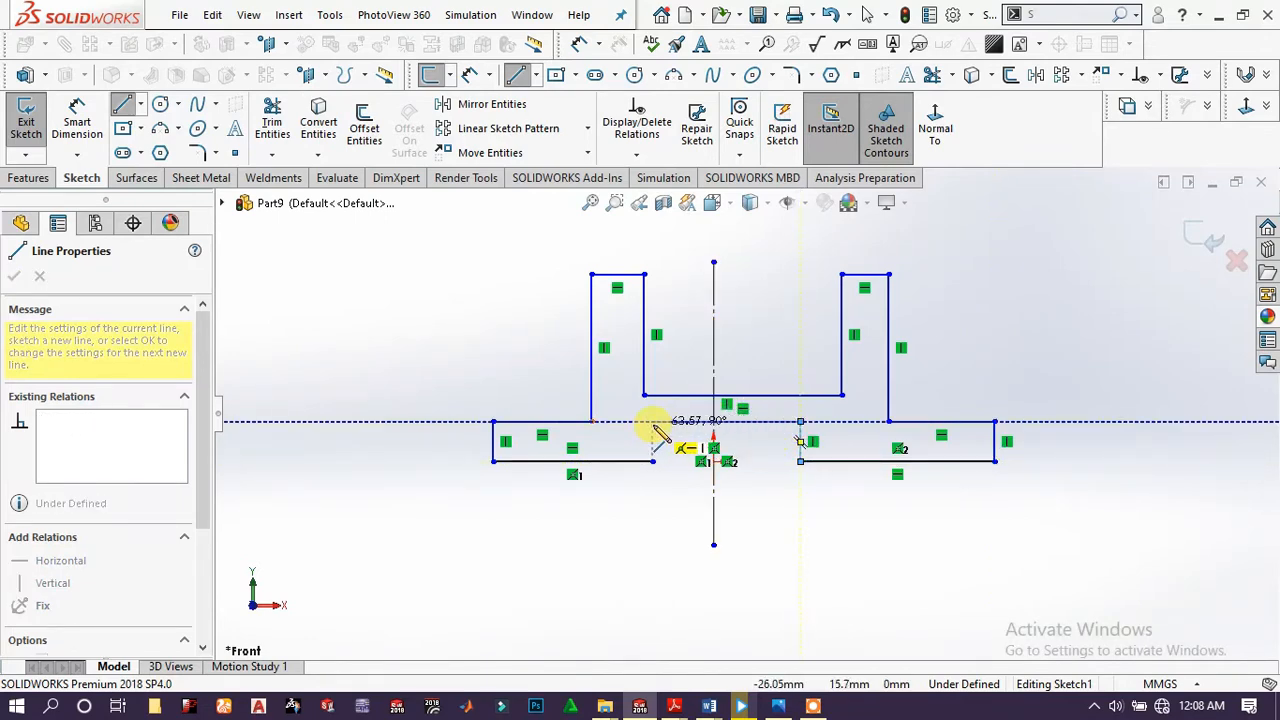
left_click(652, 421)
left_click(652, 461)
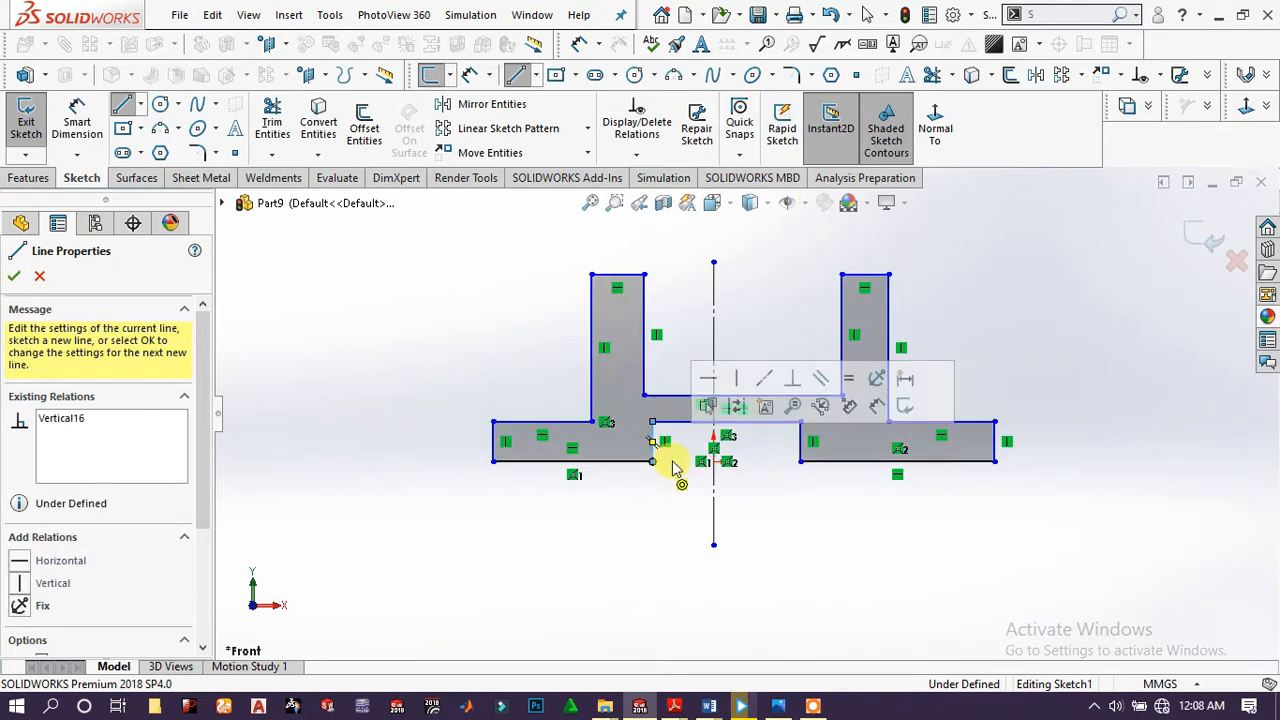
right_click(1078, 378)
left_click(1114, 383)
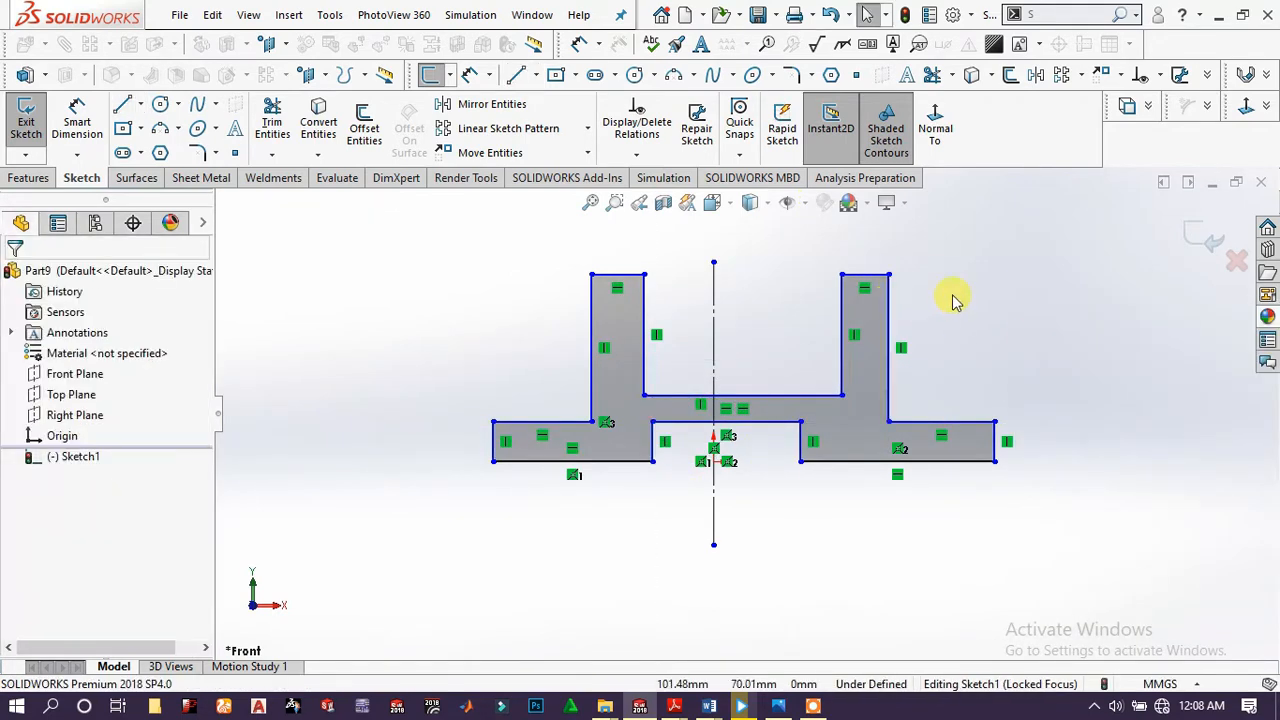
- Make the inner vertical edges of the two uprights symmetric about the vertical centreline
mouse_move(951, 294)
left_mouse_down()
mouse_move(471, 331)
mouse_move(503, 330)
left_mouse_up()
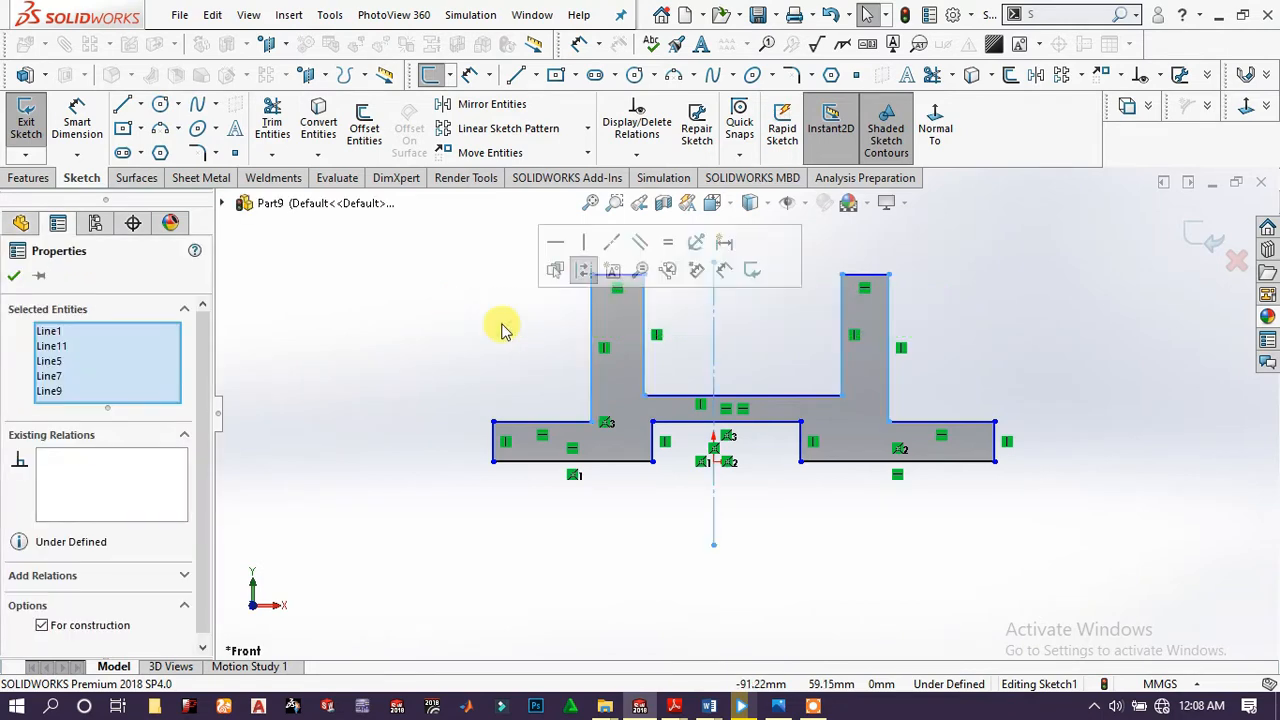
left_click(467, 321)
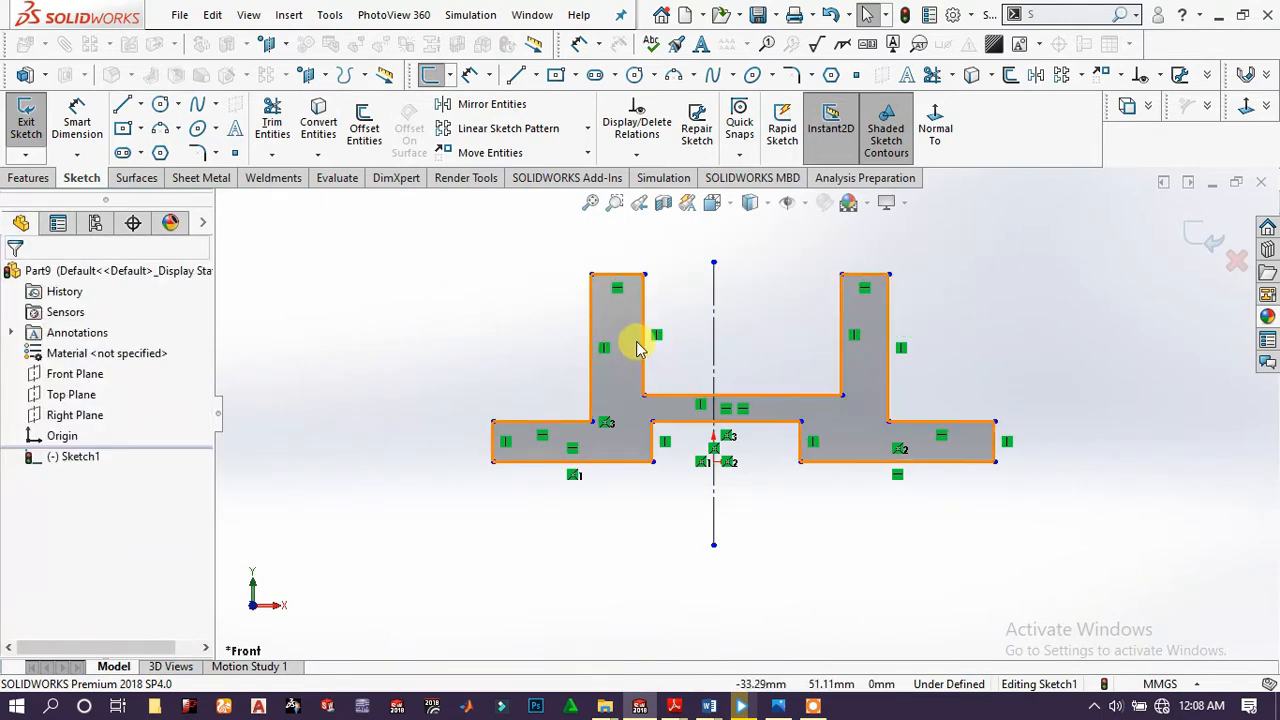
left_click(662, 324)
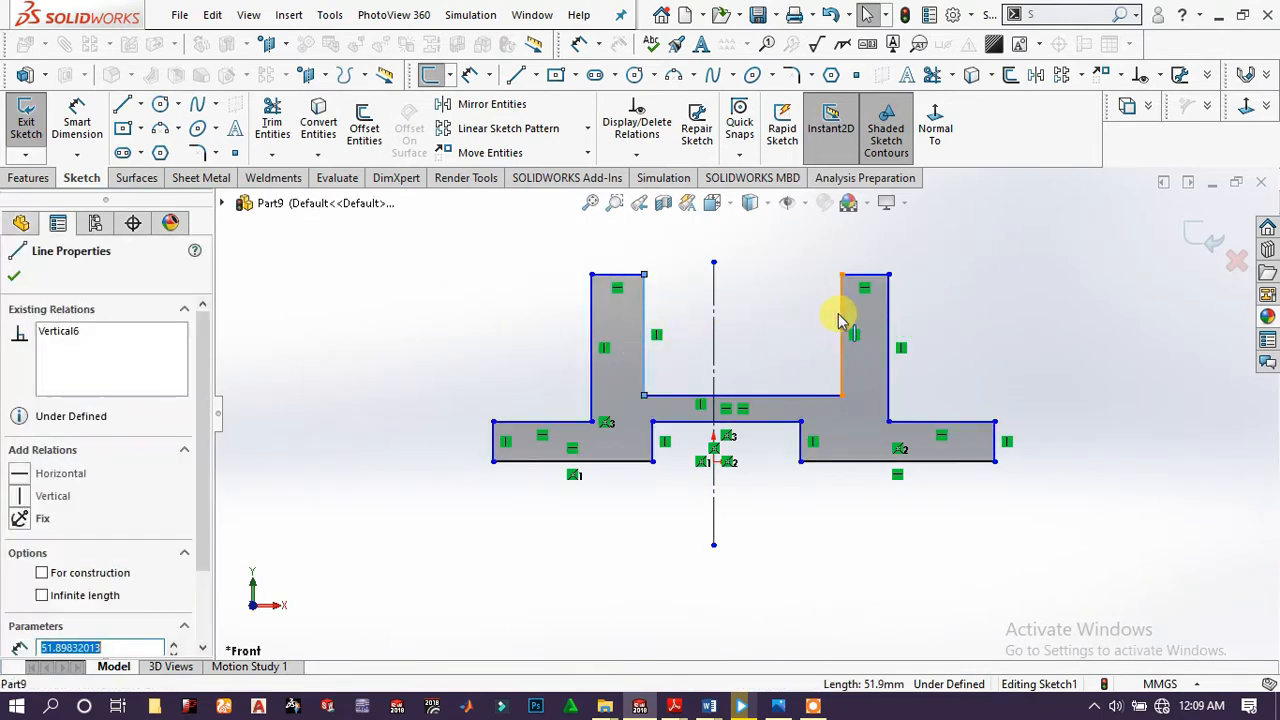
left_click(714, 342, "ctrl")
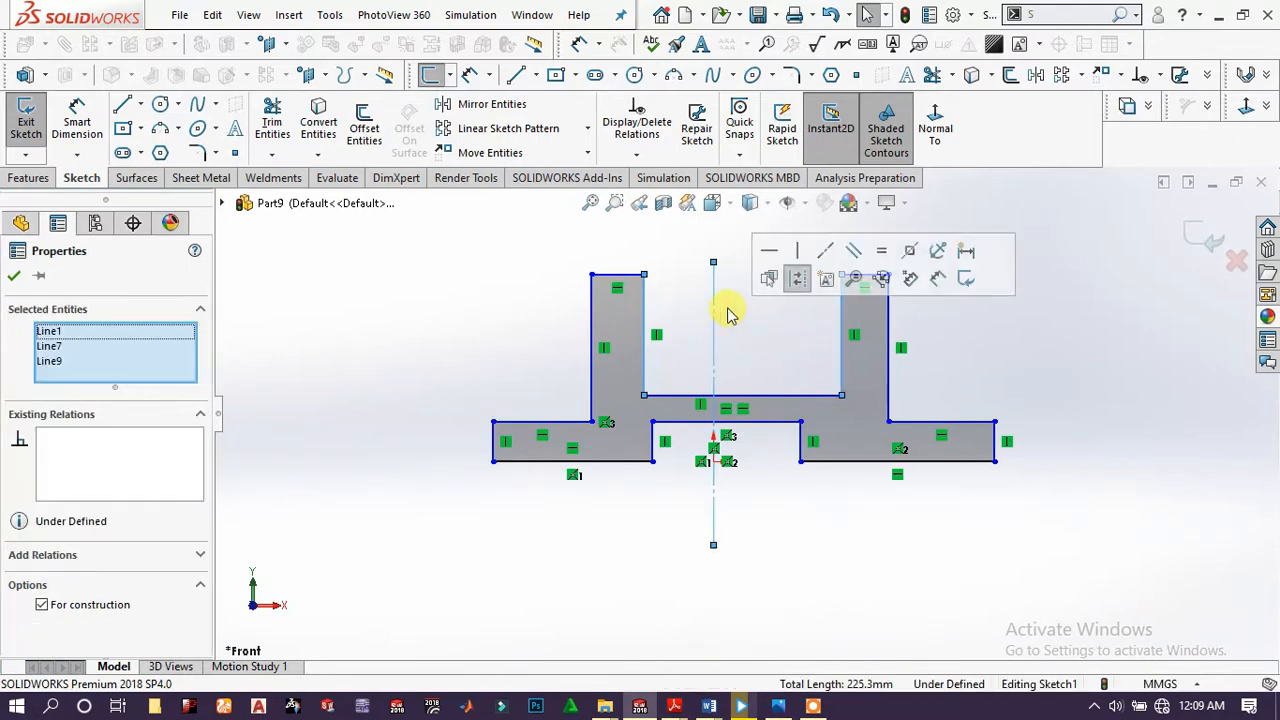
left_click(909, 251)
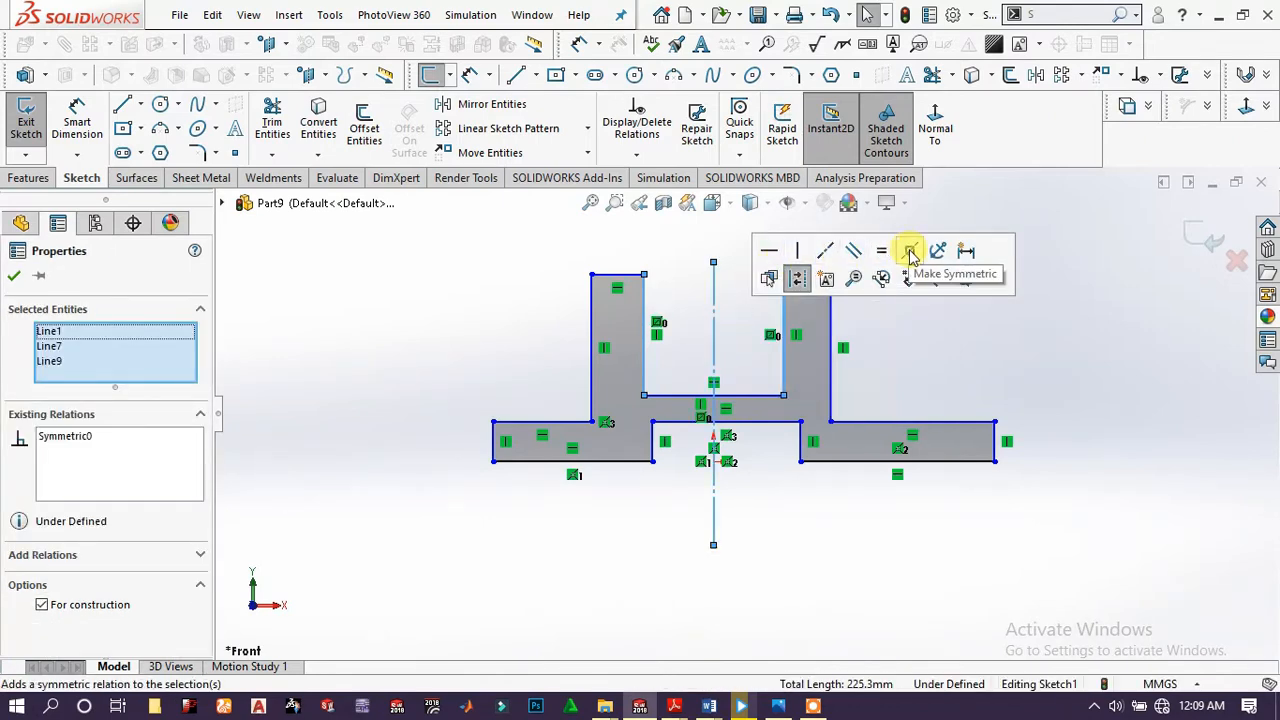
left_click(903, 366)
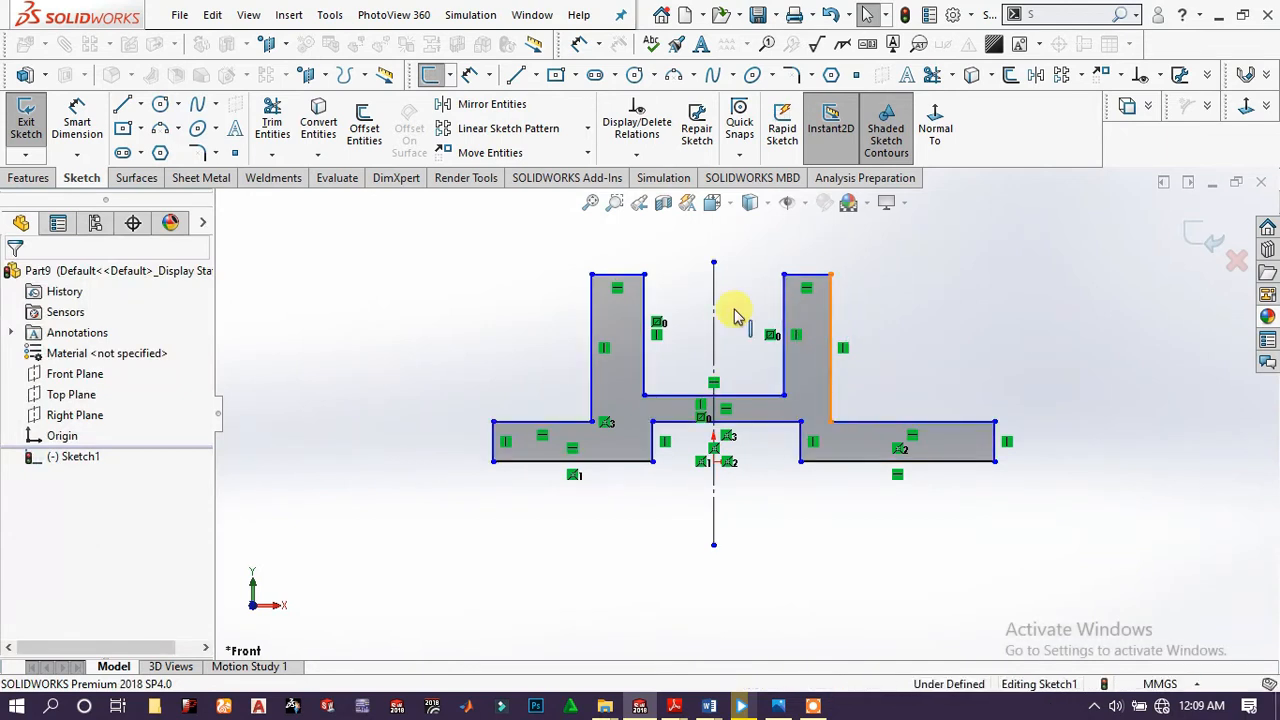
- Make the outer vertical edges of the two uprights symmetric about the vertical centreline
left_click(593, 290)
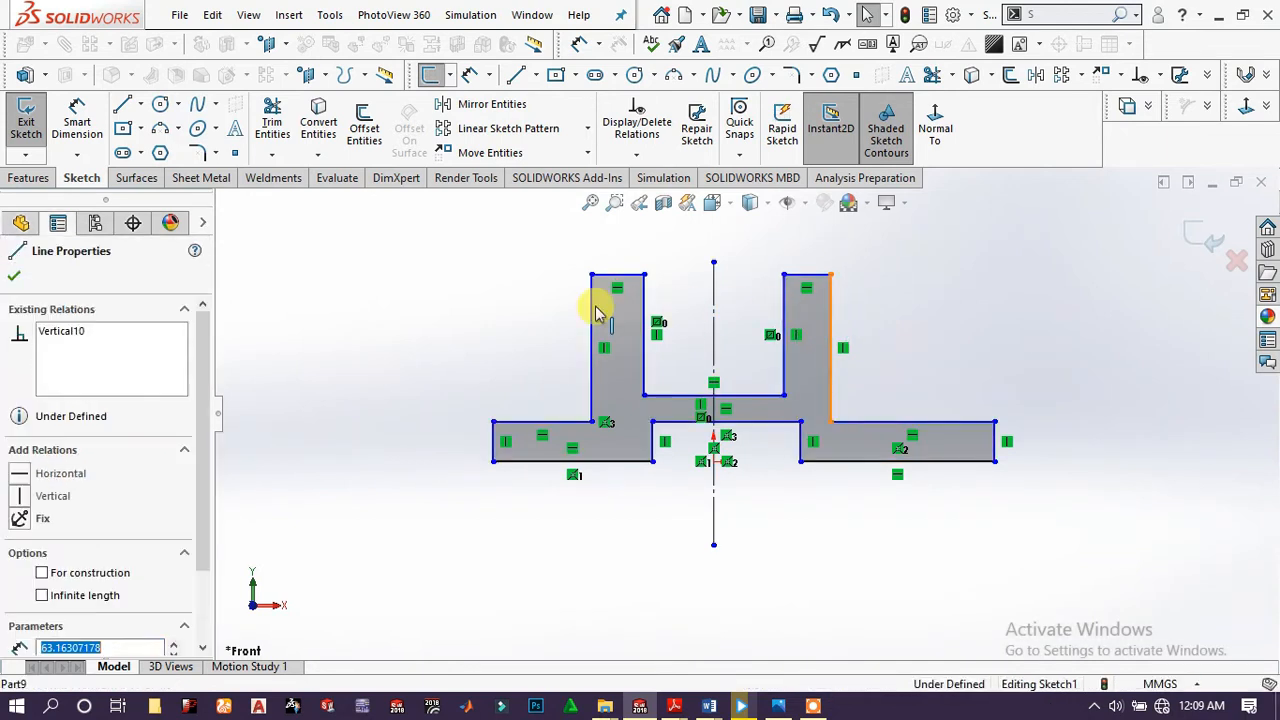
left_click(714, 292, "ctrl")
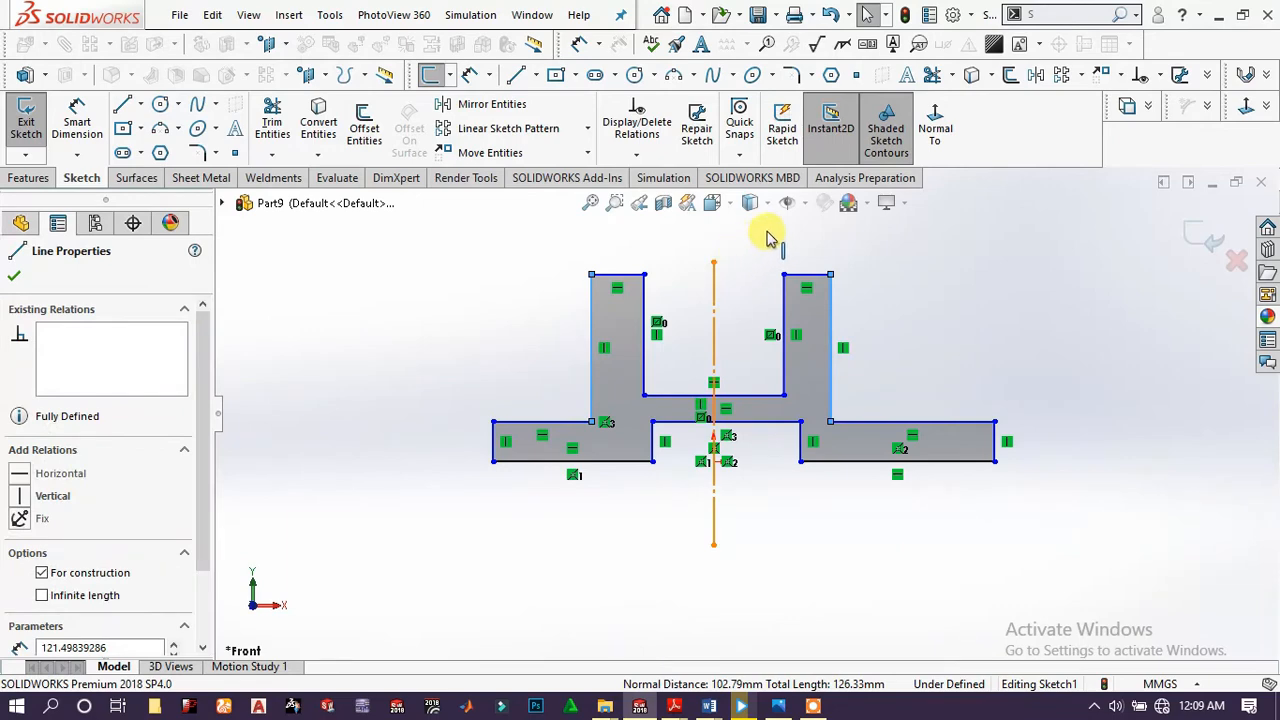
left_click(906, 208)
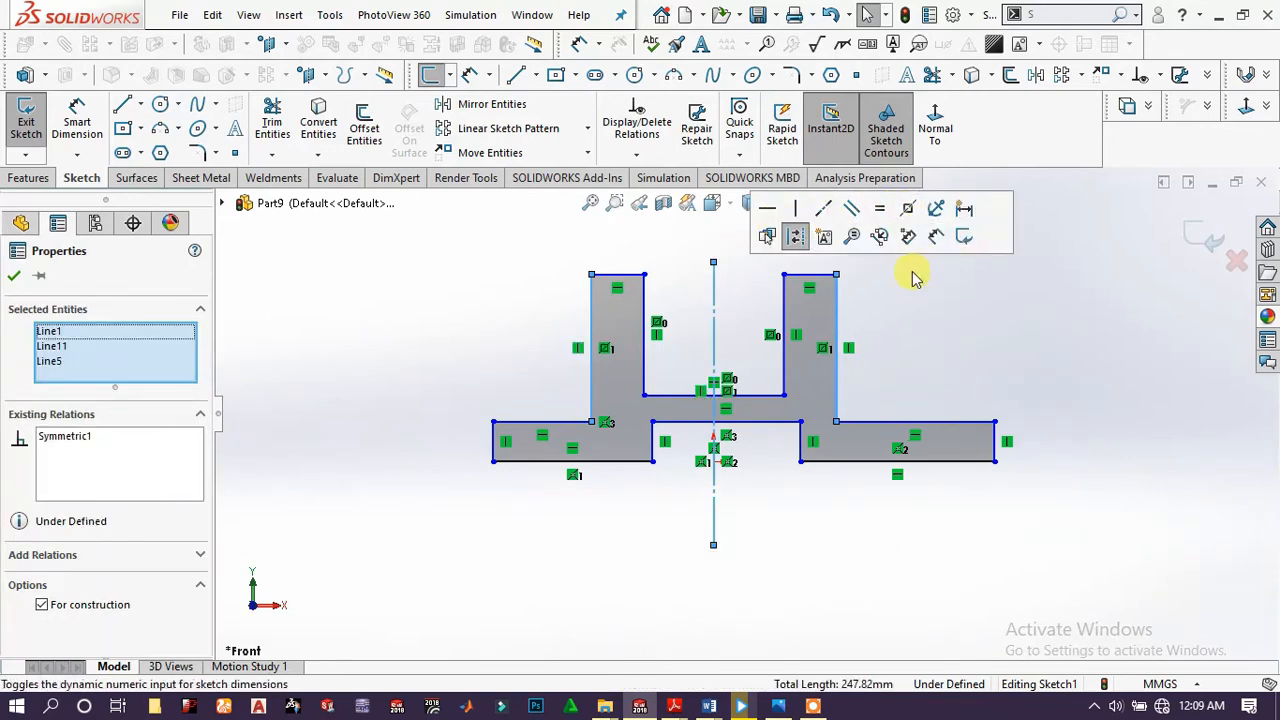
left_click(925, 362)
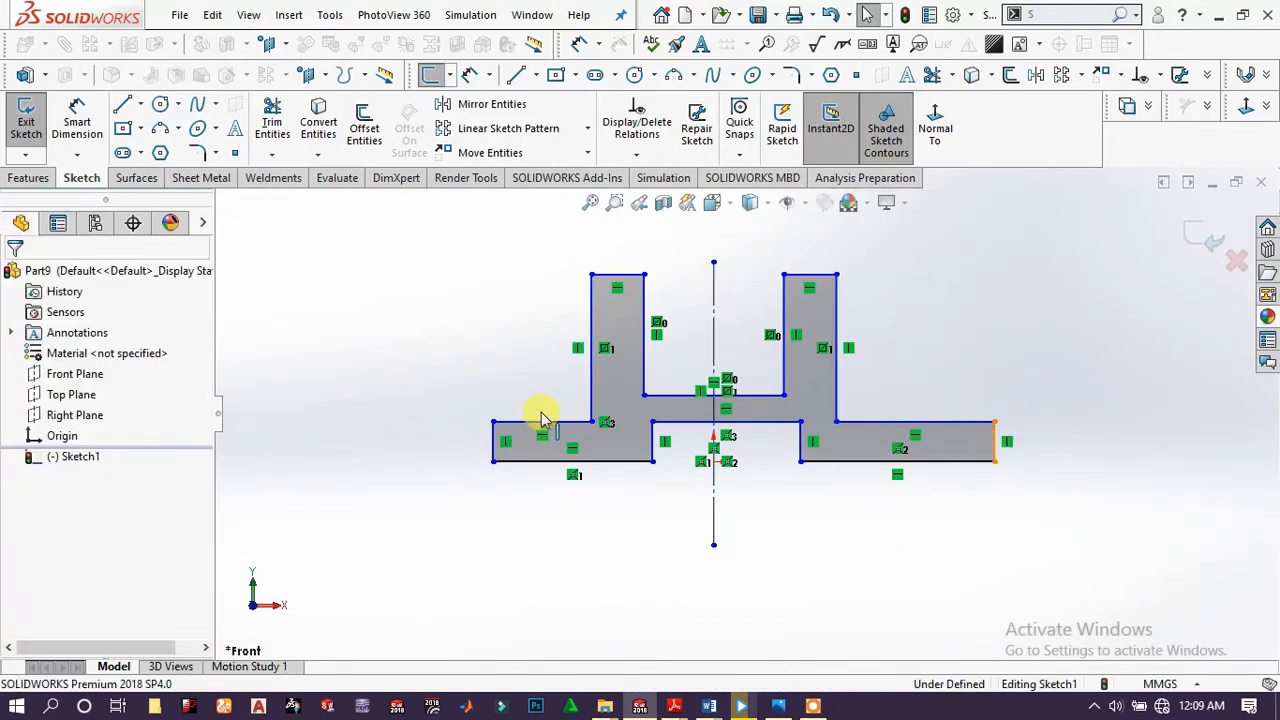
- Make the outer end edges of the two feet symmetric about the vertical centreline
left_click(492, 442)
left_click(714, 495, "ctrl")
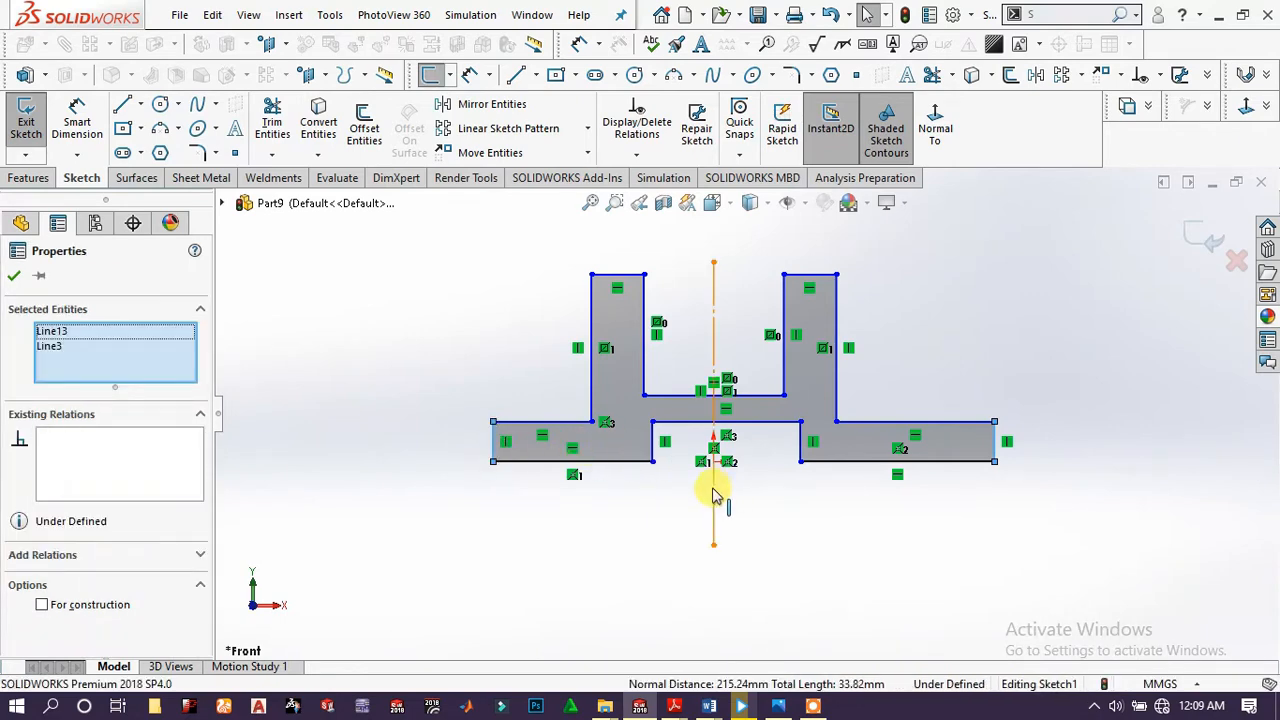
left_click(713, 492, "ctrl")
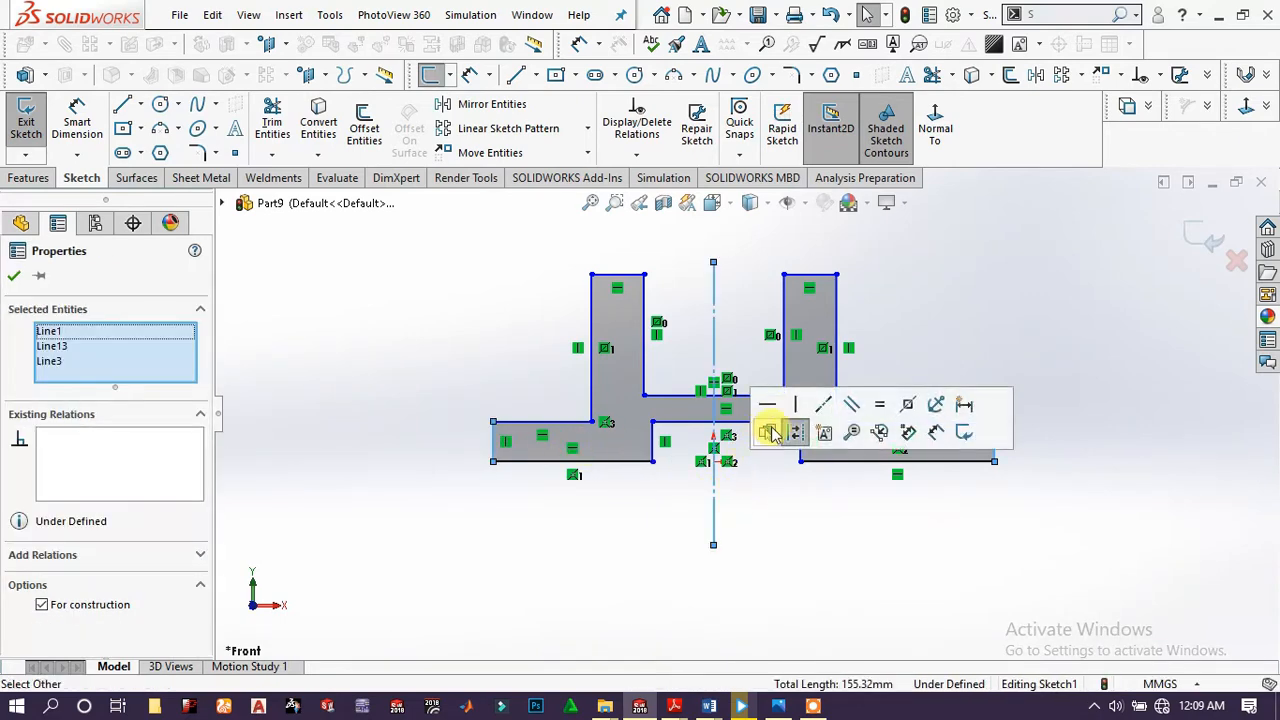
left_click(910, 420)
left_click(823, 557)
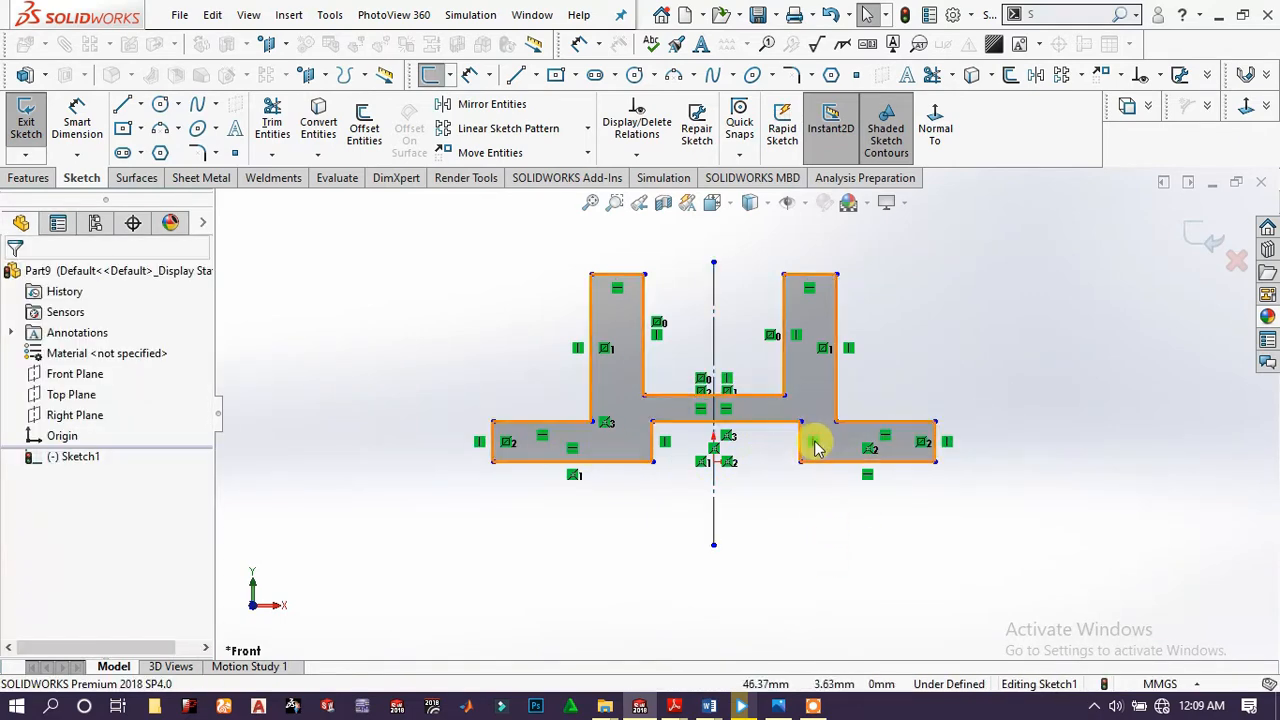
- Make the two vertical sides of the bottom notch symmetric about the vertical centreline
left_click(800, 450)
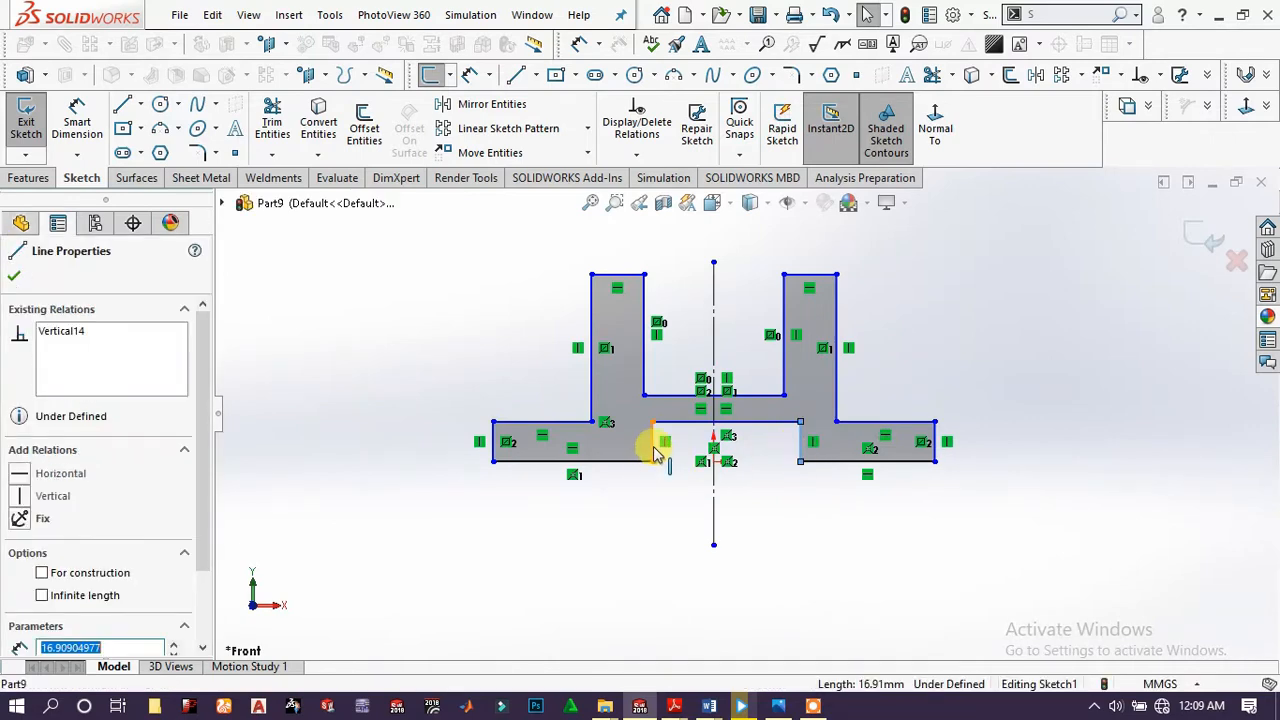
left_click(653, 443, "ctrl")
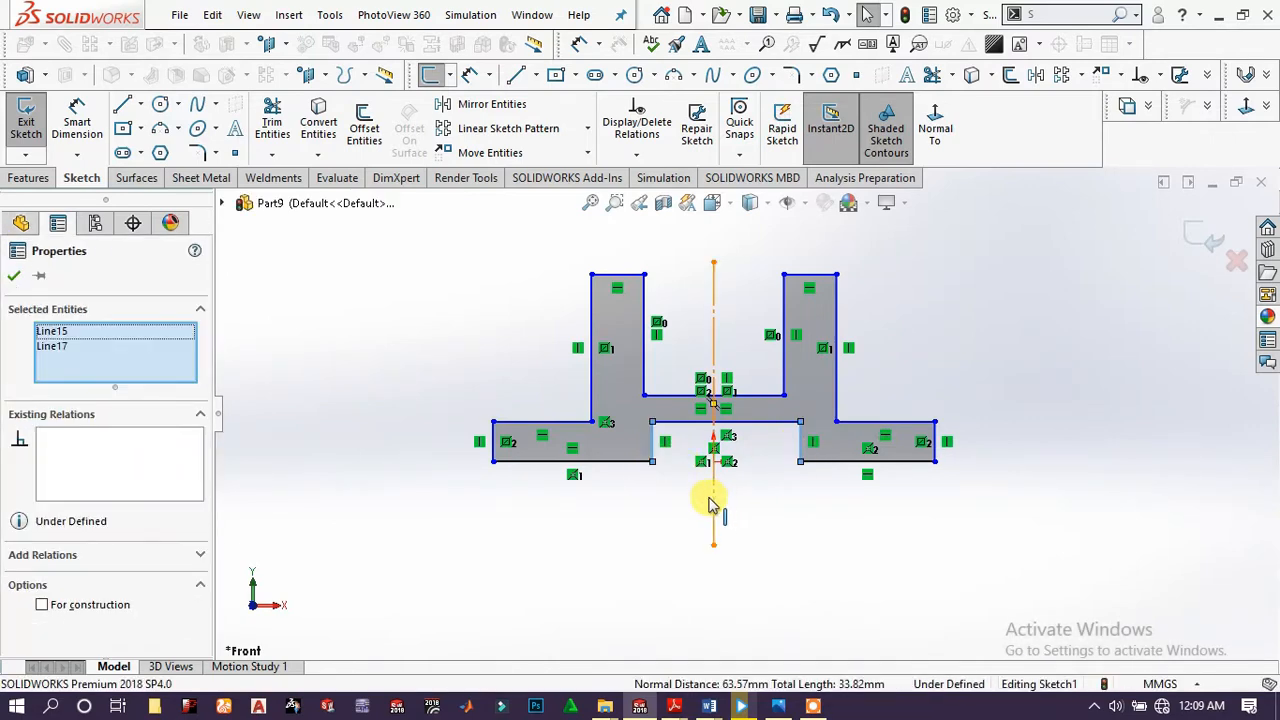
left_click(708, 503, "ctrl")
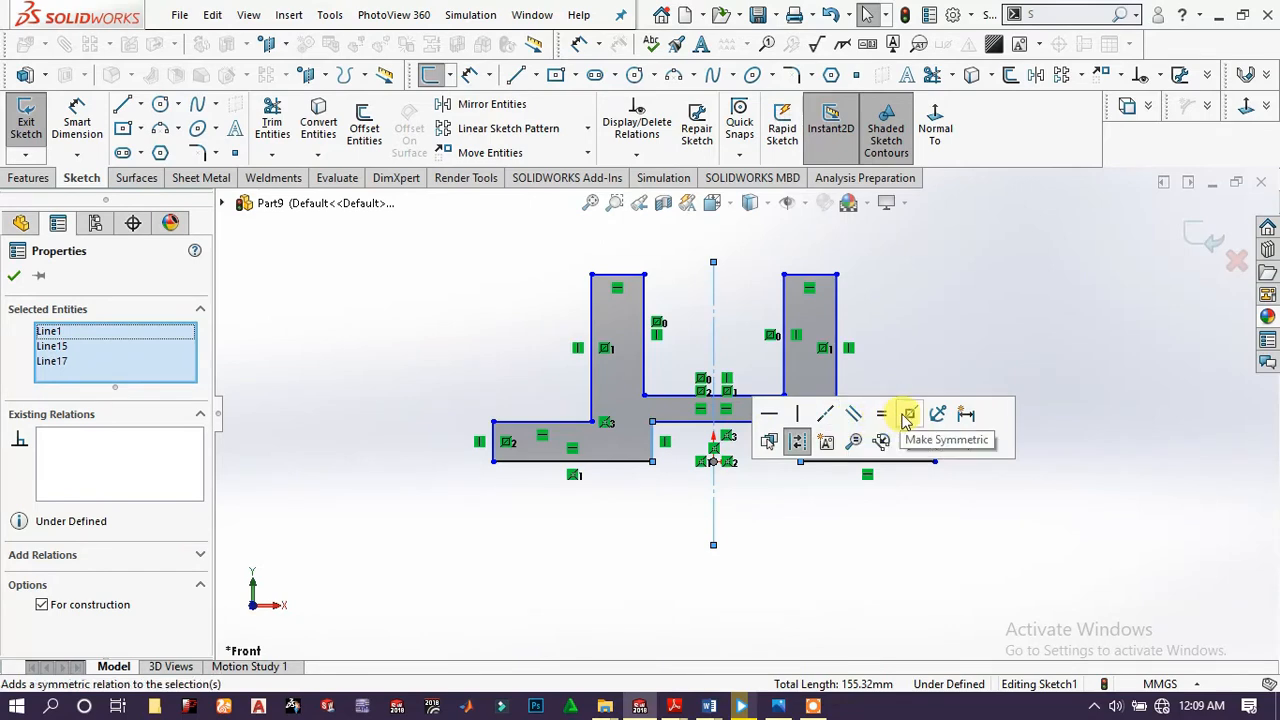
left_click(906, 416)
left_click(923, 349)
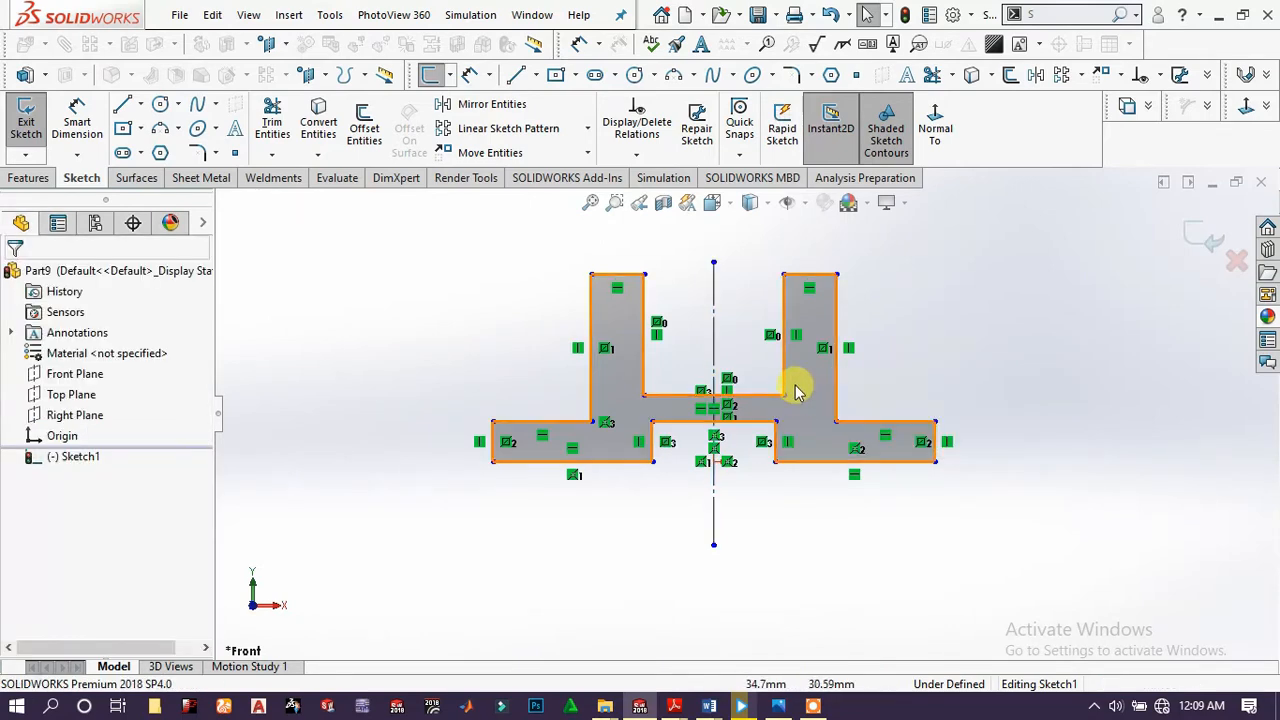
- Make the top edges of the left and right feet collinear
left_click(577, 421)
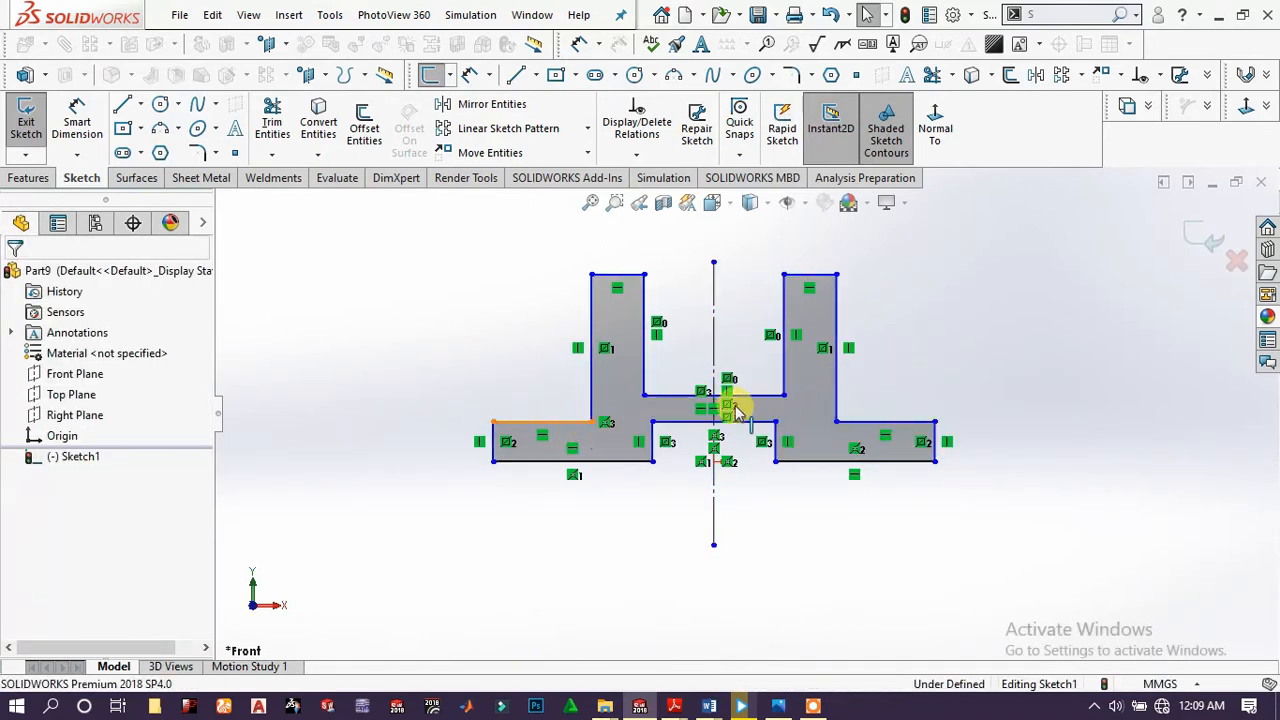
left_click(893, 428, "ctrl")
left_click(1005, 337)
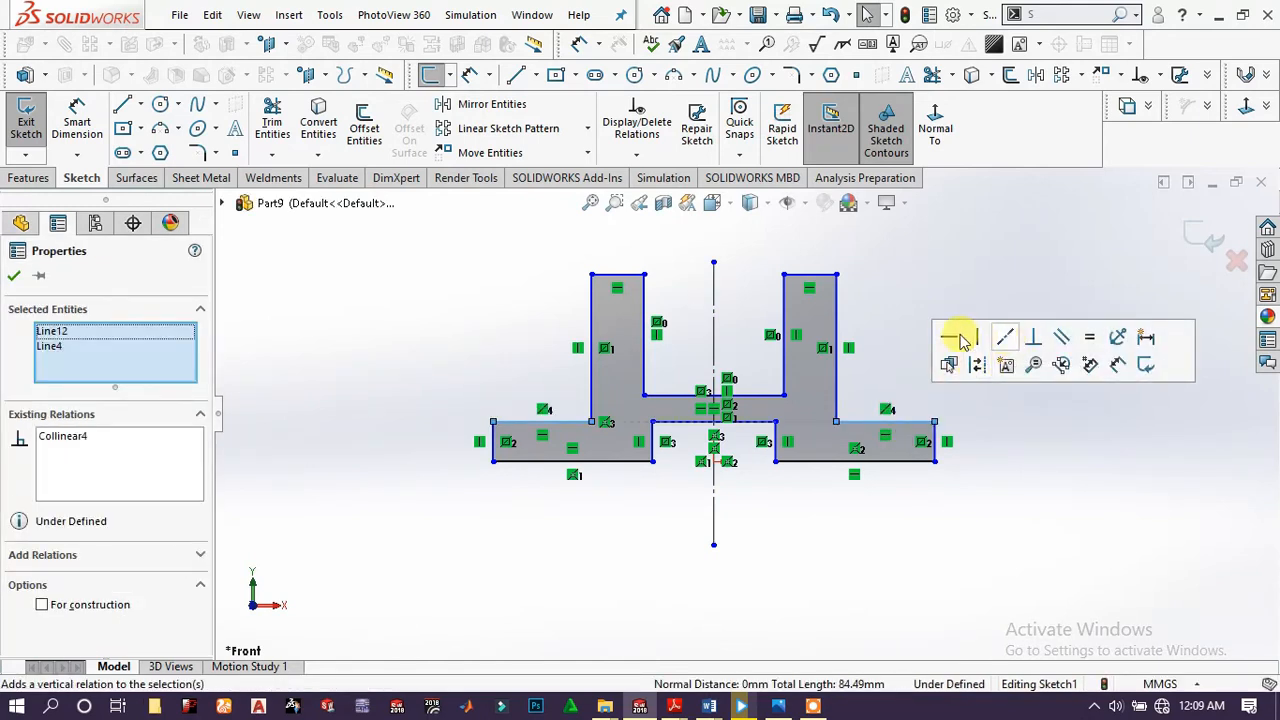
- Make the top edges of the two uprights collinear
left_click(886, 343)
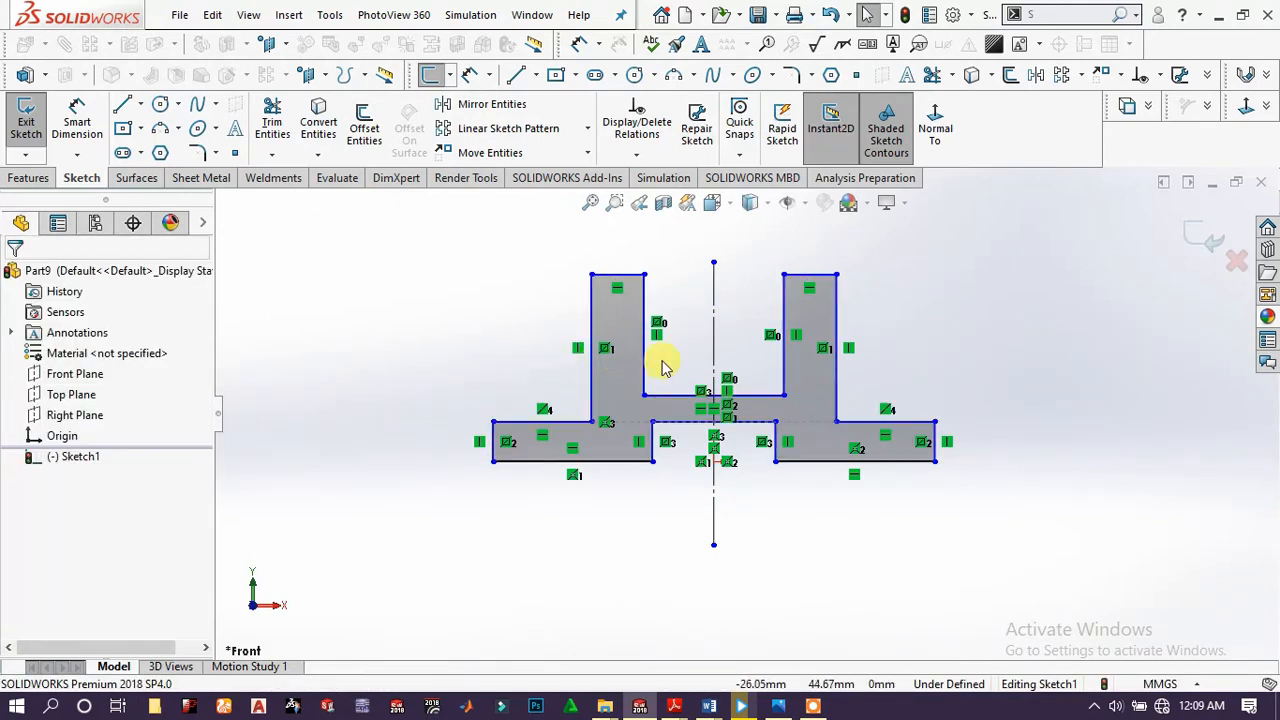
left_click(818, 283)
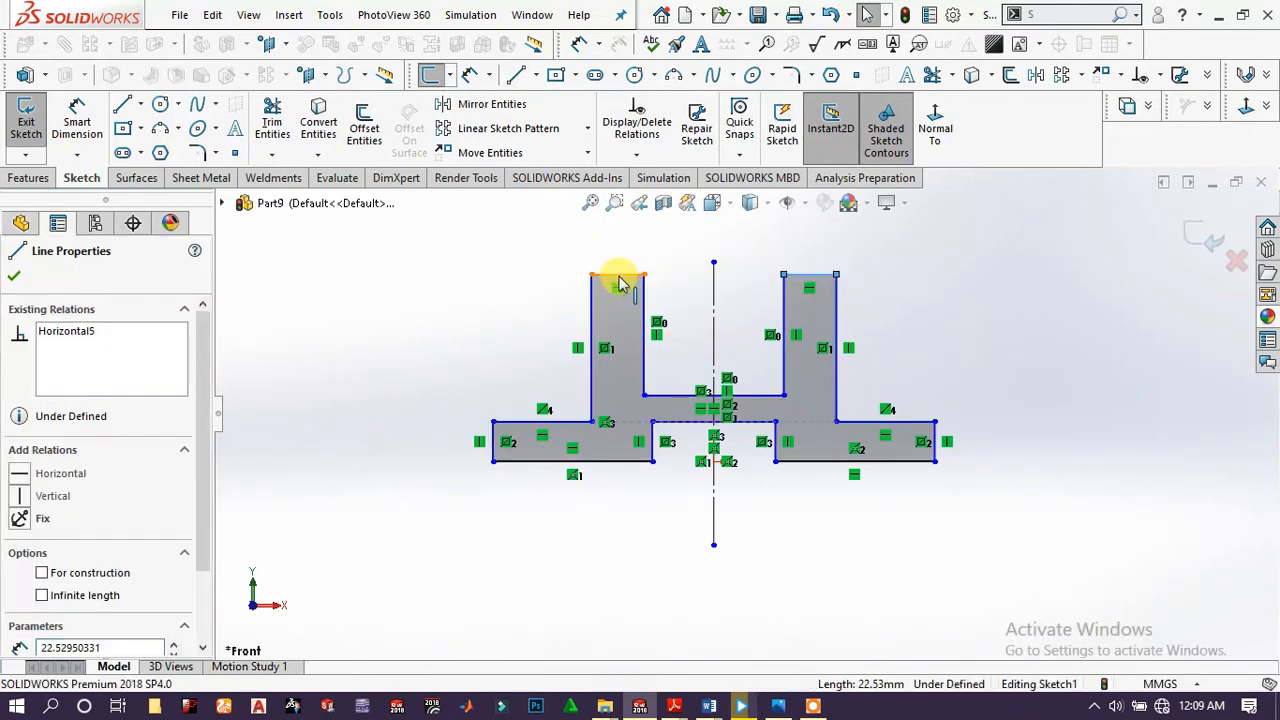
left_click(618, 278, "ctrl")
left_click(727, 194)
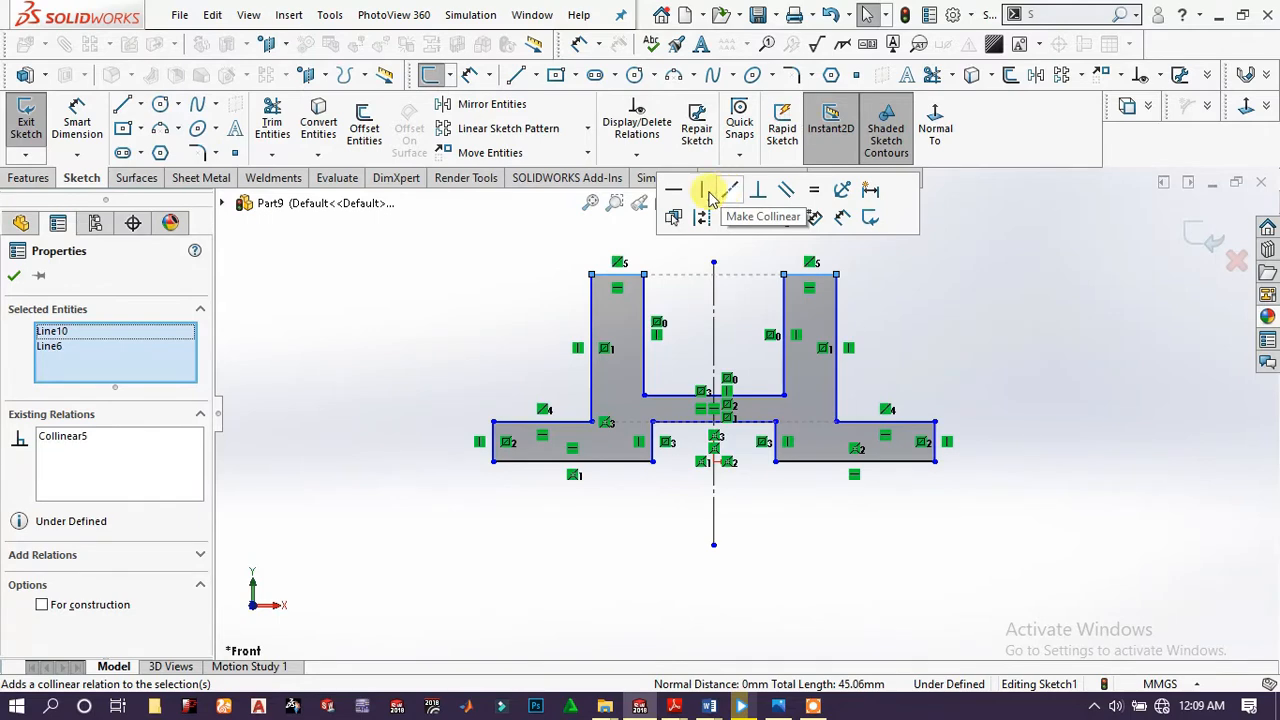
left_click(423, 251)
- Dimension the right foot's outer vertical edge and set its height to 13 mm
left_click(88, 130)
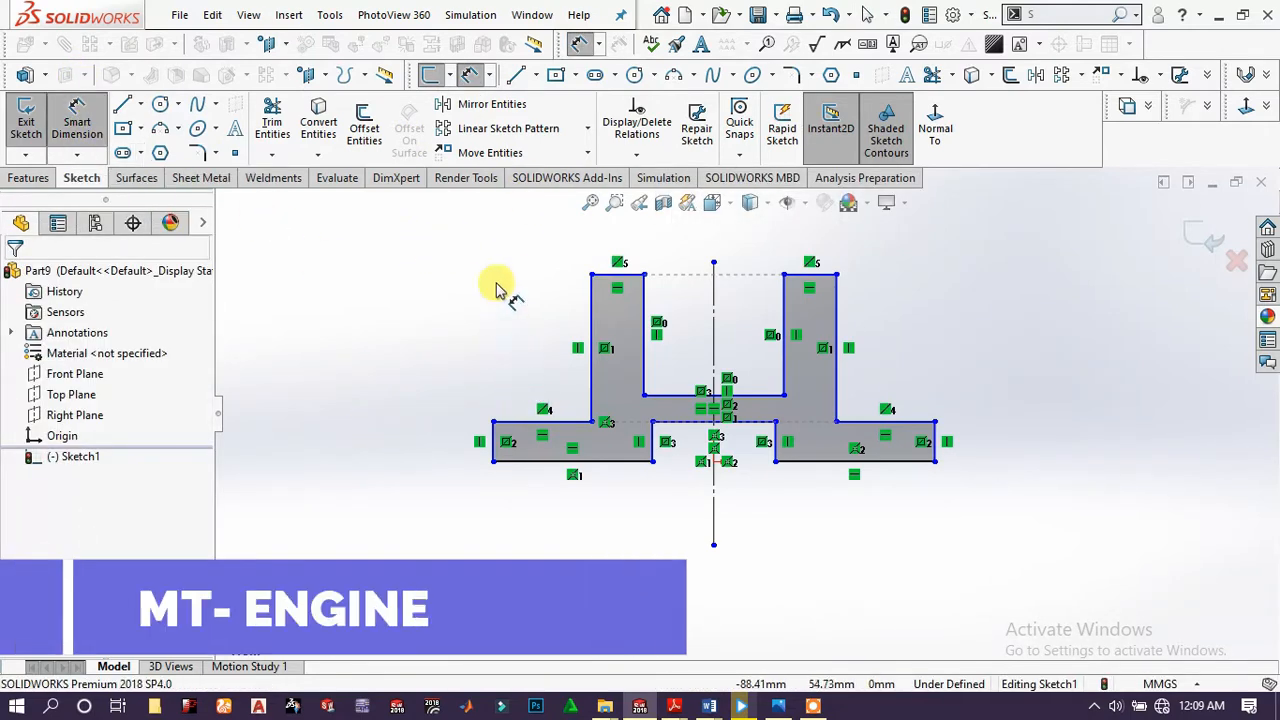
left_click(934, 447)
left_click(1020, 445)
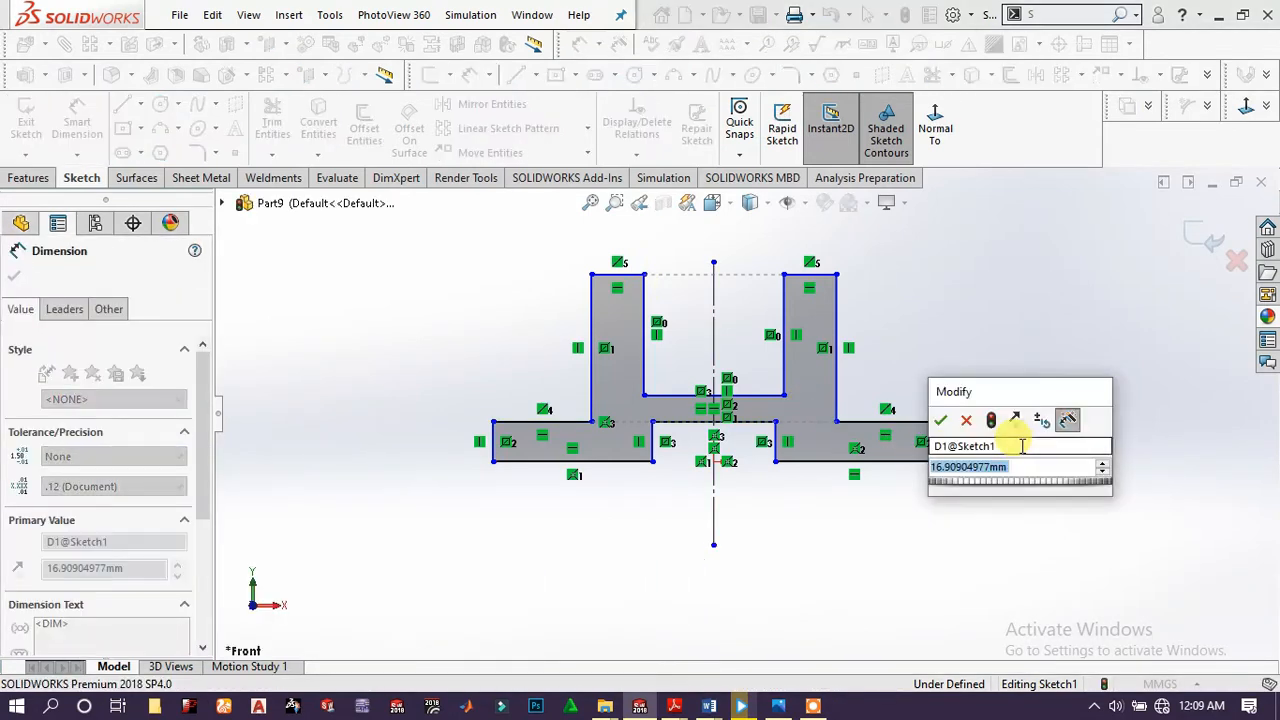
type("13")
key("Return")
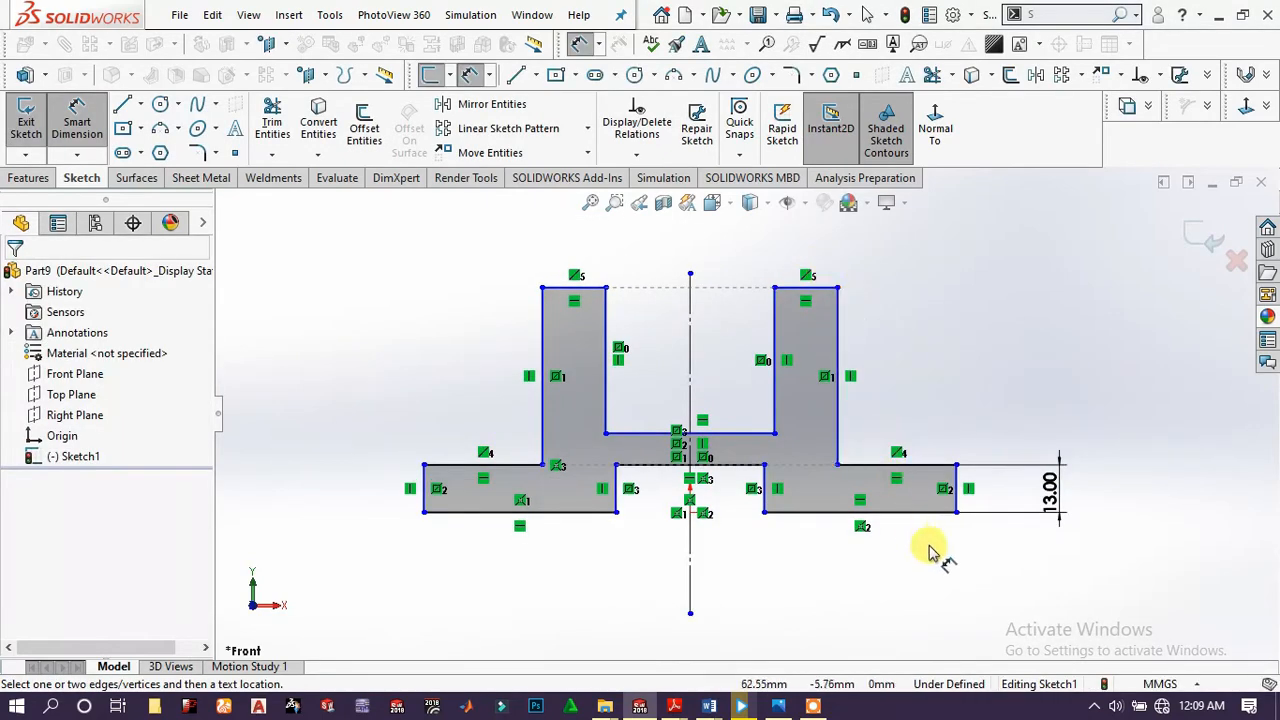
- Dimension the bottom notch's width as 35 mm and the right foot's bottom edge as 39 mm
left_click(729, 467)
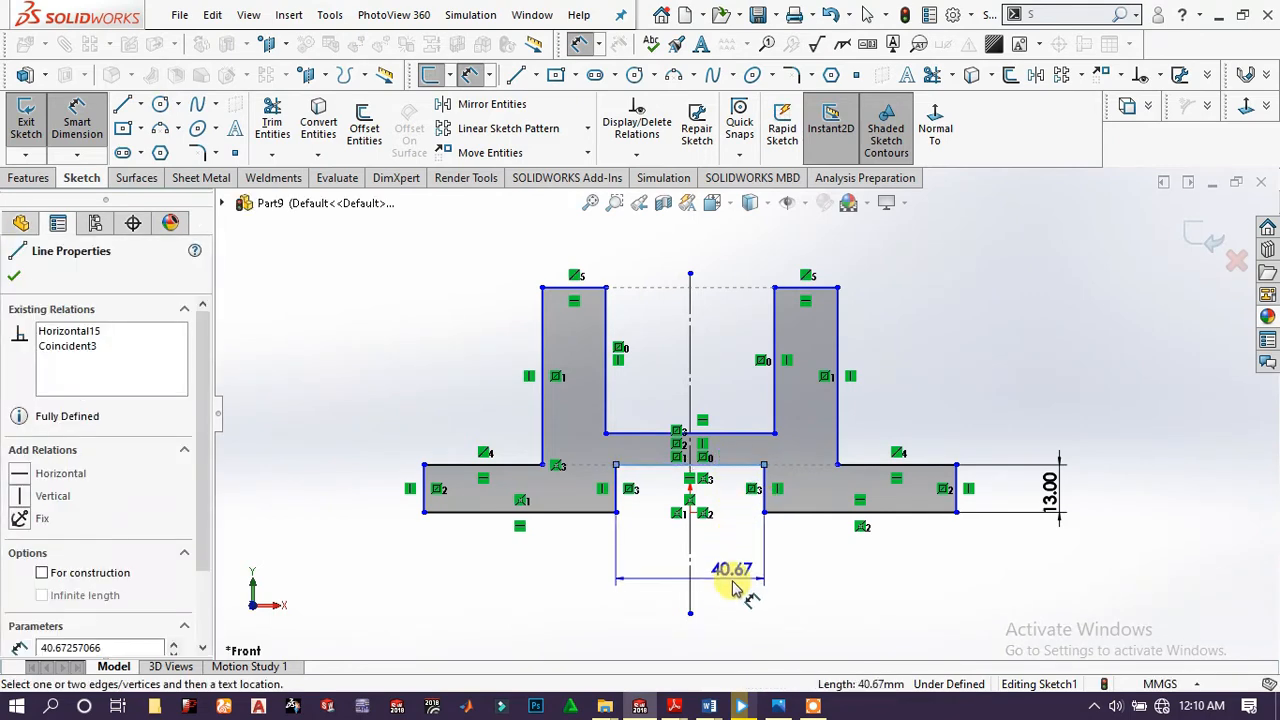
left_click(738, 592)
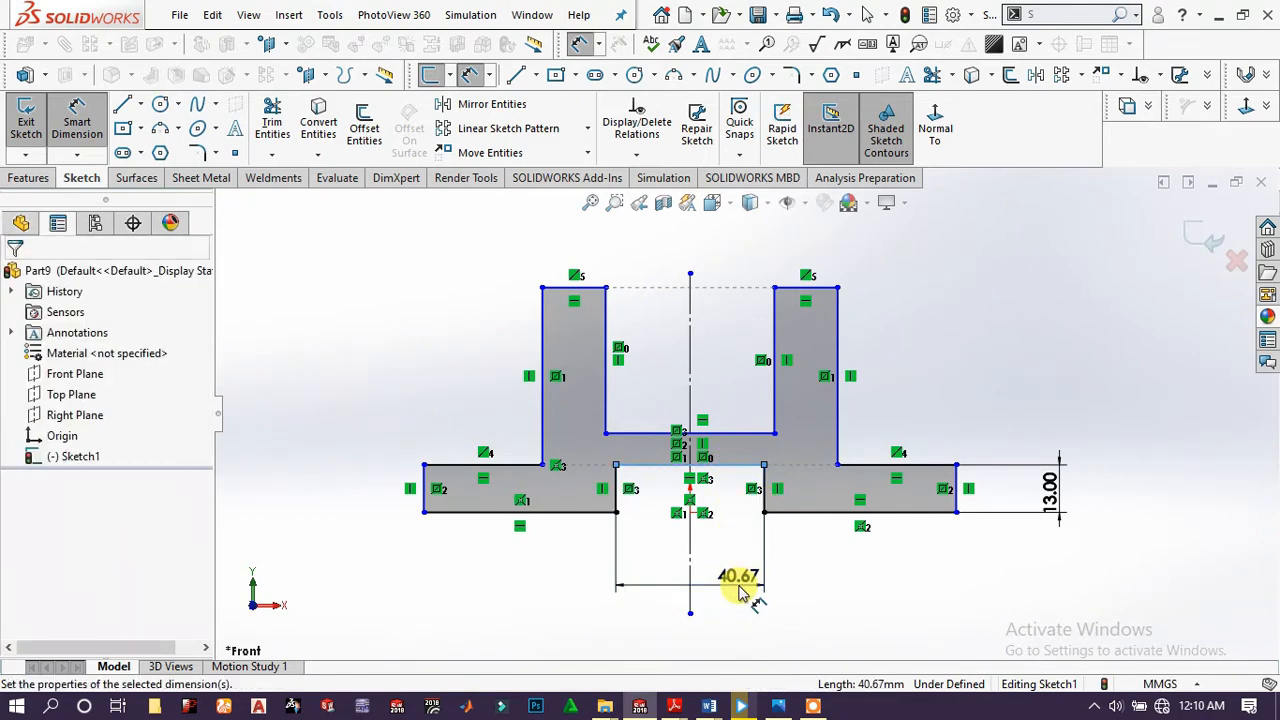
key("Return")
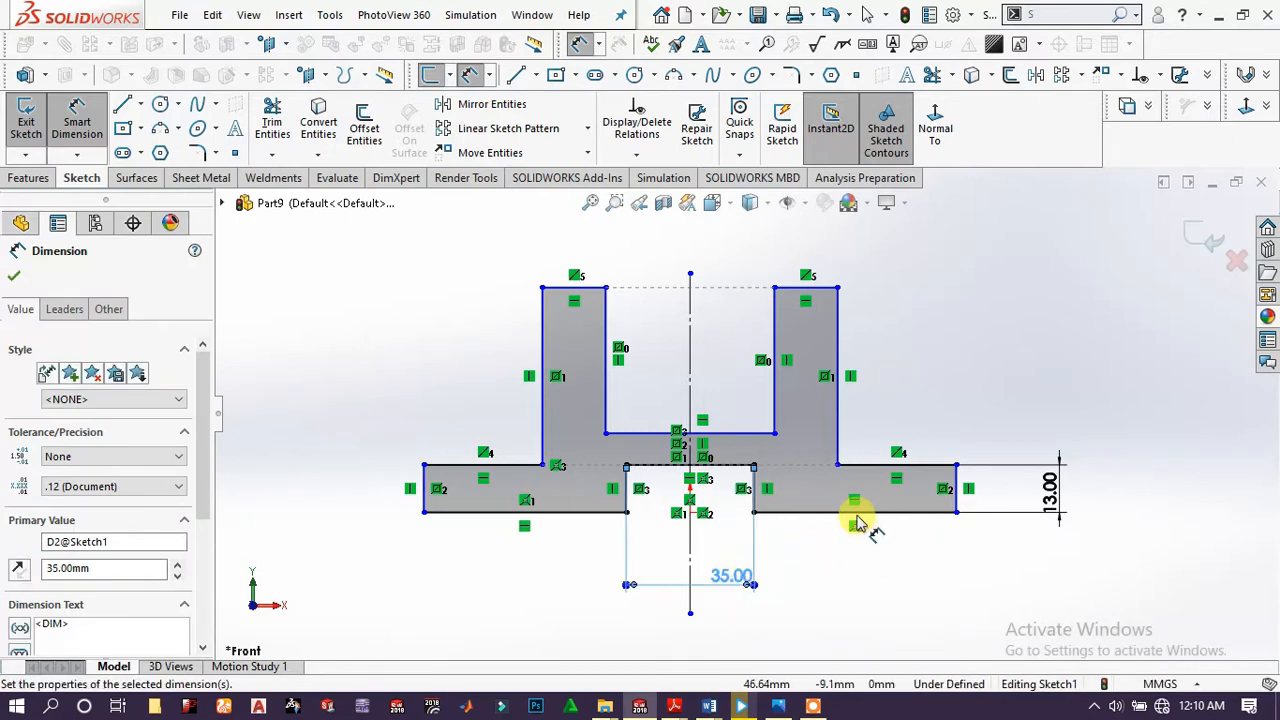
left_click(920, 514)
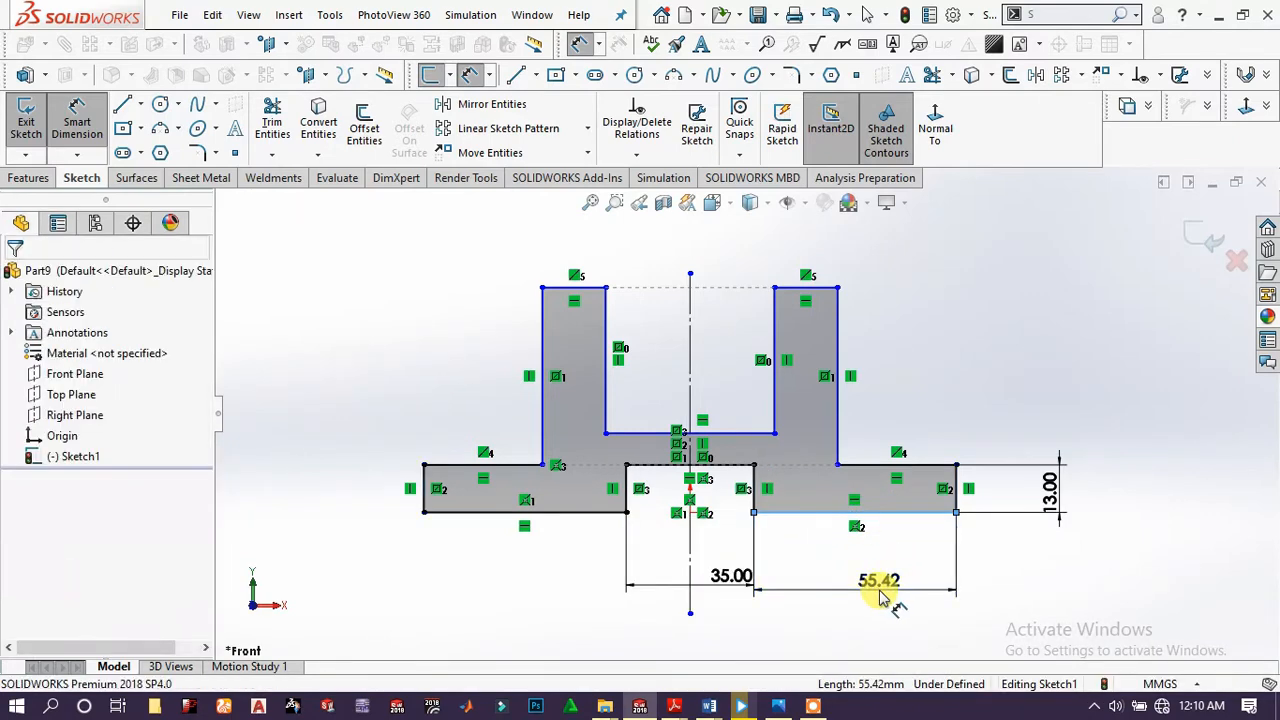
left_click(880, 596)
key("Return")
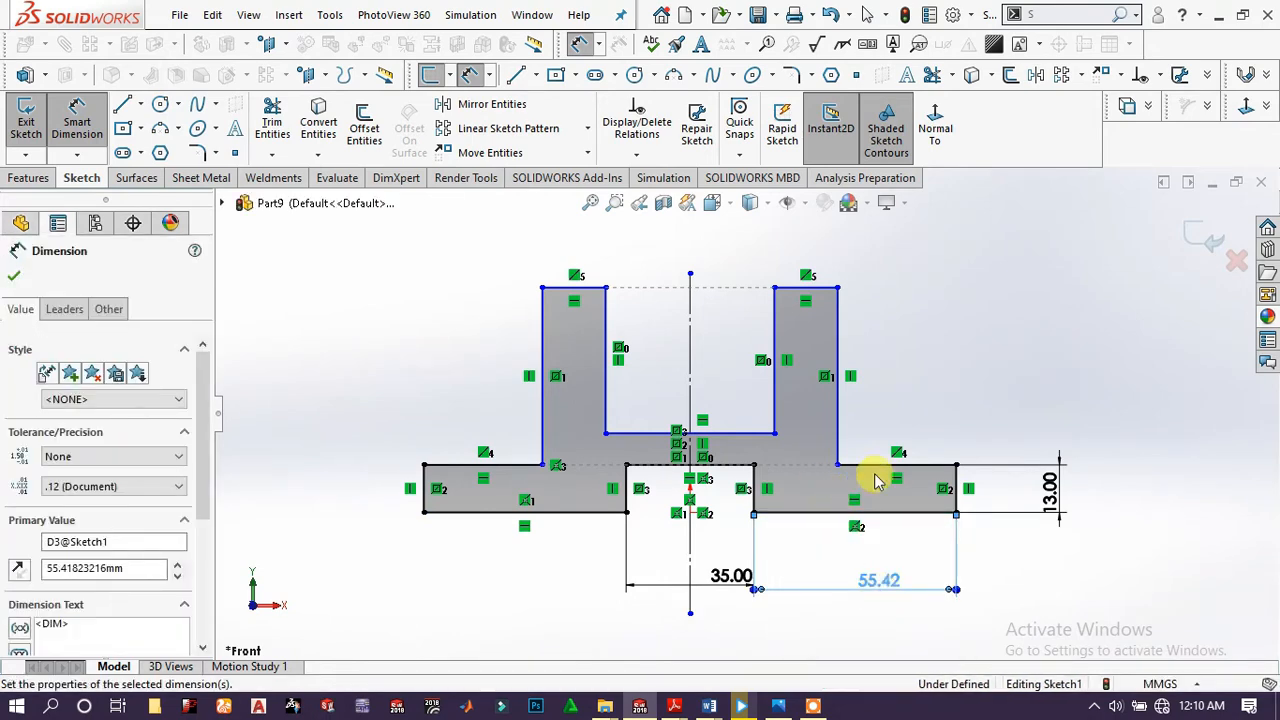
left_click(977, 398)
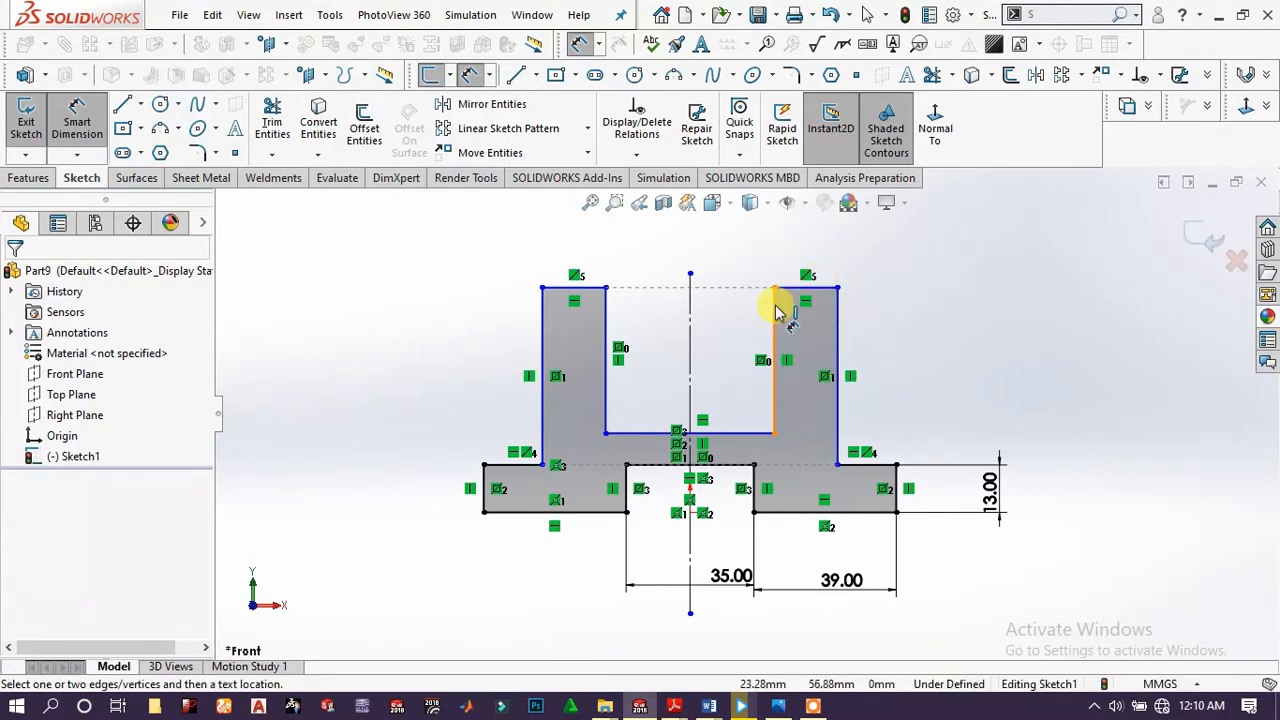
- Dimension the gap between the uprights as 25 mm and the right upright's top edge as 19 mm
left_click(740, 433)
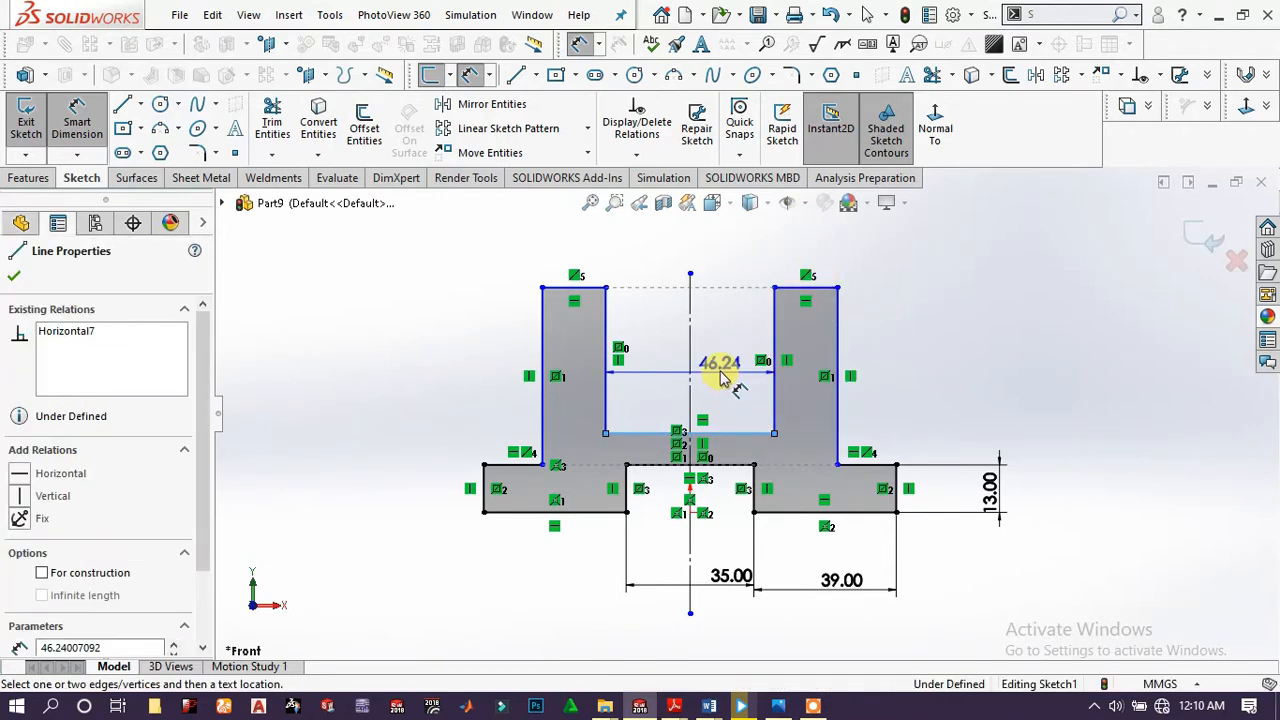
left_click(721, 374)
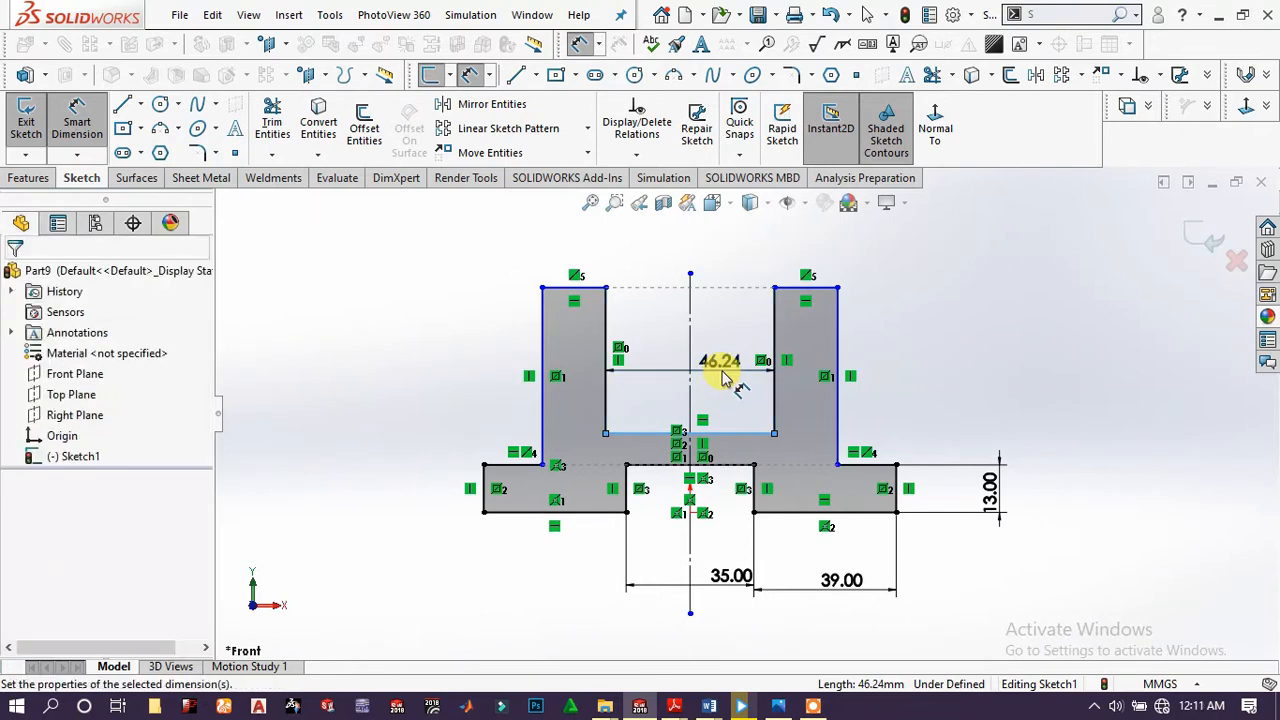
type("25")
key("Return")
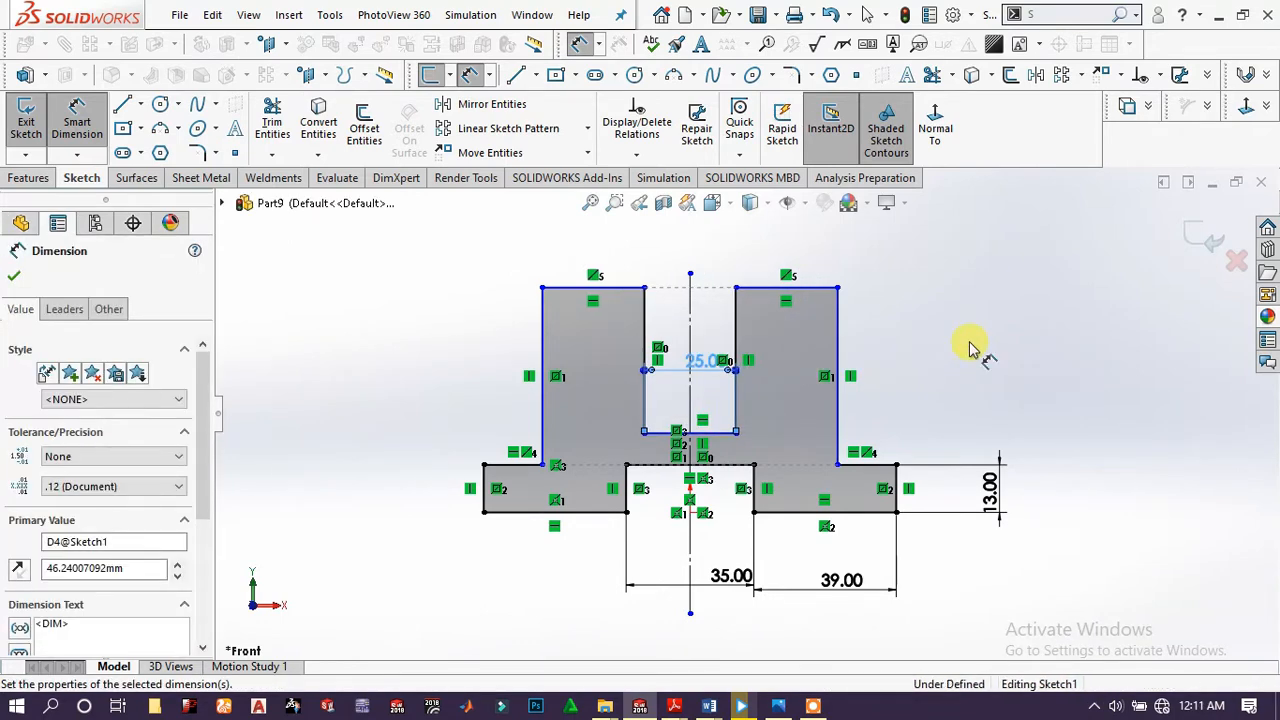
left_click(824, 288)
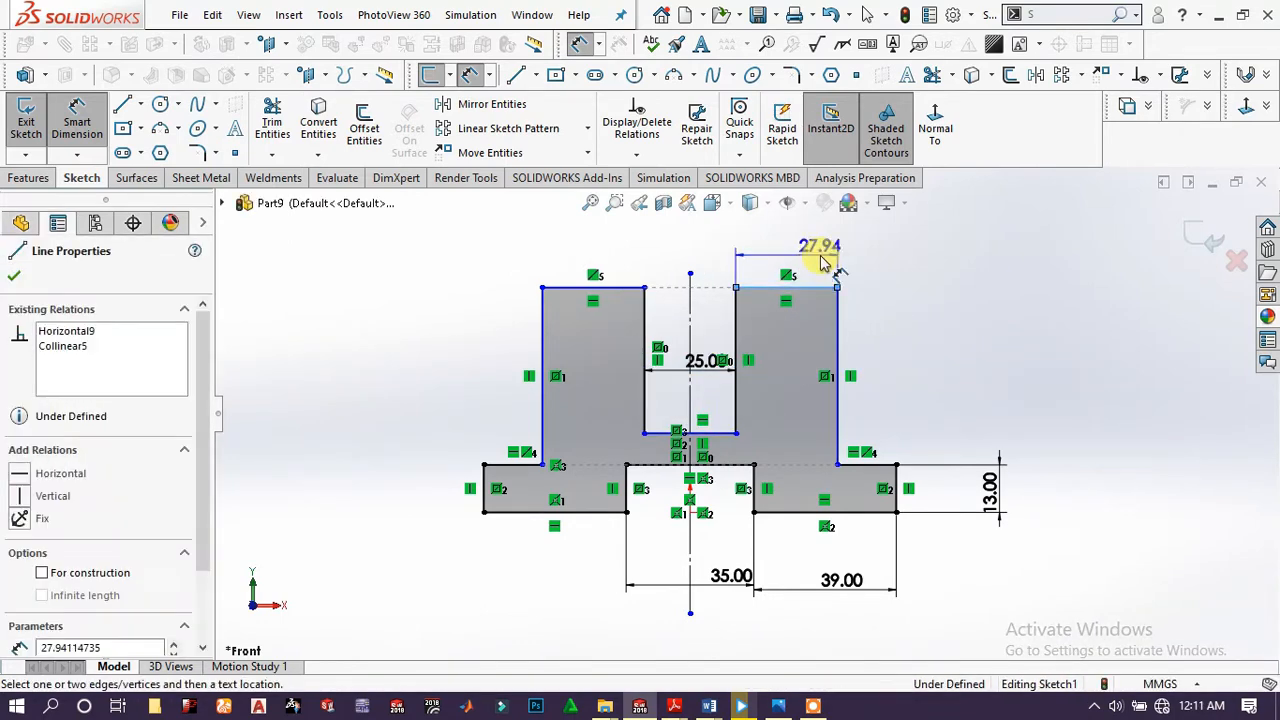
left_click(817, 260)
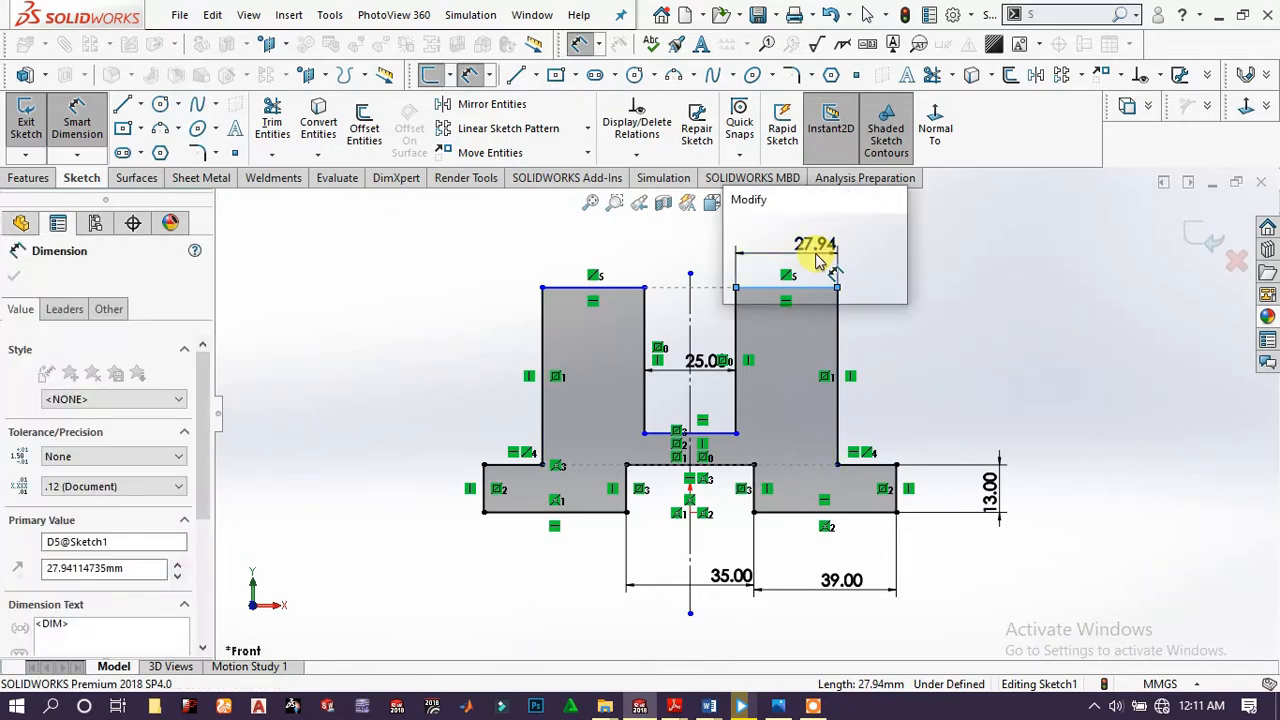
type("9")
key("Return")
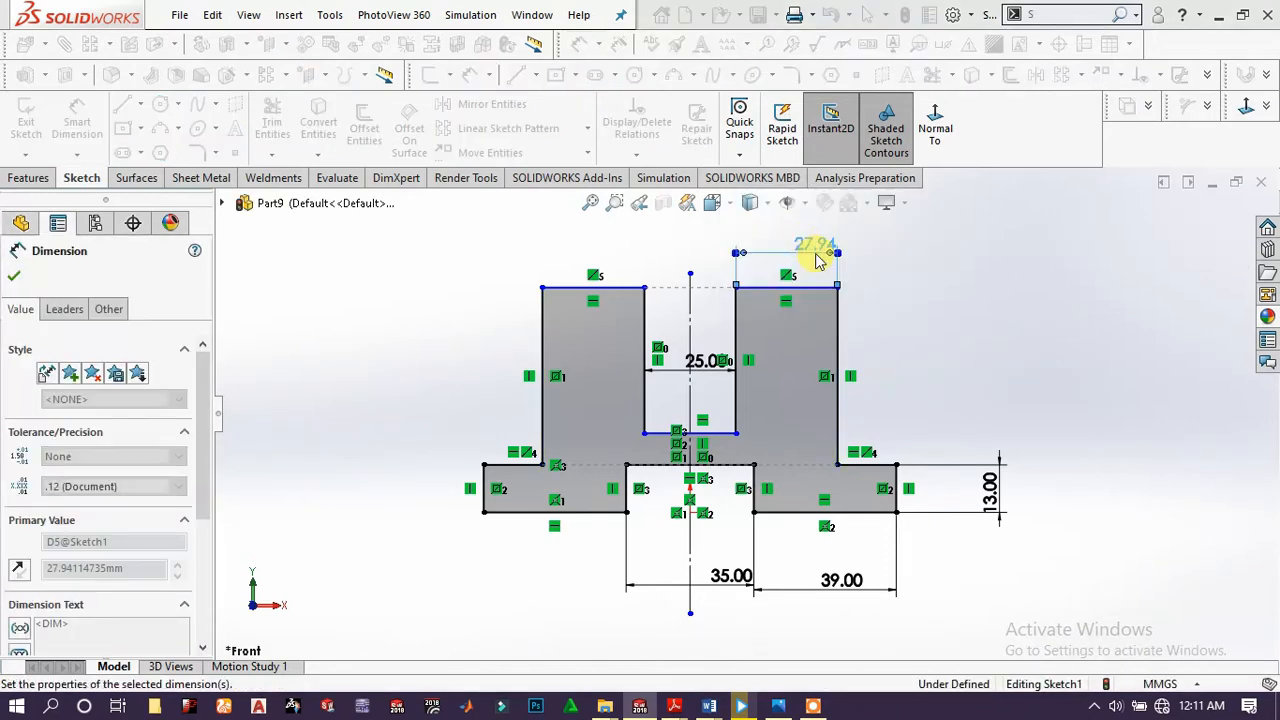
- Dimension the overall height from the right upright's top edge to the foot's bottom edge as 64 mm
left_click(775, 290)
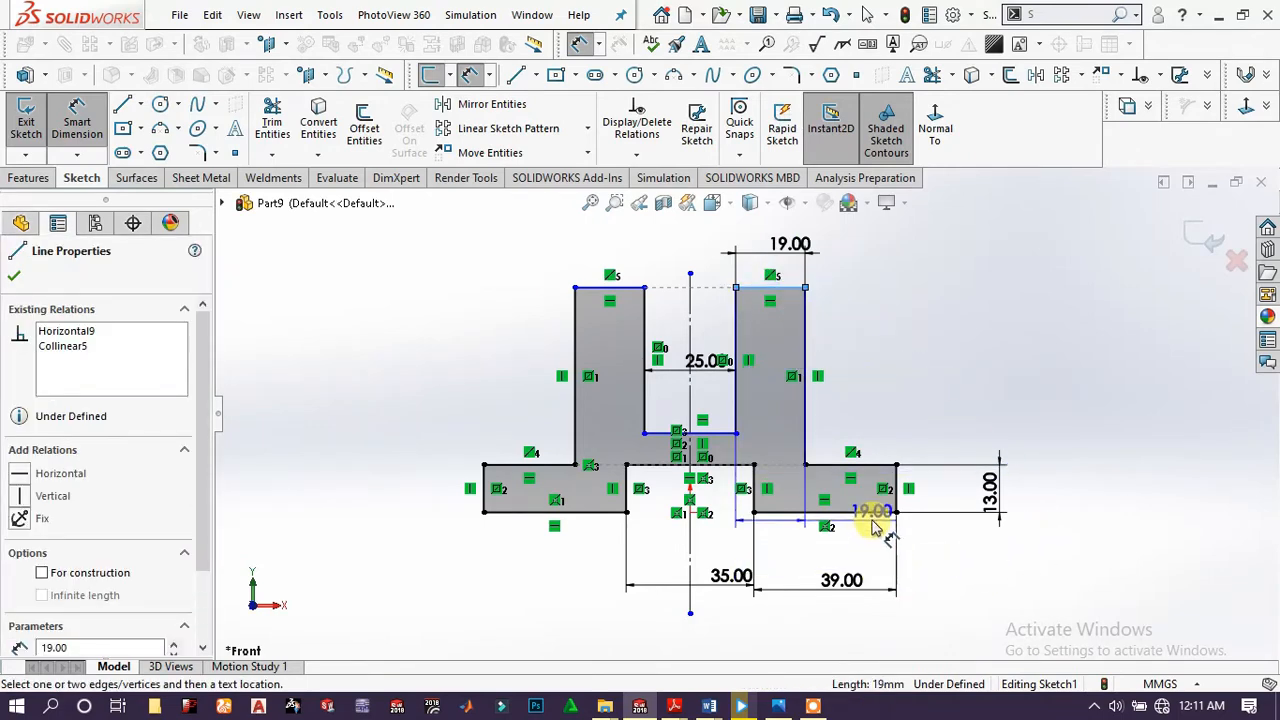
left_click(876, 514)
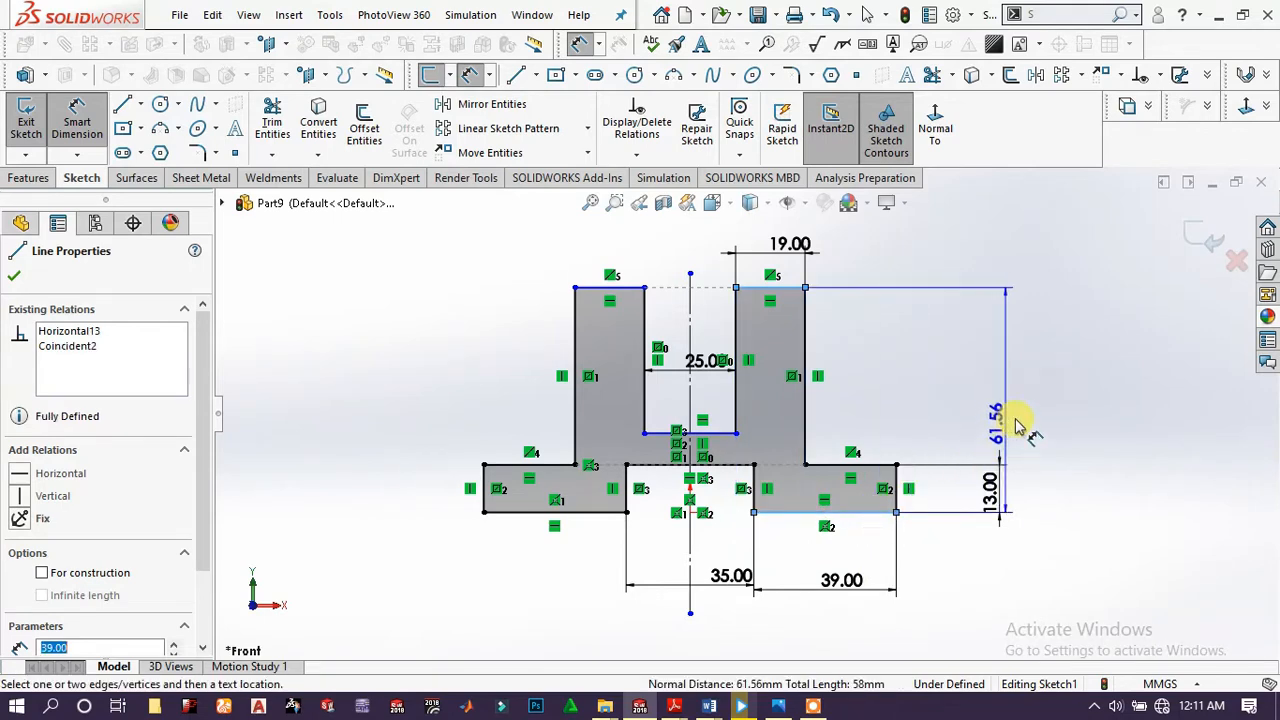
left_click(1075, 401)
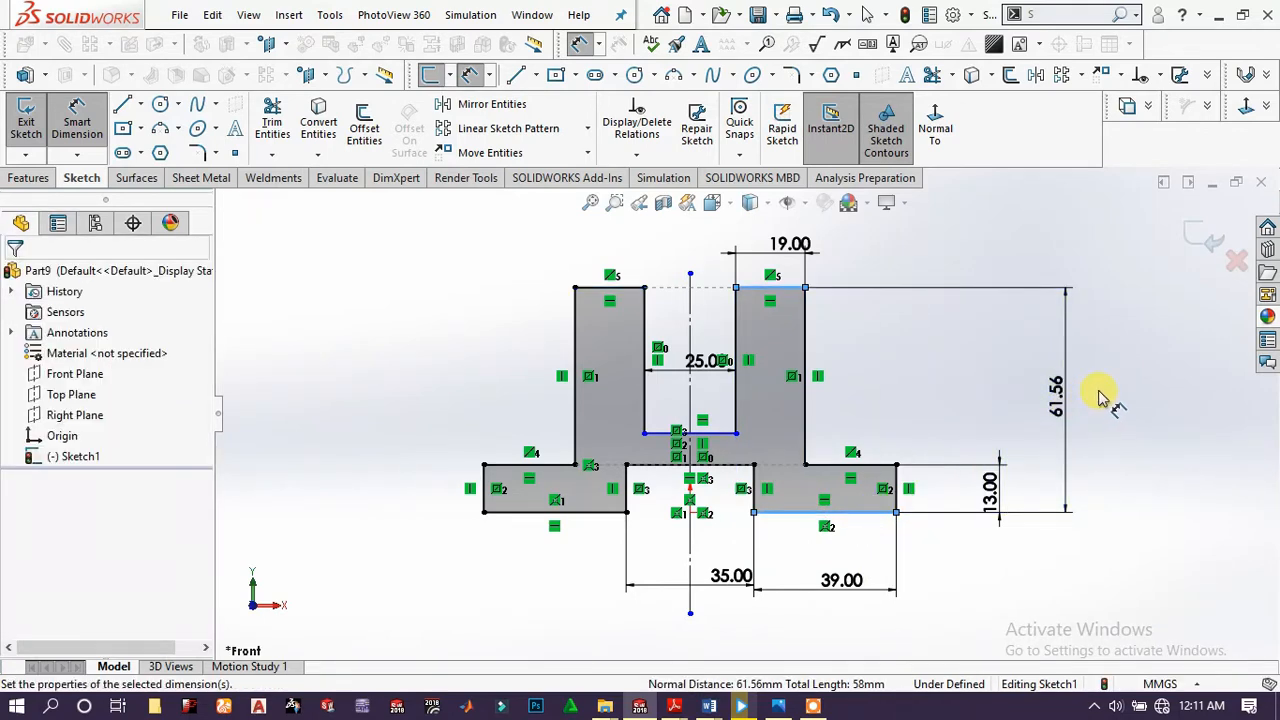
type("64")
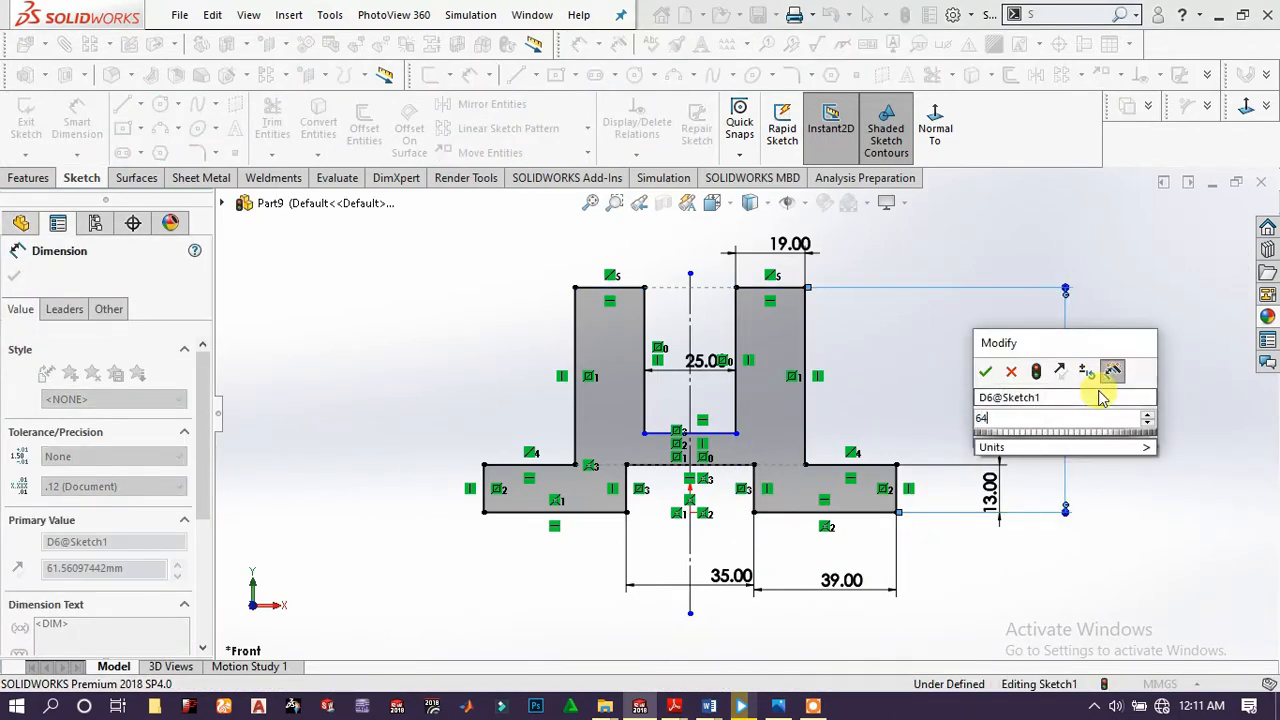
key("Return")
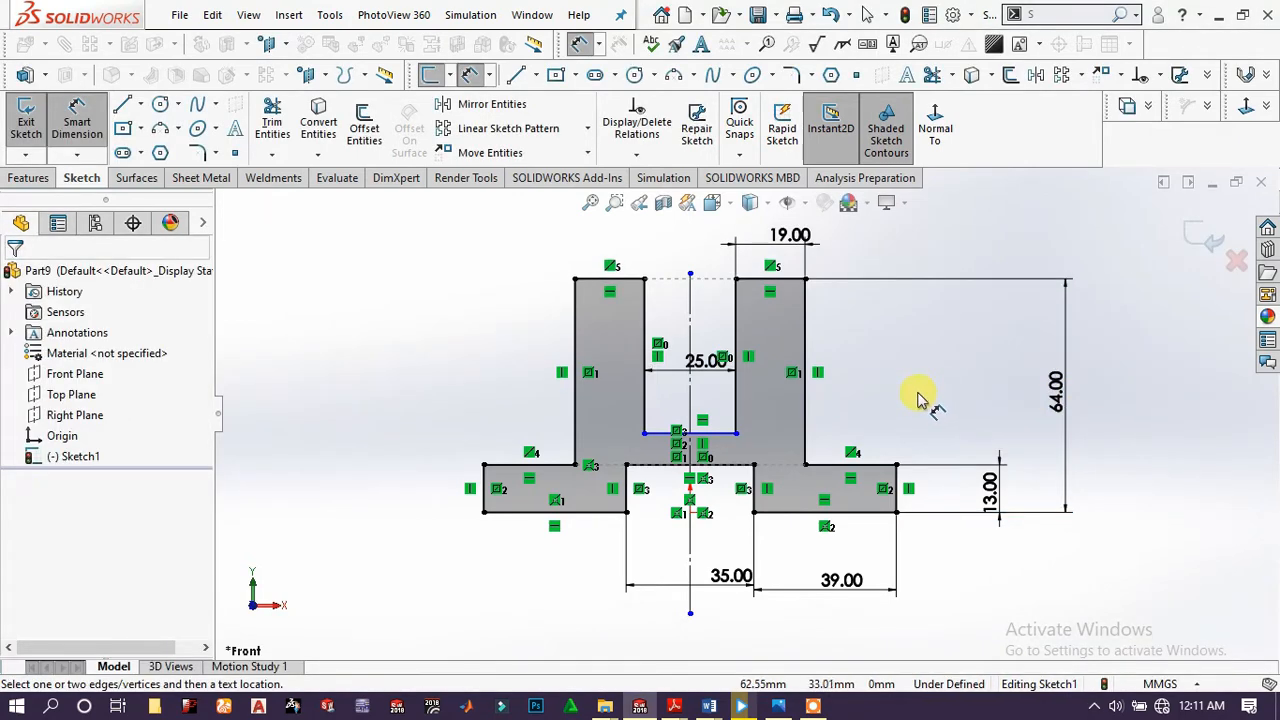
- Dimension the web thickness between the upright gap's floor and the notch's top edge as 13 mm
left_click(714, 433)
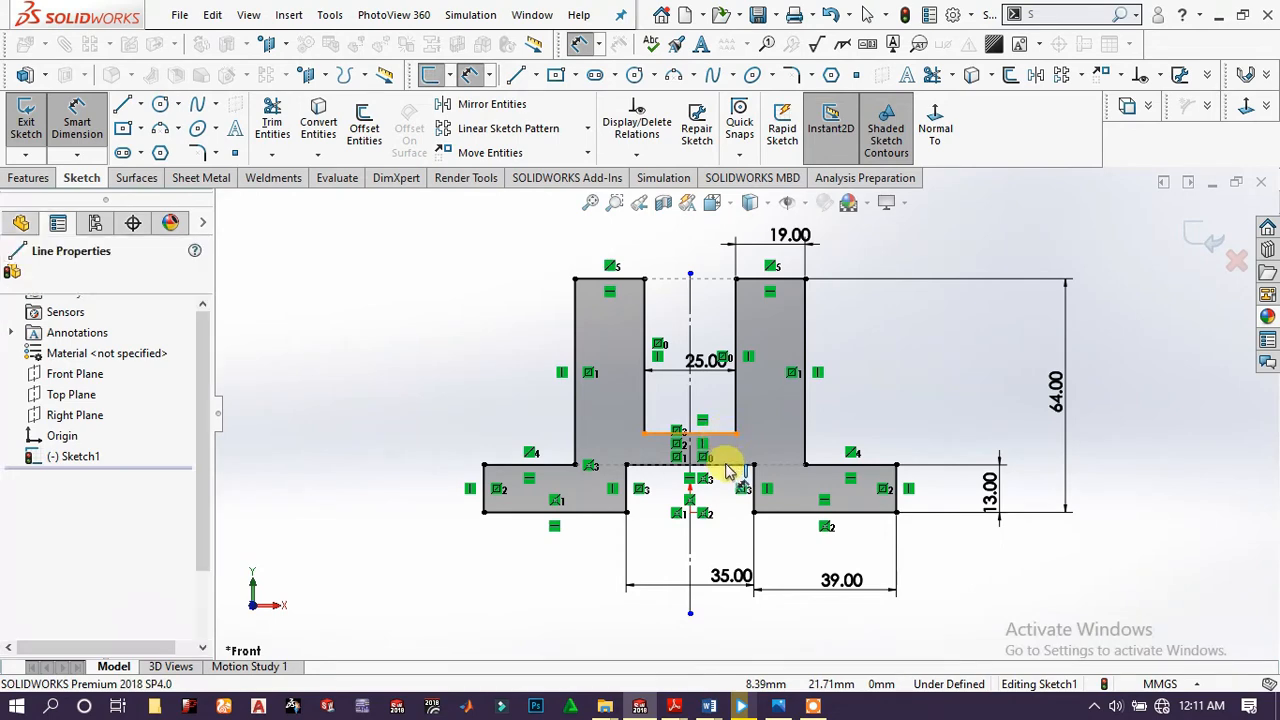
left_click(728, 467)
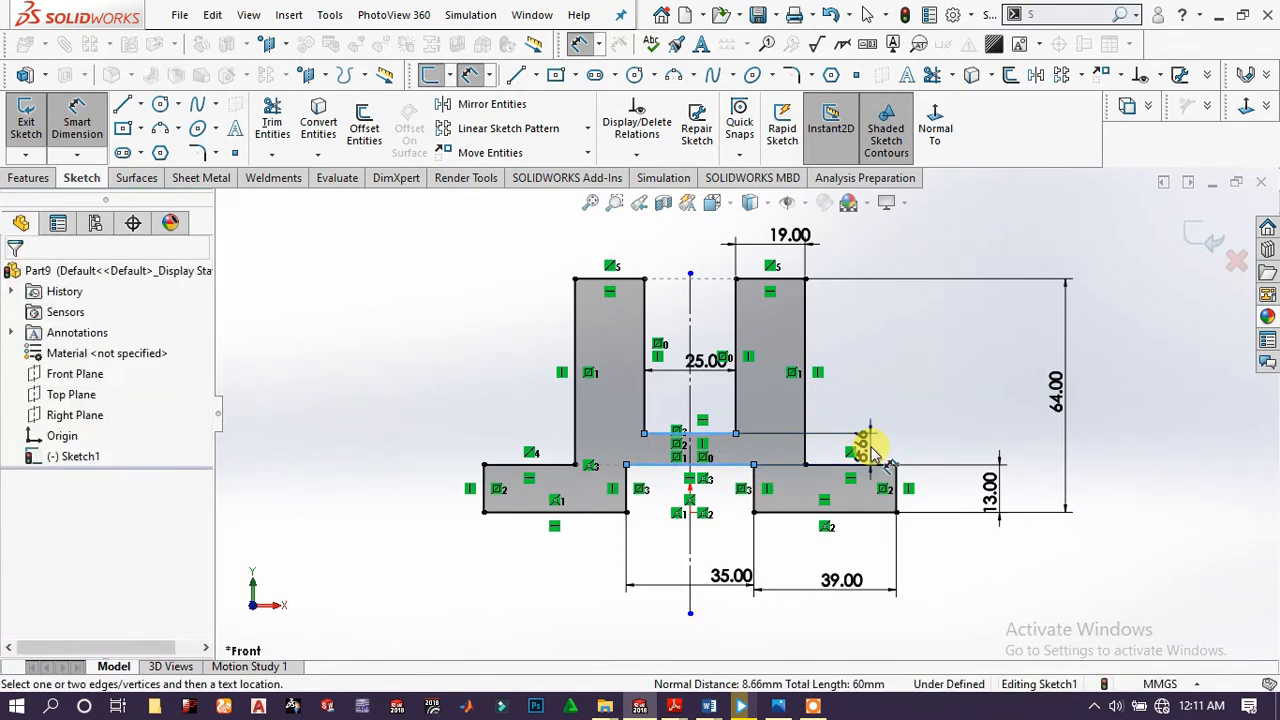
left_click(873, 452)
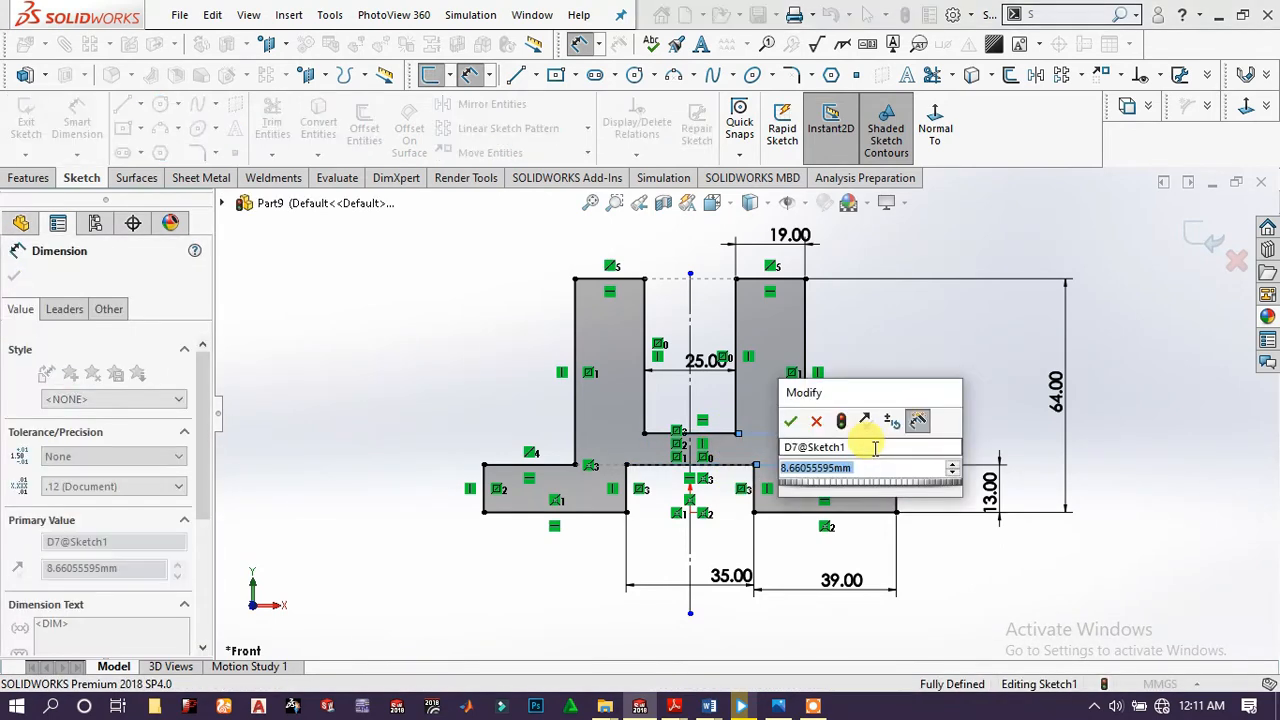
key("Return")
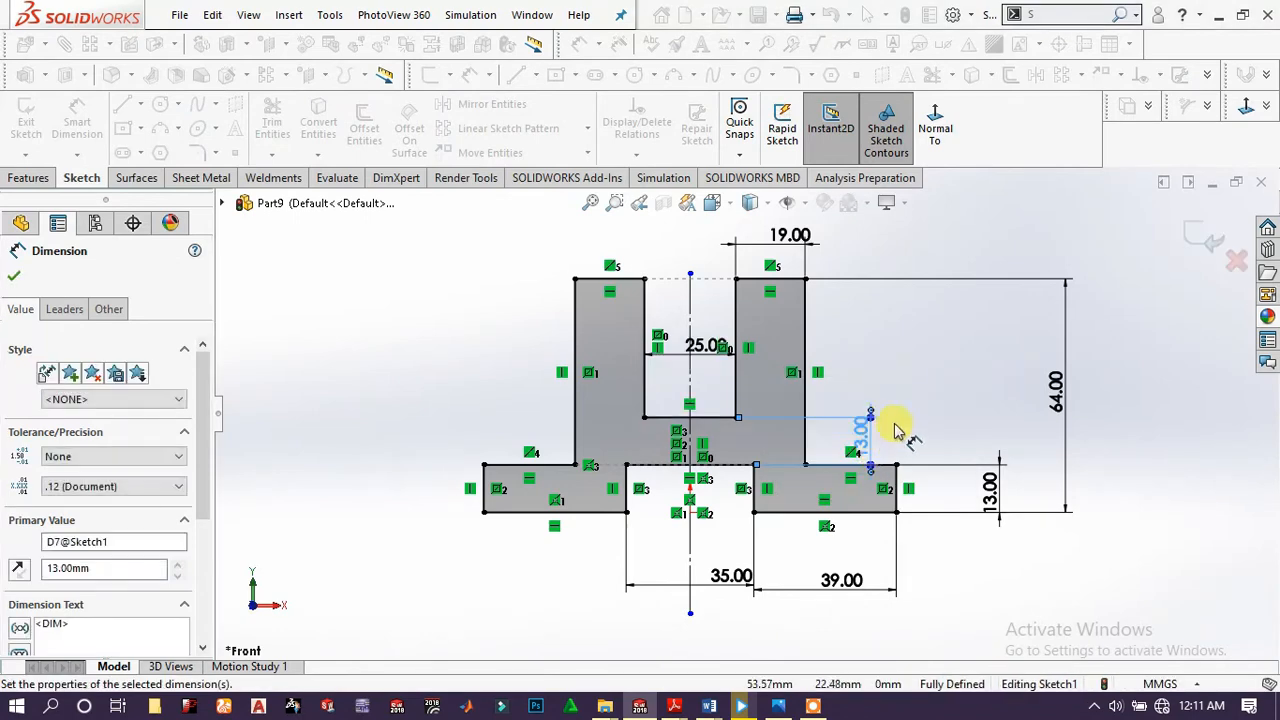
left_click(902, 421)
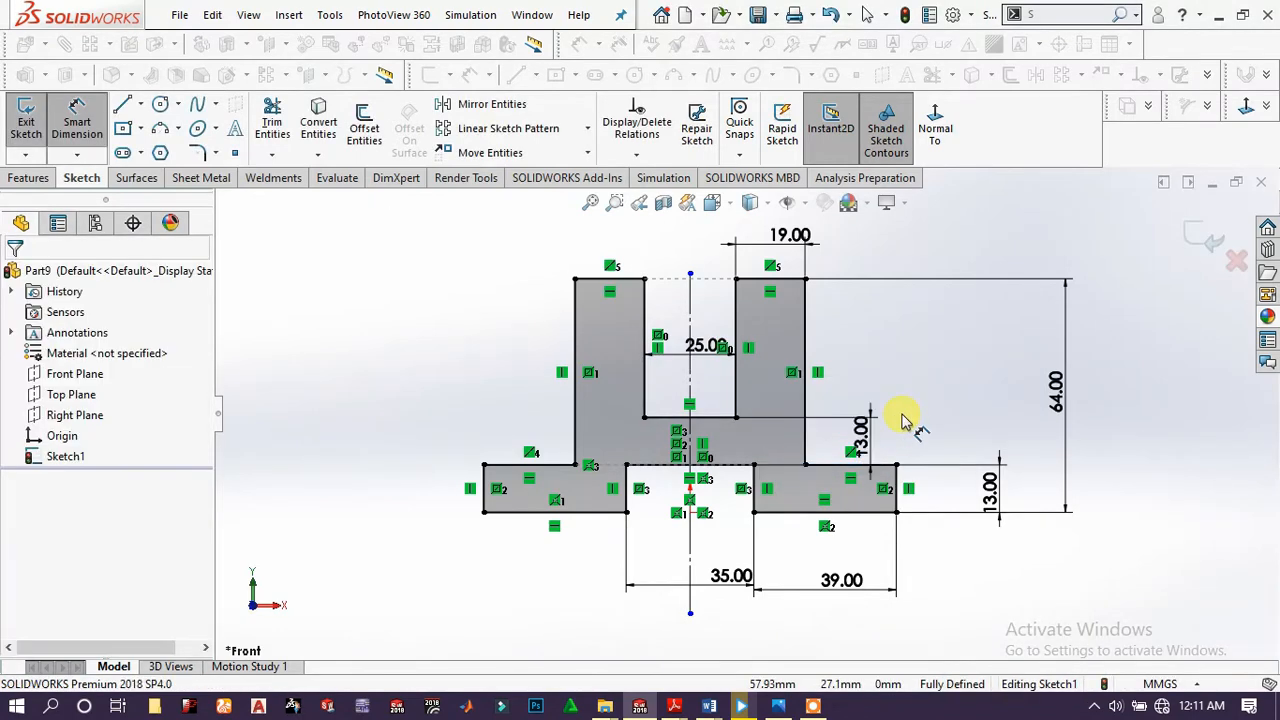
- Extrude the bracket profile as a boss 32 mm deep with the Mid Plane end condition
left_click(28, 178)
left_click(40, 132)
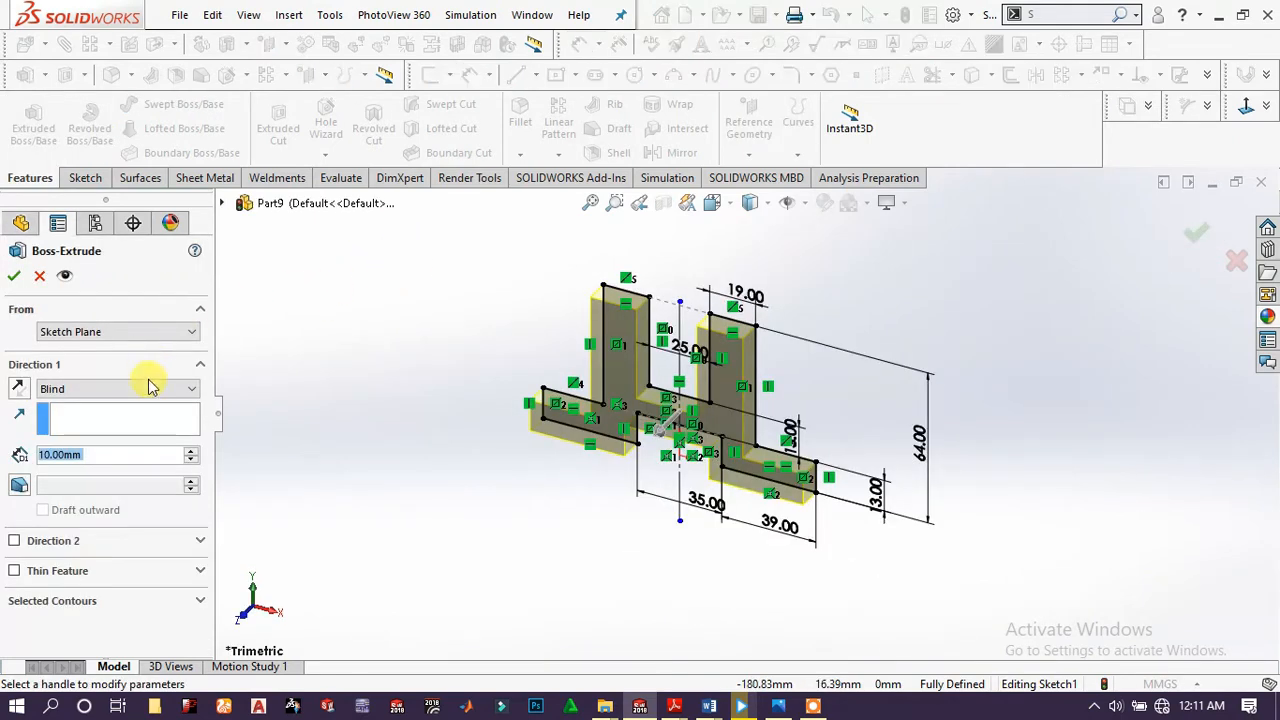
left_click(150, 387)
left_click(94, 462)
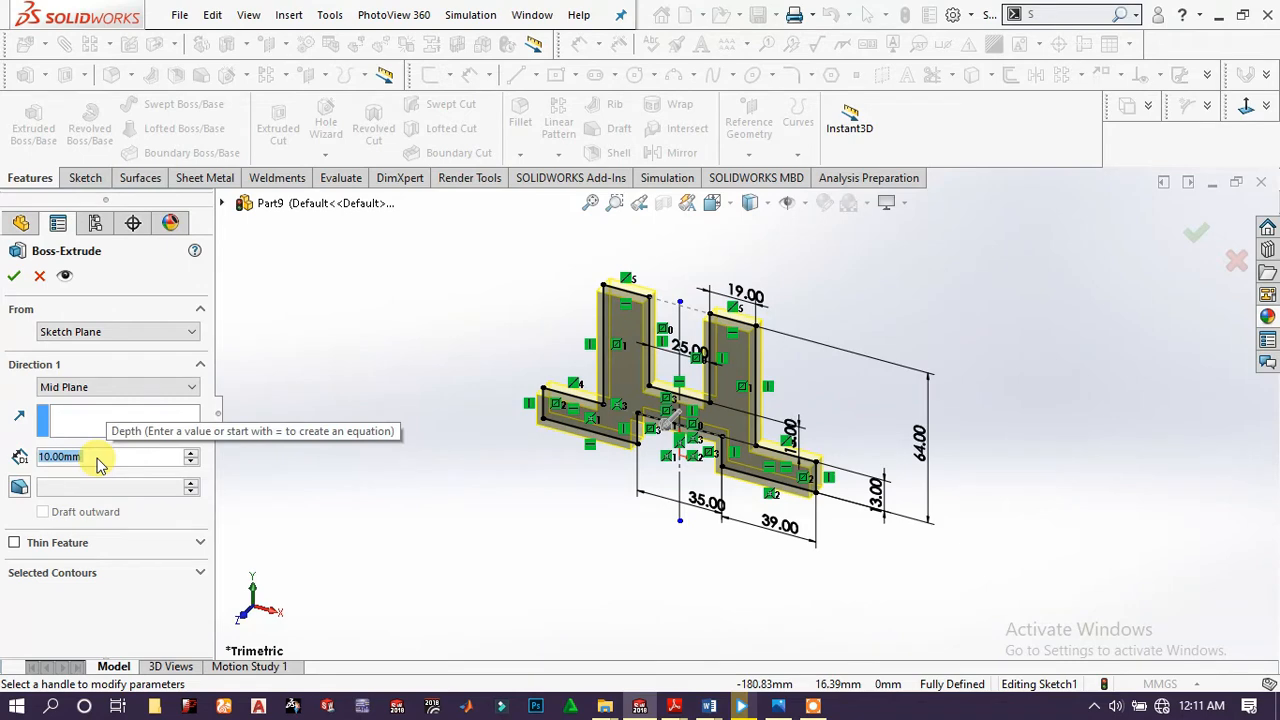
type("32")
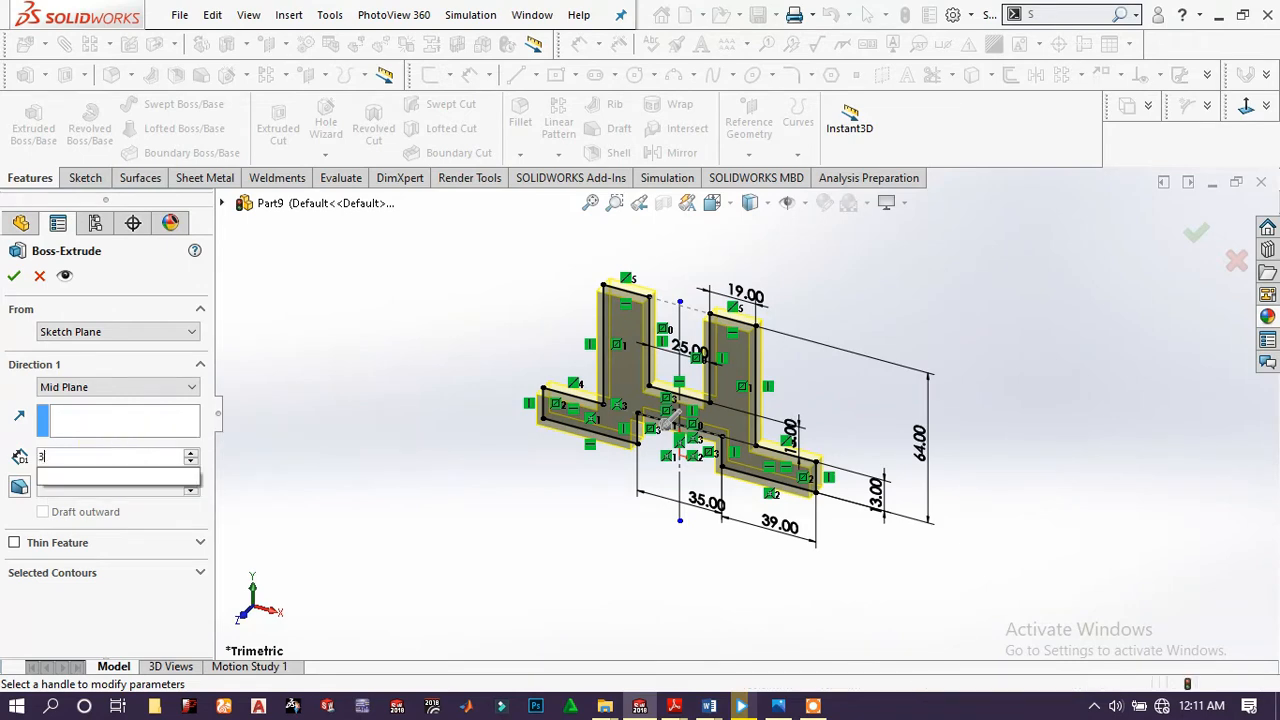
key("Return")
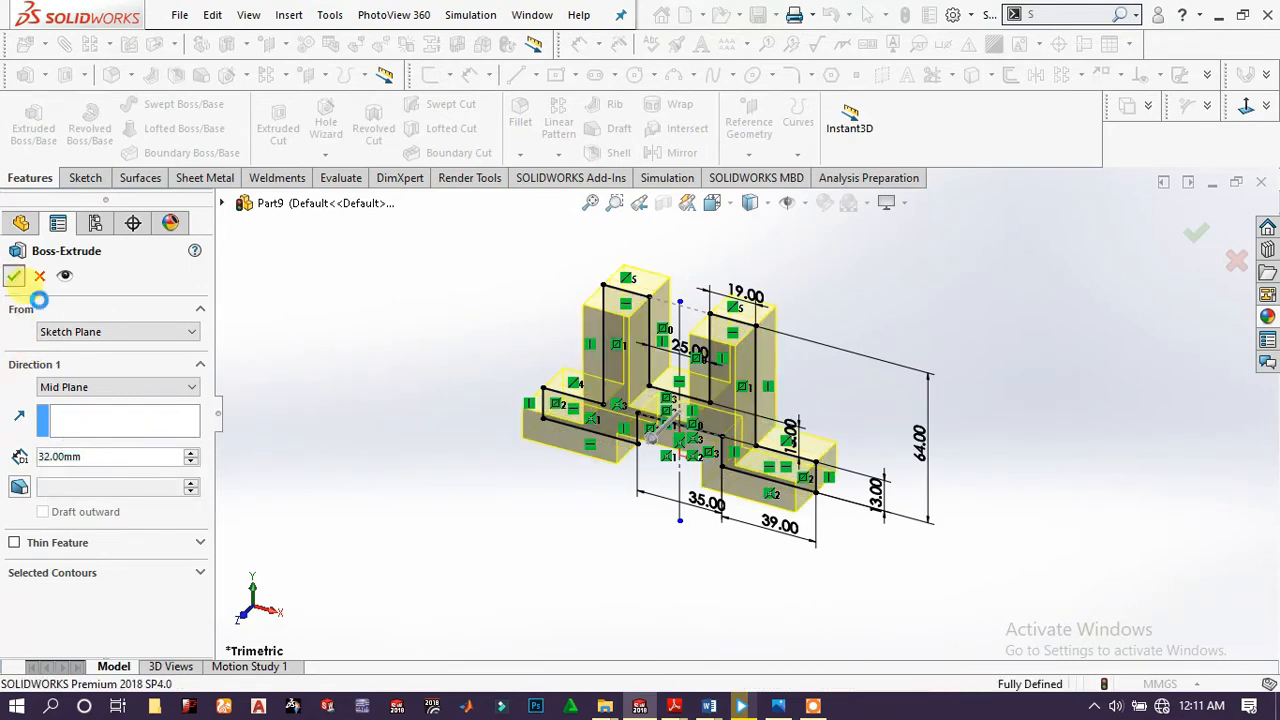
left_click(13, 276)
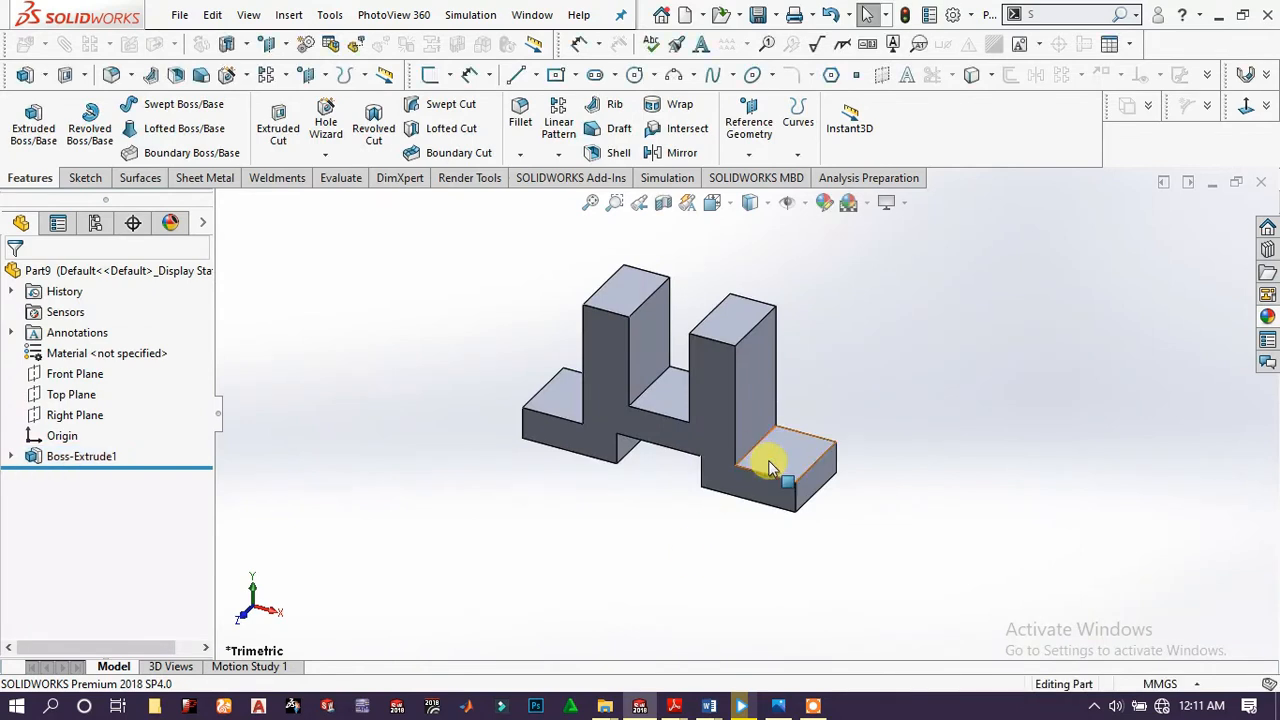
- Sketch one circle on each foot's top face, about 4.9 mm radius on the right foot and about 6.1 mm on the left
left_click(768, 462)
left_click(857, 410)
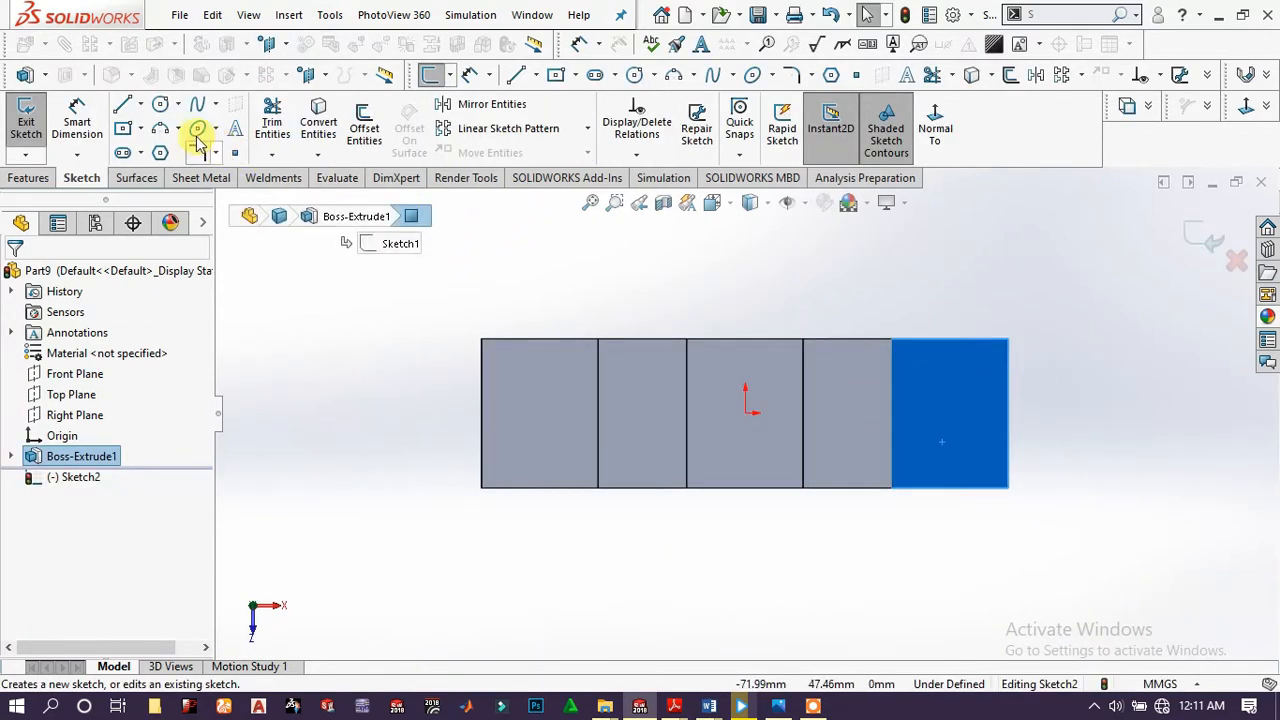
left_click(161, 105)
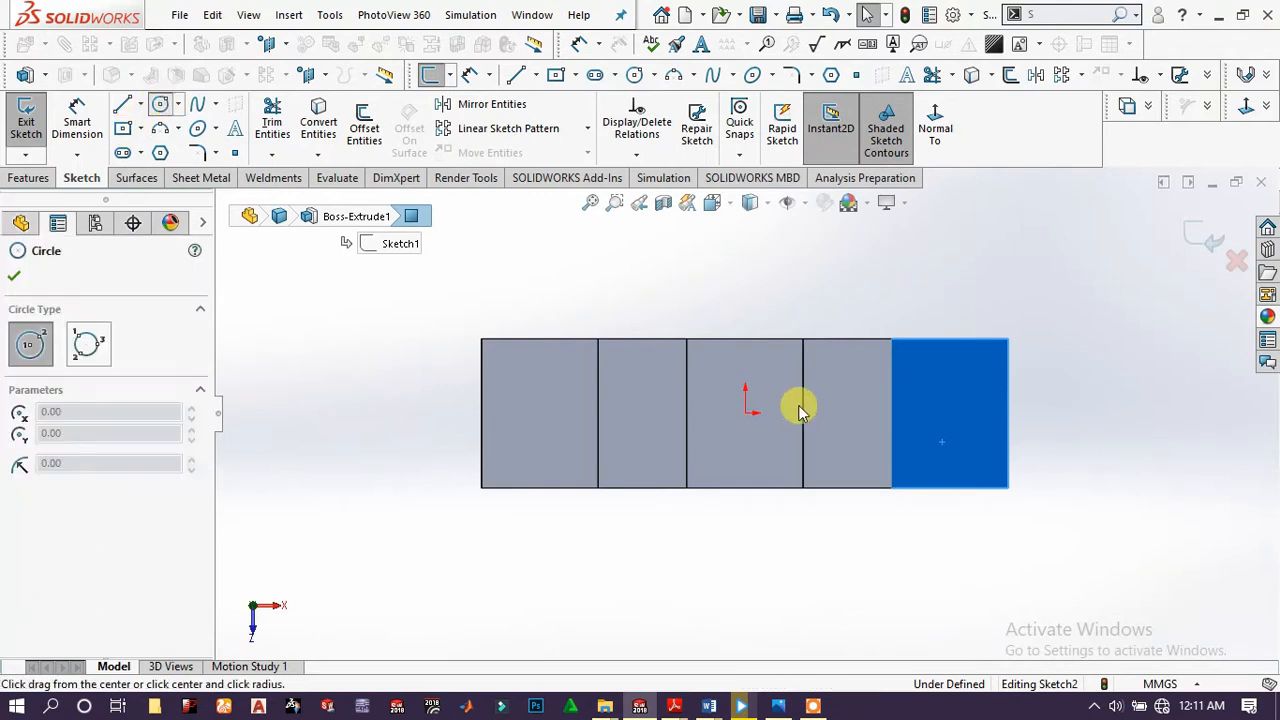
left_click(956, 413)
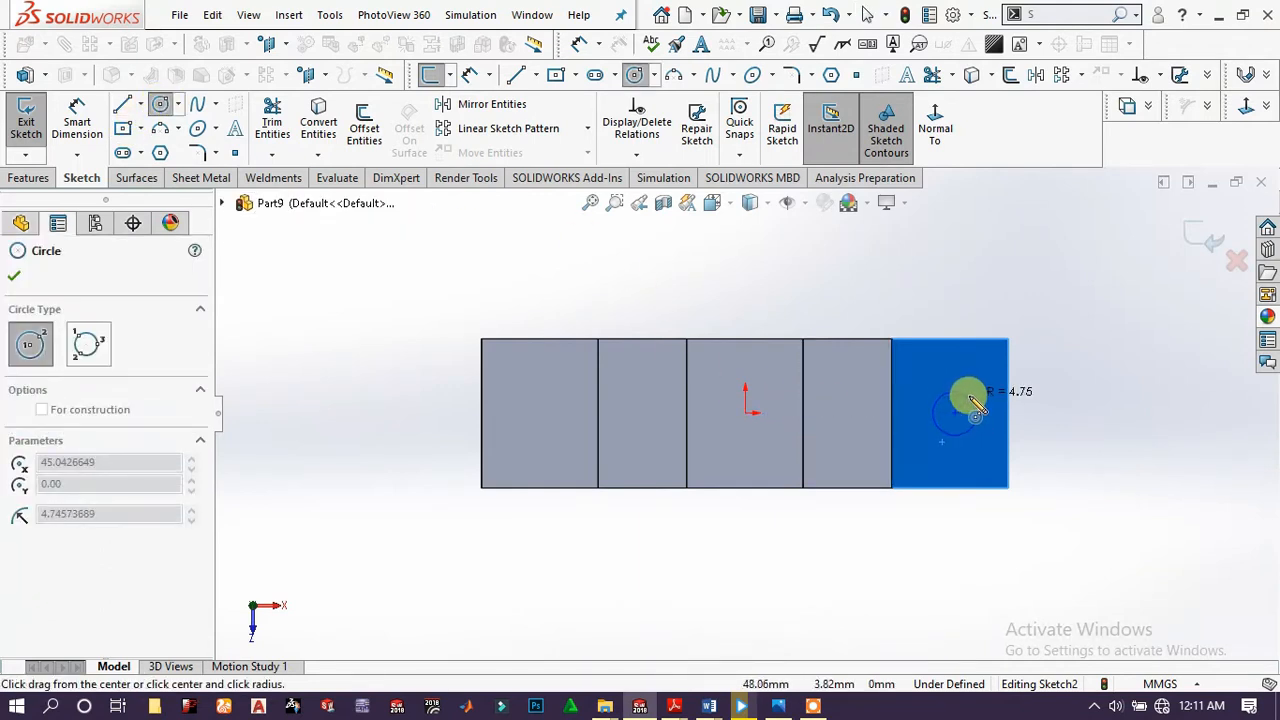
left_click(969, 397)
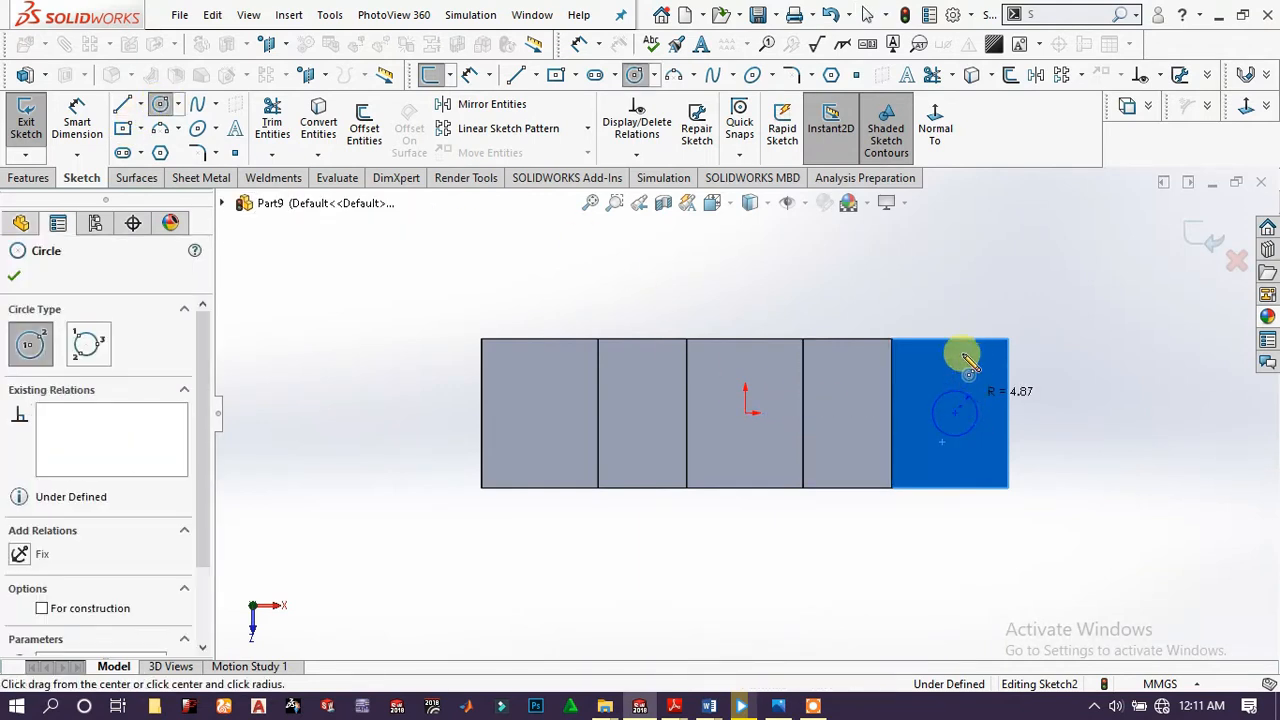
left_click(528, 413)
left_click(542, 388)
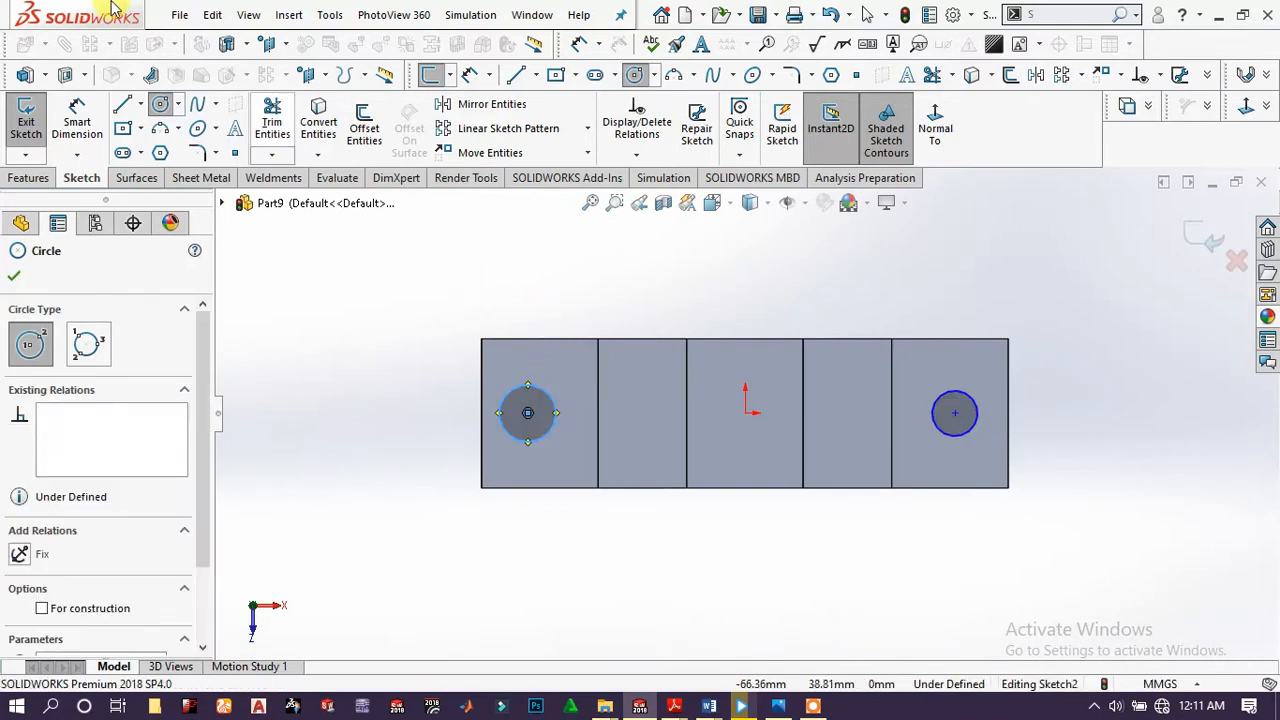
- Draw a horizontal centerline connecting the centers of the two foot circles
left_click(119, 101)
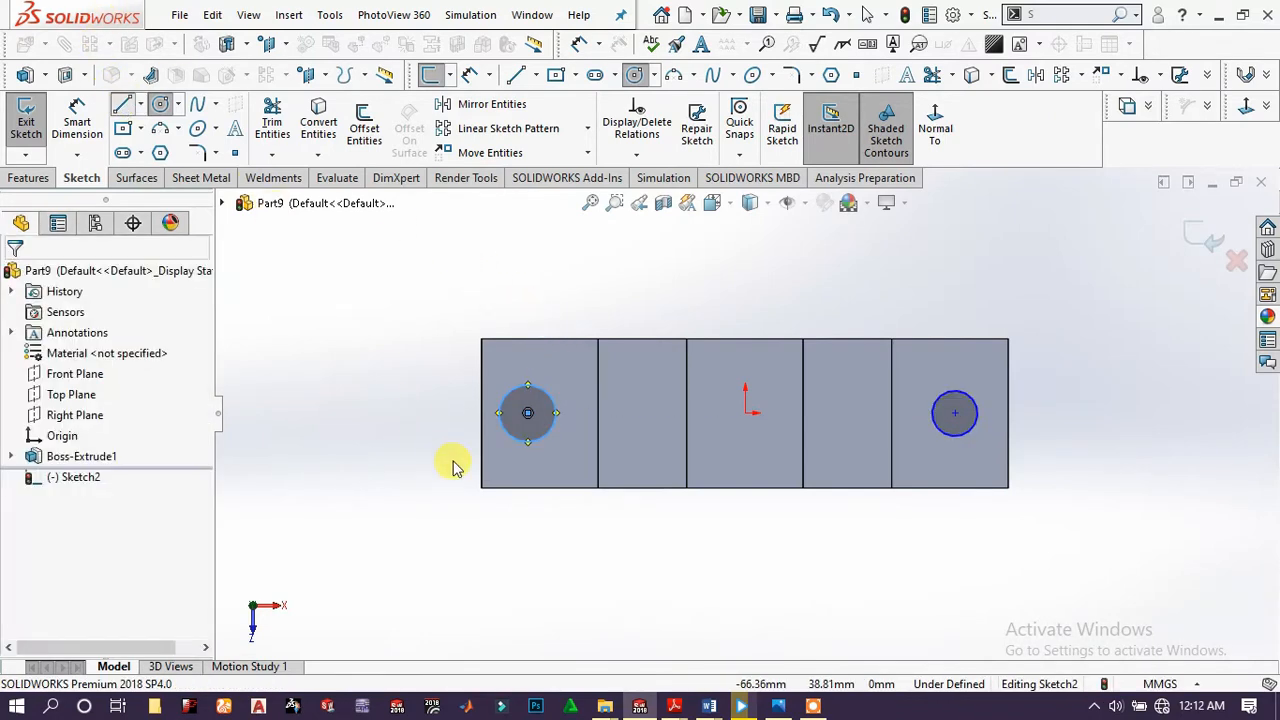
left_click(528, 413)
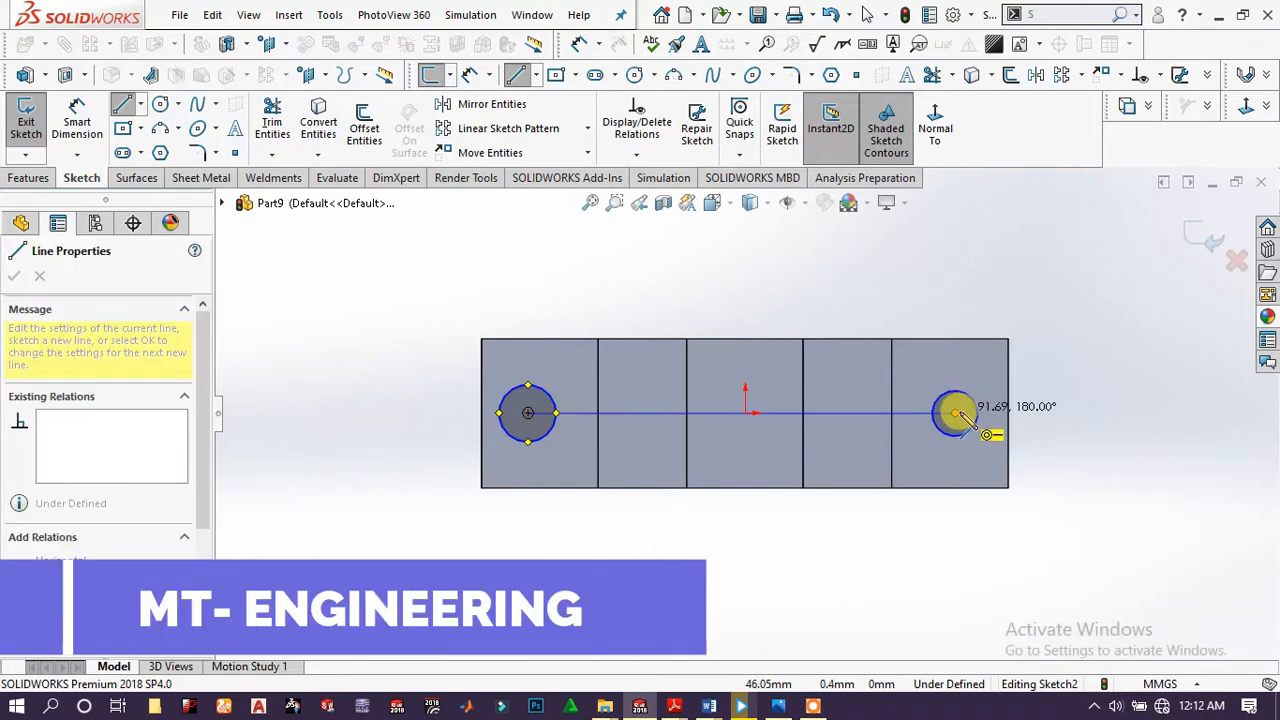
left_click(955, 413)
key("Escape")
key("Escape")
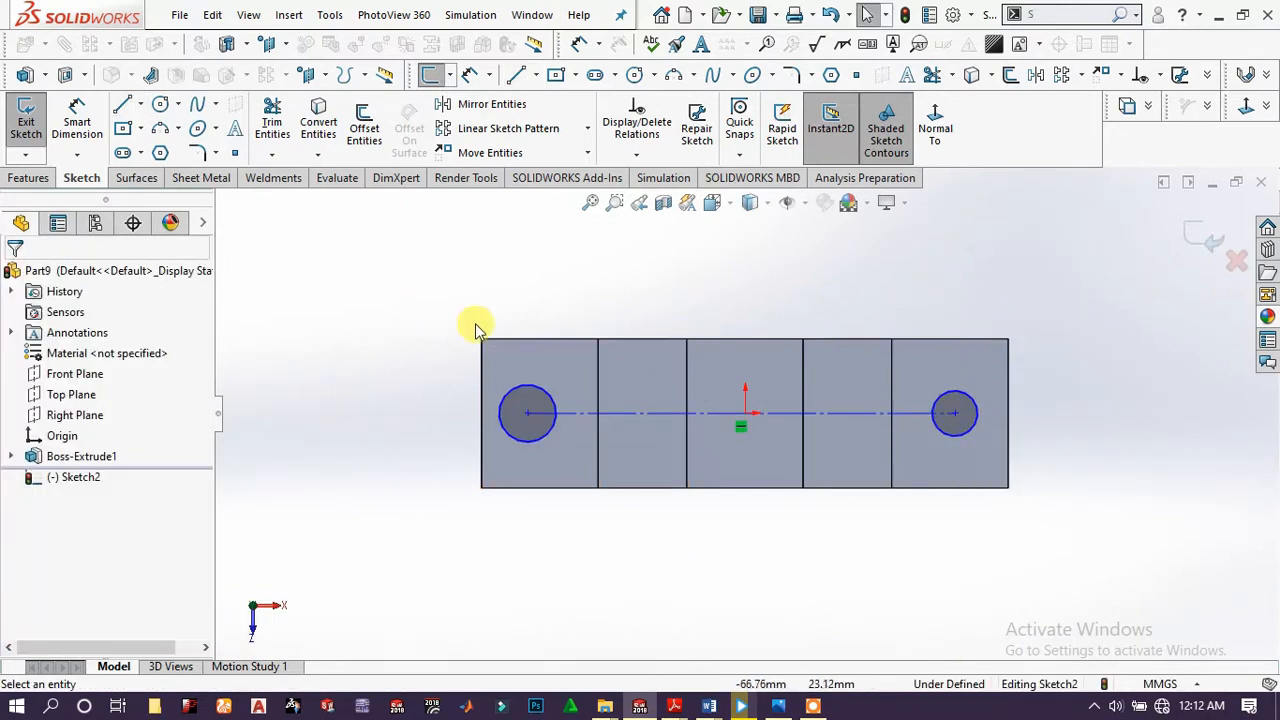
- Add an Equal relation between the two foot circles
left_click(549, 403)
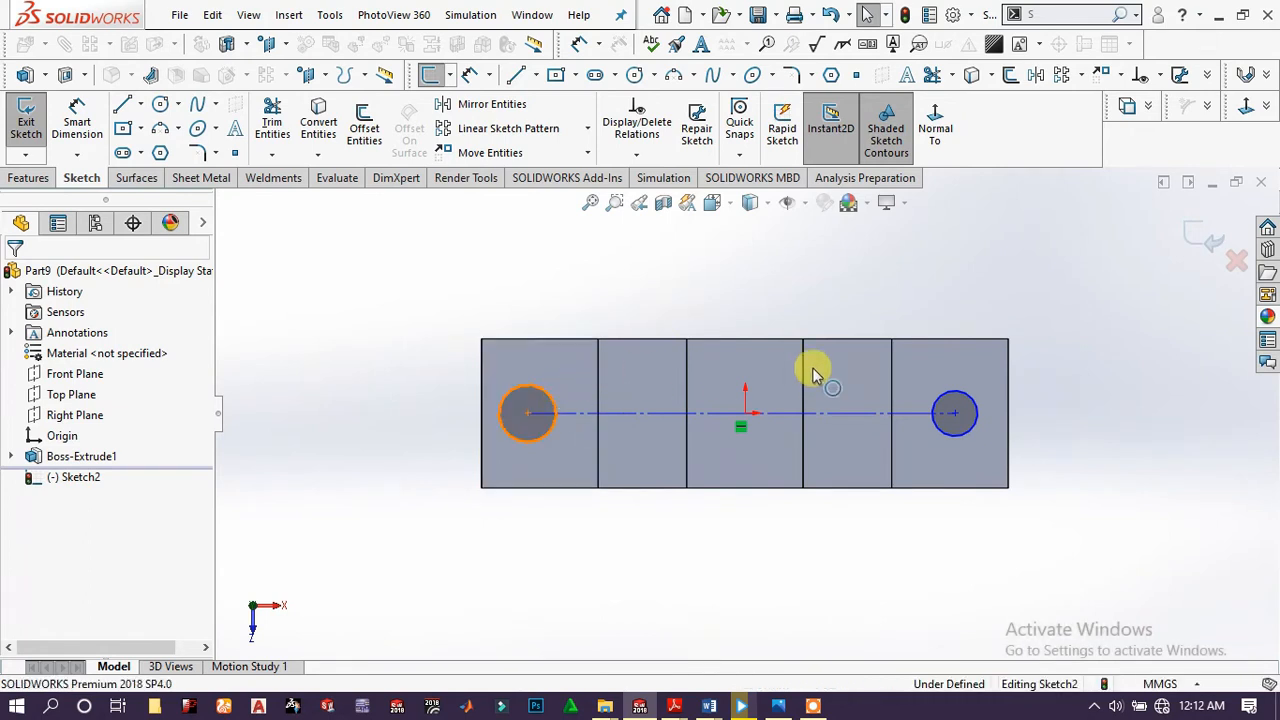
left_click(968, 398, "ctrl")
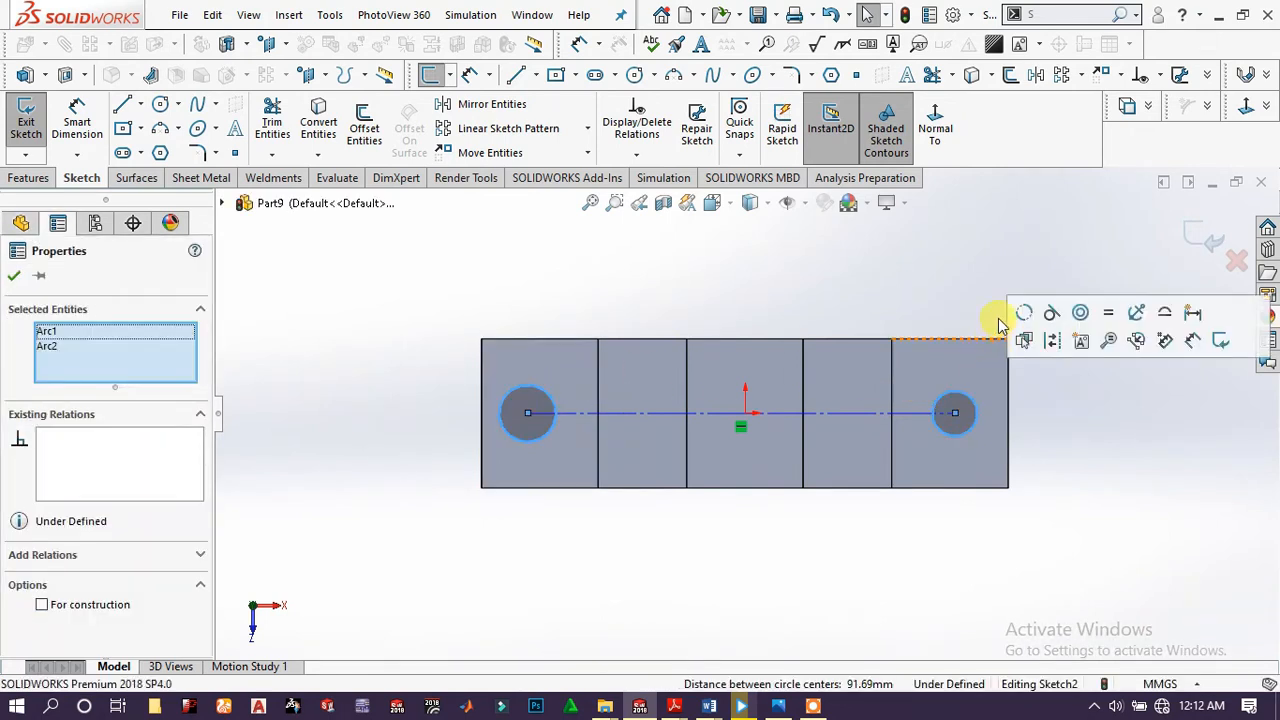
left_click(1108, 313)
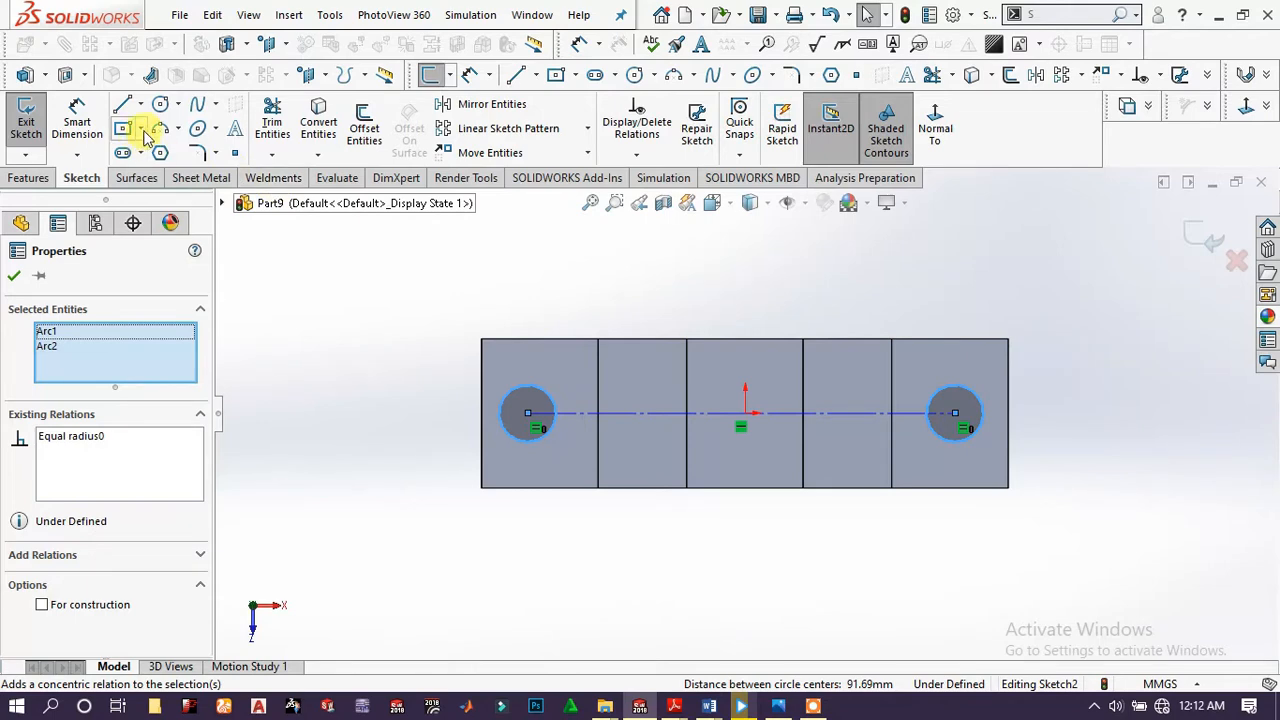
- Dimension the right foot circle's diameter as 11 mm
left_click(72, 118)
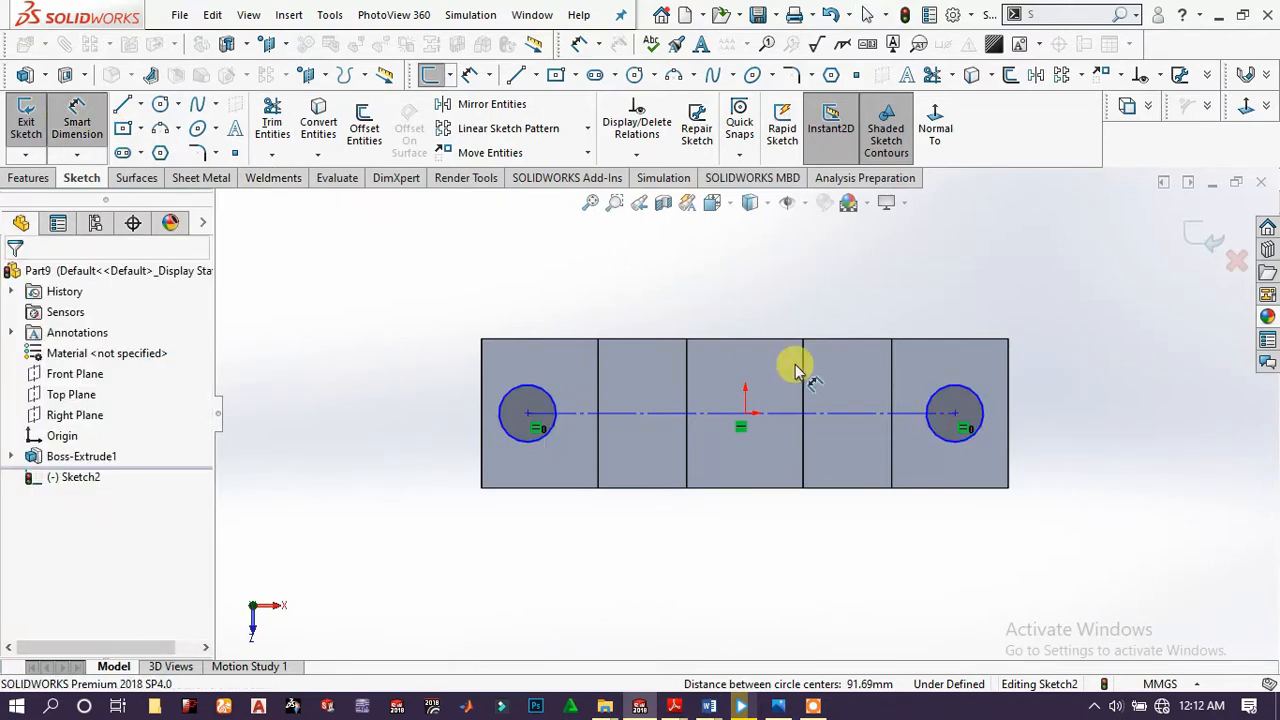
left_click(968, 398)
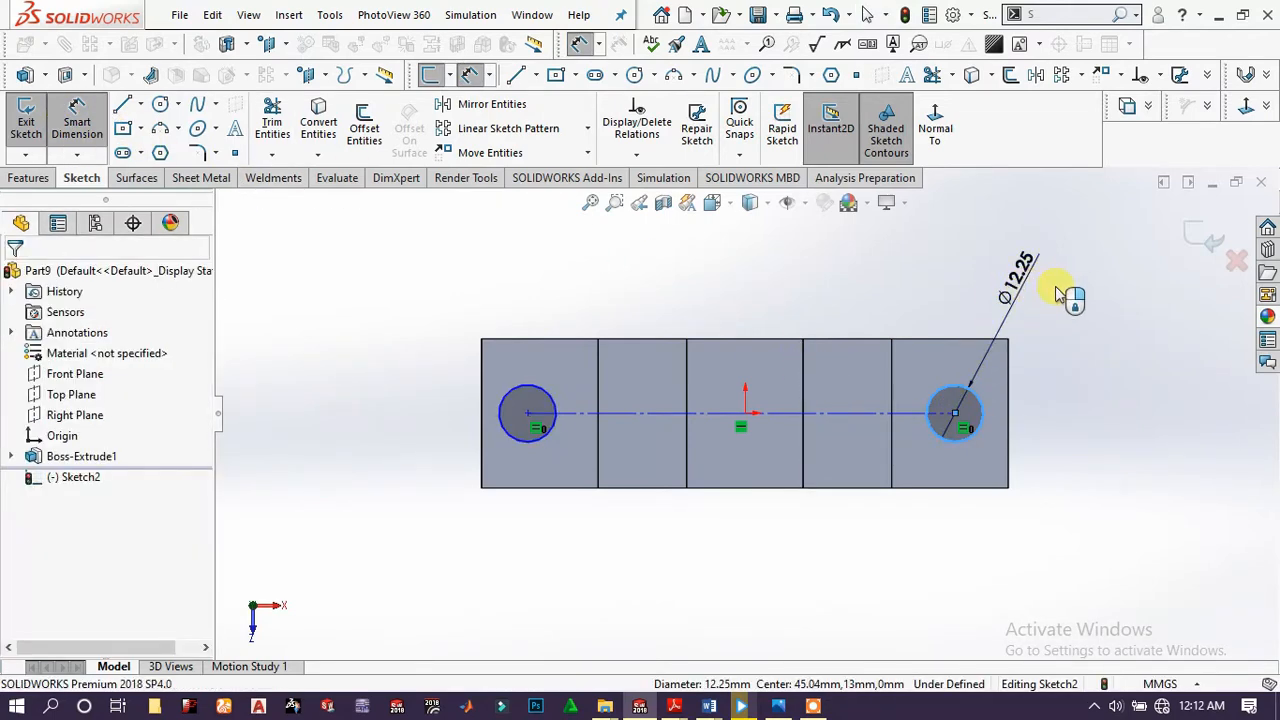
left_click(1057, 287)
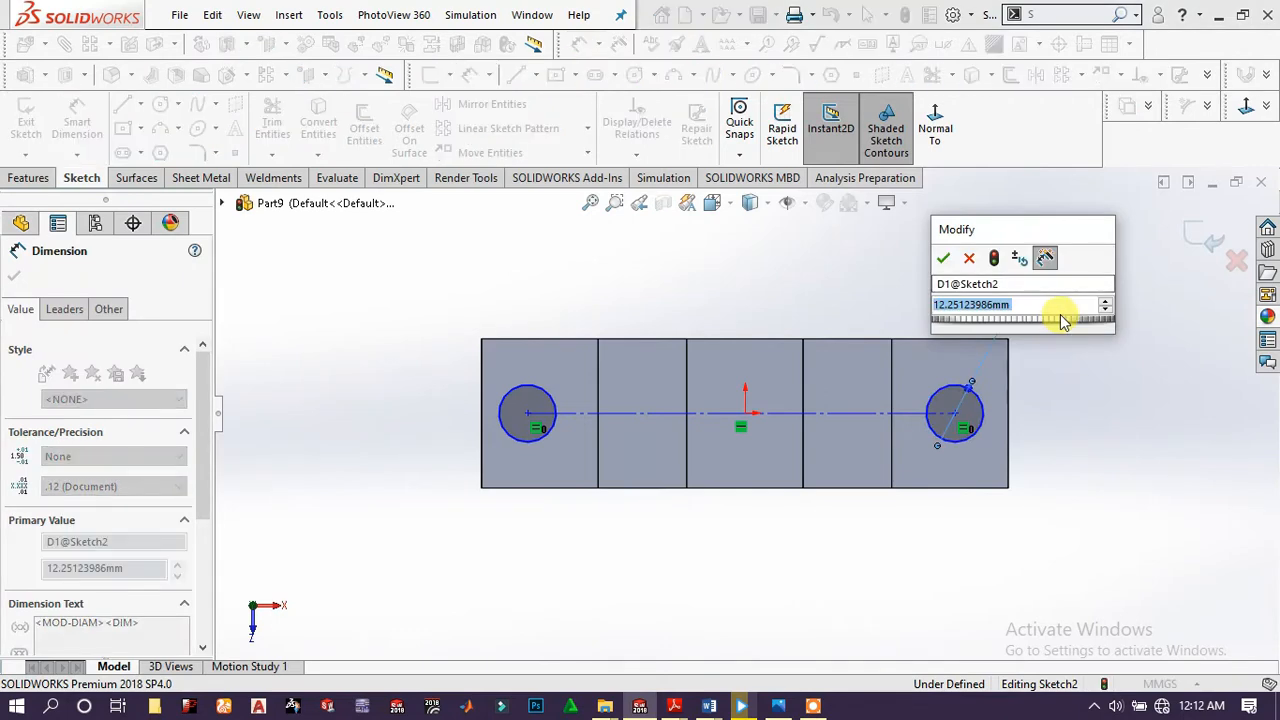
type("11")
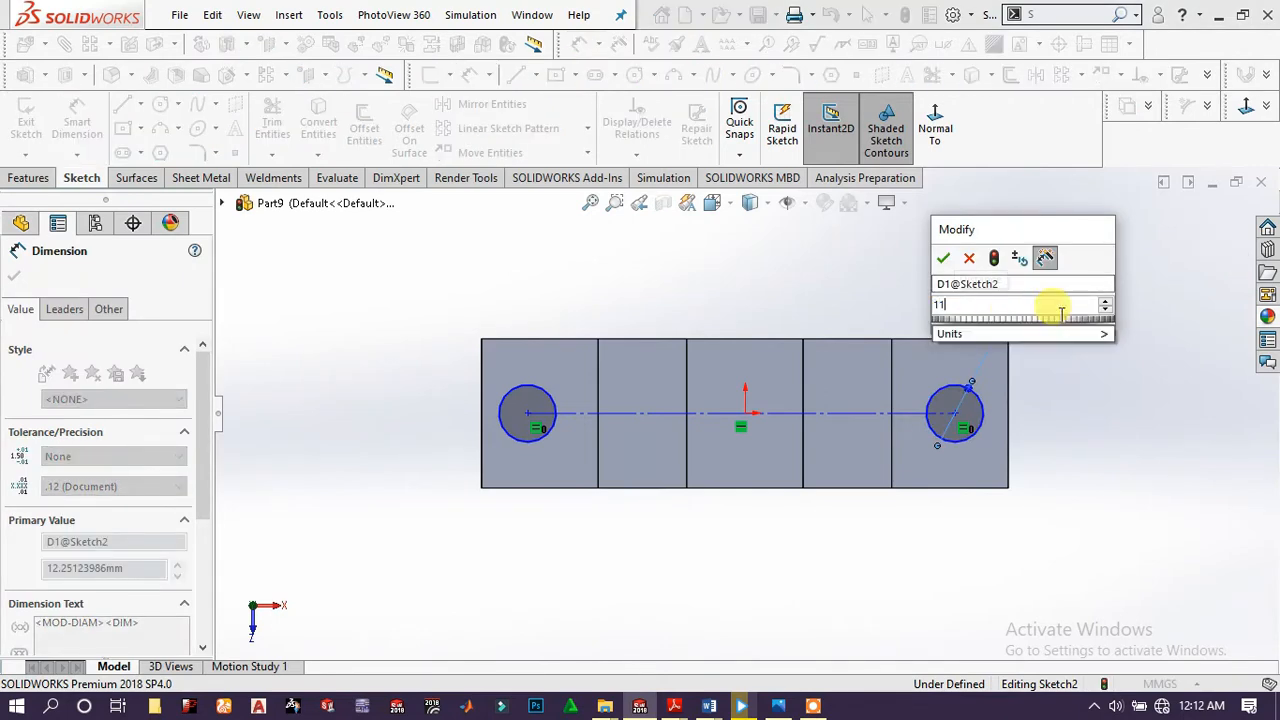
key("Return")
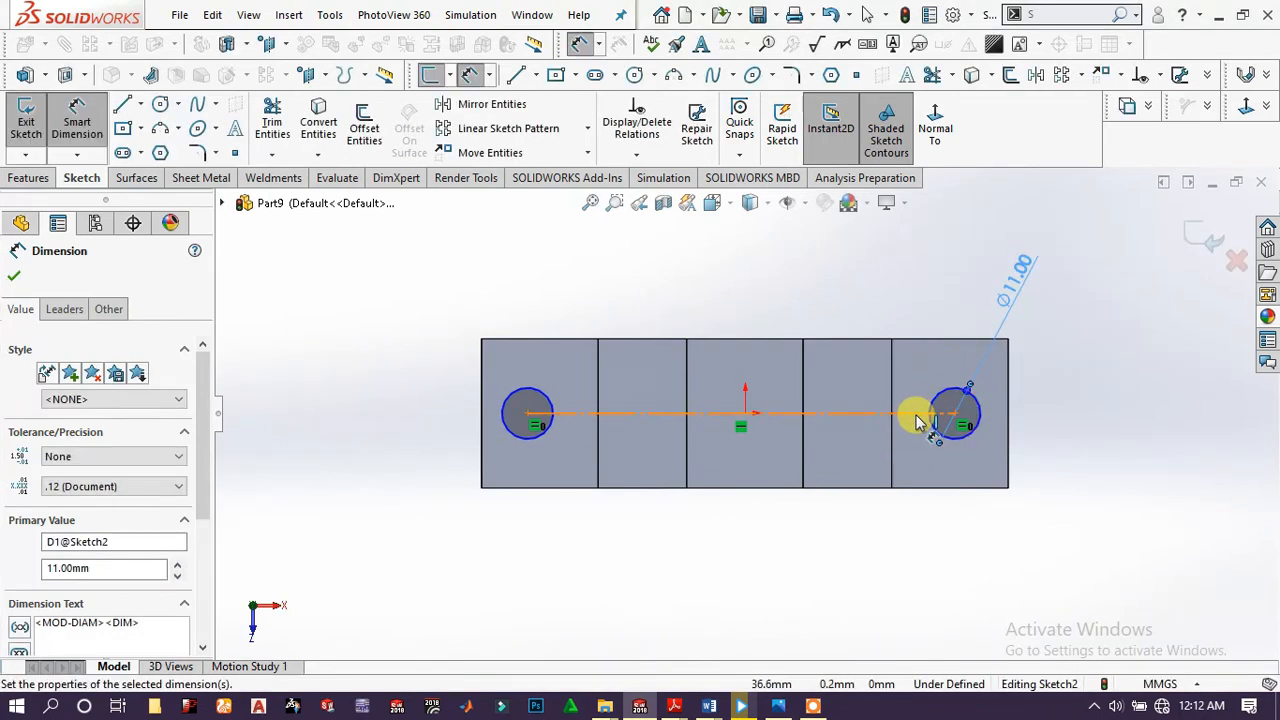
- Dimension the distance from the centerline to the right foot's rear edge as 13 mm
left_click(918, 416)
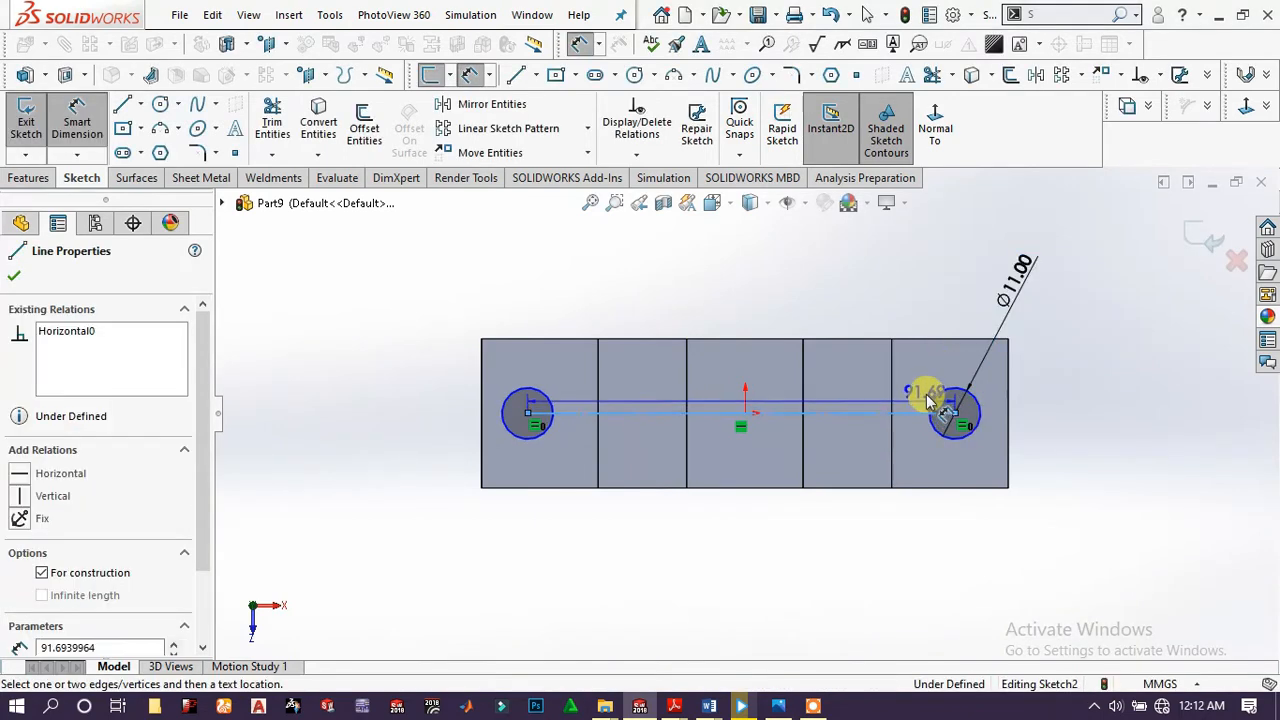
left_click(940, 345)
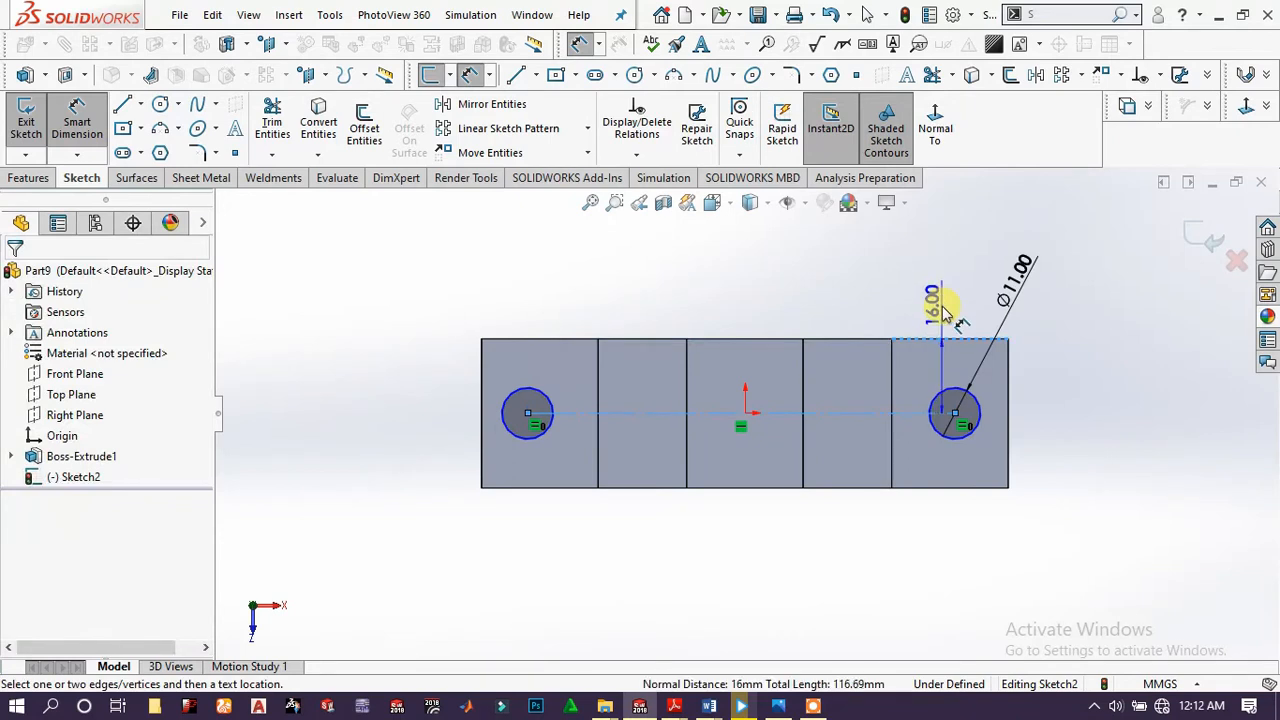
left_click(942, 312)
type("13")
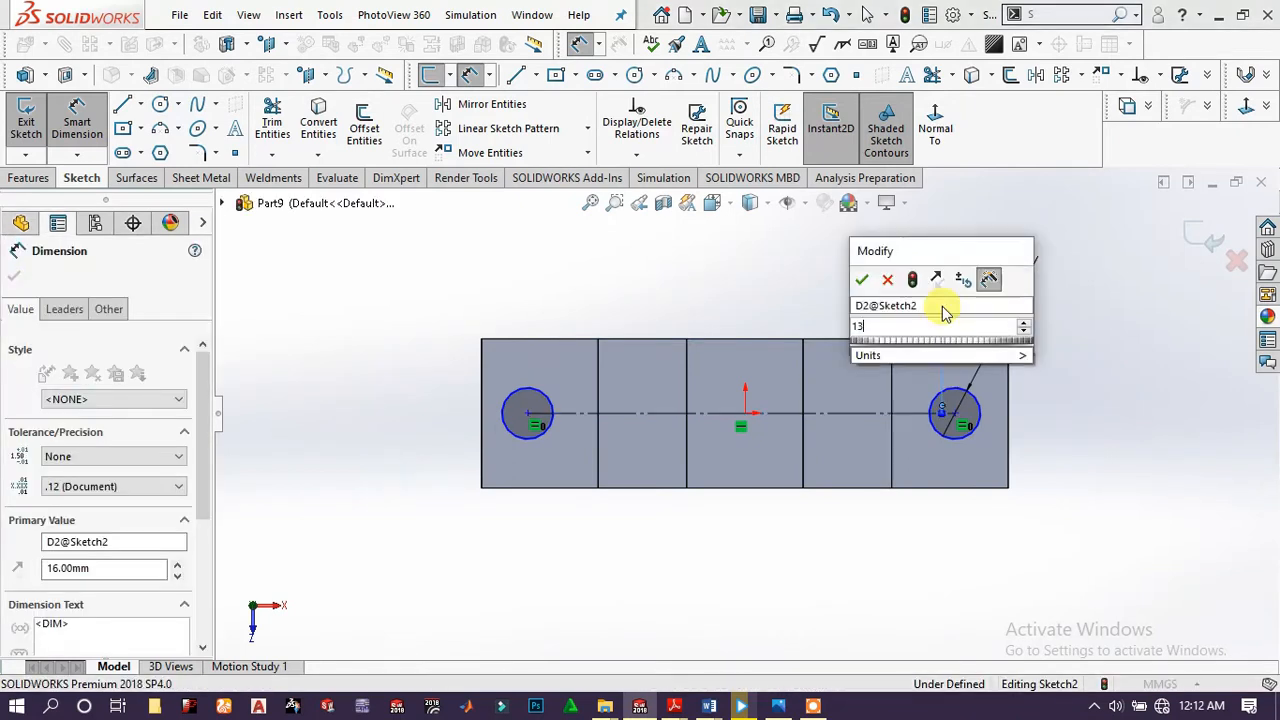
key("Return")
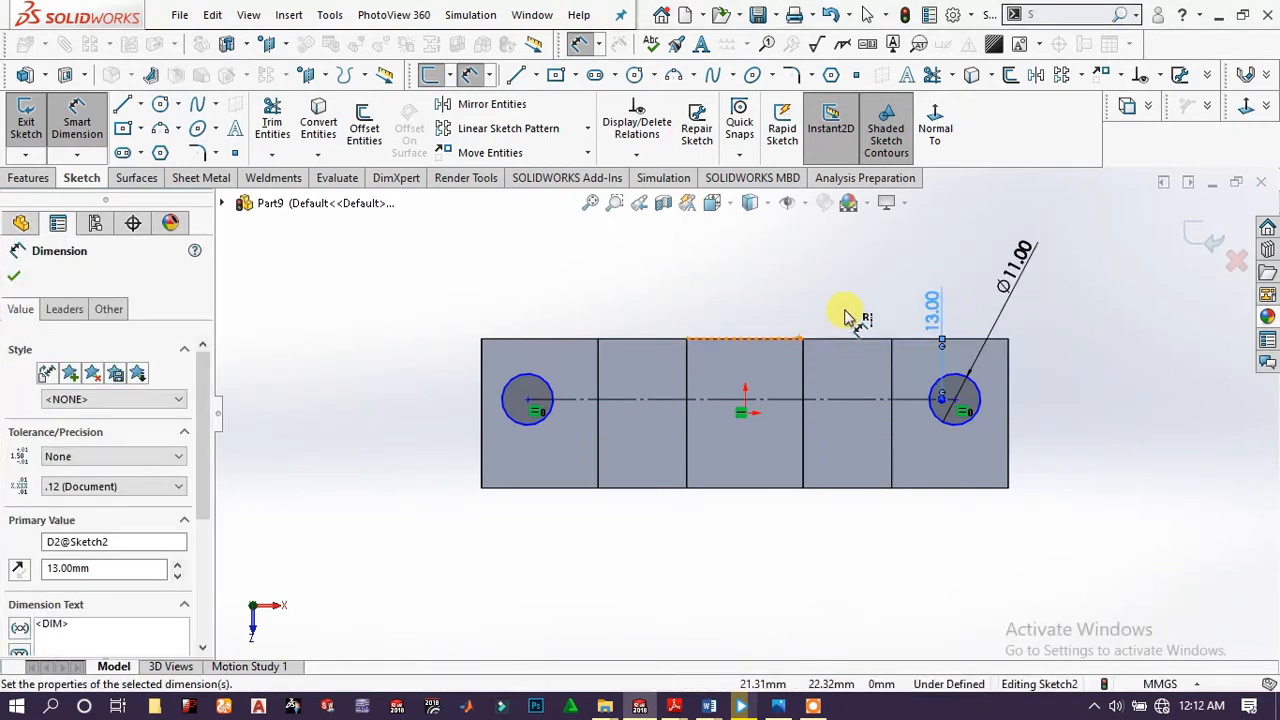
left_click(846, 317)
scroll(1165, 440, "down", 1)
scroll(728, 345, "up", 1)
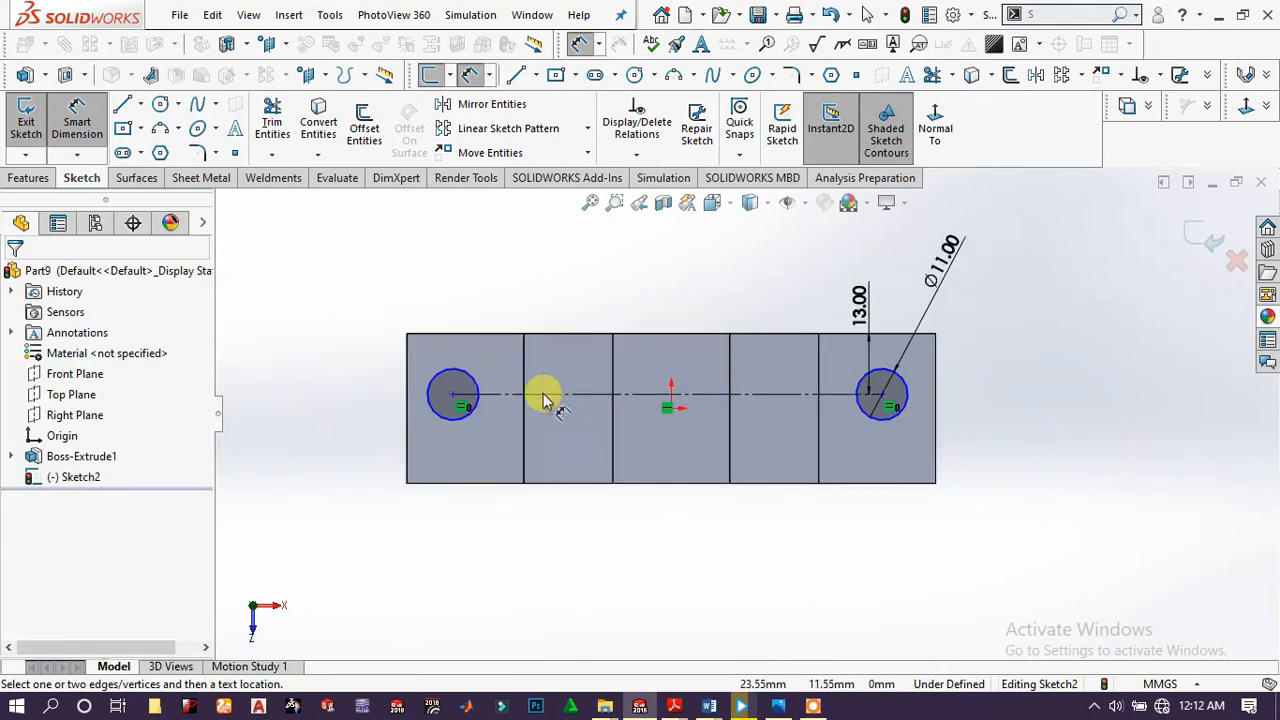
left_click(709, 392)
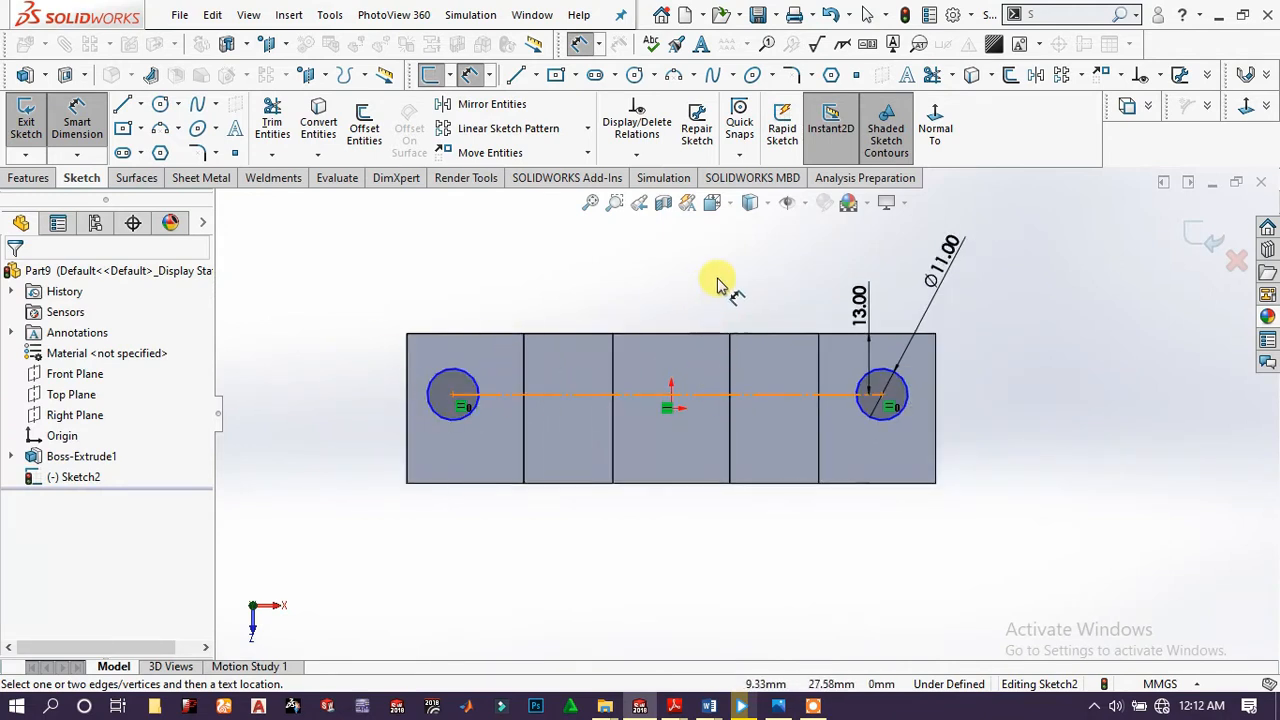
right_click(728, 290)
left_click(903, 250)
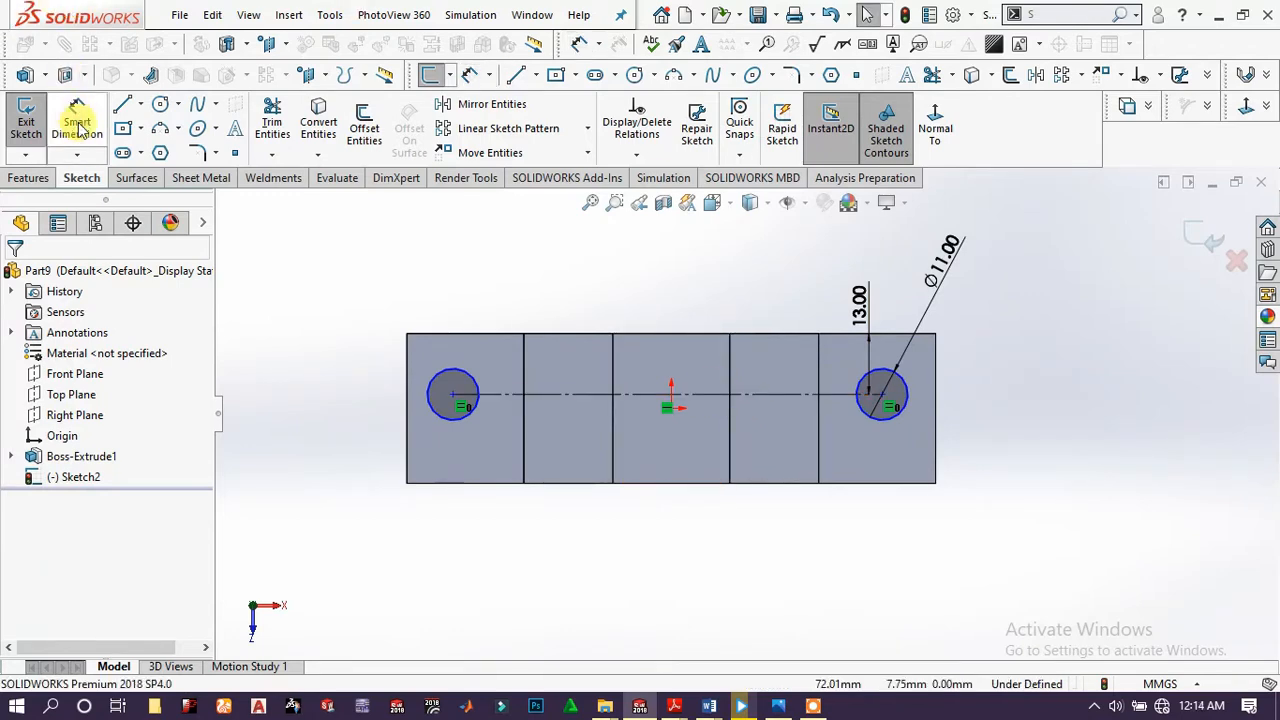
- Dimension the distance from the right circle's center to the right foot's outer edge as 10 mm
left_click(80, 128)
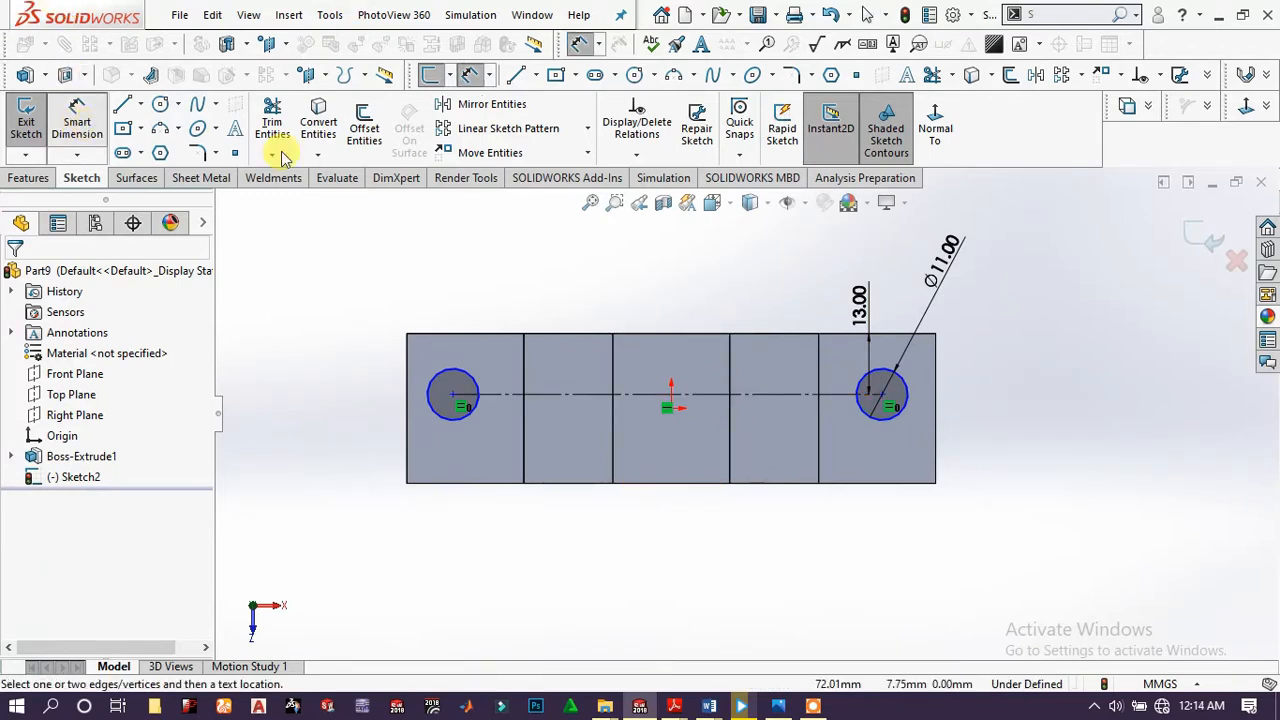
left_click(885, 397)
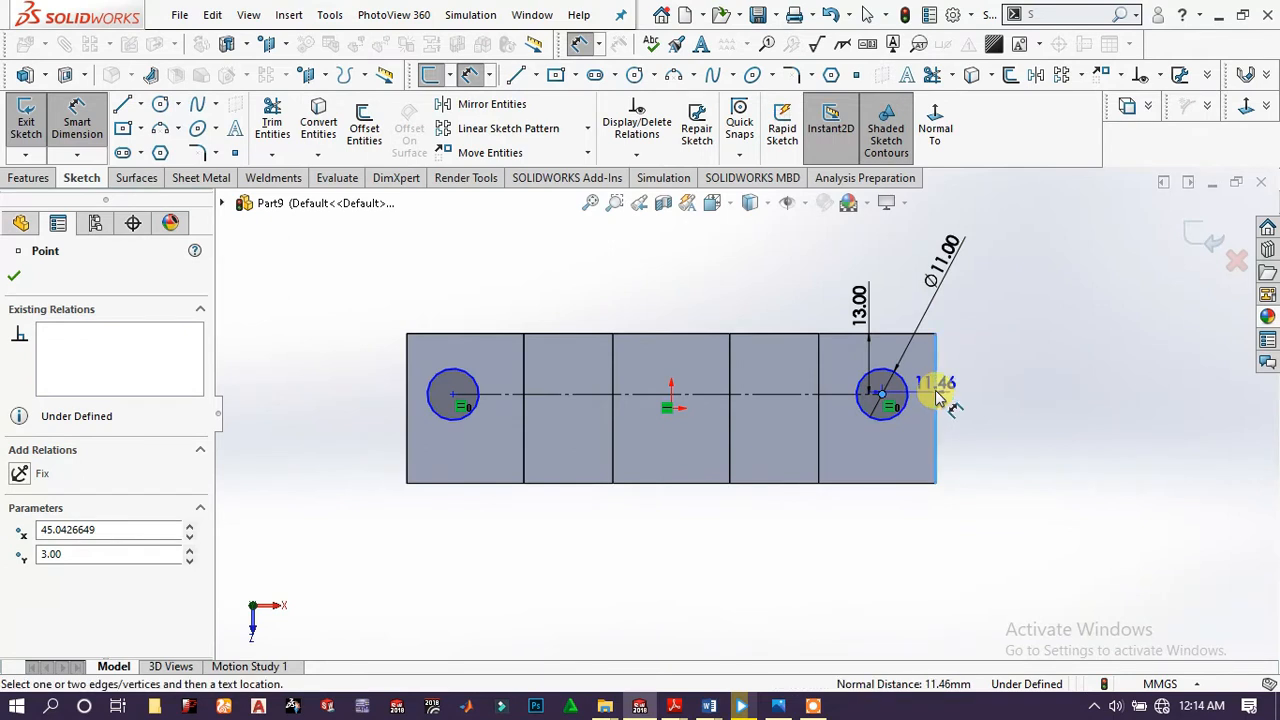
left_click(936, 386)
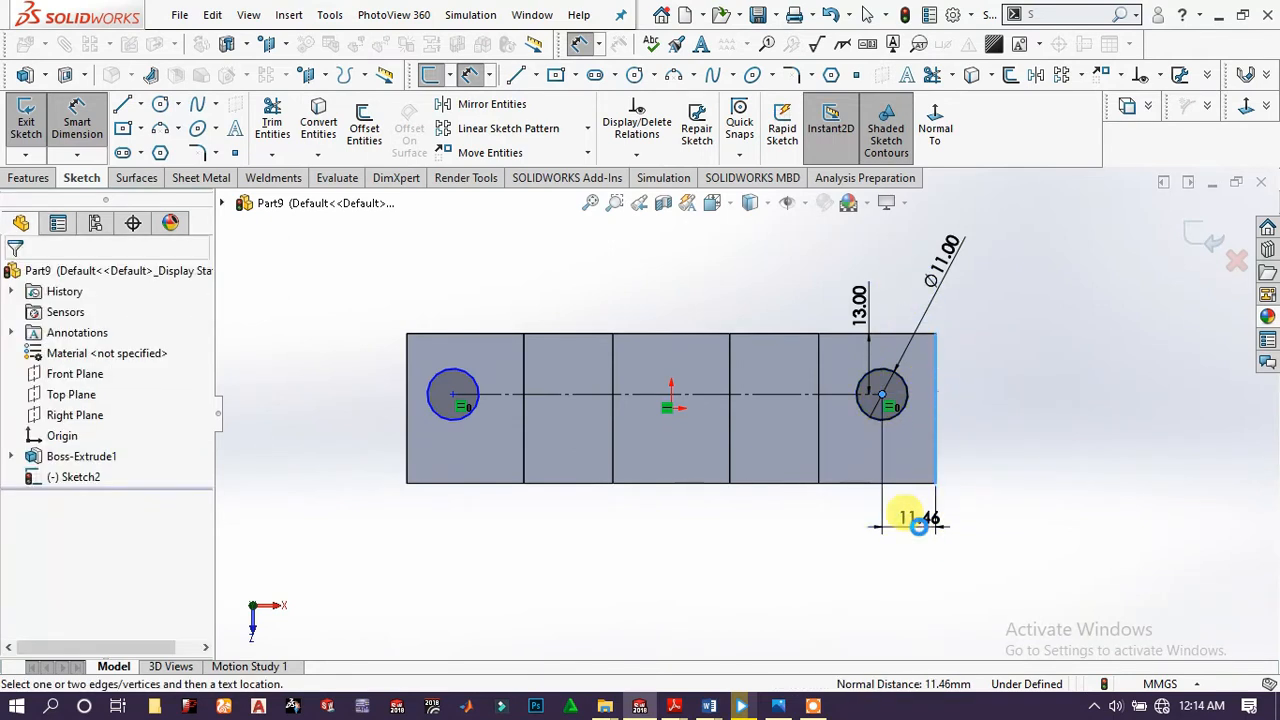
left_click(917, 525)
key("Return")
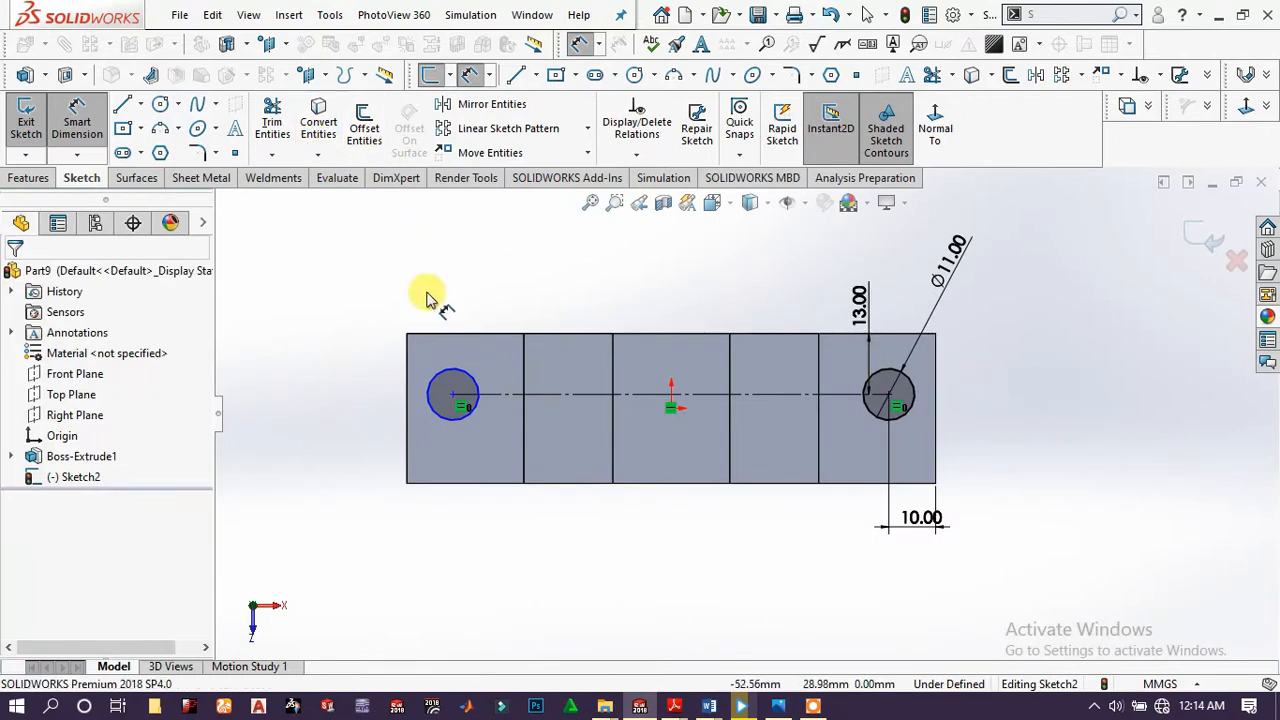
- Dimension the distance from the left circle's center to the left foot's outer edge as 10 mm
left_click(464, 380)
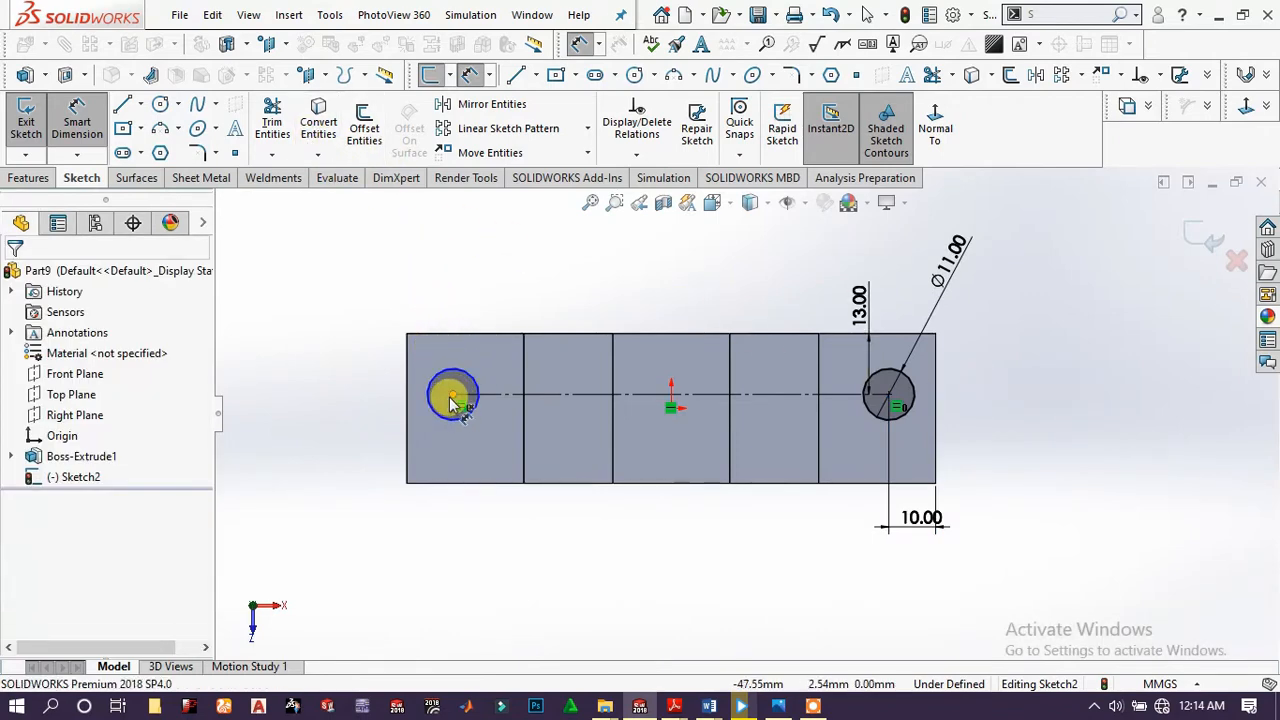
left_click(452, 397)
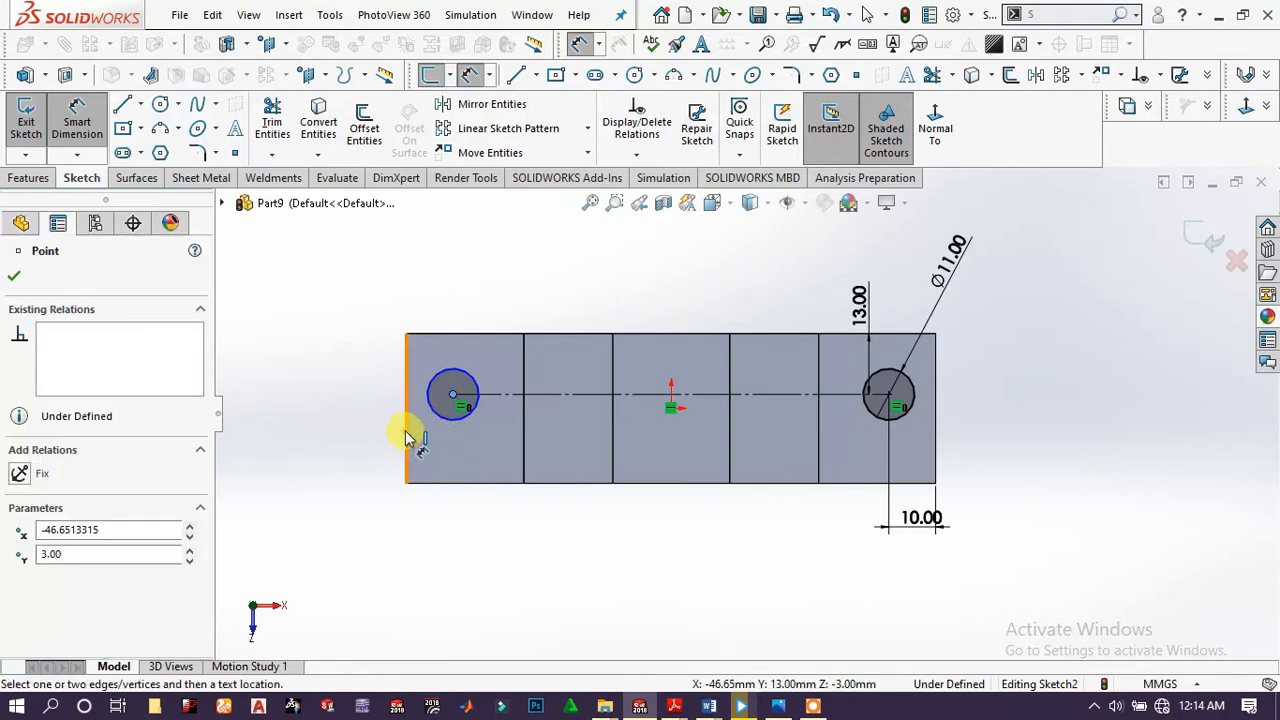
left_click(405, 430)
left_click(458, 508)
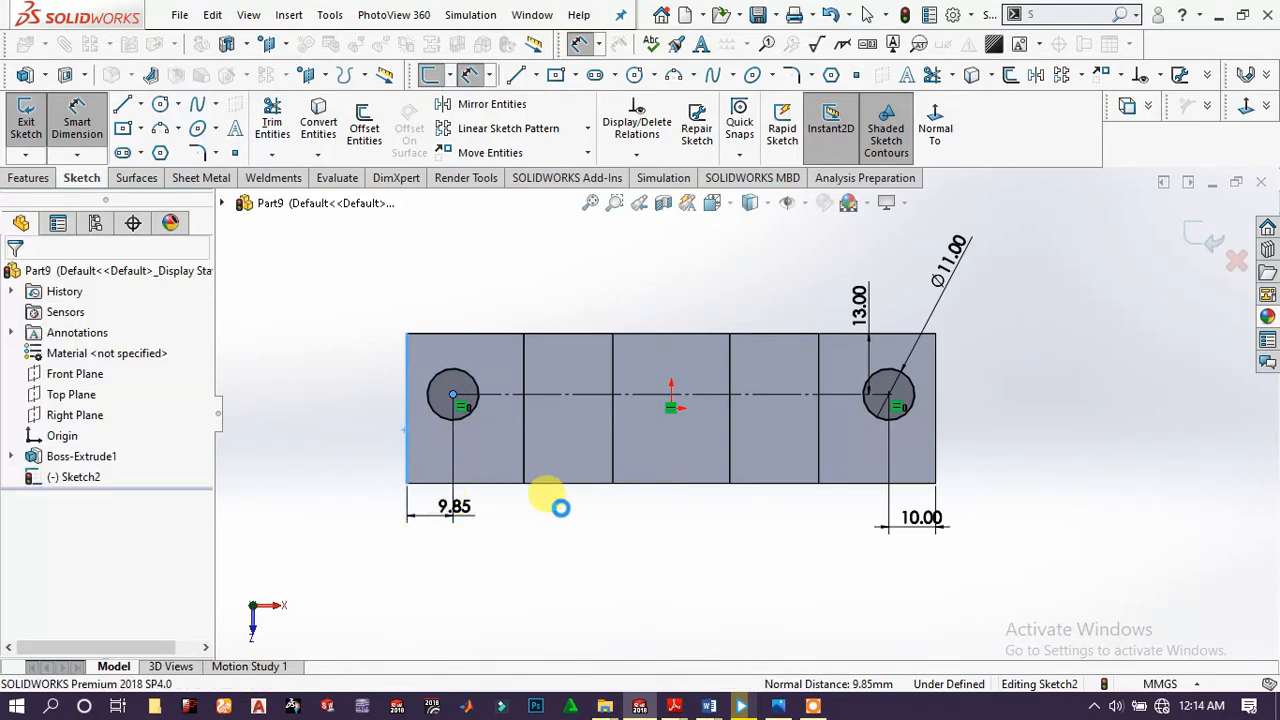
type("10")
key("Return")
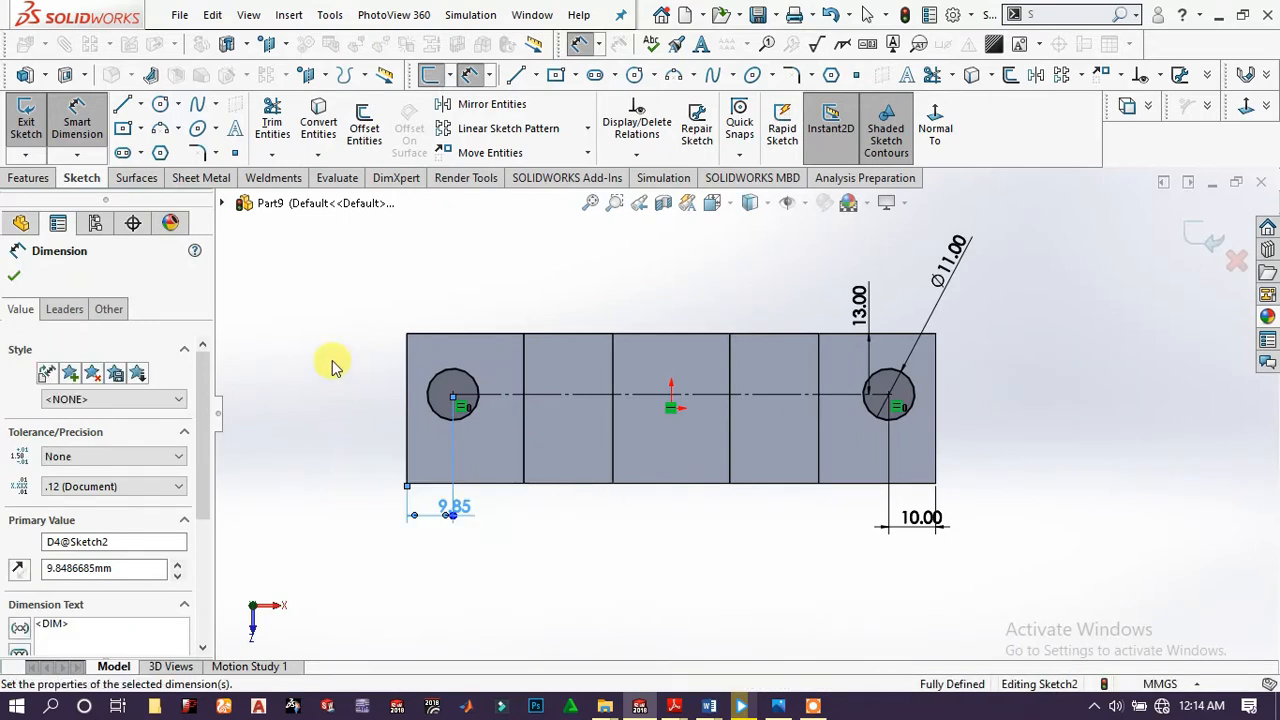
left_click(331, 351)
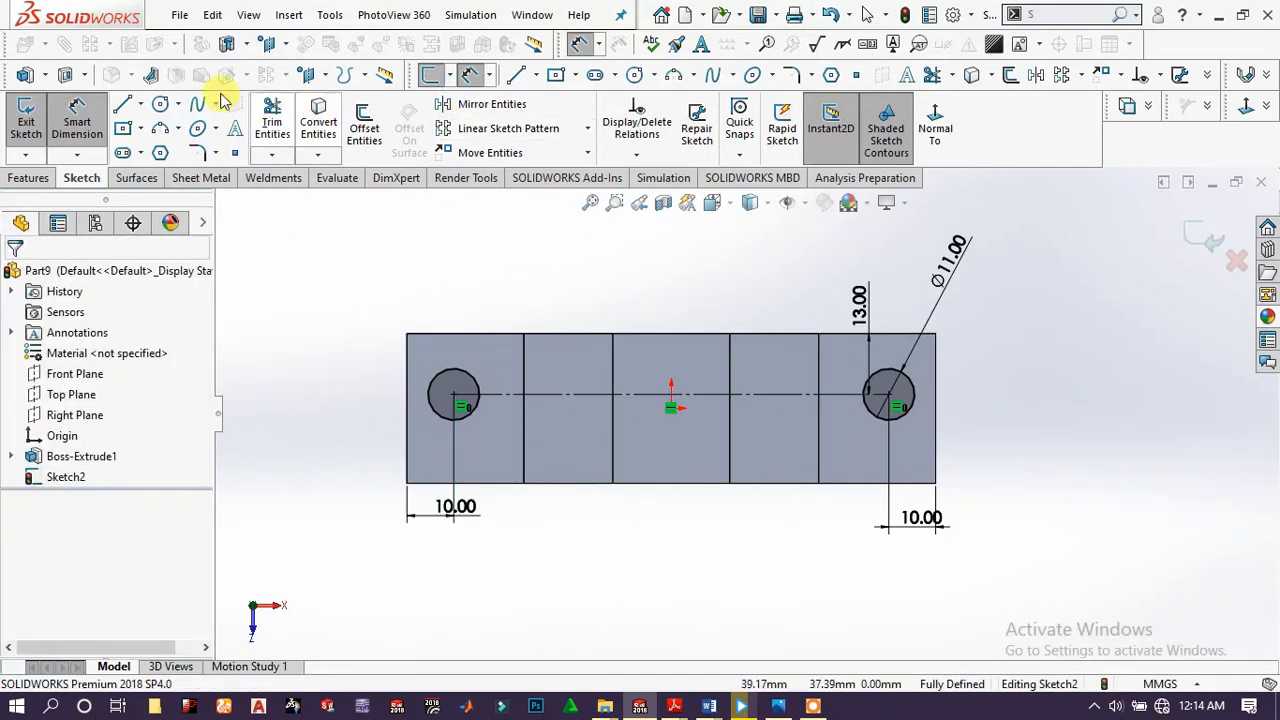
- Sketch a closed five-line profile around the right foot's front outer corner, with a diagonal line cutting across the corner
key("l")
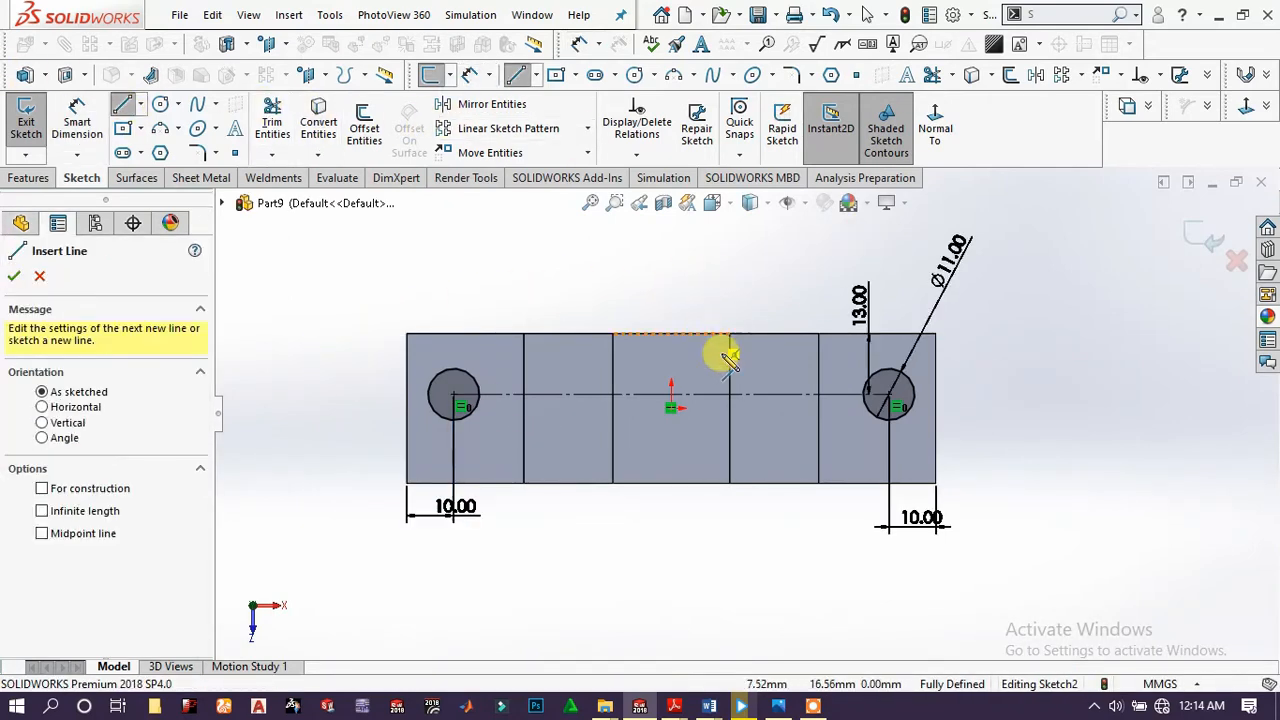
left_click(895, 483)
left_click(935, 448)
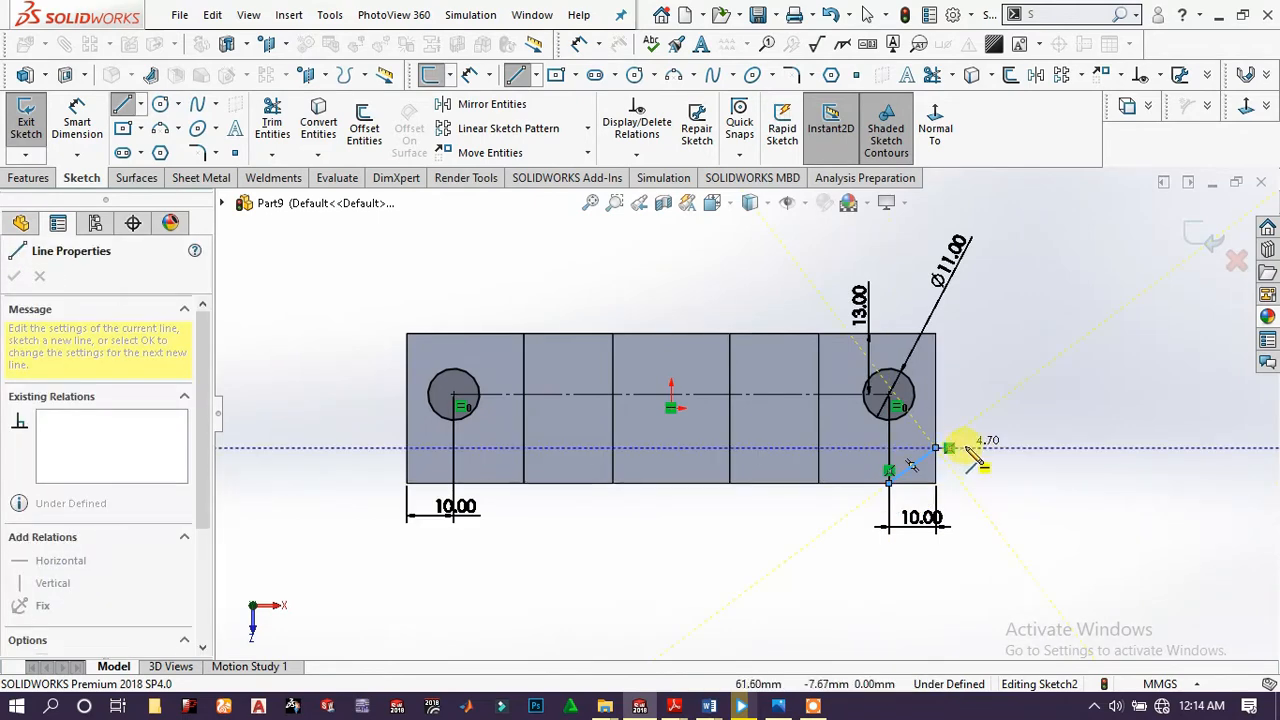
left_click(973, 447)
left_click(973, 518)
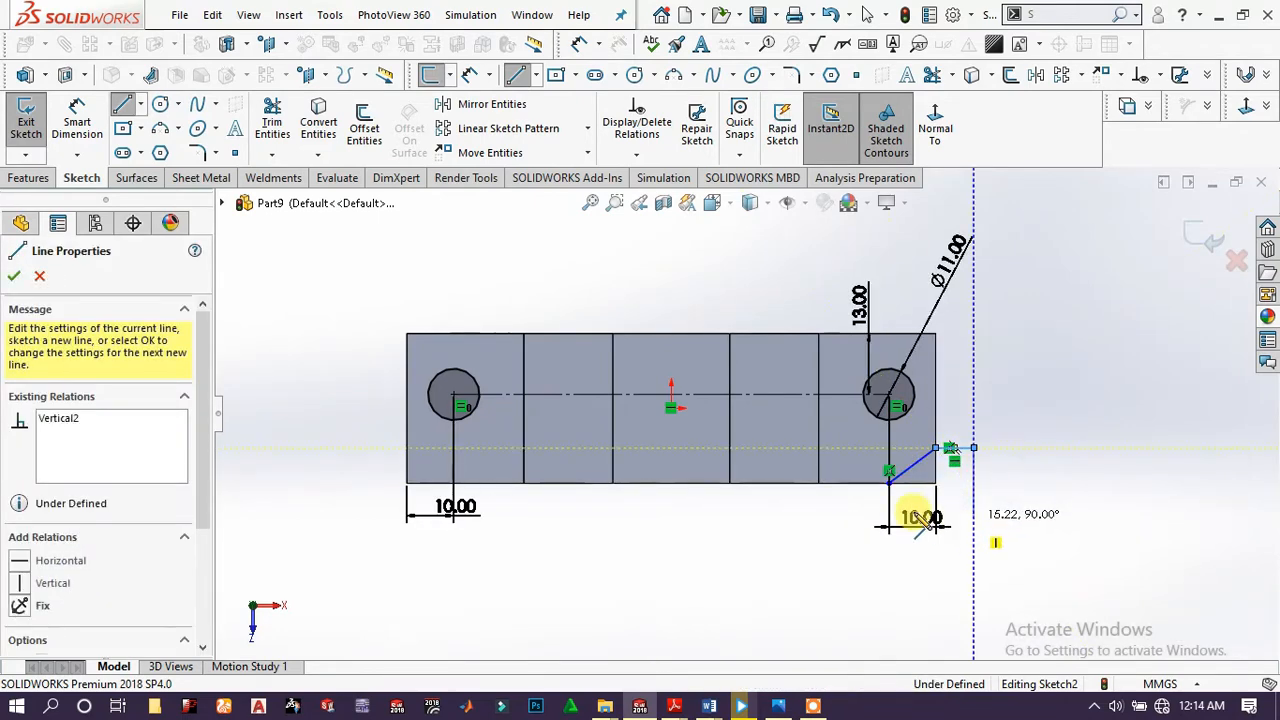
left_click(888, 518)
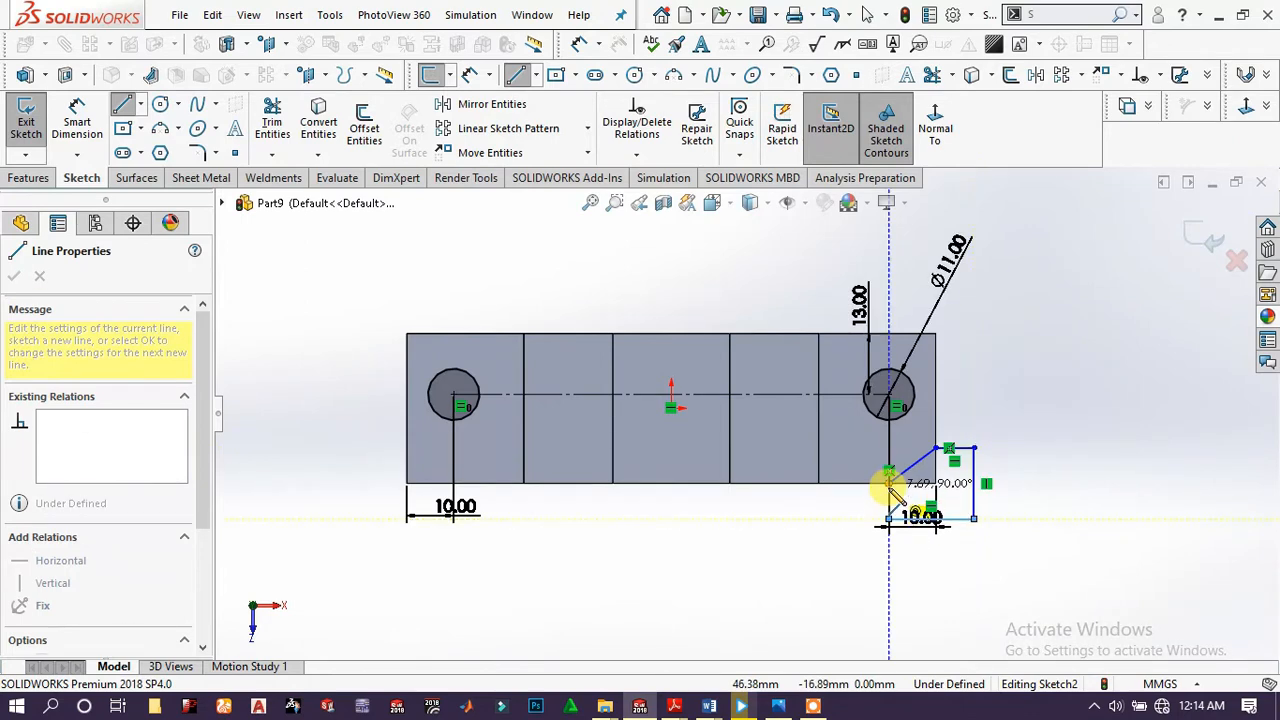
left_click(888, 483)
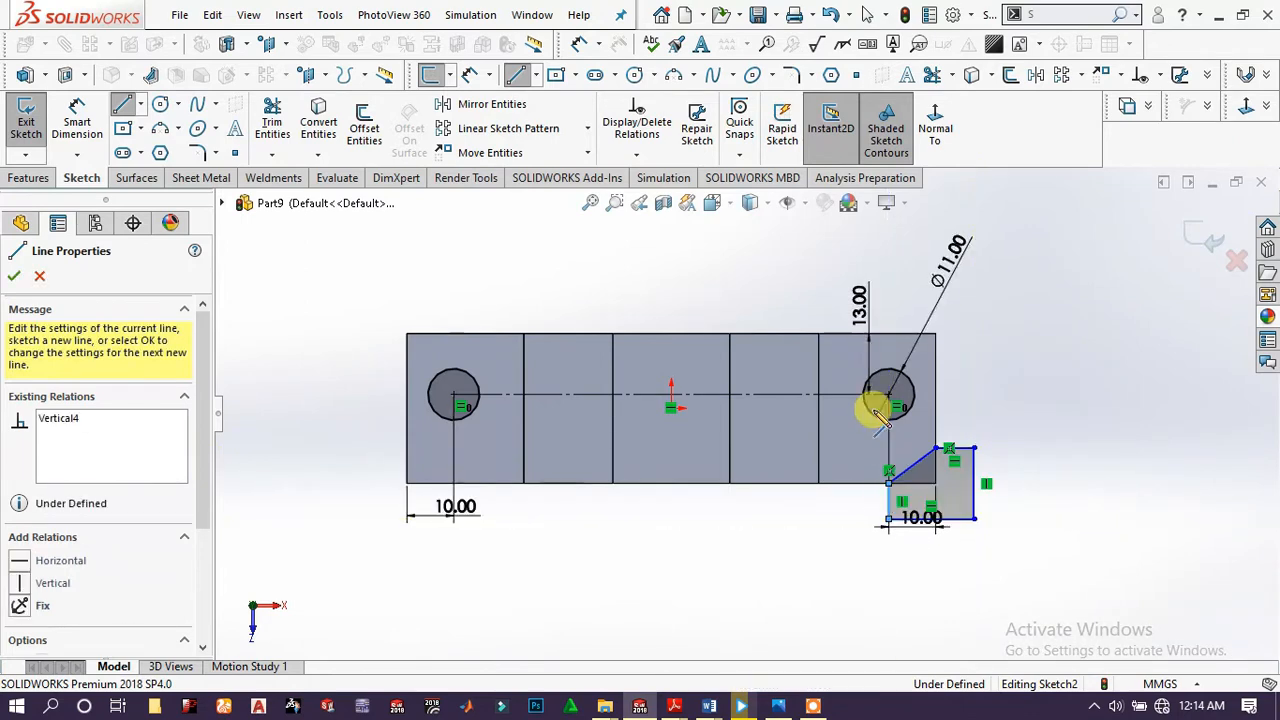
- Dimension the angle between the diagonal line and the right foot's front edge as 45 degrees
left_click(76, 112)
scroll(938, 490, "down", 6)
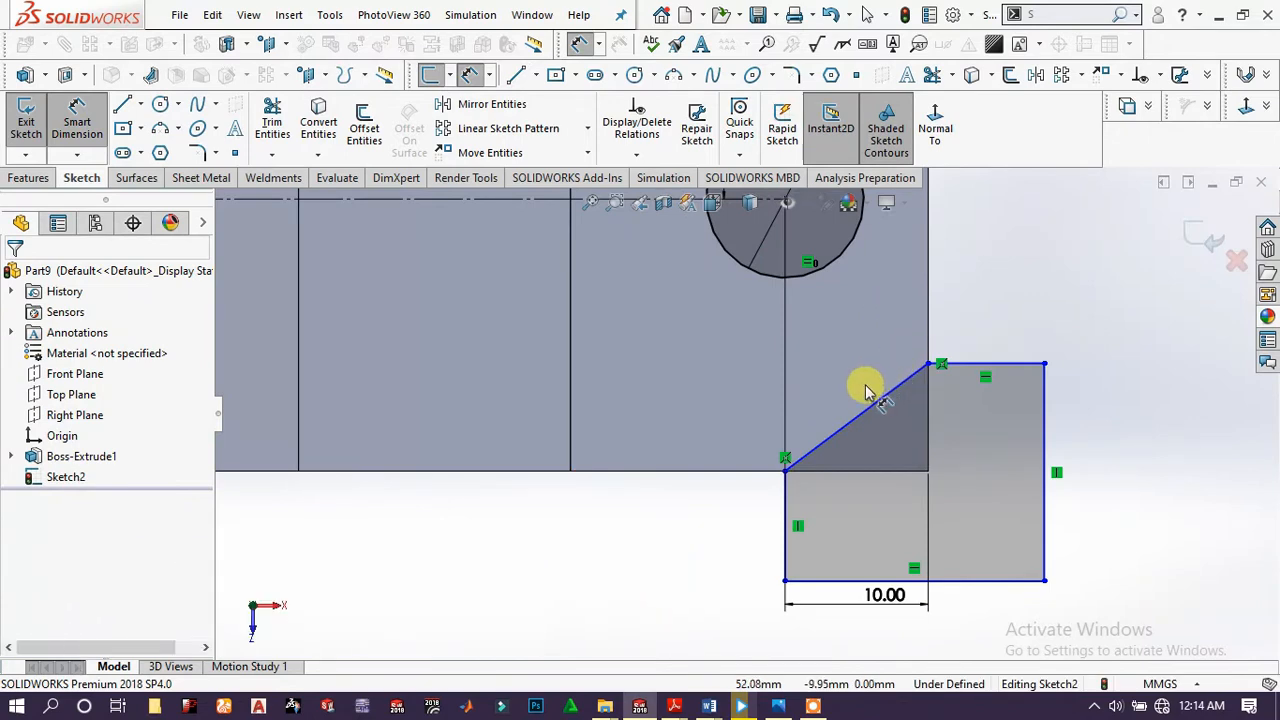
left_click(893, 401)
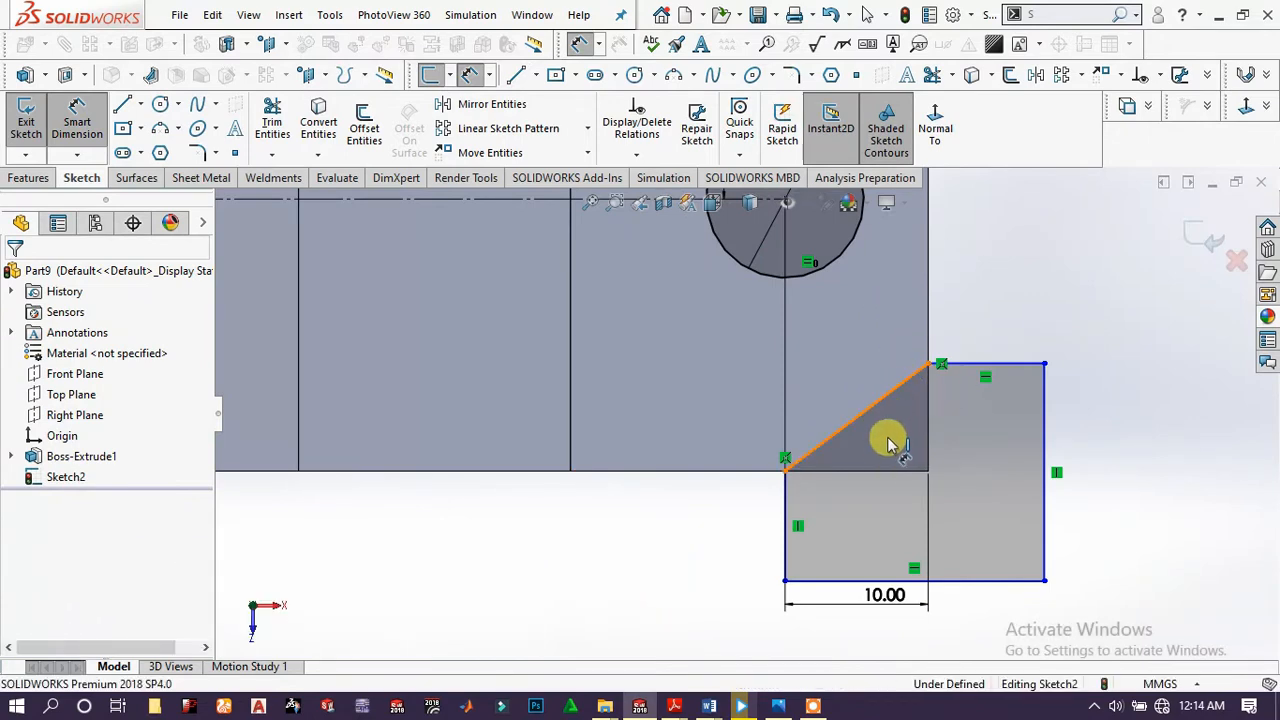
left_click(880, 475)
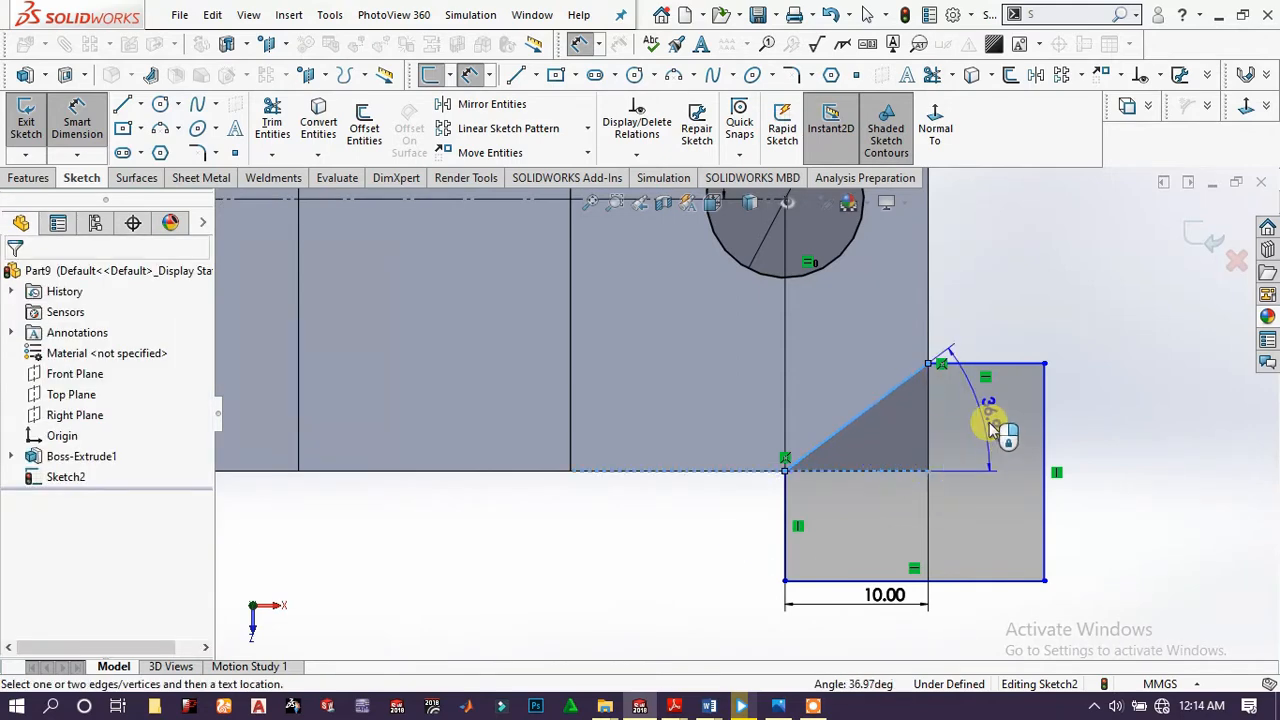
left_click(995, 428)
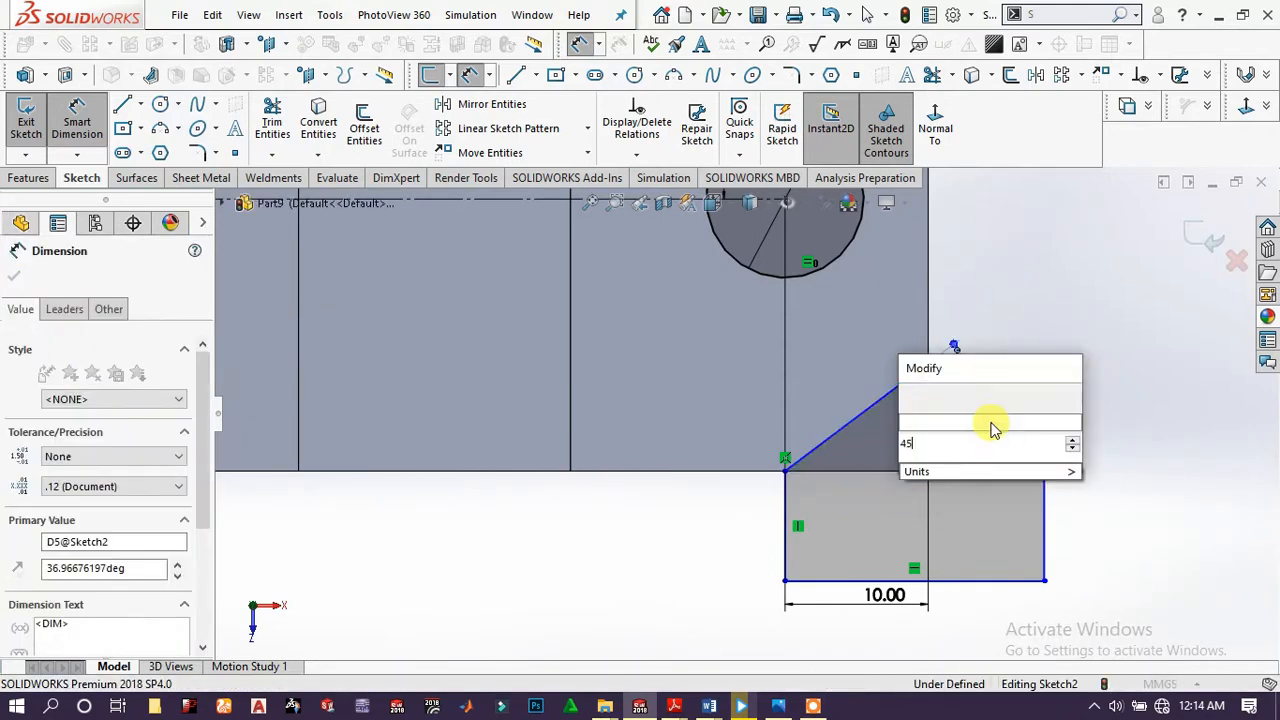
key("Return")
left_click(998, 300)
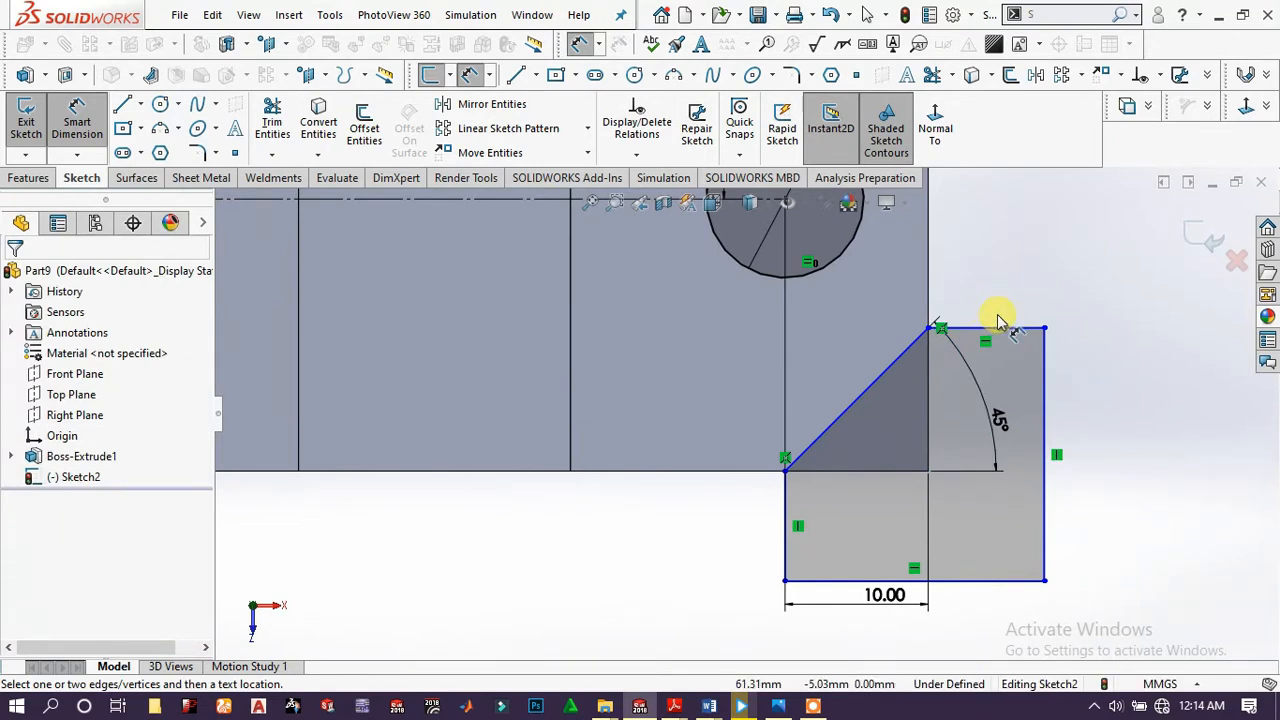
- Dimension the distance from the diagonal's front endpoint to the right foot's outer edge as 10 mm
left_click(926, 450)
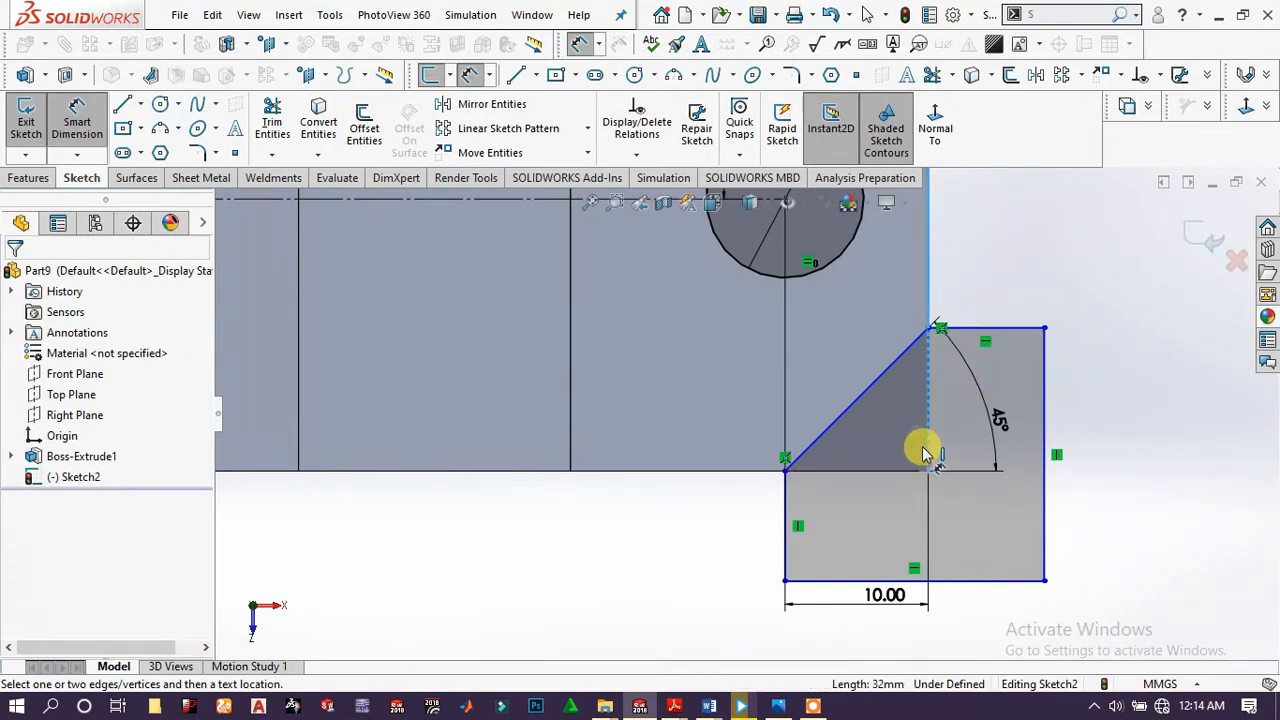
left_click(785, 471)
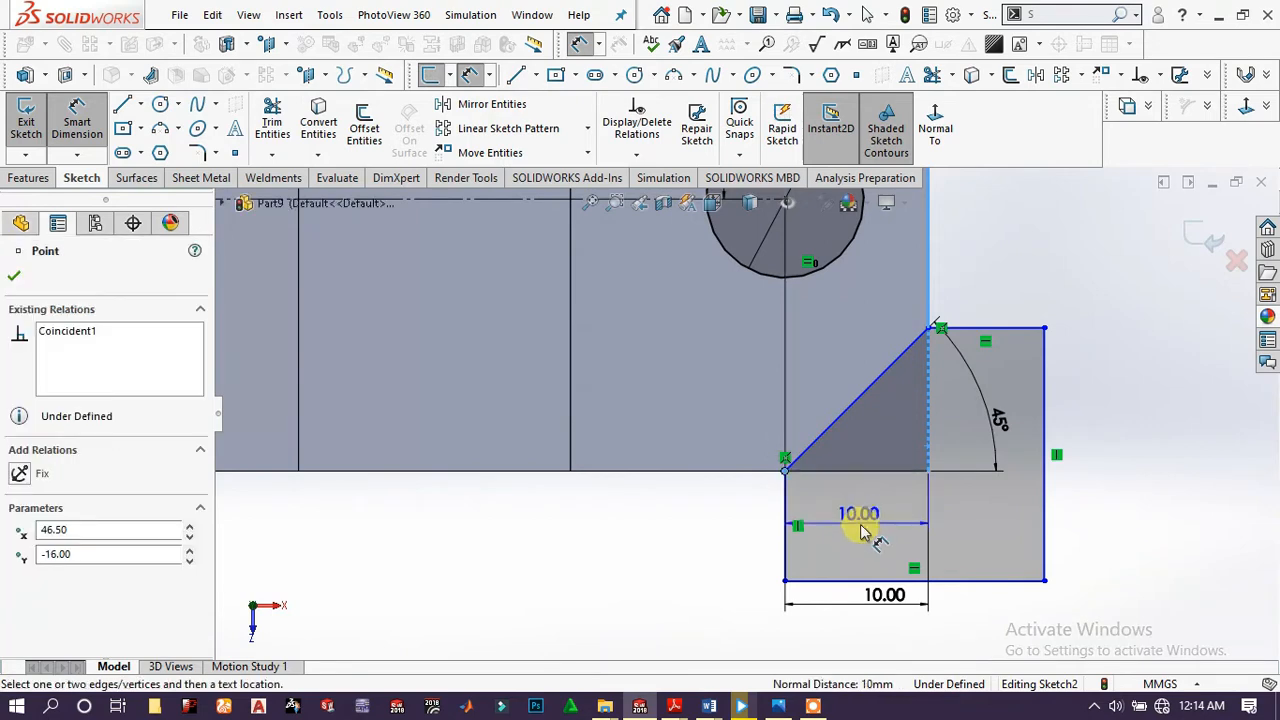
left_click(850, 515)
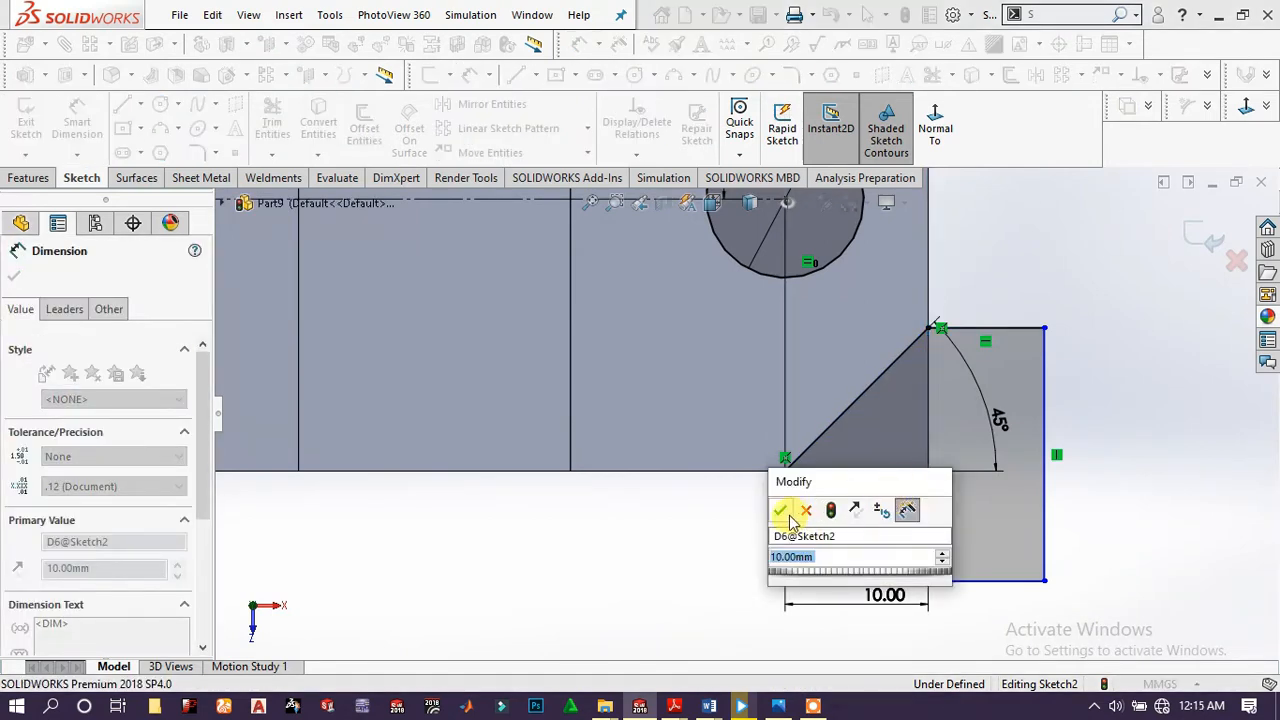
left_click(781, 512)
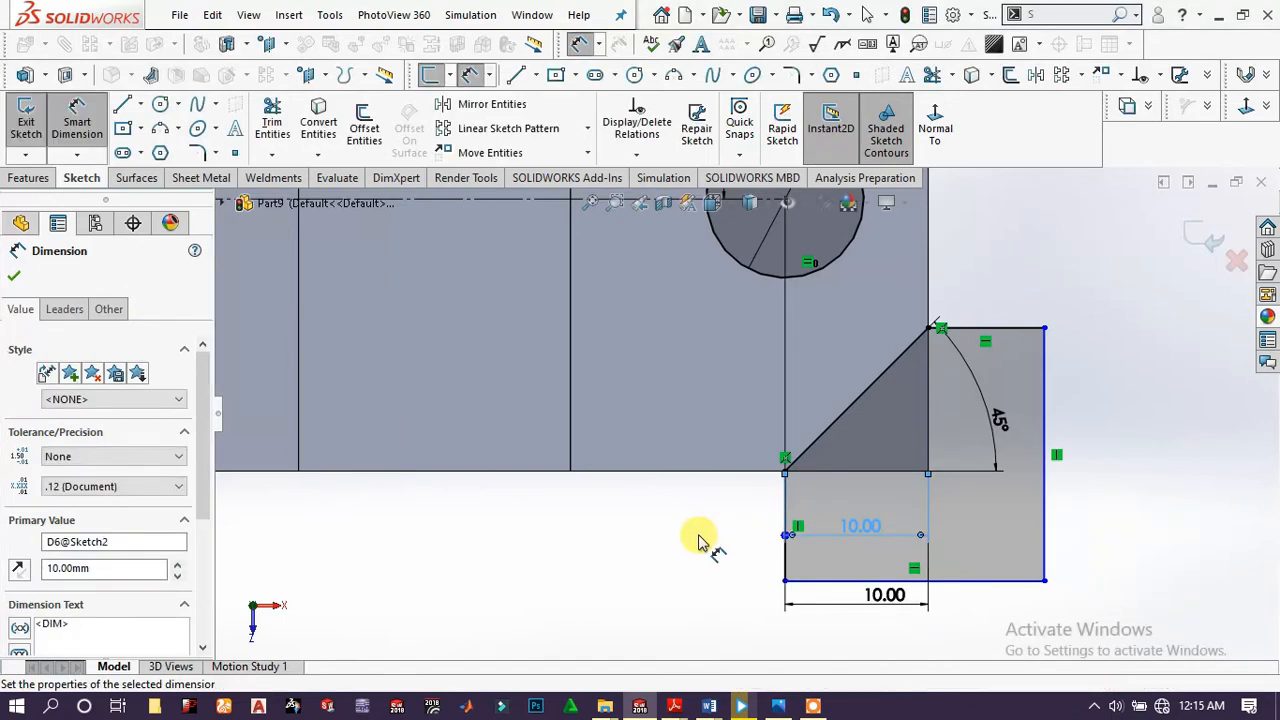
- Sketch a vertical construction line through the origin, extending past the front and rear edges of the bracket
scroll(1080, 393, "up", 4)
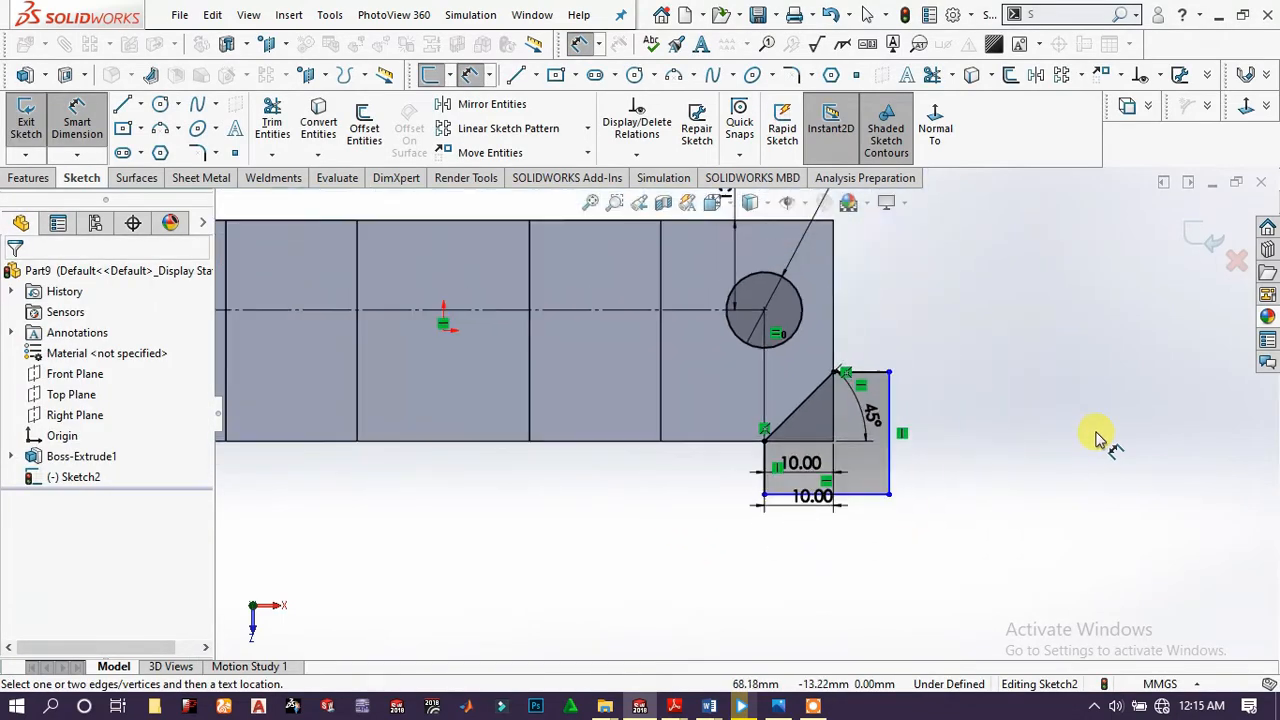
scroll(600, 348, "up", 5)
scroll(640, 360, "down", 4)
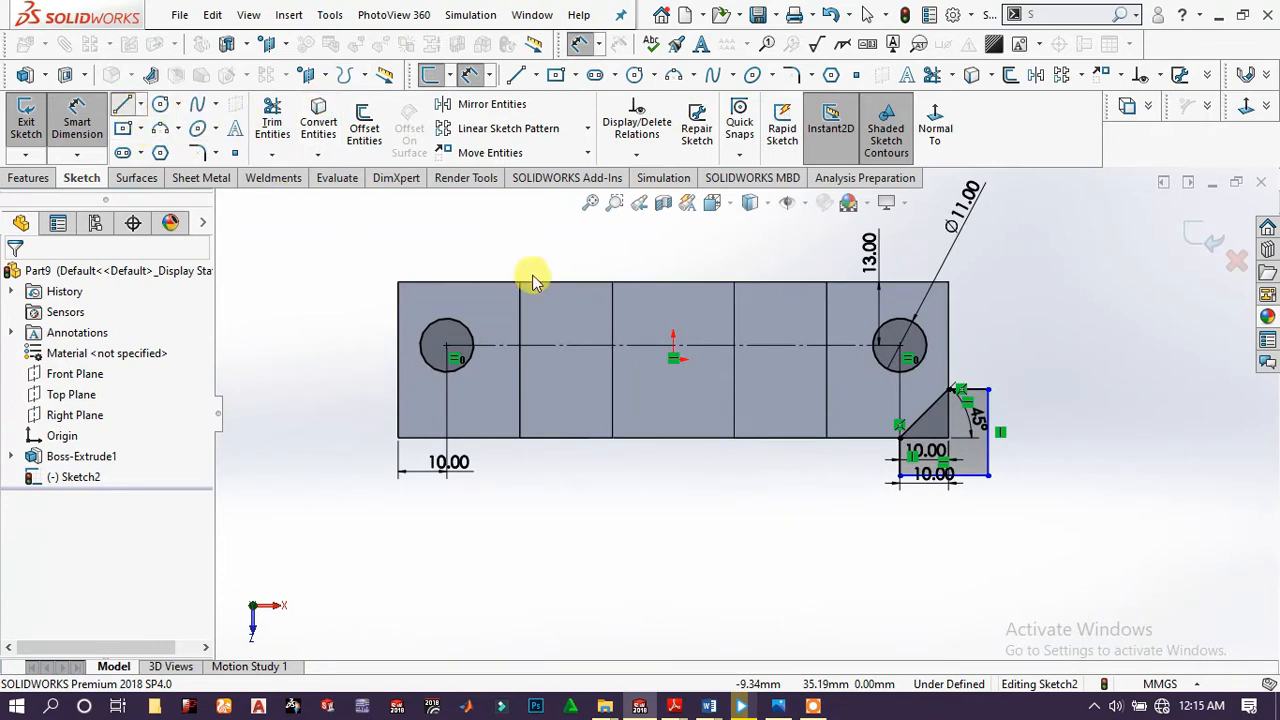
left_click(674, 257)
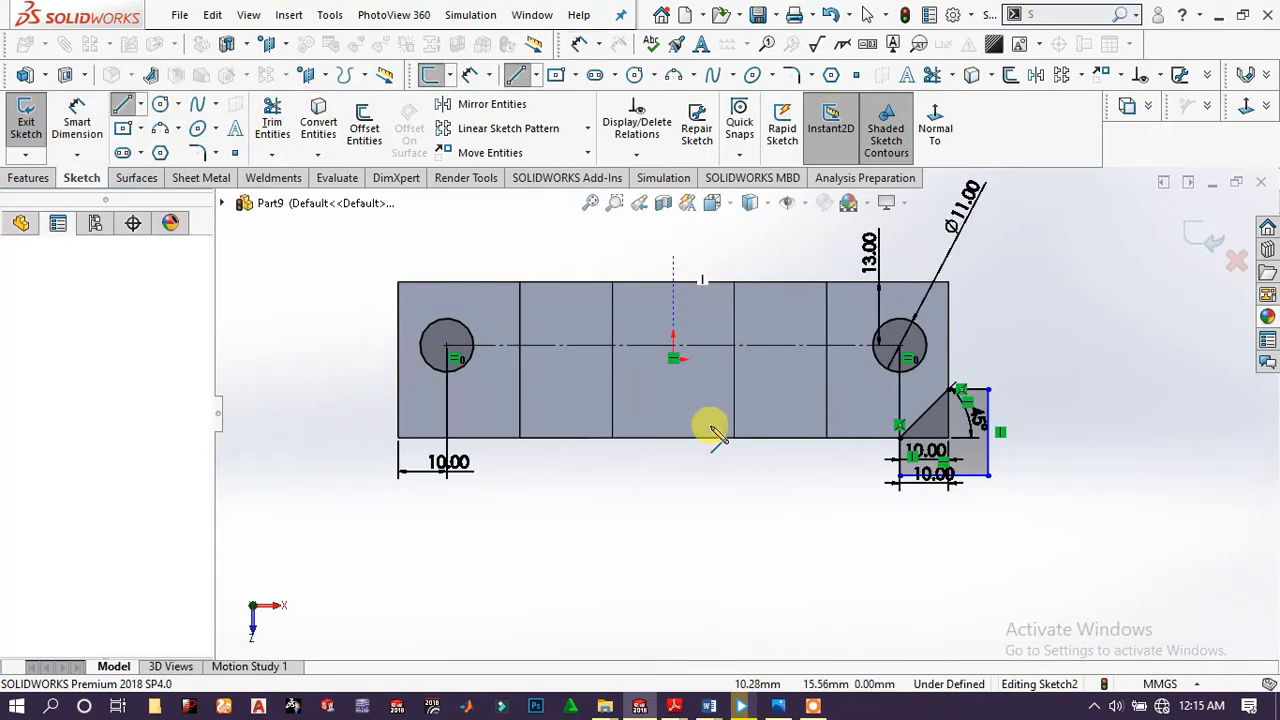
left_click(673, 502)
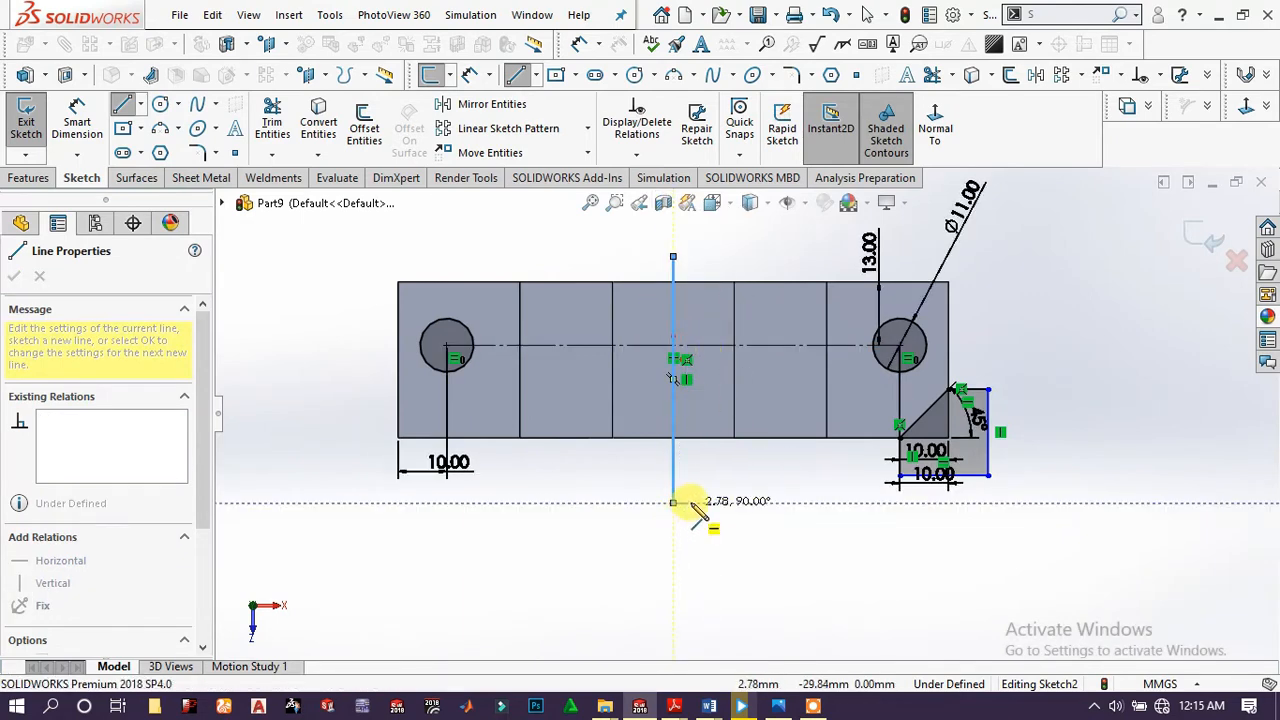
right_click(687, 503)
left_click(731, 438)
key("Escape")
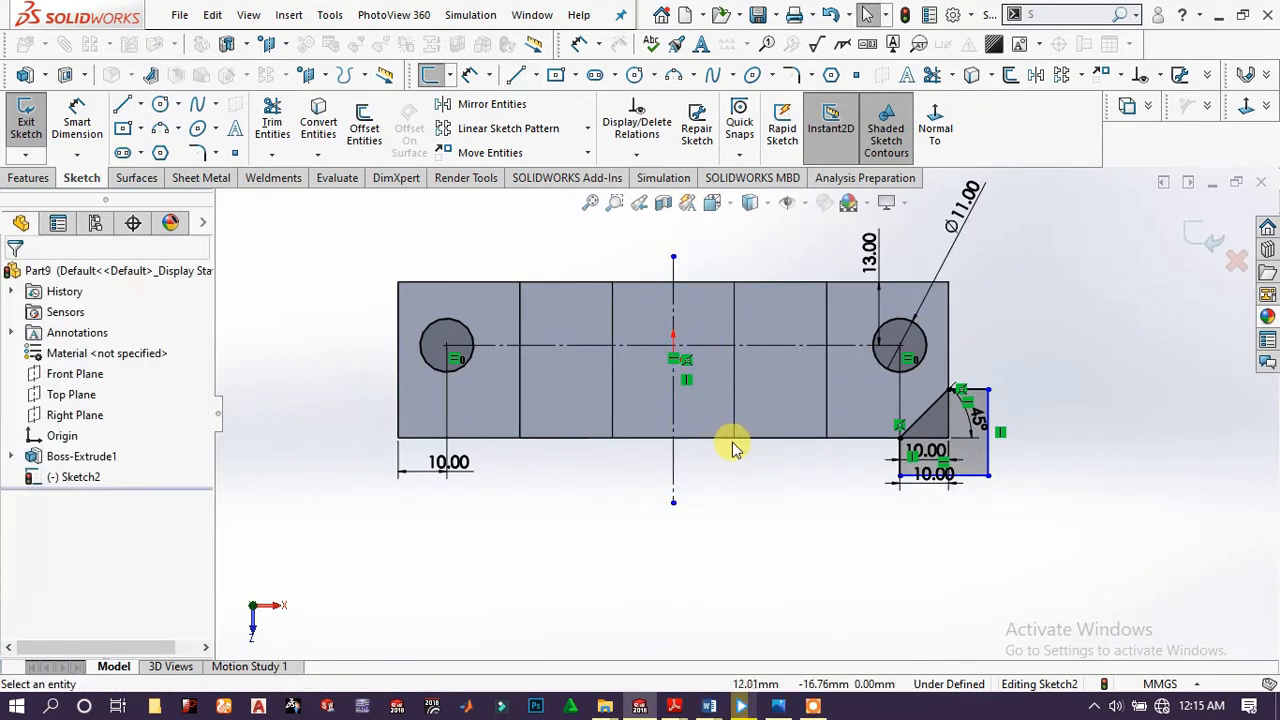
- Mirror the five lines of the right corner profile about the vertical construction line, keeping the original
left_click_drag(1066, 384, 849, 514)
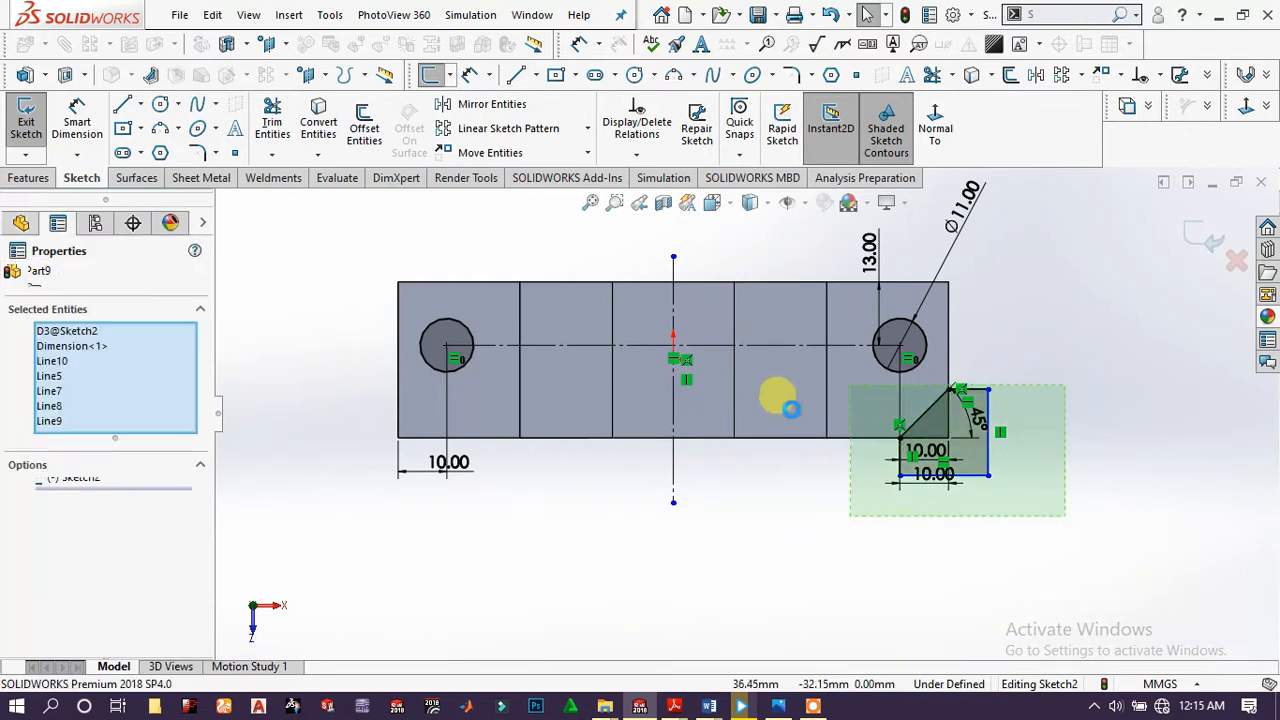
left_click(482, 105)
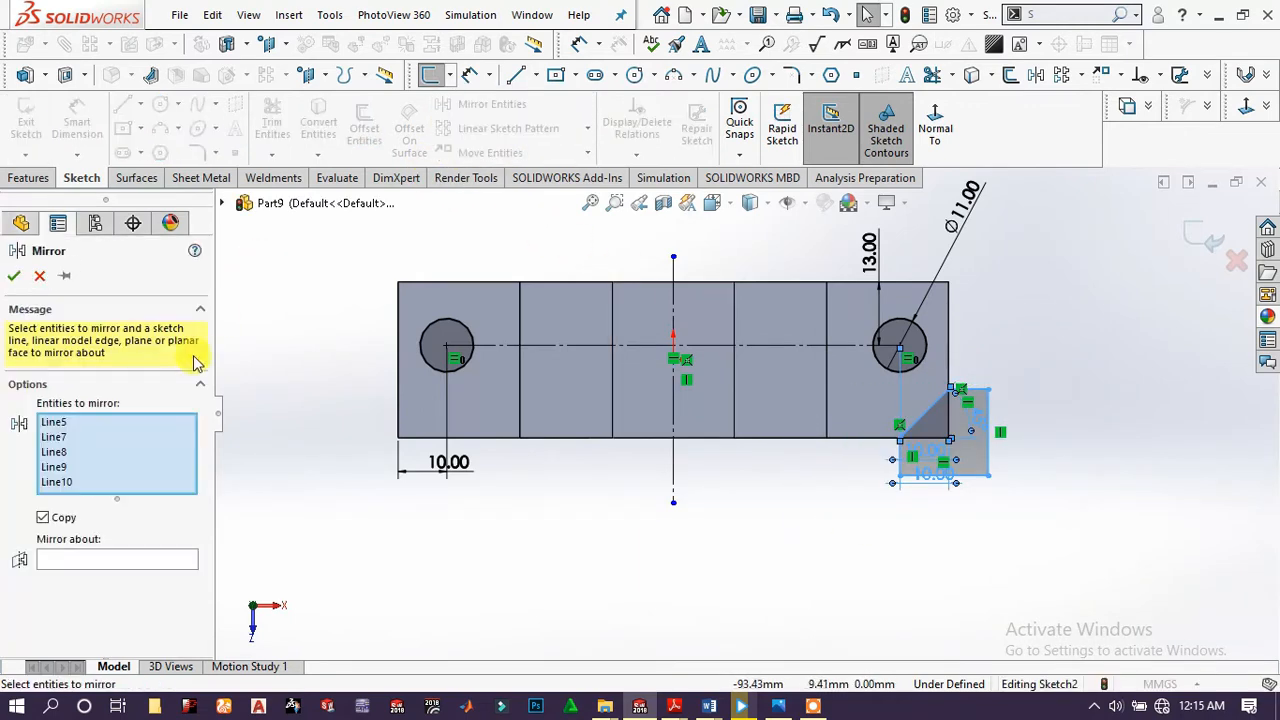
left_click(150, 567)
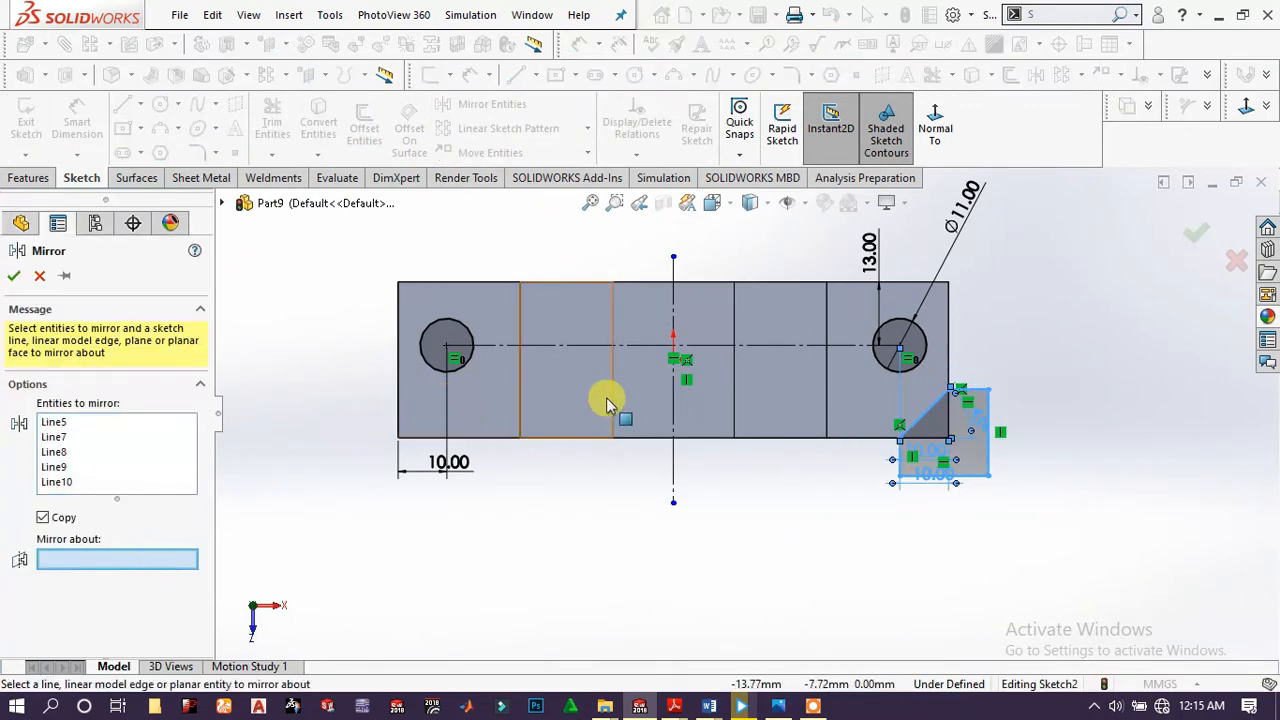
left_click(675, 405)
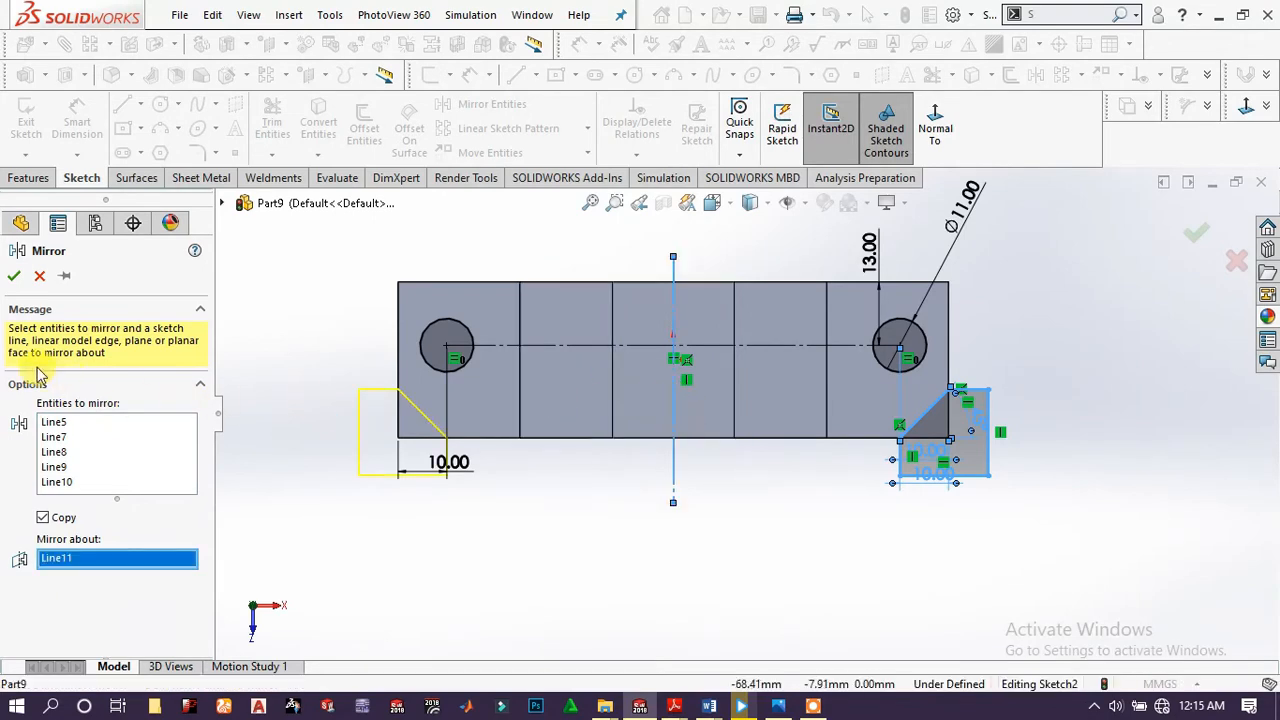
left_click(13, 279)
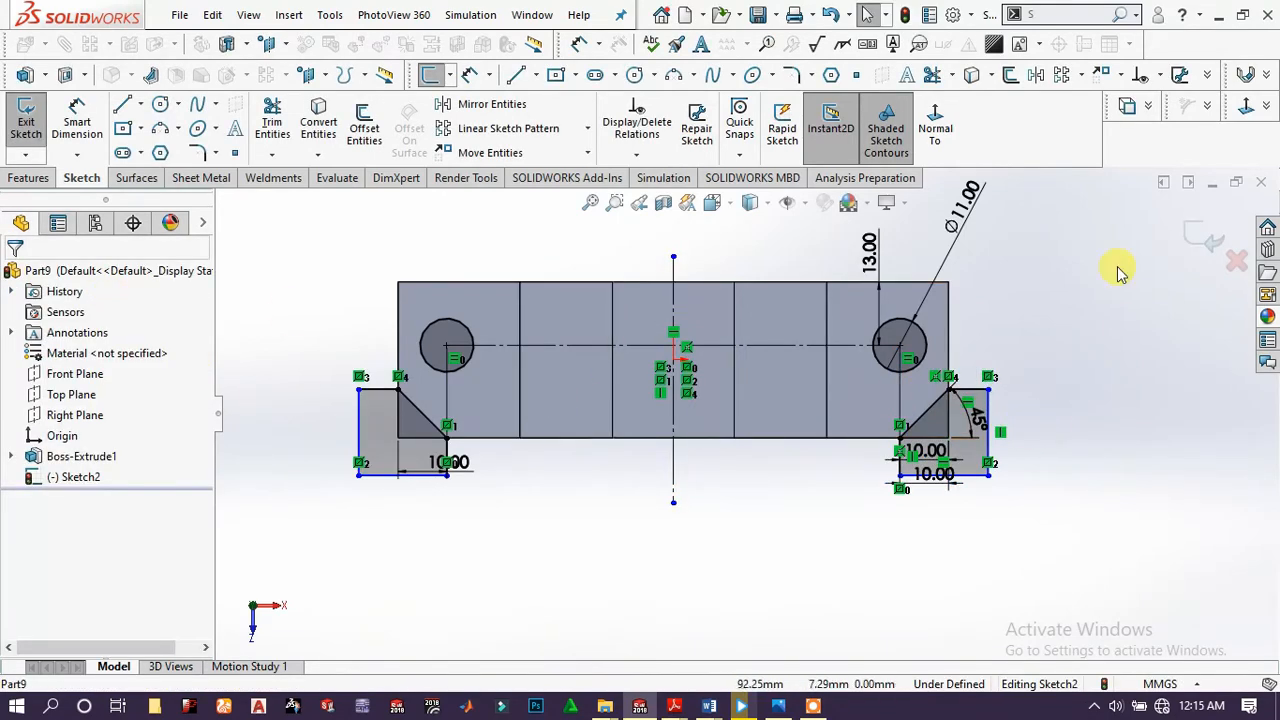
- Cut the two circles and both corner profiles through the feet with a 32 mm blind Extruded Cut
left_click(29, 177)
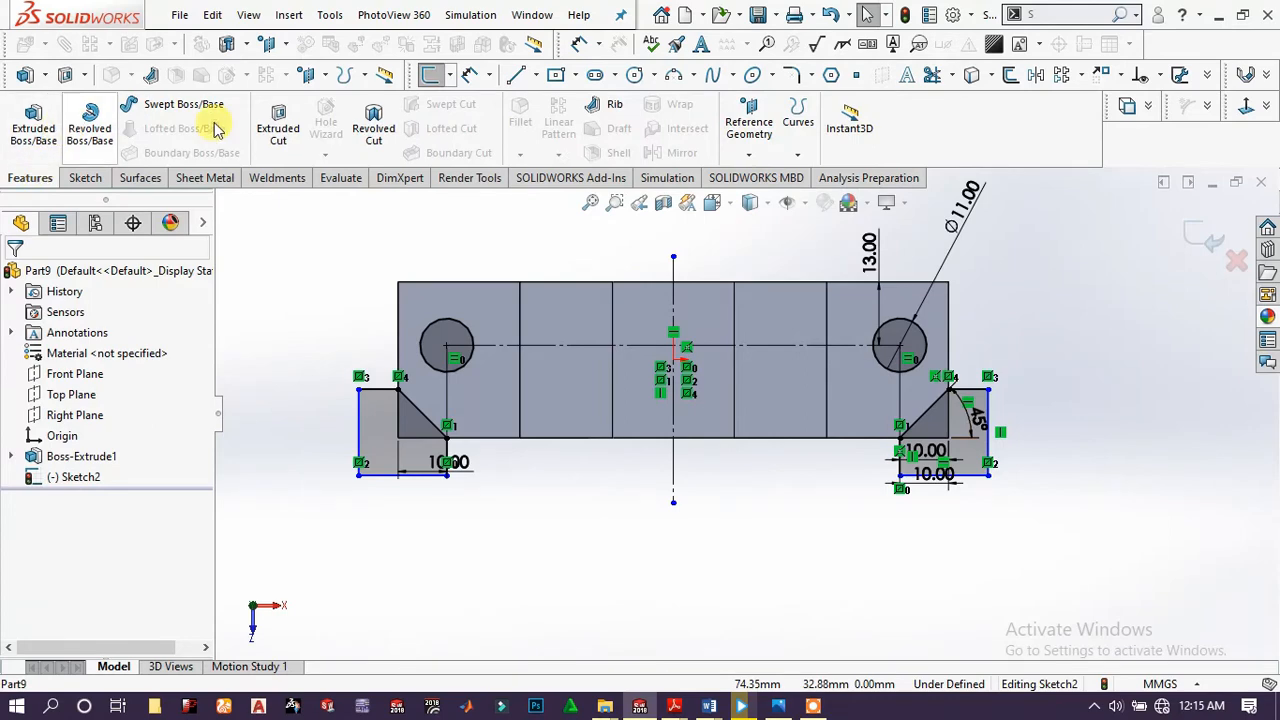
left_click(278, 125)
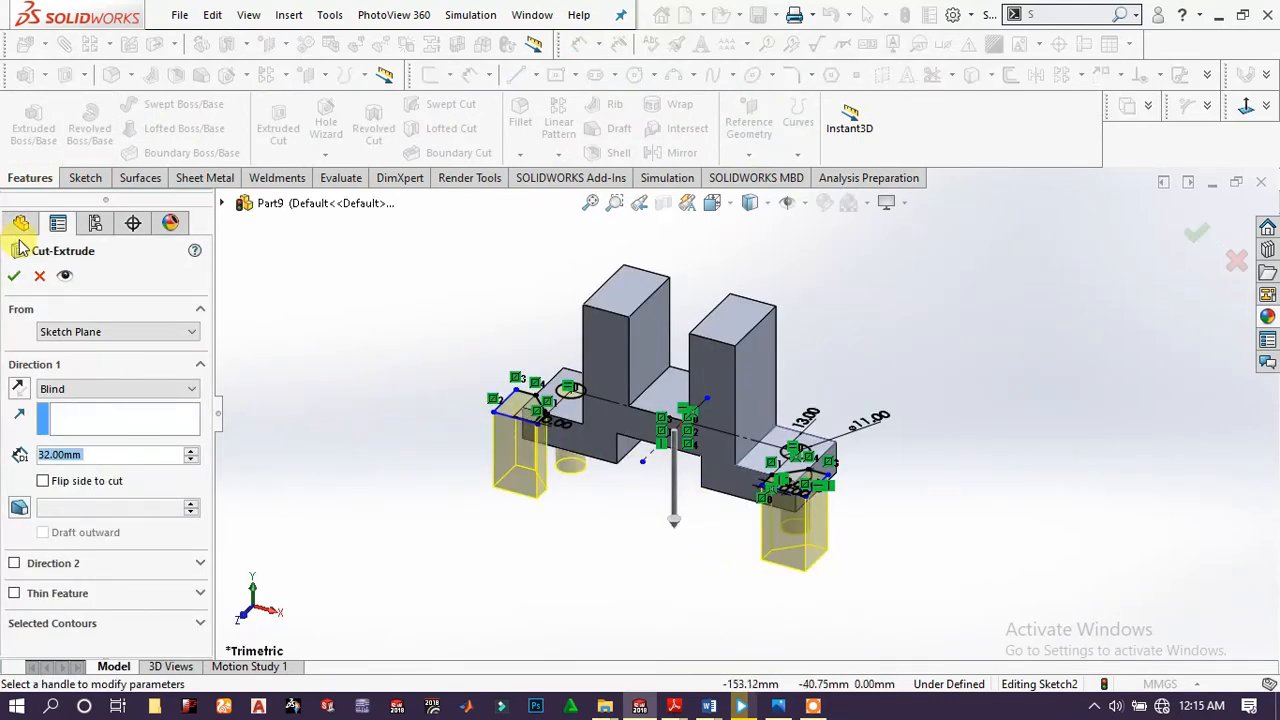
left_click(14, 277)
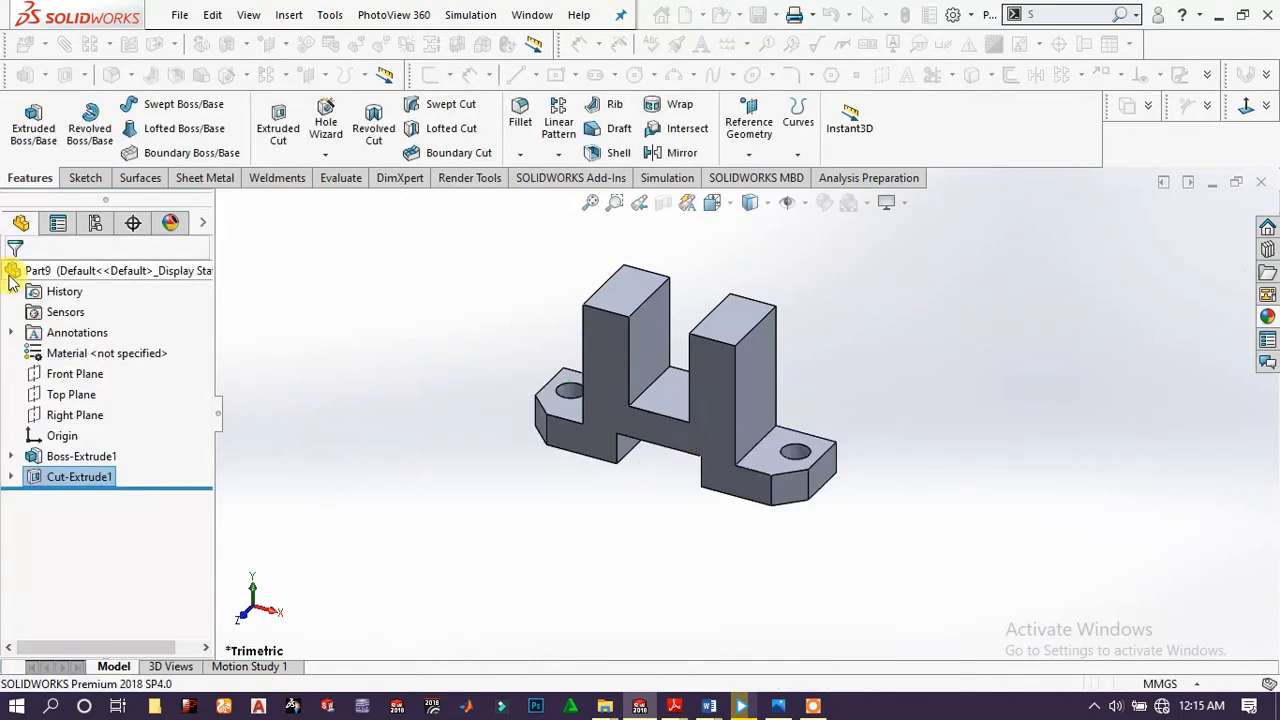
- Start a sketch on the right upright's outer face and draw two concentric circles near its top, the larger reaching the top edge
left_click(758, 362)
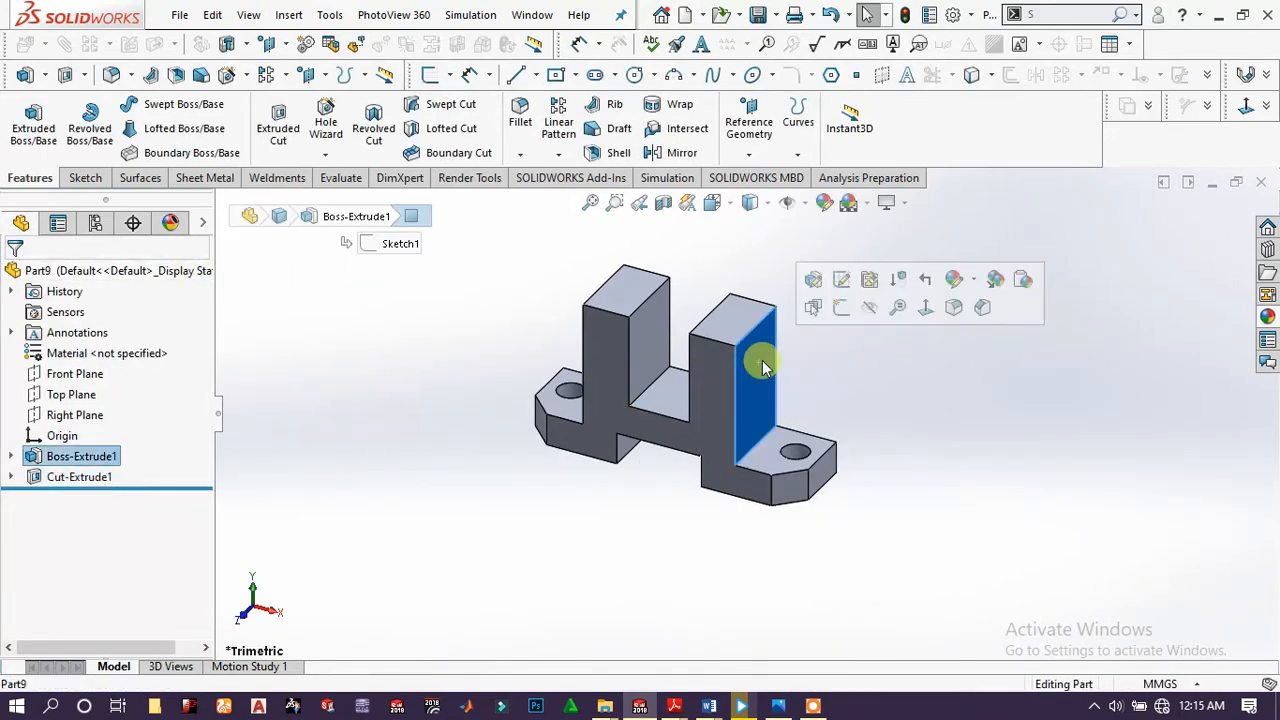
left_click(843, 308)
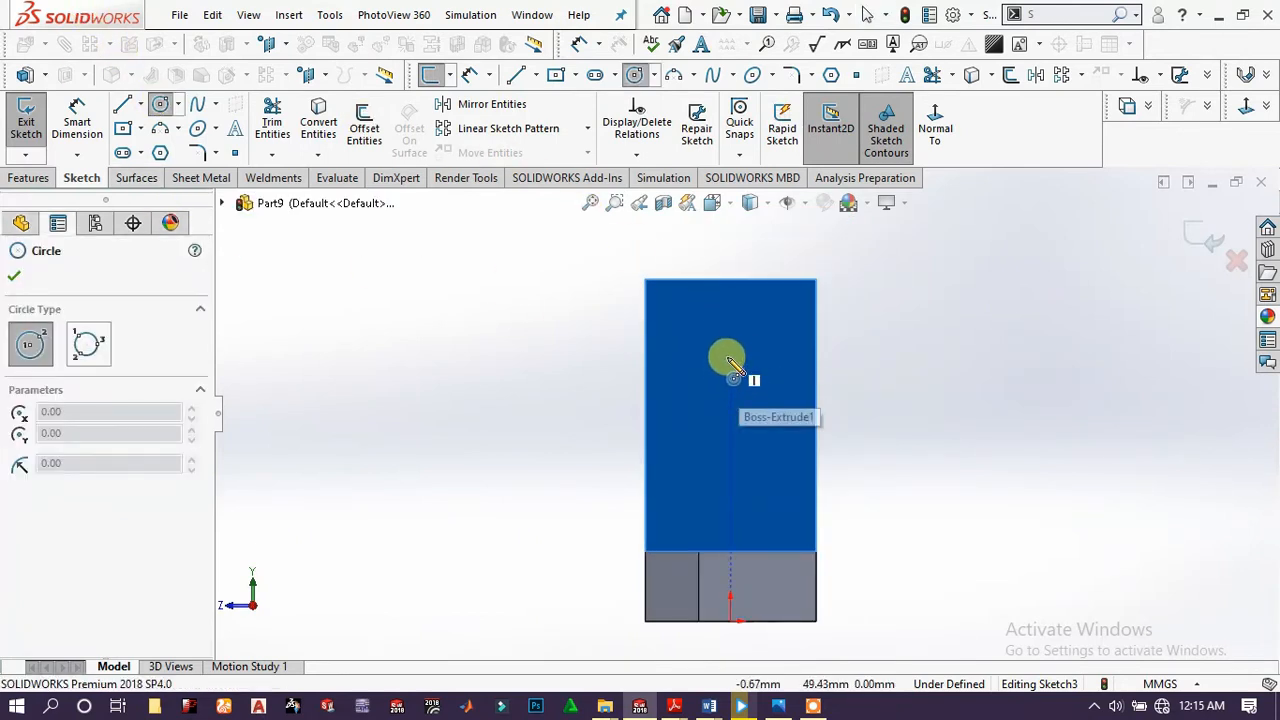
left_click(731, 357)
left_click(753, 335)
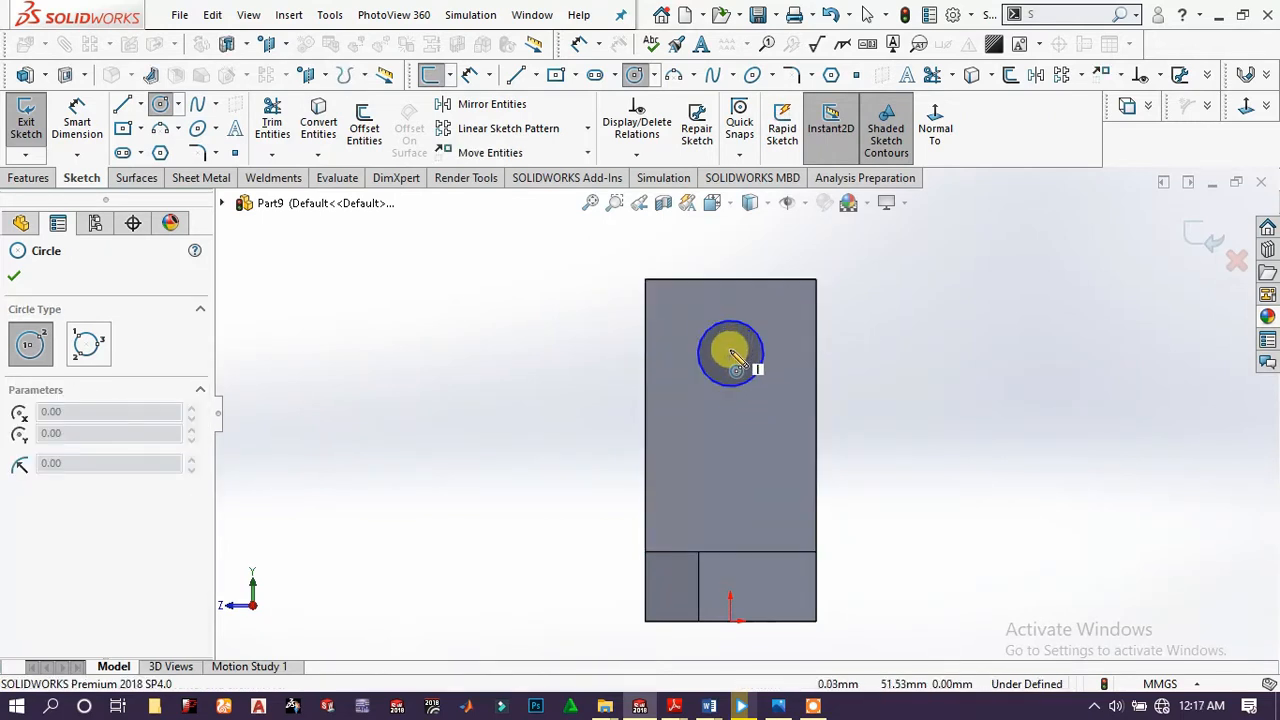
left_click(731, 353)
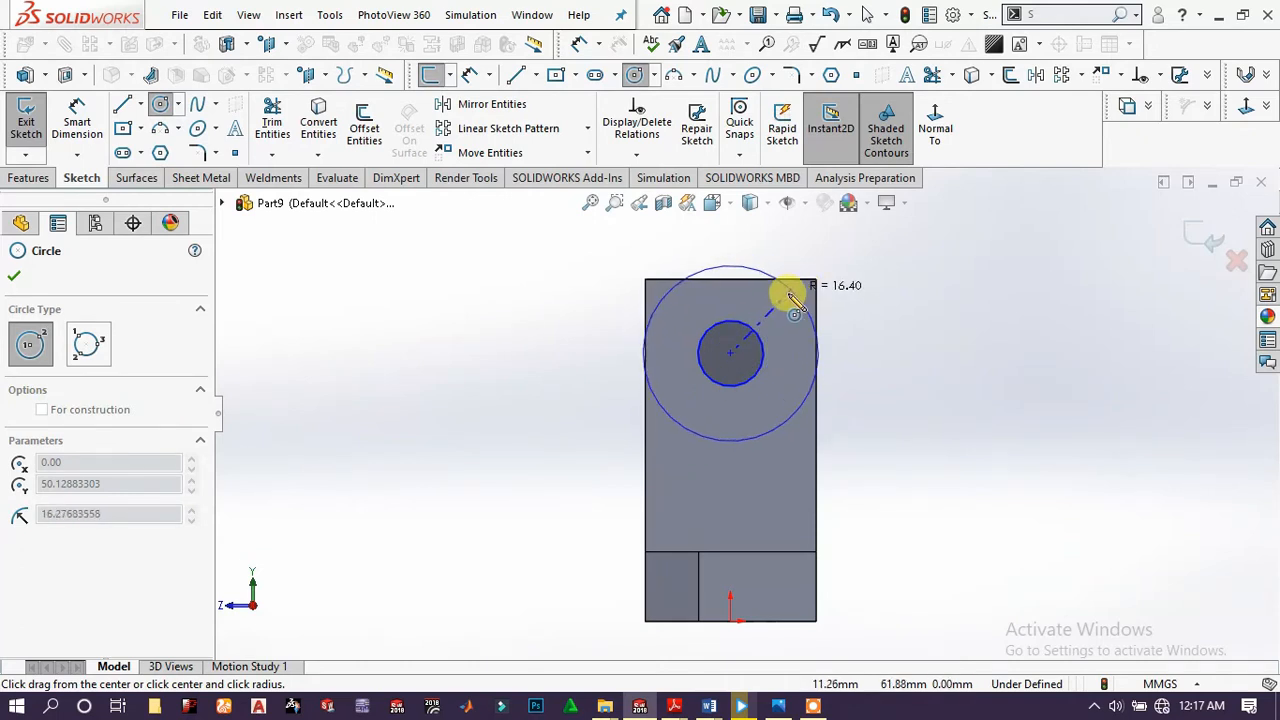
left_click(740, 288)
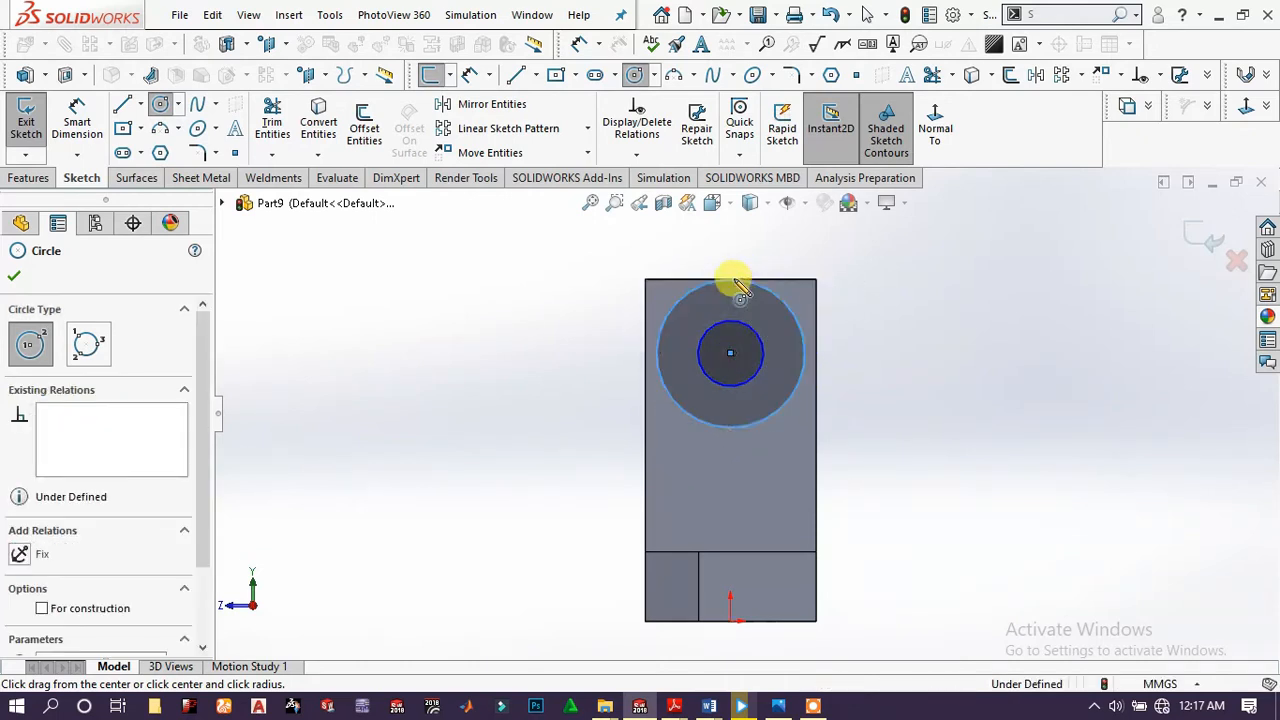
- Add a vertical relation between the concentric circles' center and the origin
right_click(955, 310)
left_click(1008, 322)
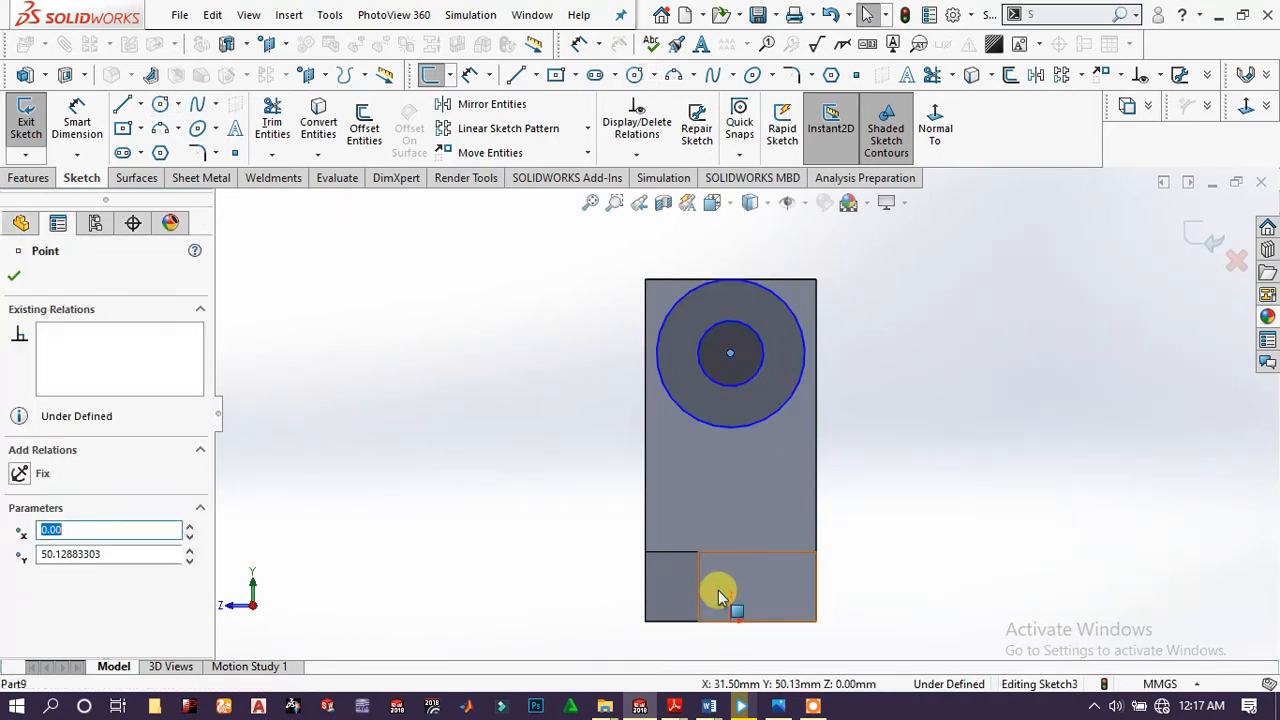
left_click(730, 620, "ctrl")
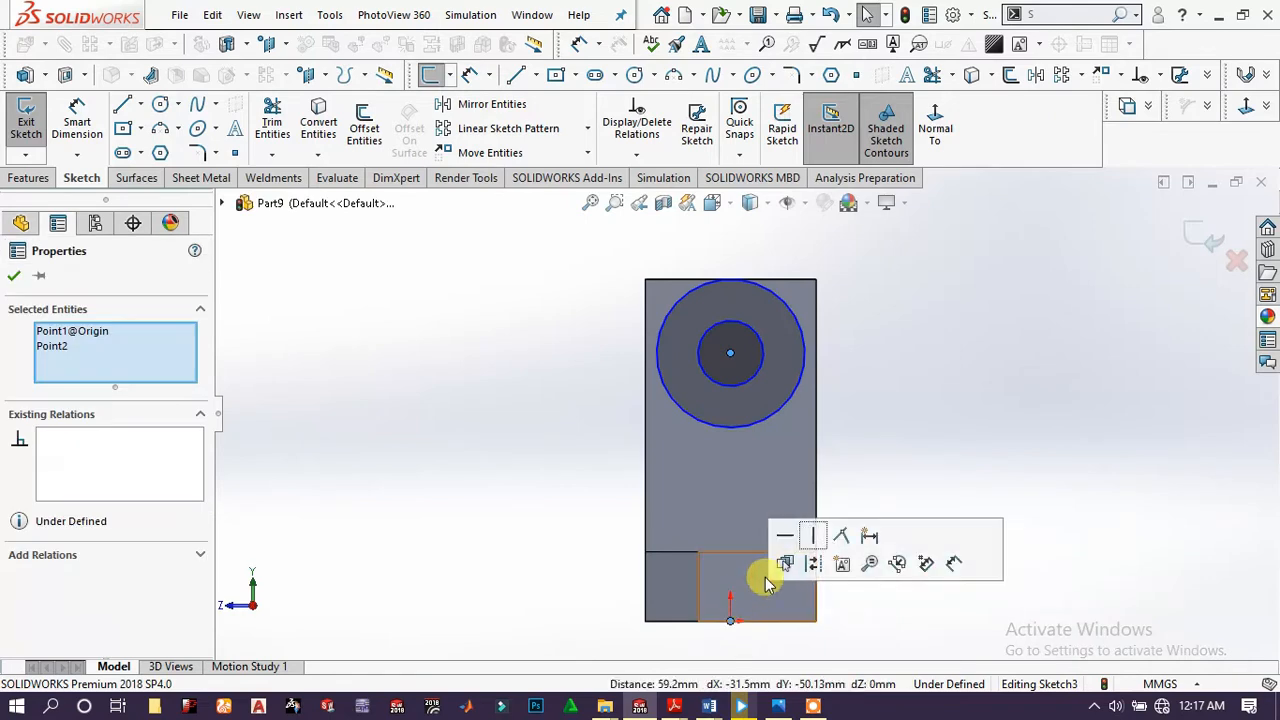
left_click(815, 540)
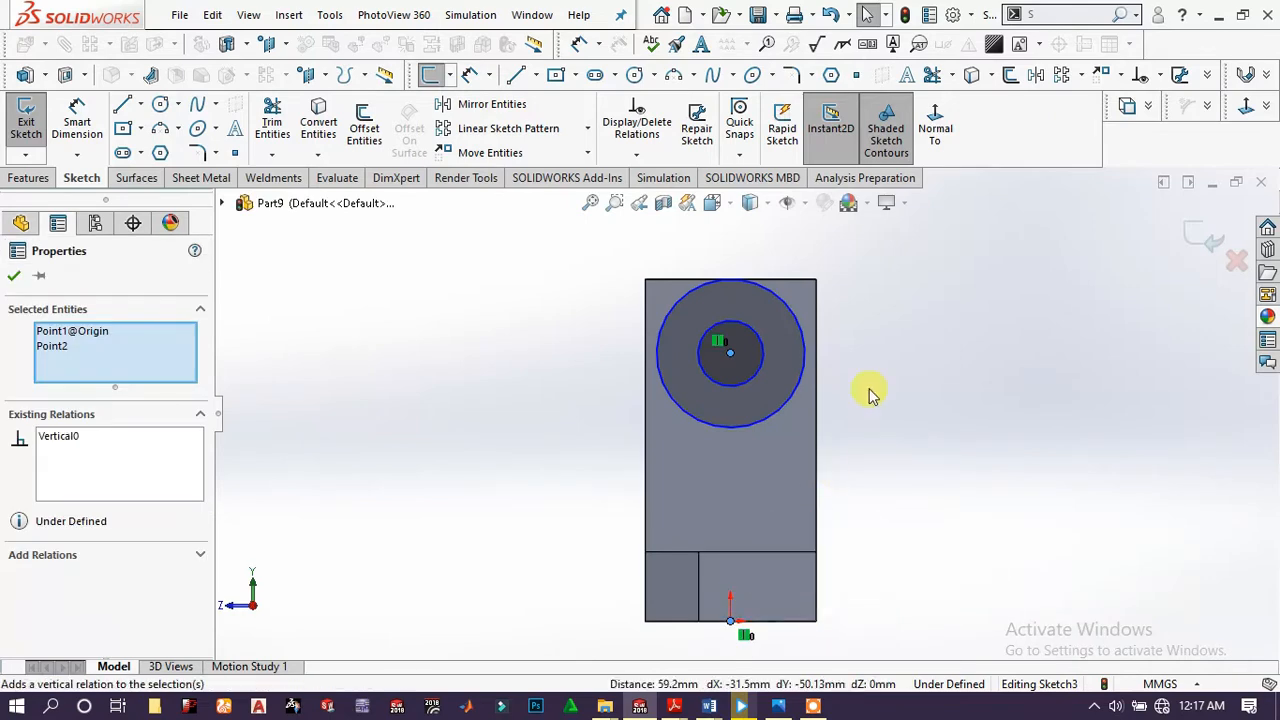
- Make the larger circle tangent to the upright's top edge
left_click(866, 391)
left_click(768, 297)
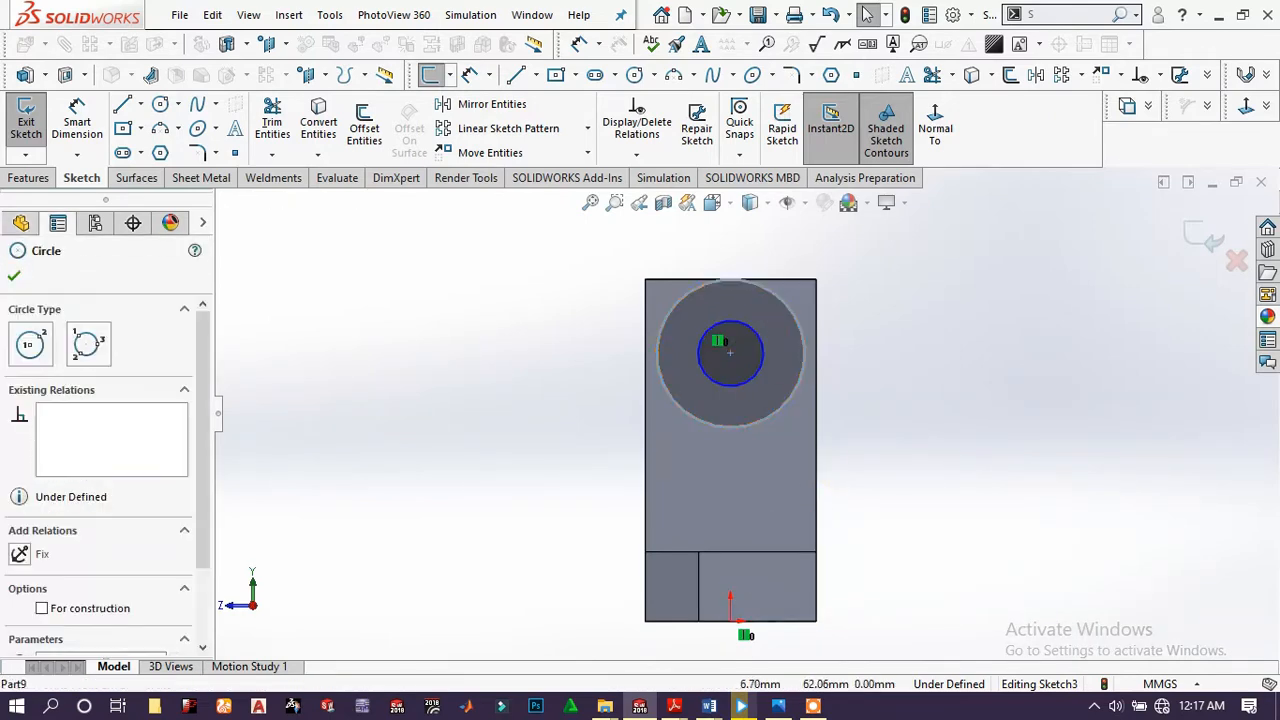
left_click(780, 280, "ctrl")
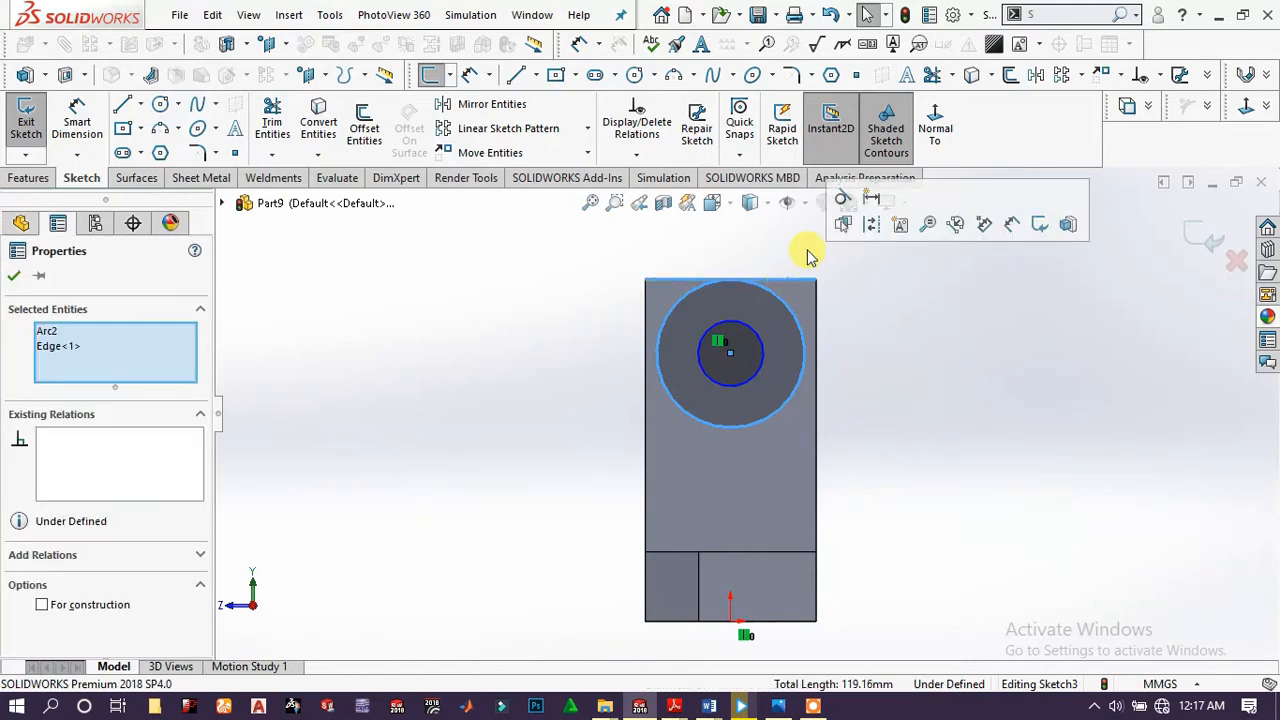
left_click(843, 198)
left_click(578, 272)
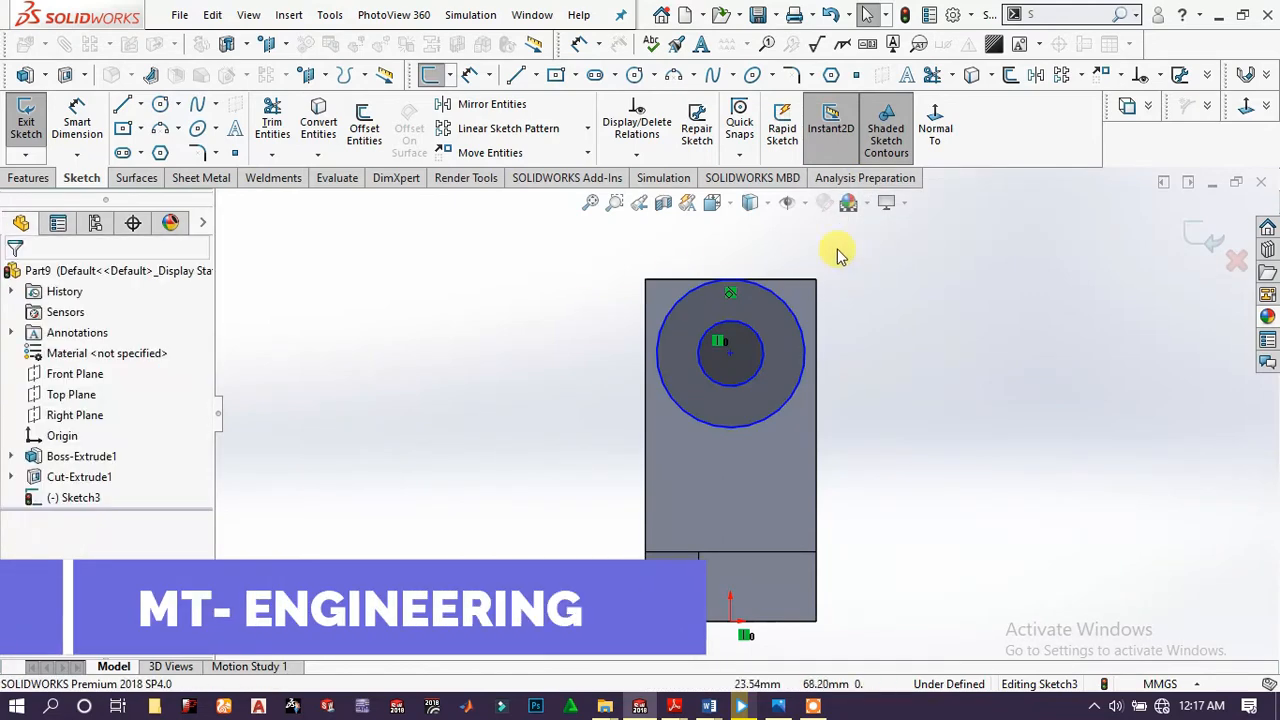
- Dimension the inner circle with a diameter of 13 mm
left_click(77, 120)
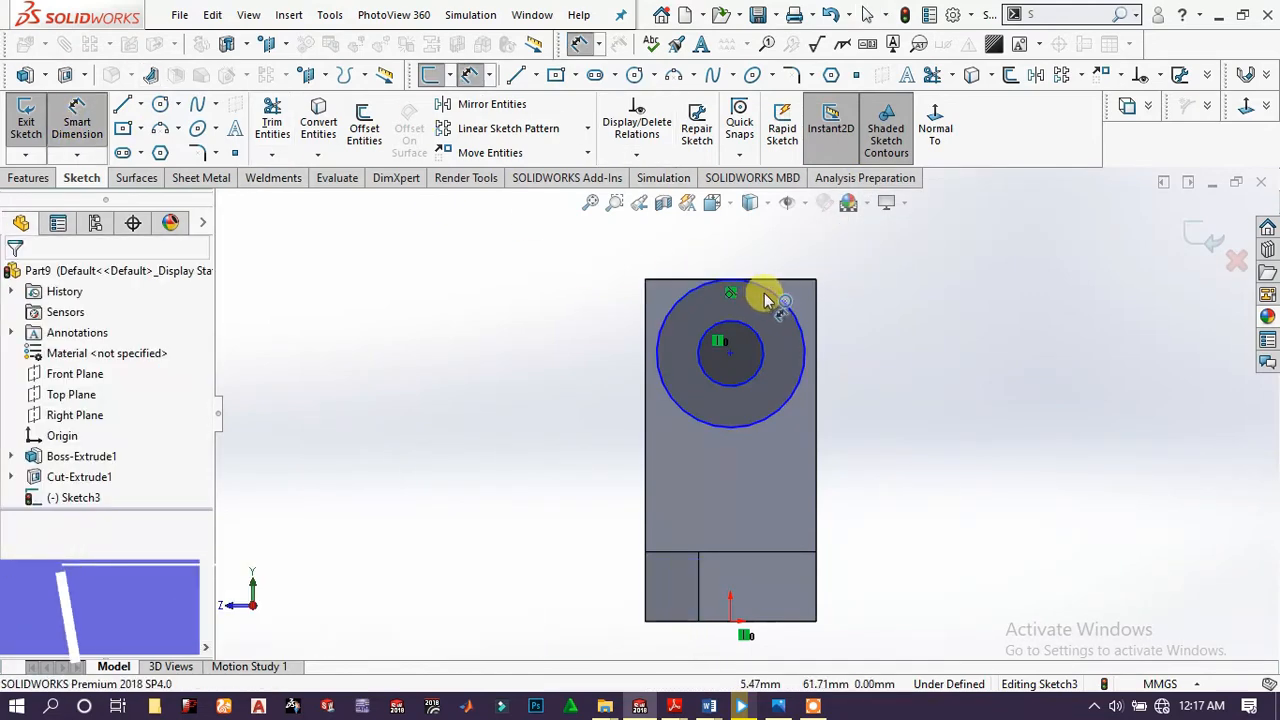
left_click(758, 347)
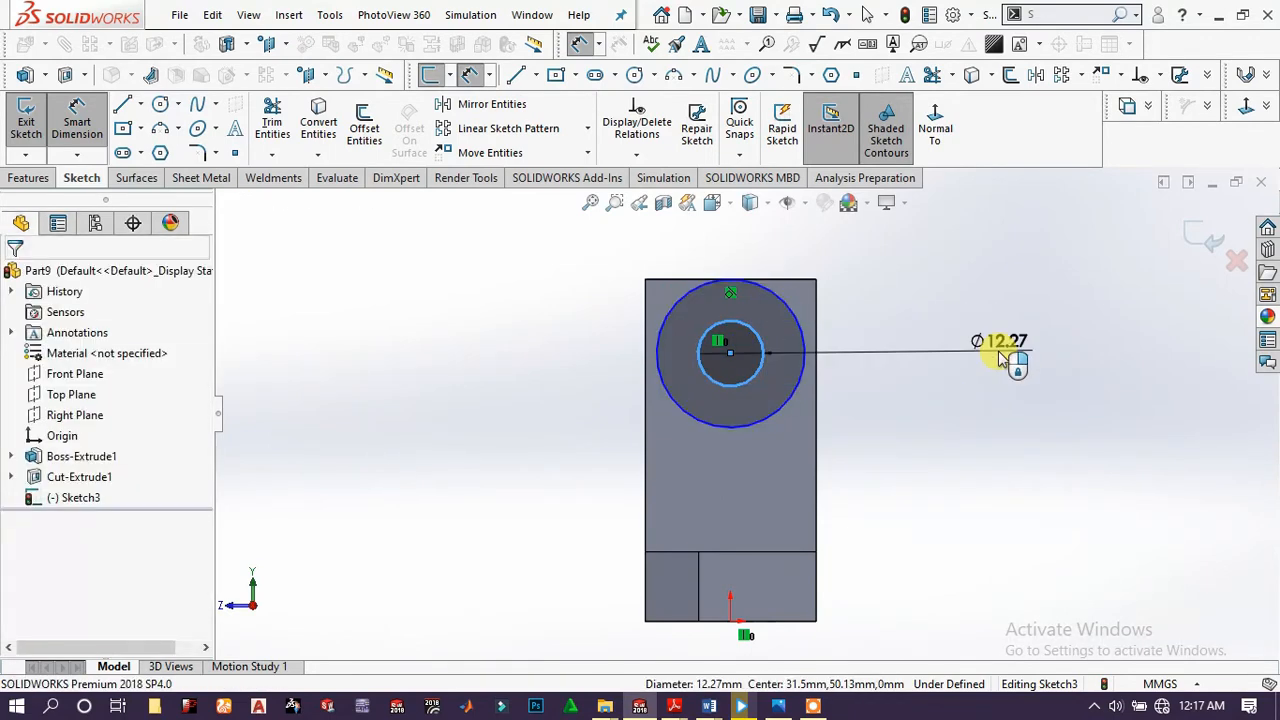
left_click(1000, 356)
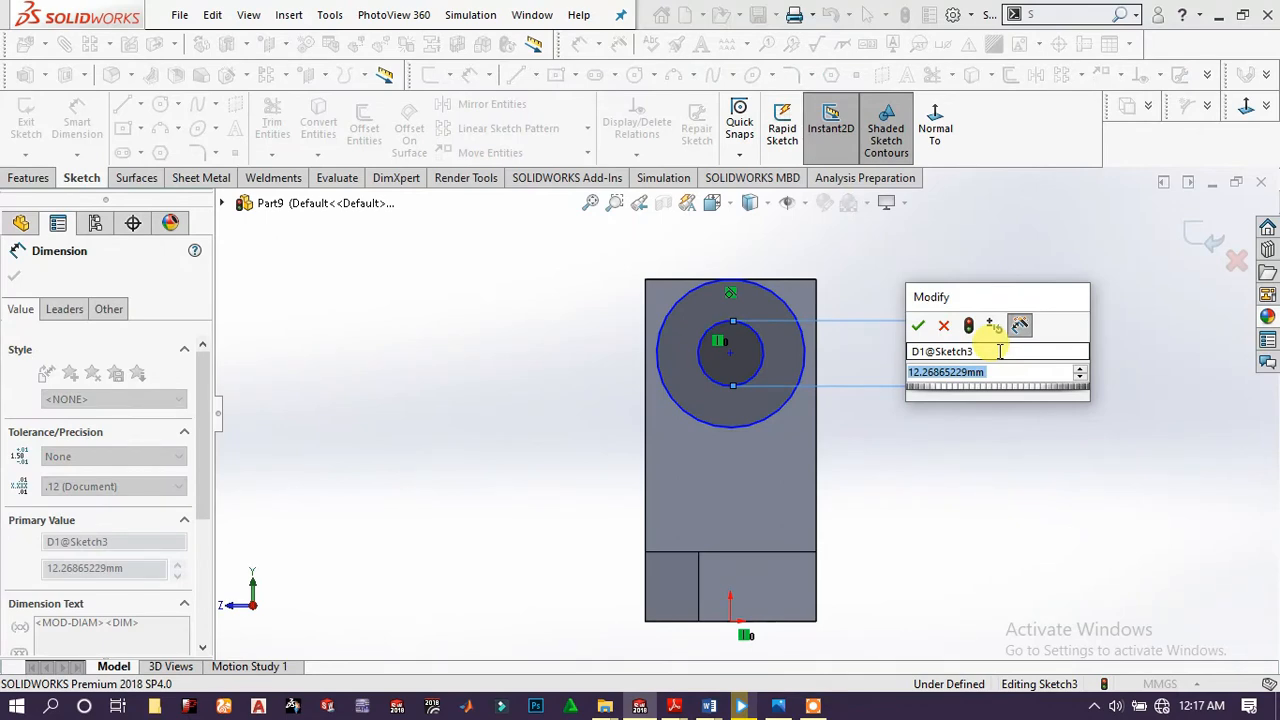
type("13")
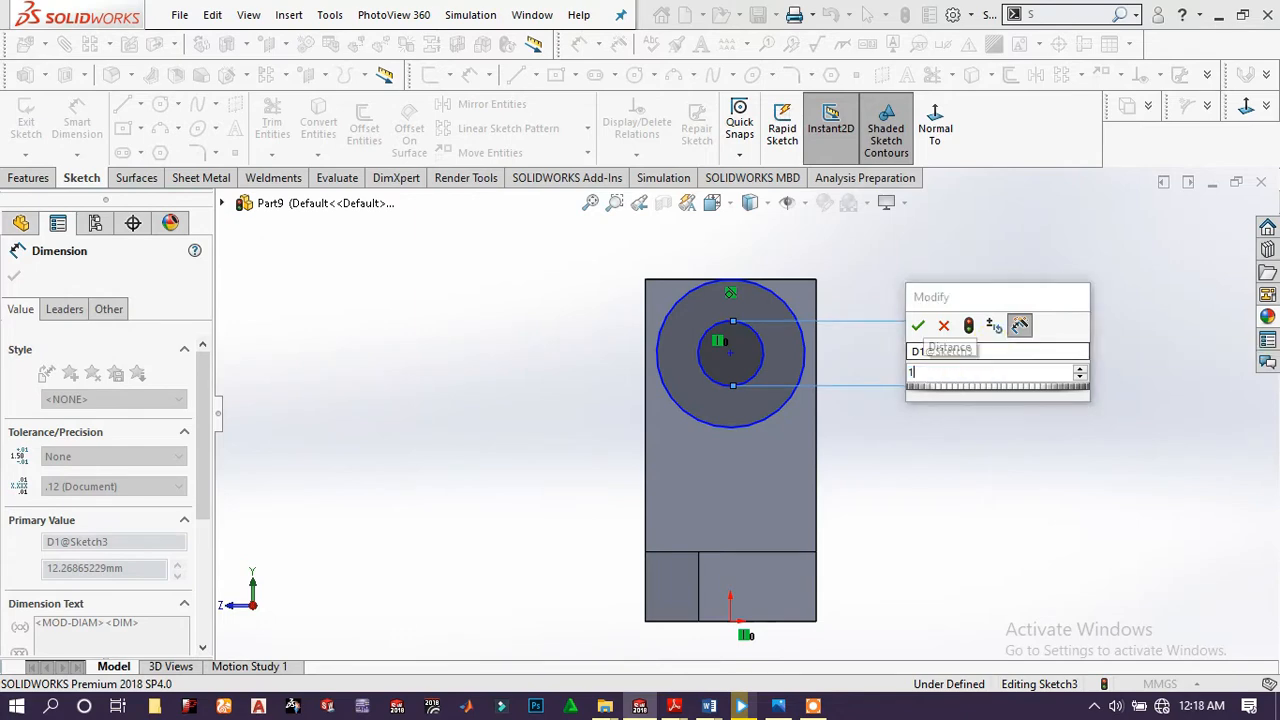
key("Return")
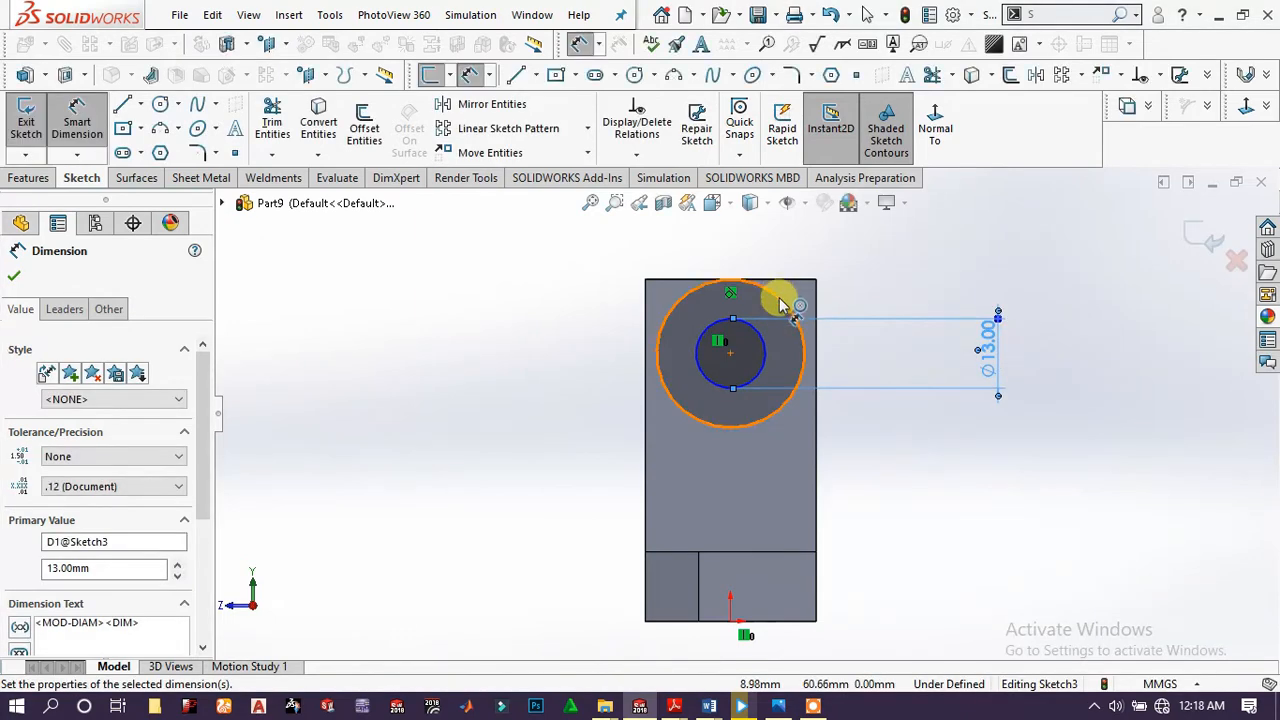
- Dimension the outer circle with a diameter of 35 mm
left_click(792, 302)
left_click(907, 287)
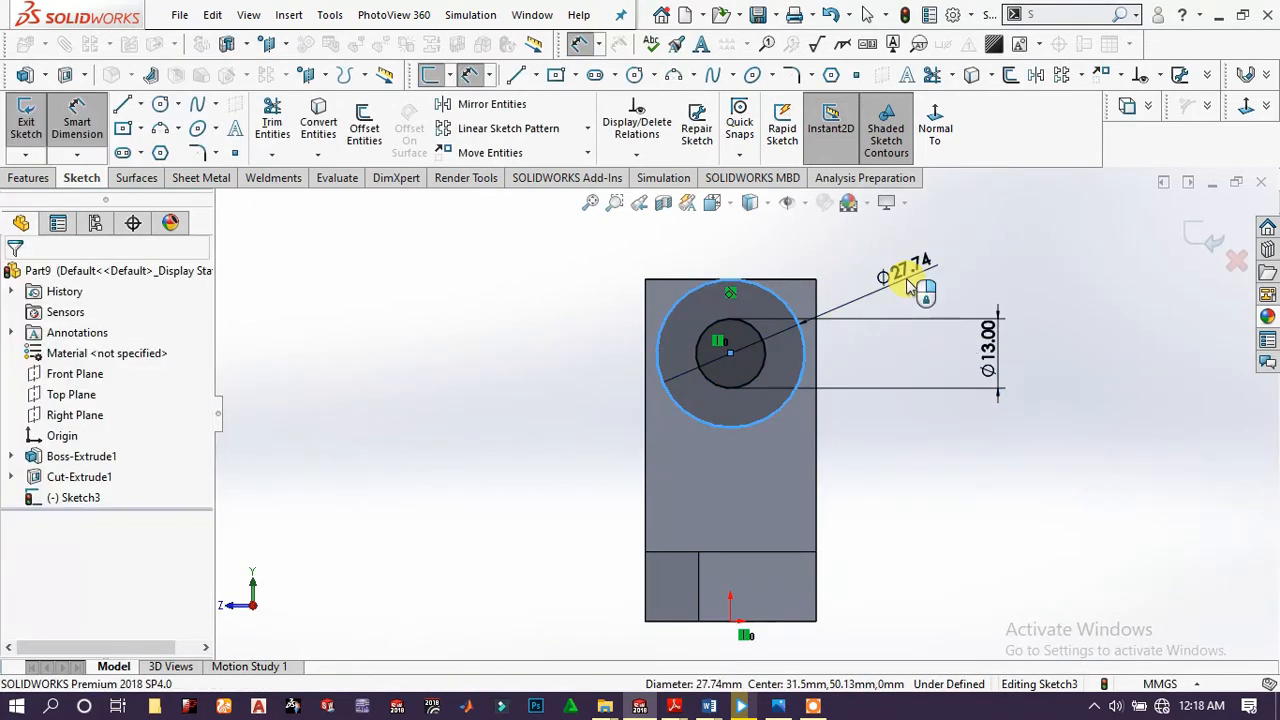
type("35")
key("Return")
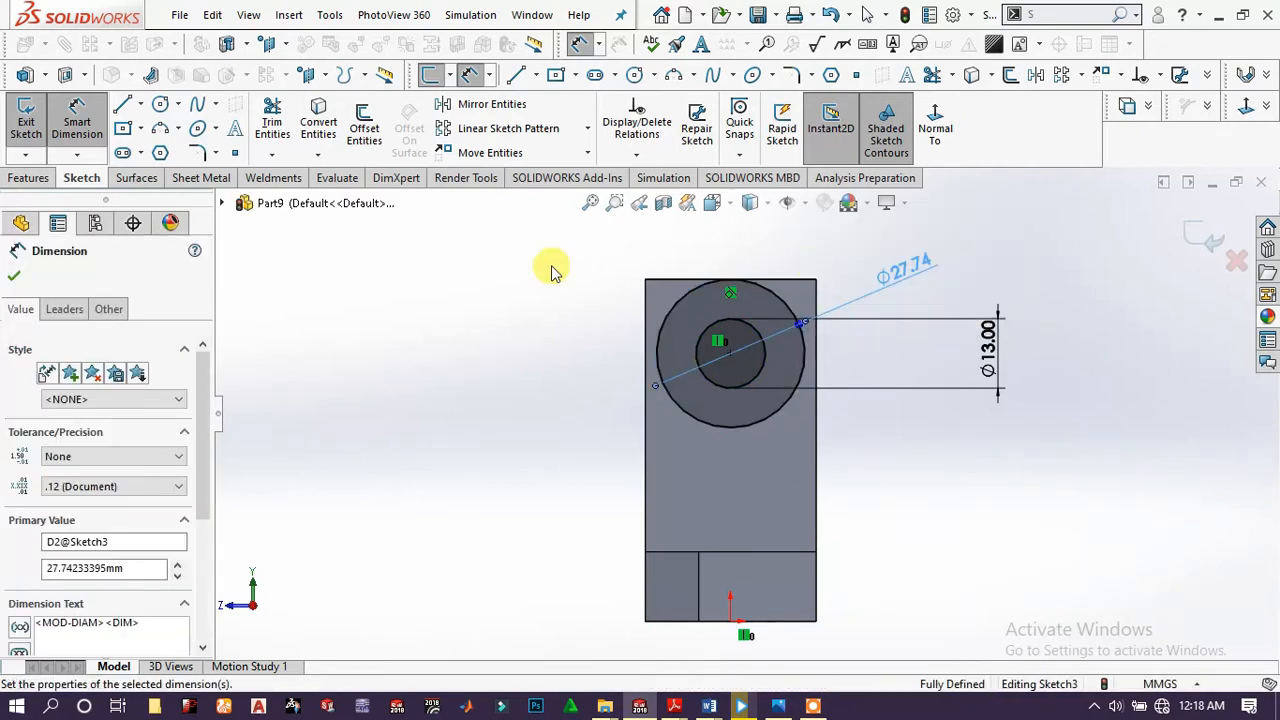
left_click(468, 308)
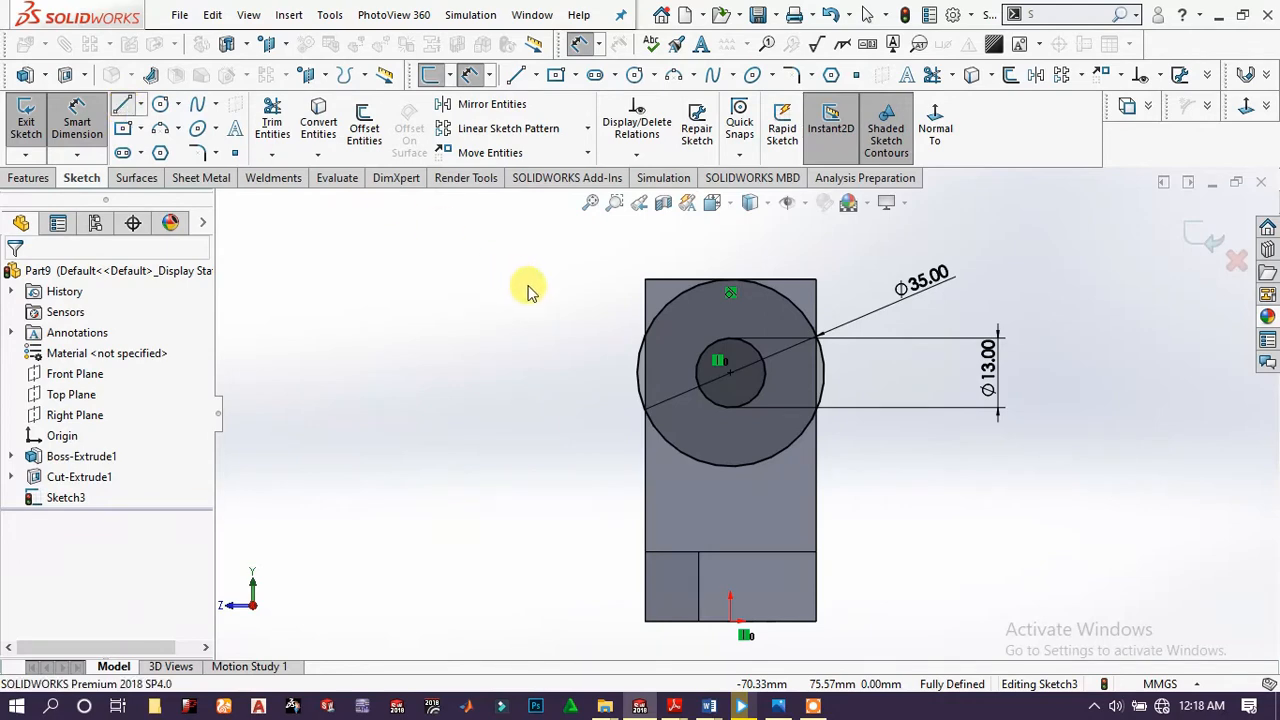
- Draw a five-line profile about 22 mm high around the upright's top, running between the outer circle's upper crossings with the side edges
key("l")
scroll(691, 337, "down", 5)
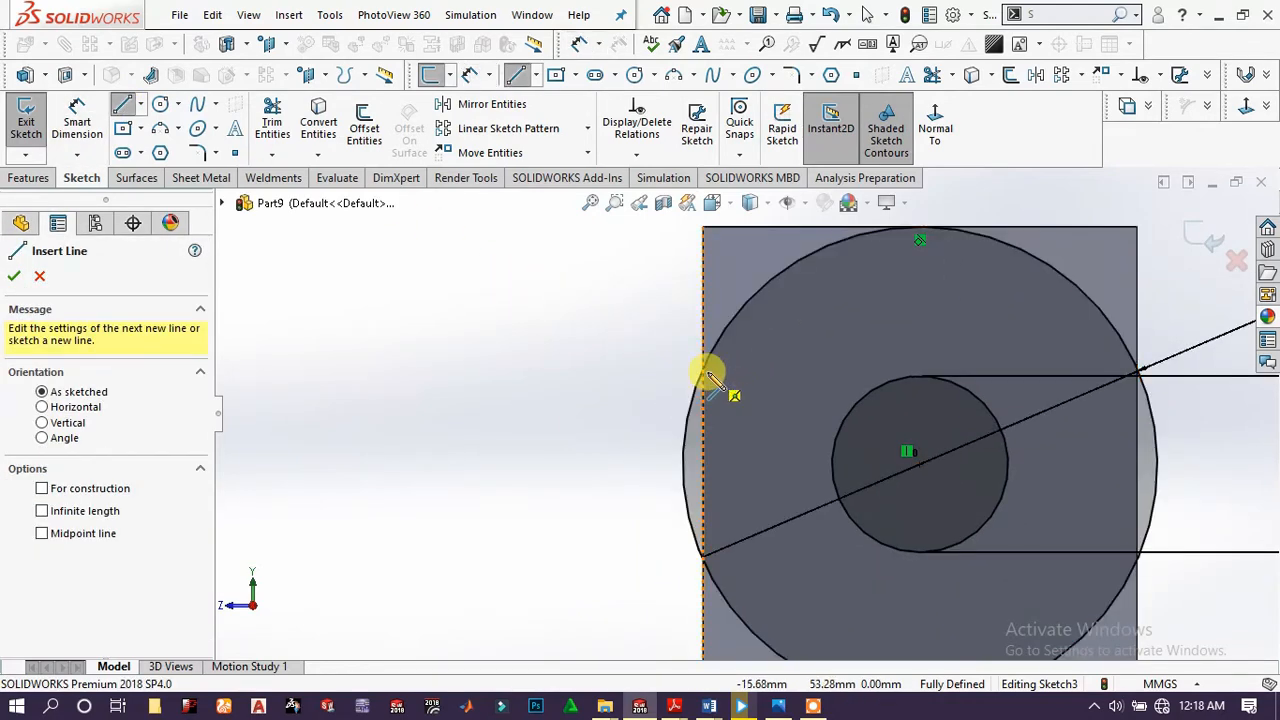
left_click(701, 368)
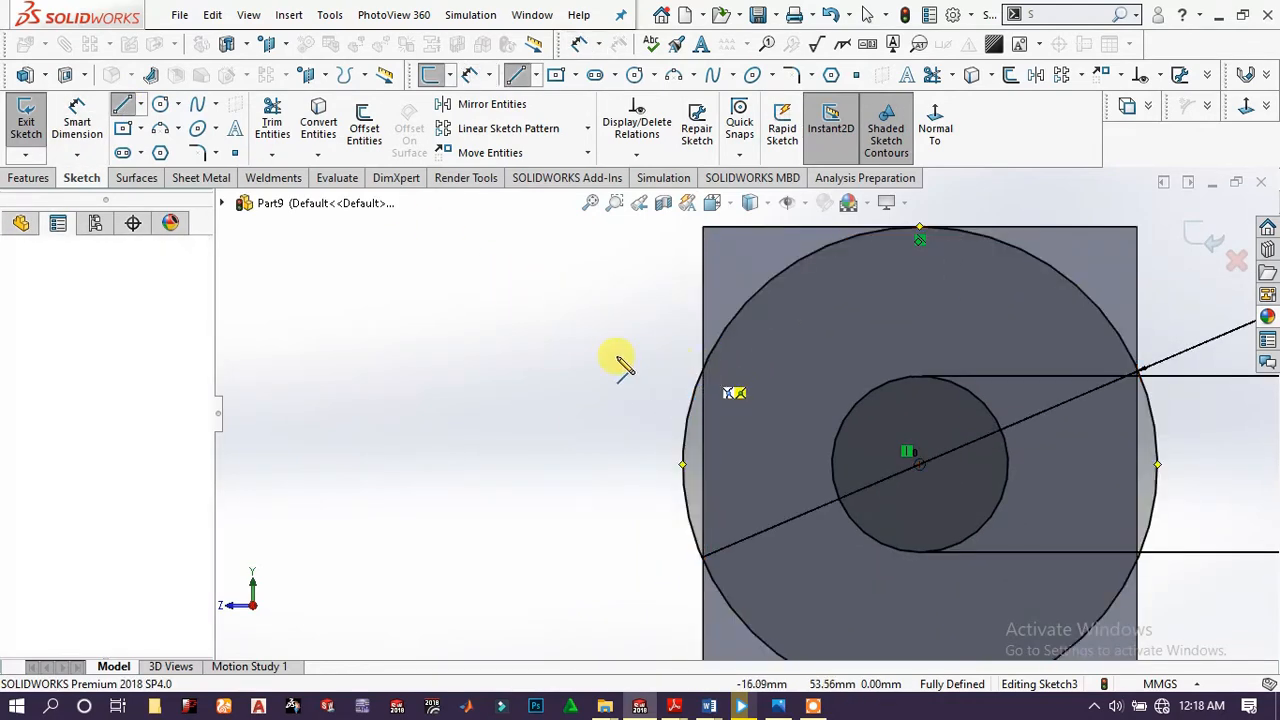
left_click(577, 368)
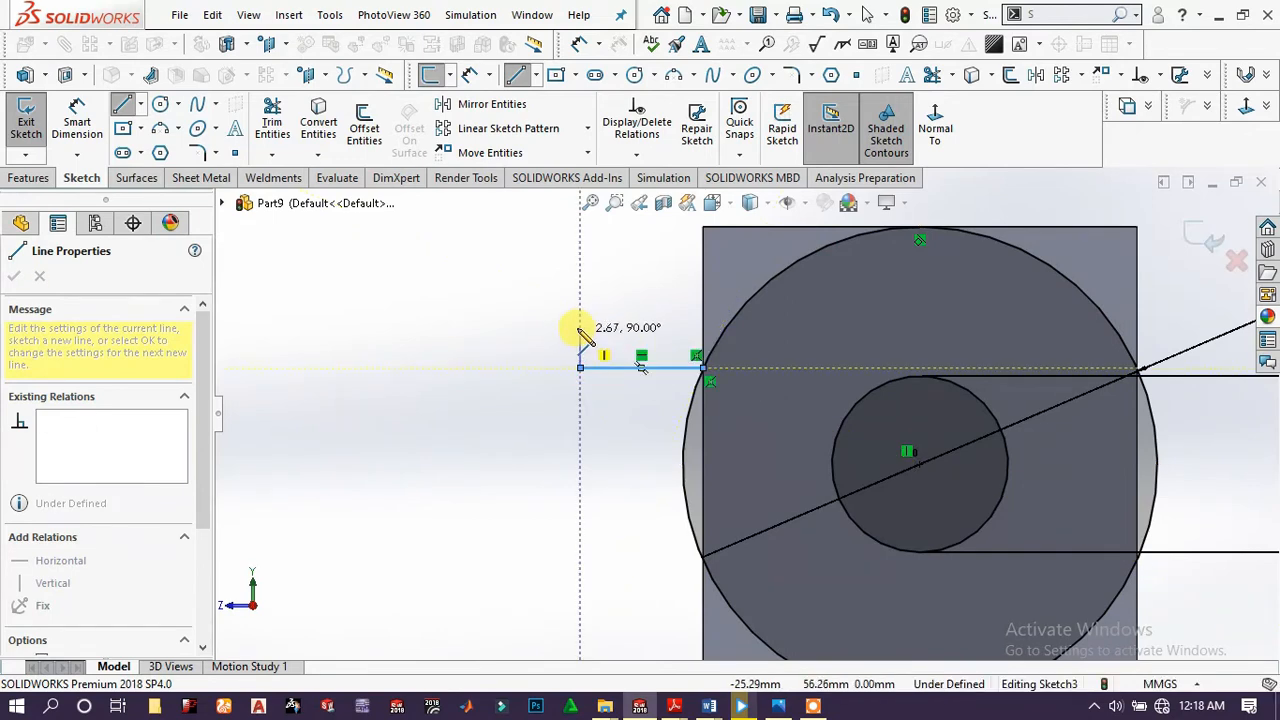
key("z")
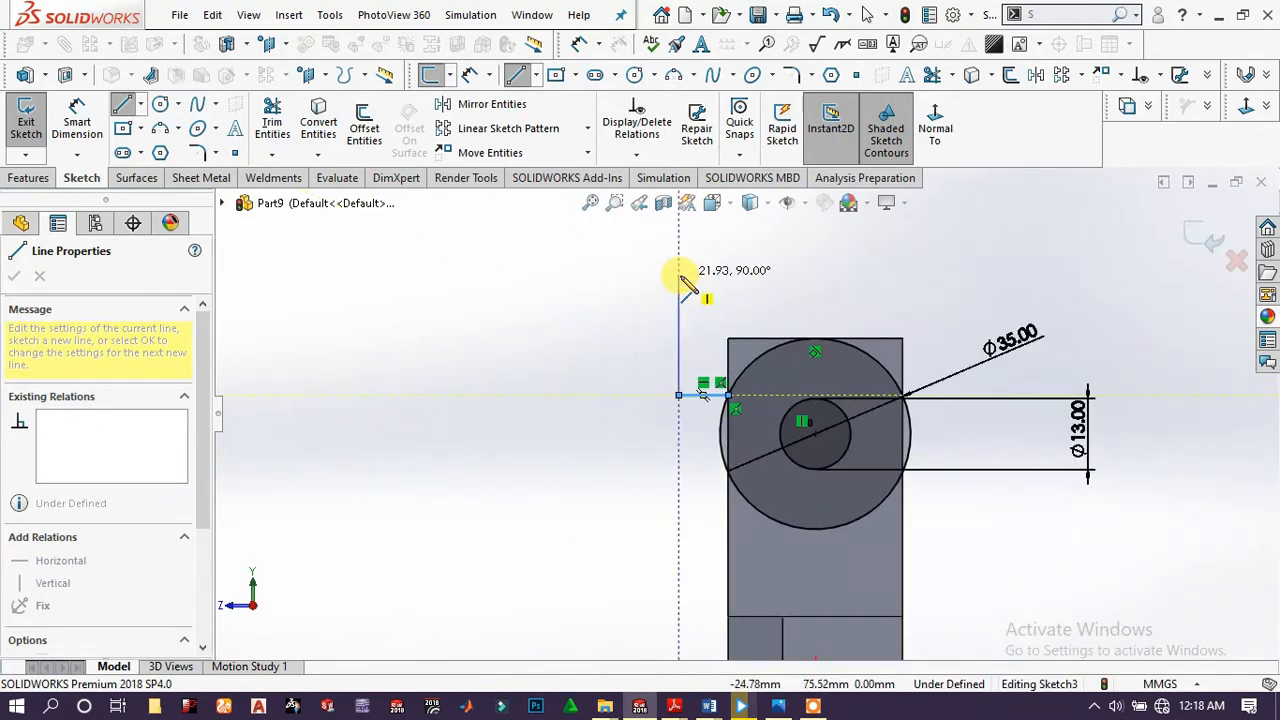
left_click(678, 275)
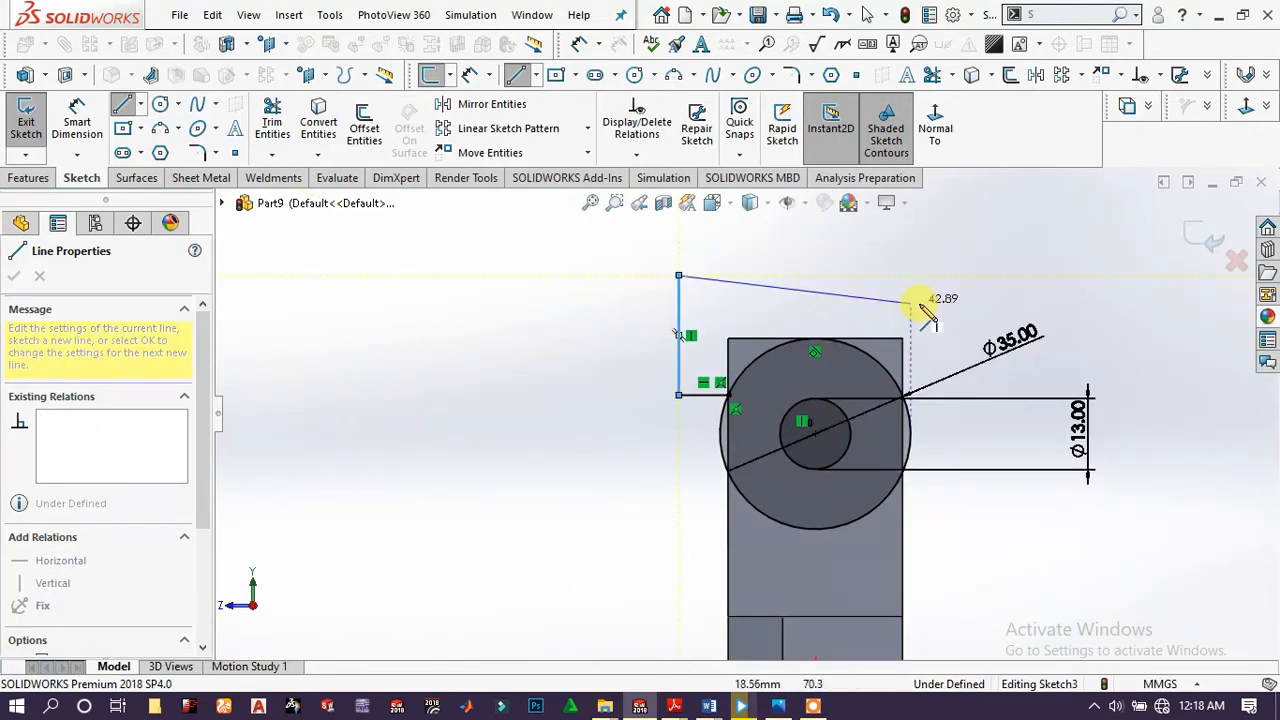
left_click(970, 276)
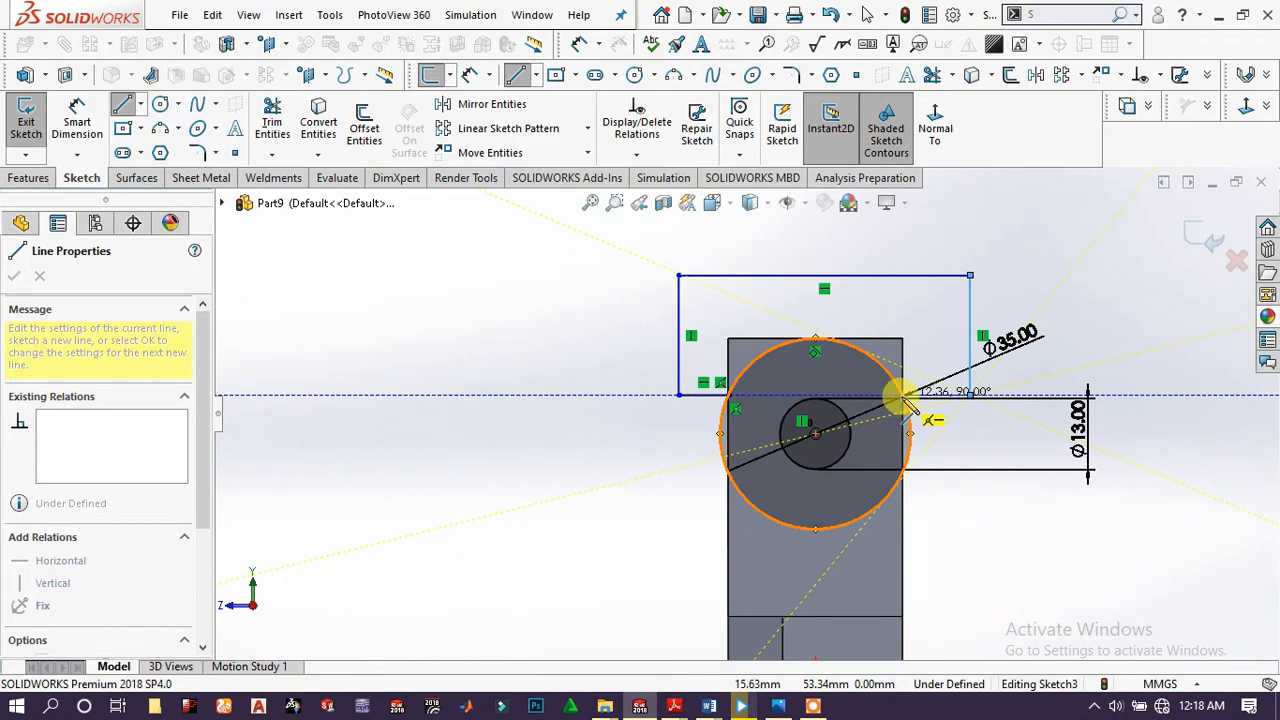
right_click(900, 330)
left_click(936, 332)
- Trim the outer circle's lower part and the overshooting line end, leaving the top arc to close the profile
scroll(950, 420, "down", 5)
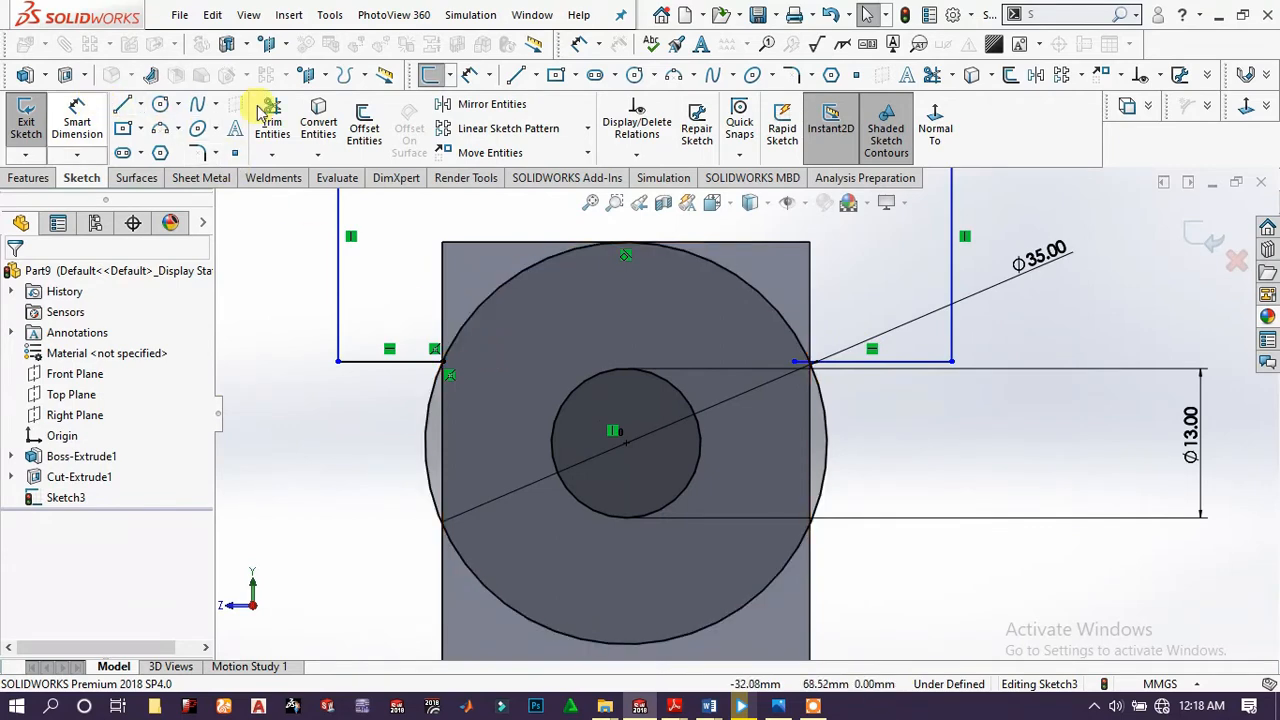
mouse_move(371, 480)
left_mouse_down()
mouse_move(651, 380)
mouse_move(815, 362)
left_mouse_up()
scroll(815, 362, "down", 4)
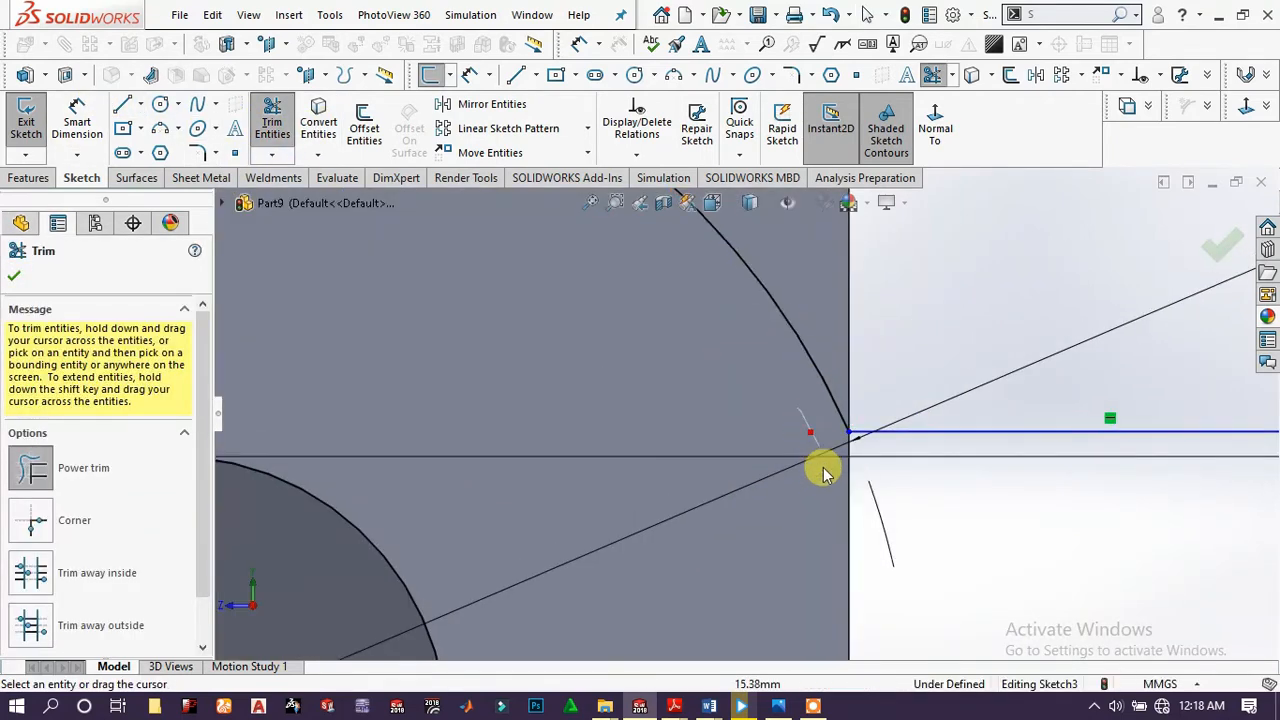
scroll(630, 420, "up", 2)
scroll(615, 413, "up", 4)
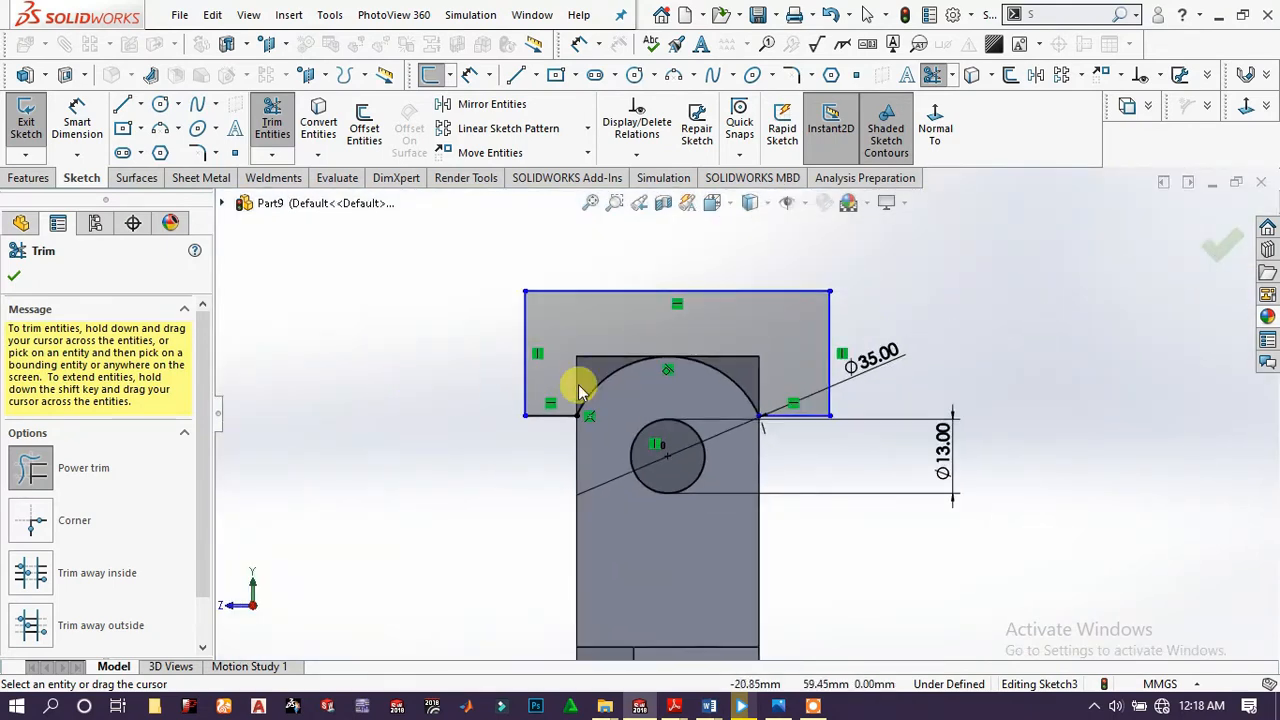
right_click(388, 365)
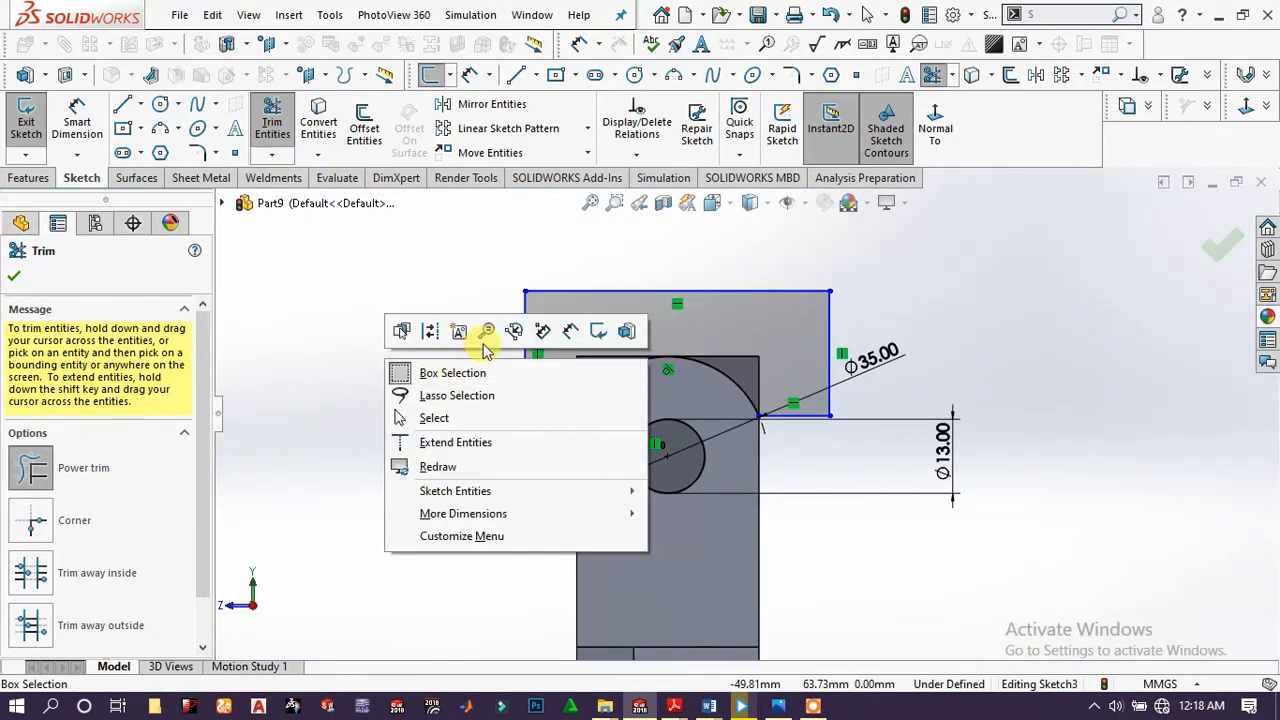
left_click(1008, 387)
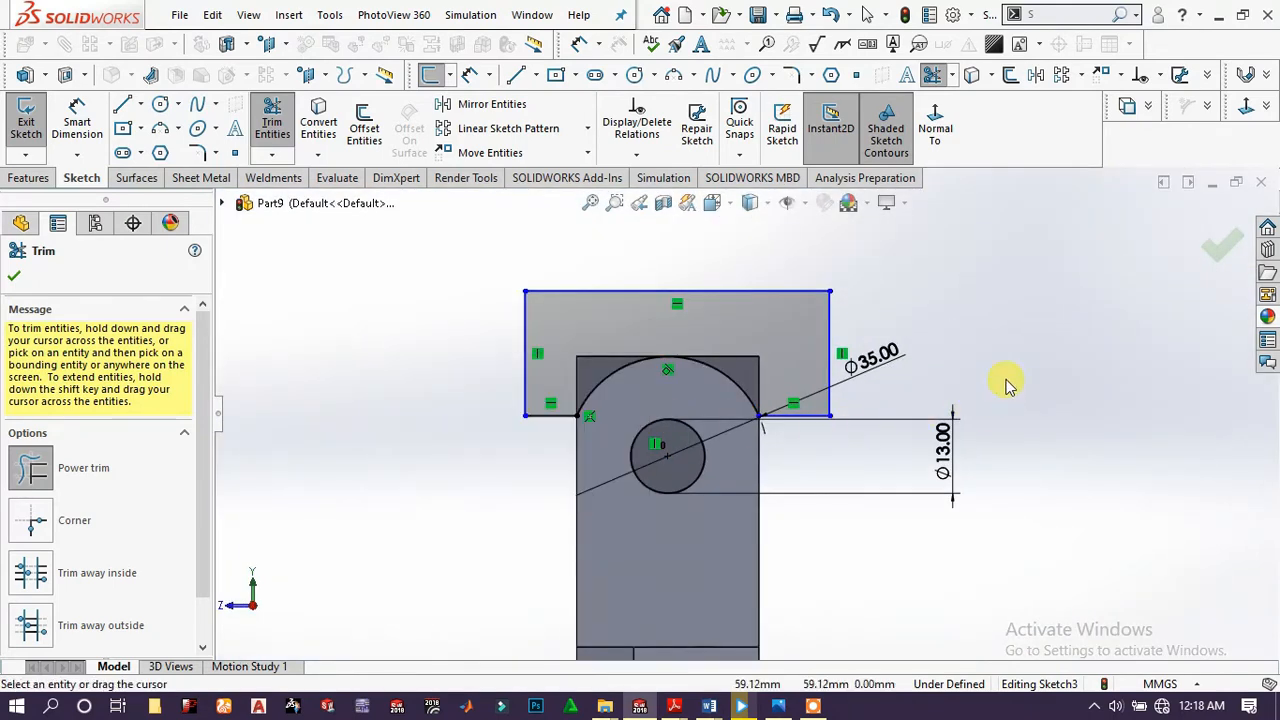
left_click(18, 275)
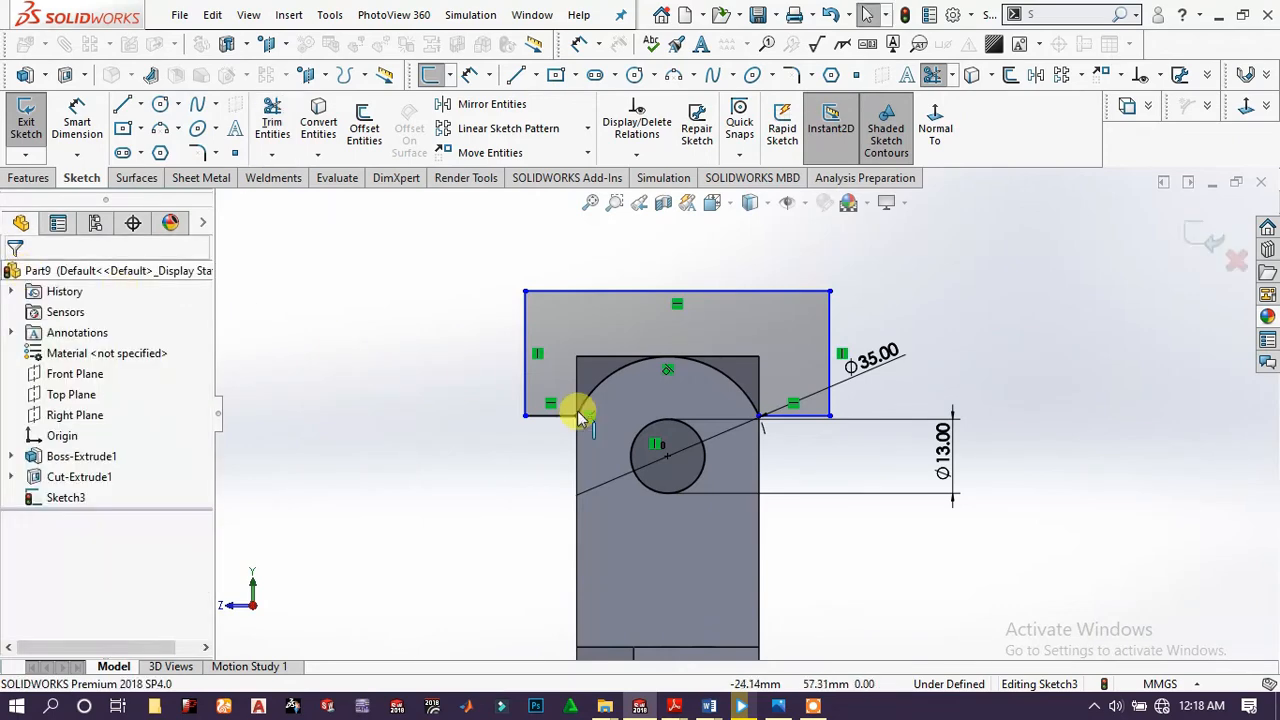
- Add a collinear relation between the two short horizontal lines on either side of the upright
left_click(795, 414)
left_click(812, 420, "ctrl")
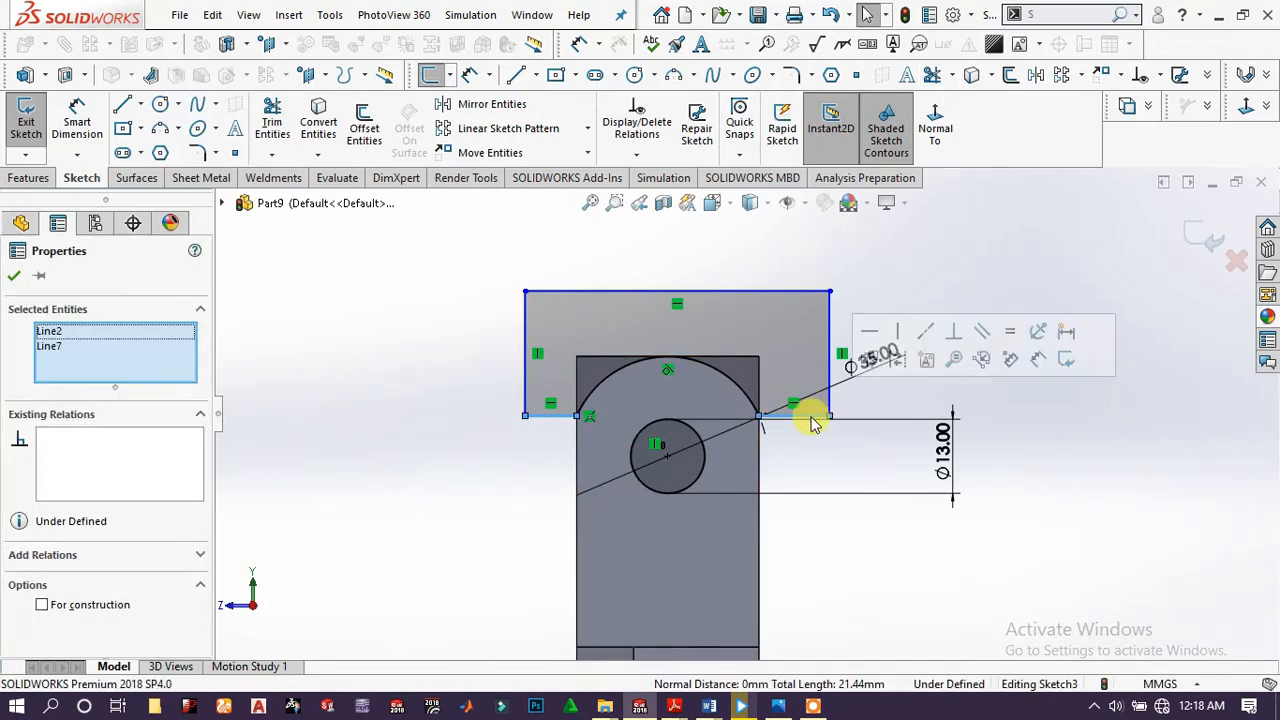
left_click(1008, 470)
scroll(526, 375, "up", 3)
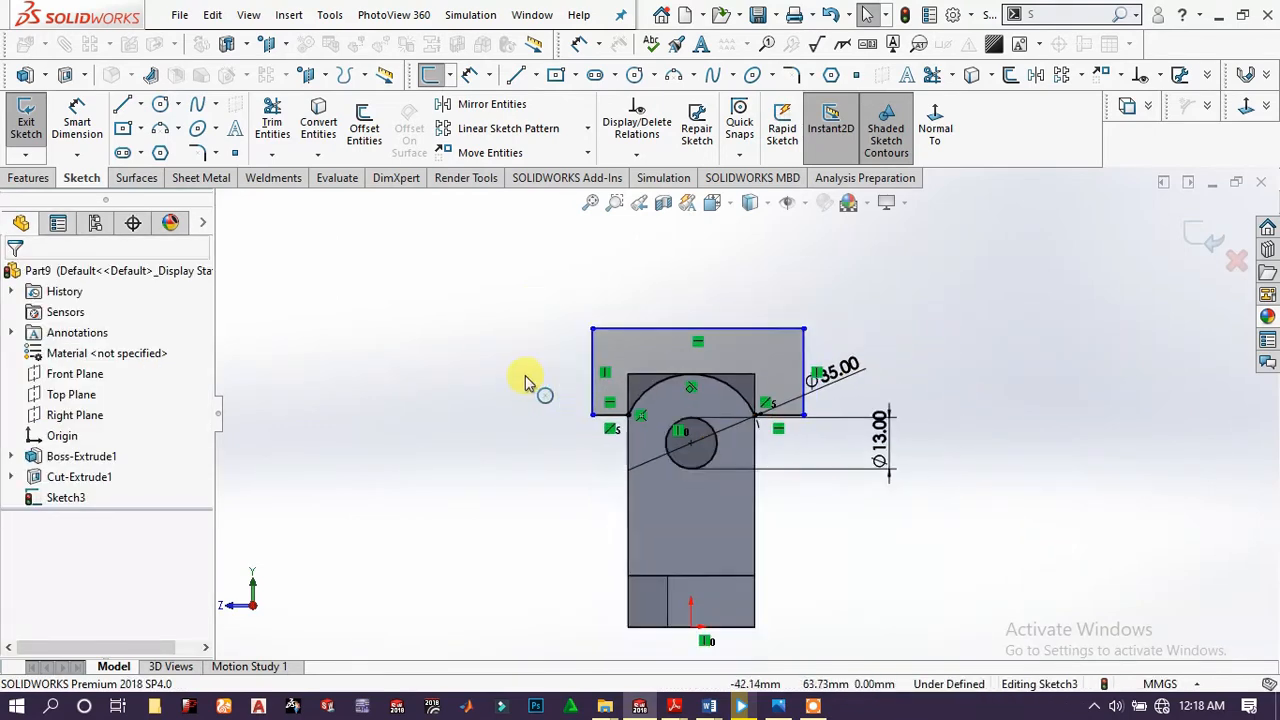
- Cut the hole and the rounded-top profile through both uprights with a Through All Extruded Cut
left_click(22, 178)
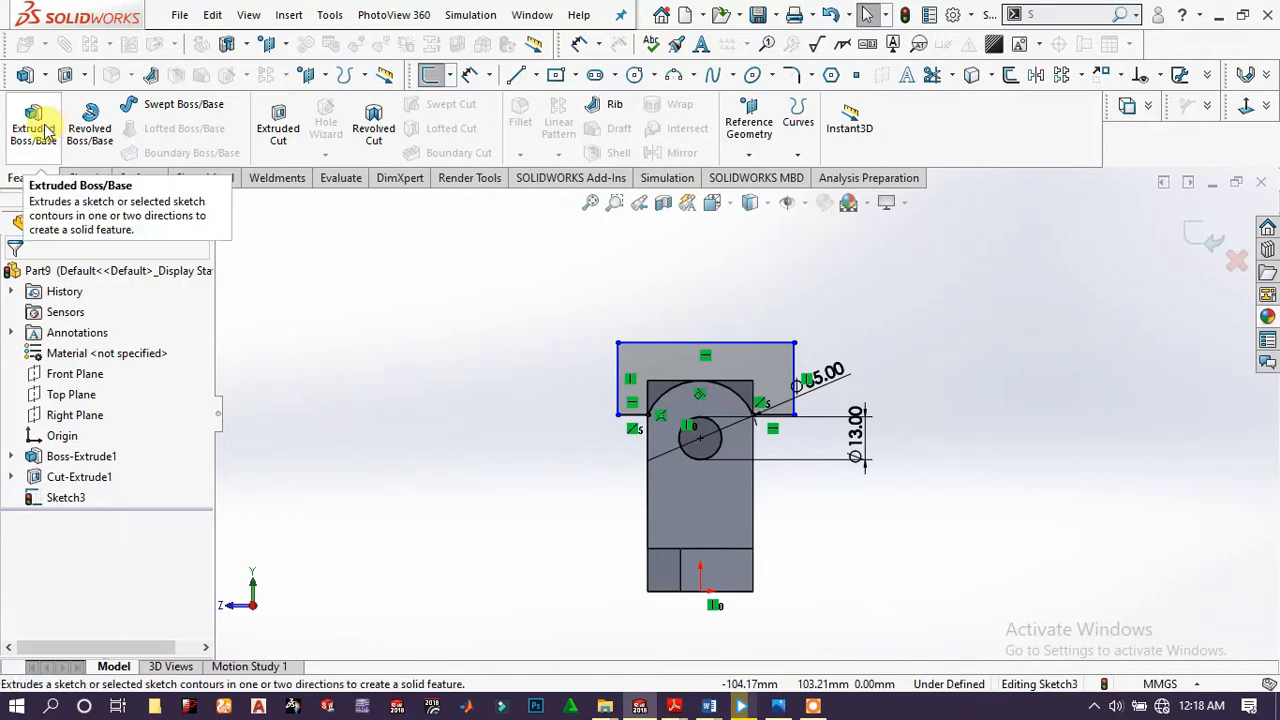
left_click(277, 120)
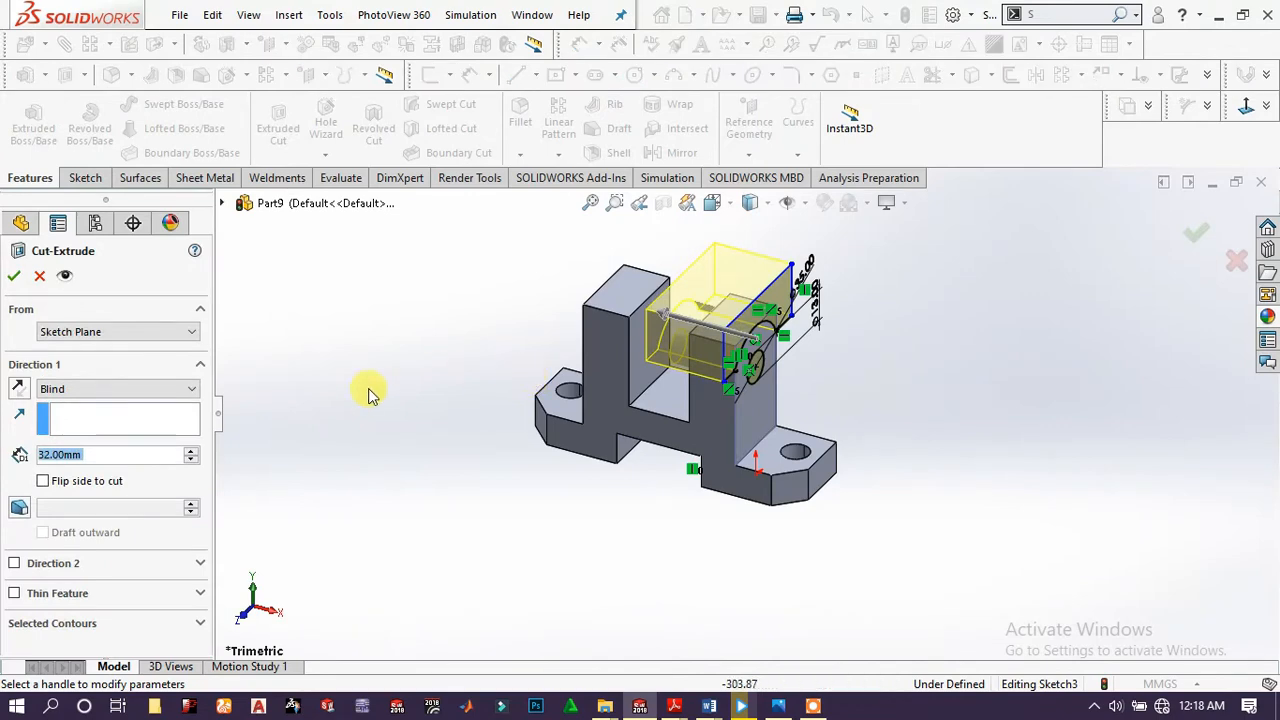
left_click(170, 394)
left_click(100, 409)
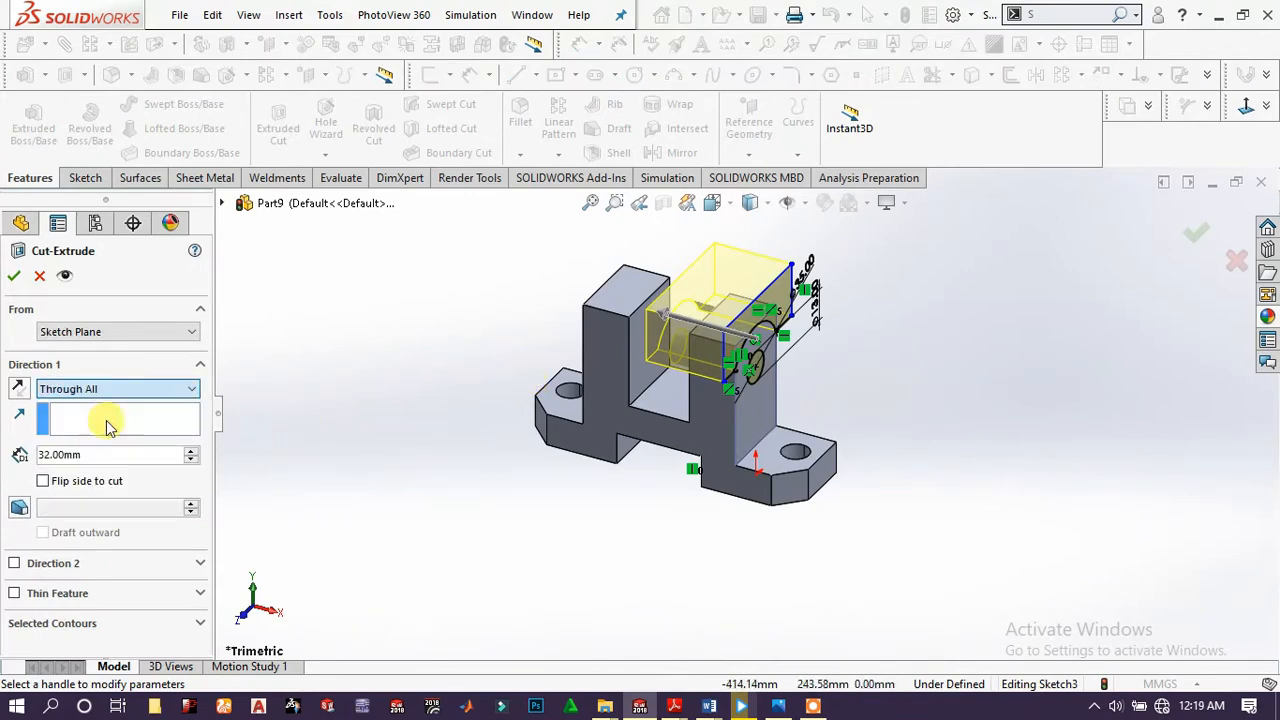
left_click(12, 277)
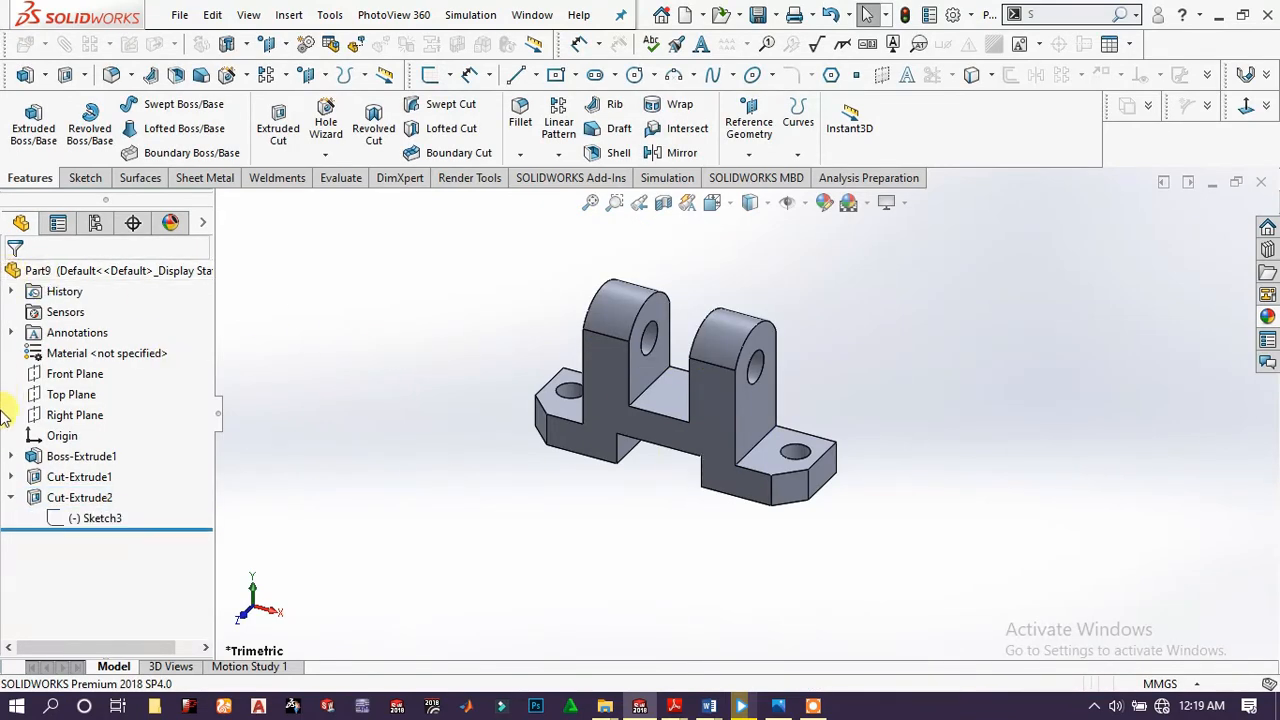
- Reopen the sketch of the upright cut and change the top arc's diameter to 35*2 (70 mm)
left_click(95, 518)
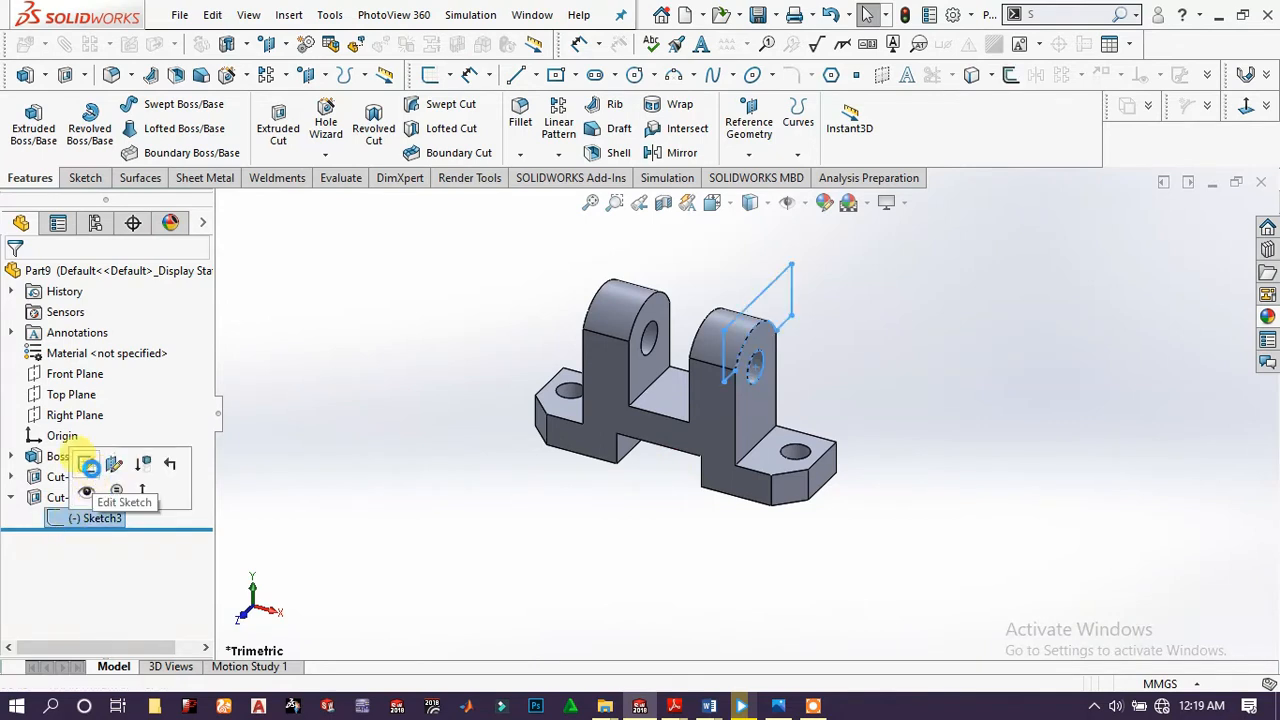
left_click(91, 467)
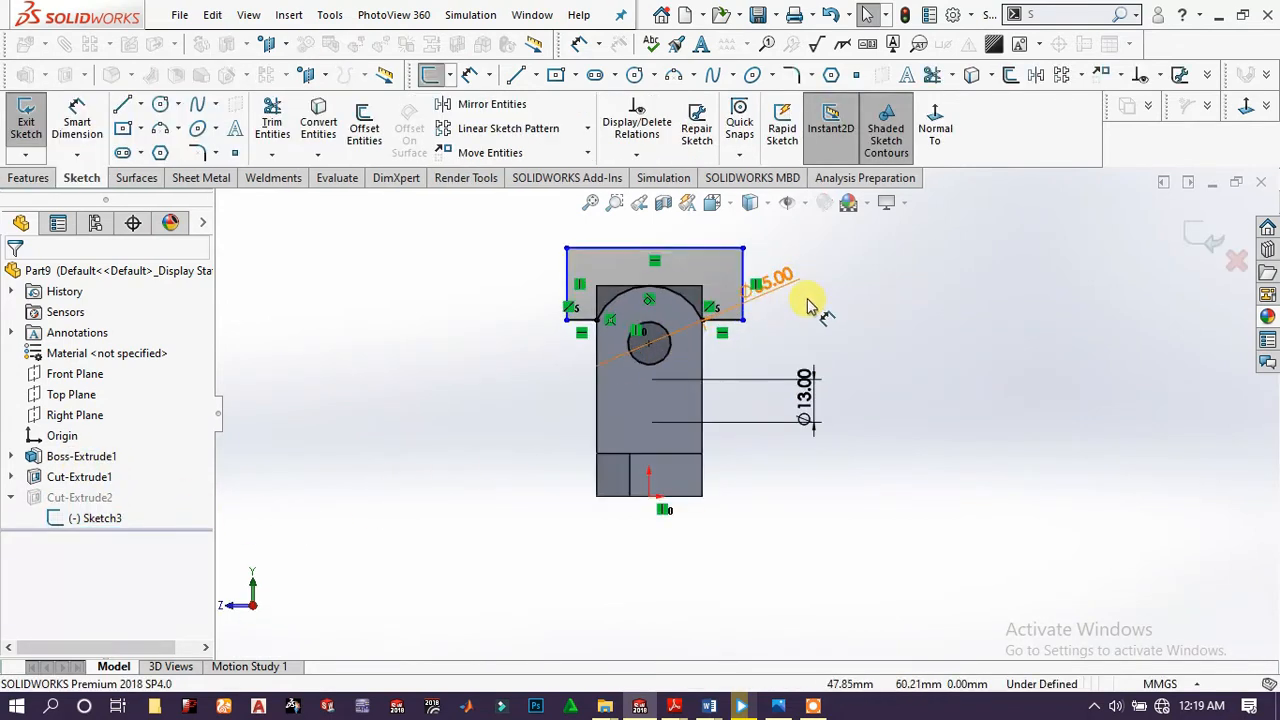
left_click(782, 278)
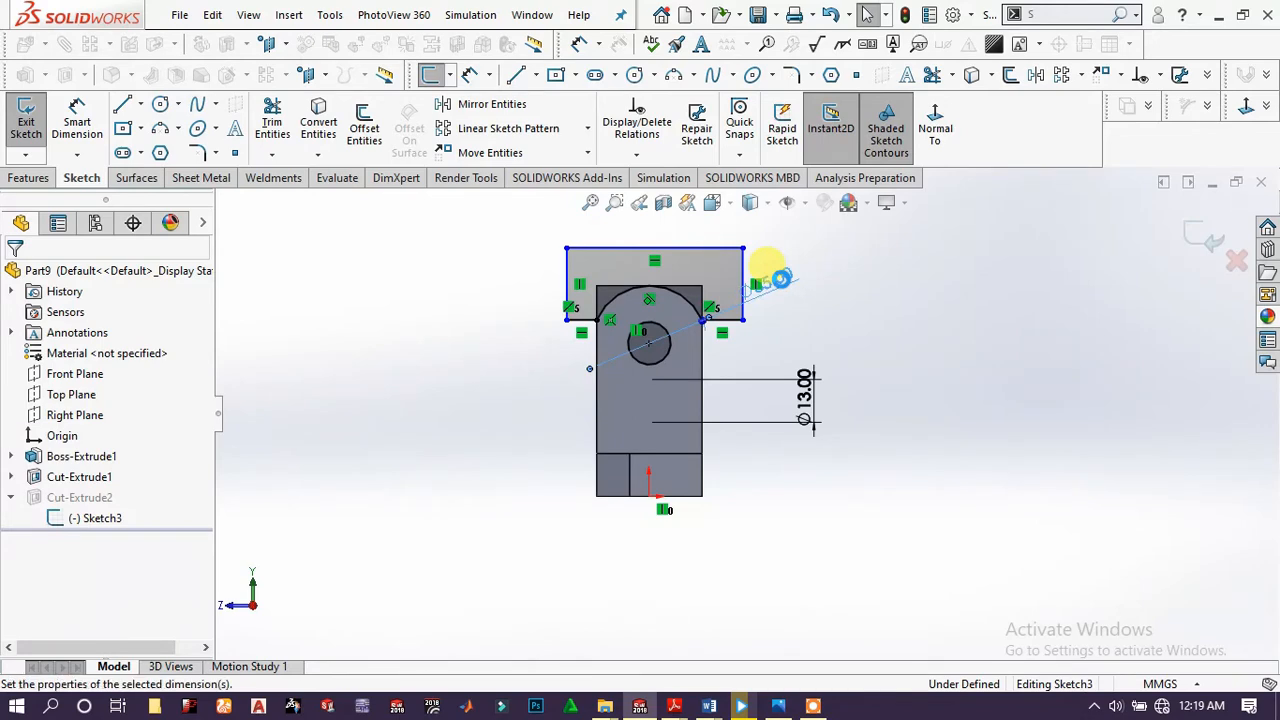
double_click(782, 279)
type("35*2")
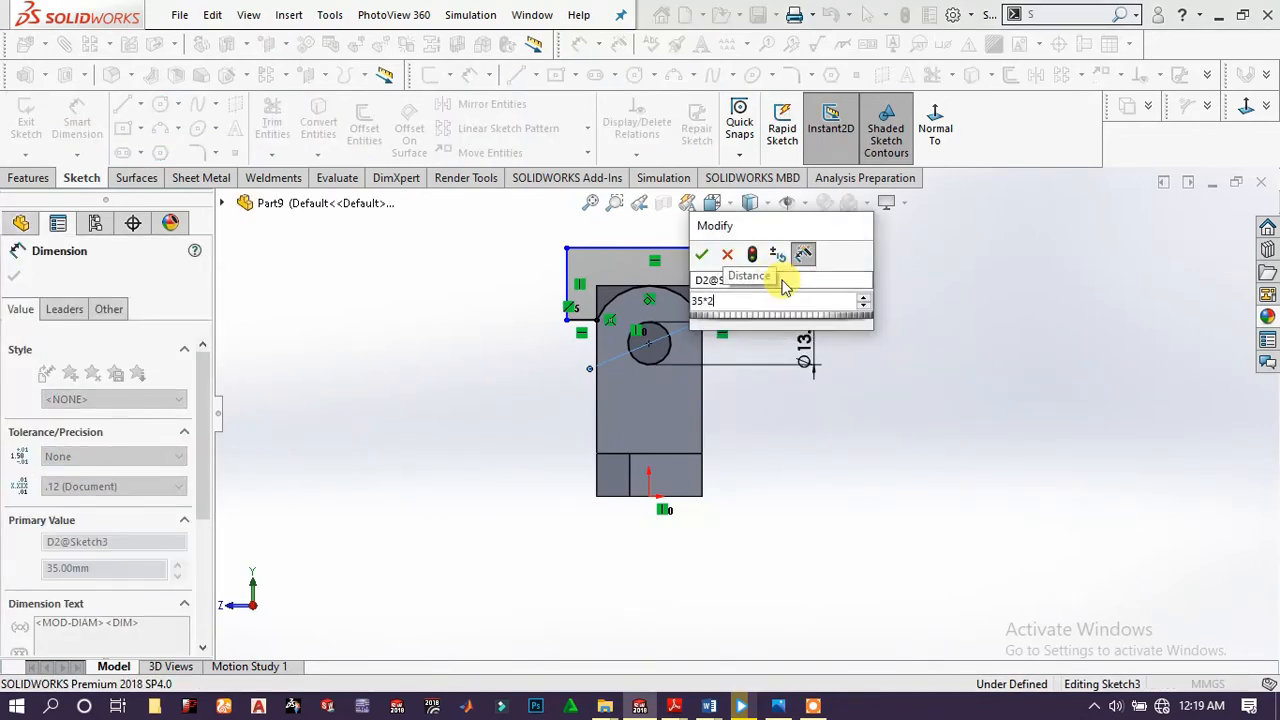
key("Return")
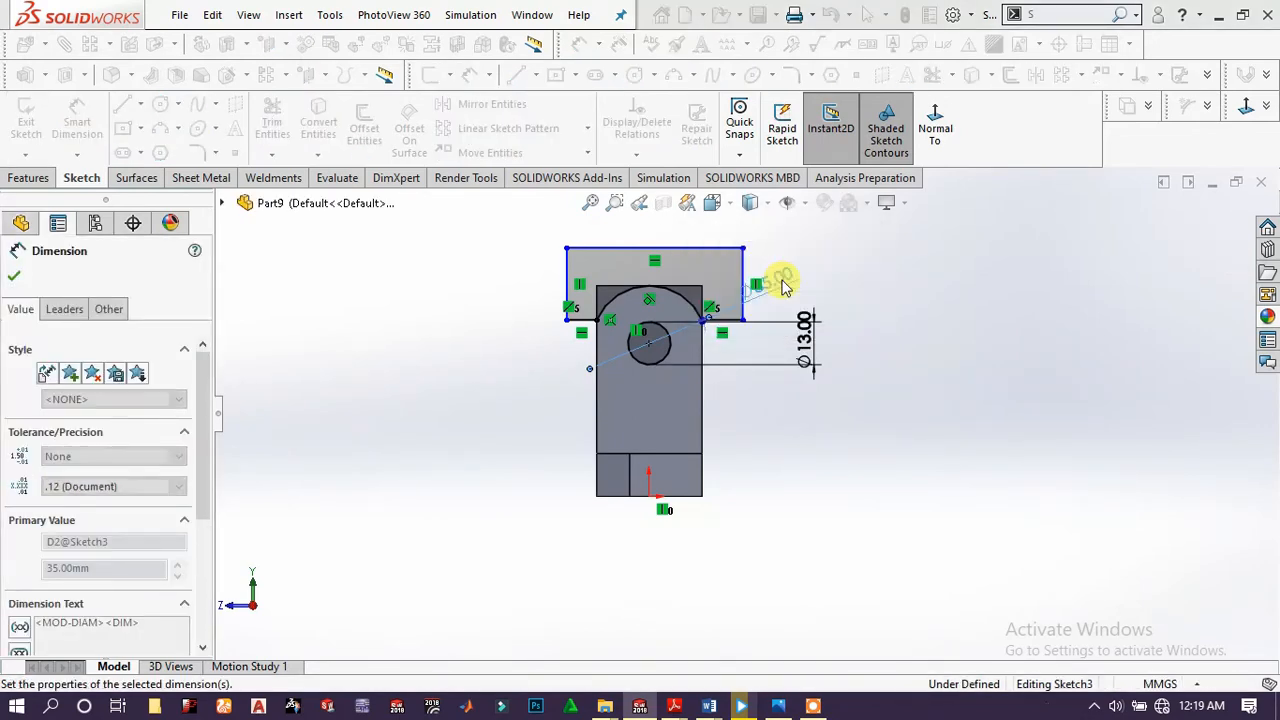
left_click(876, 377)
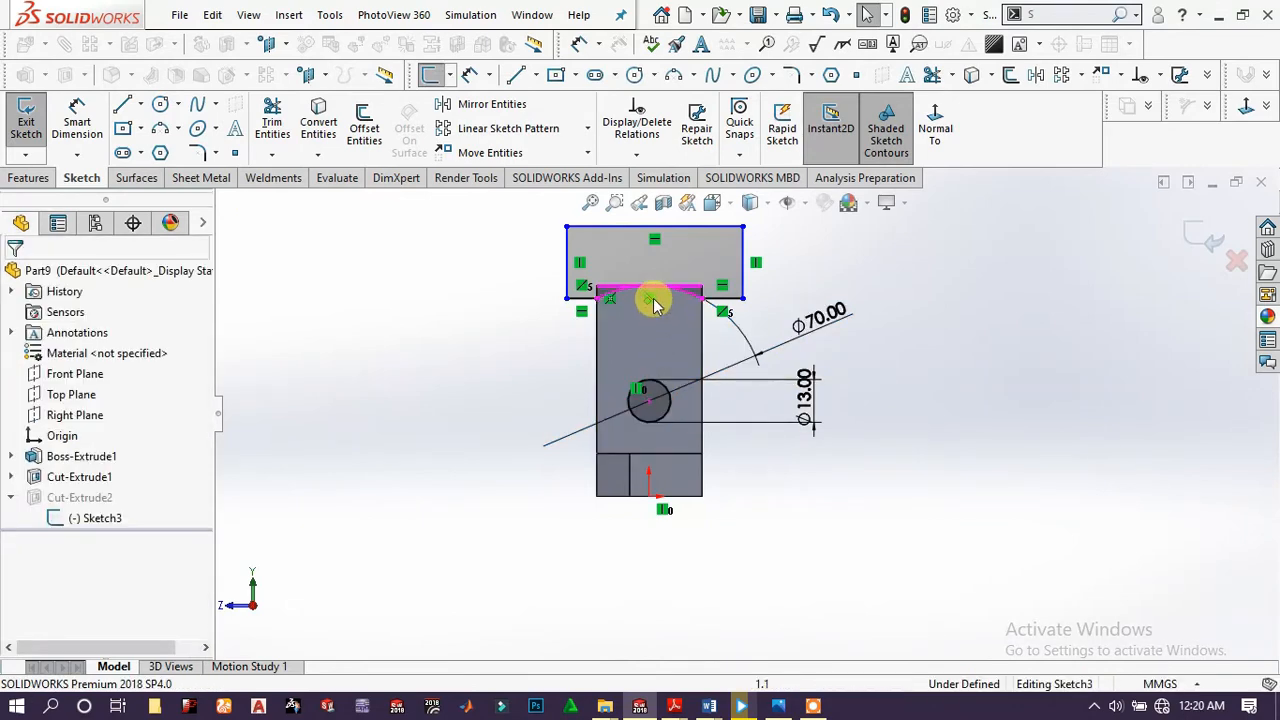
- Delete the 13 mm hole circle that shares its center with the top arc
left_click(648, 406)
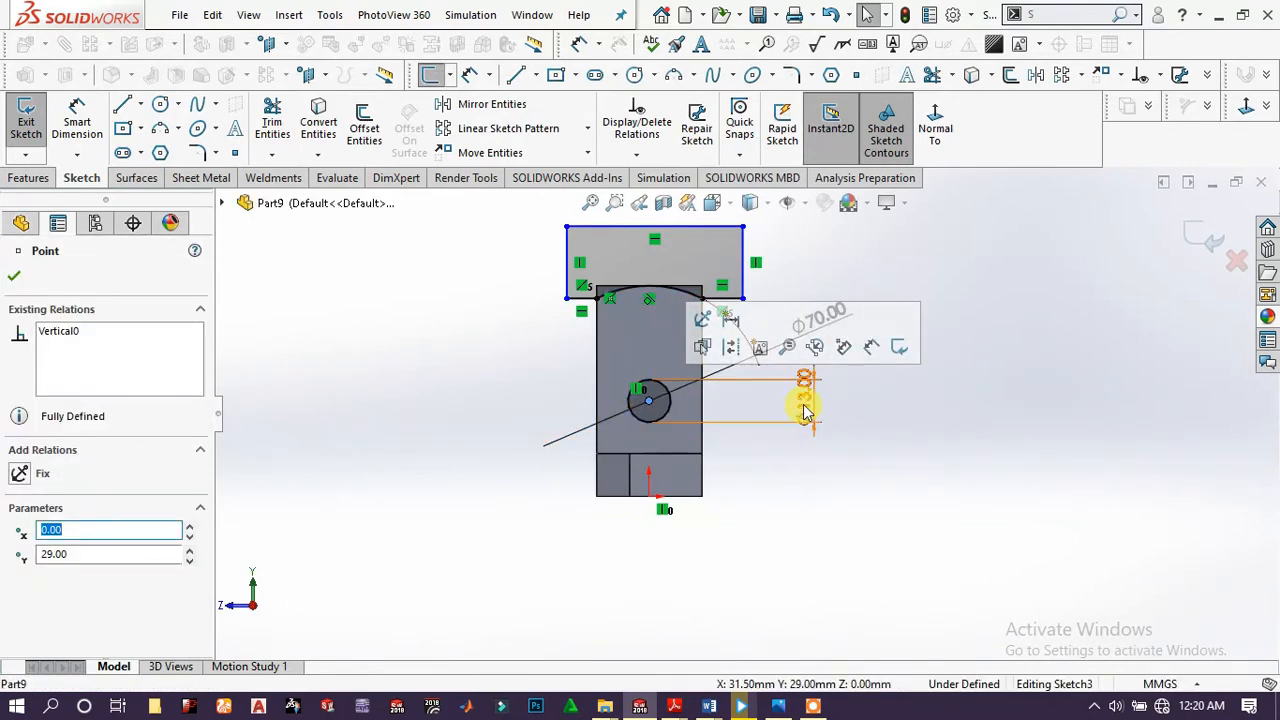
left_click(896, 408)
scroll(745, 363, "down", 3)
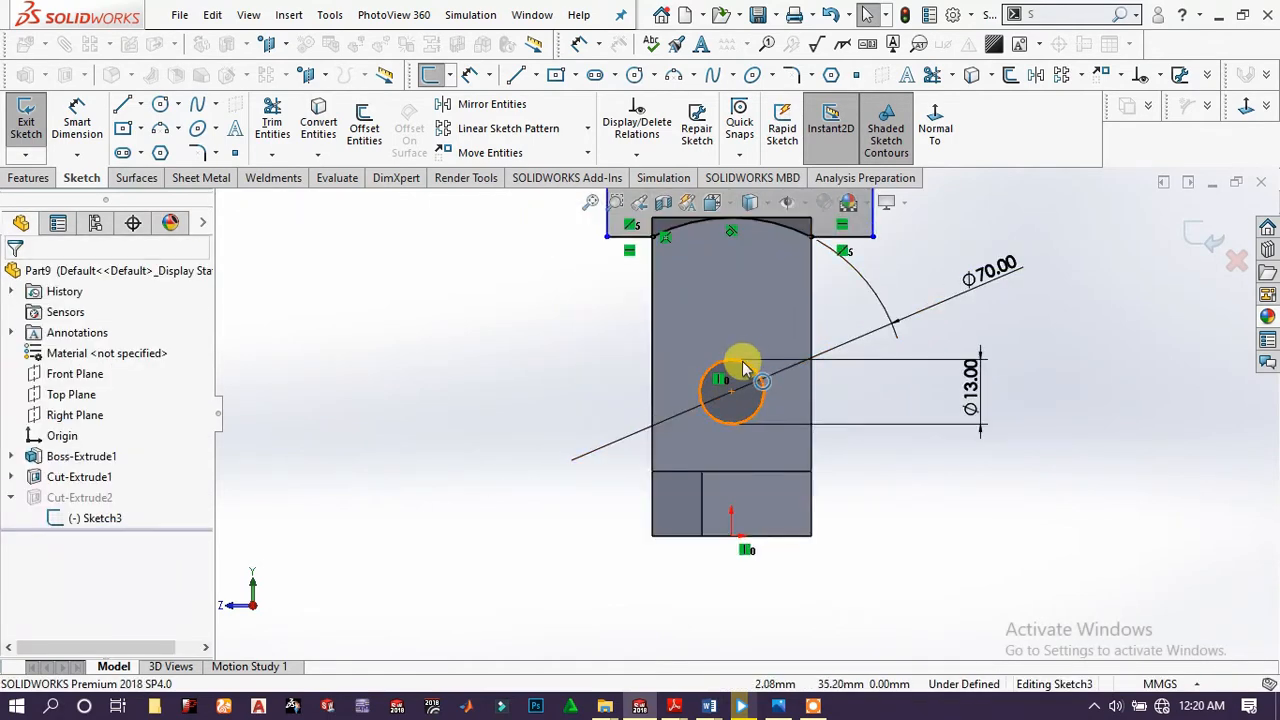
left_click(745, 368)
key("Delete")
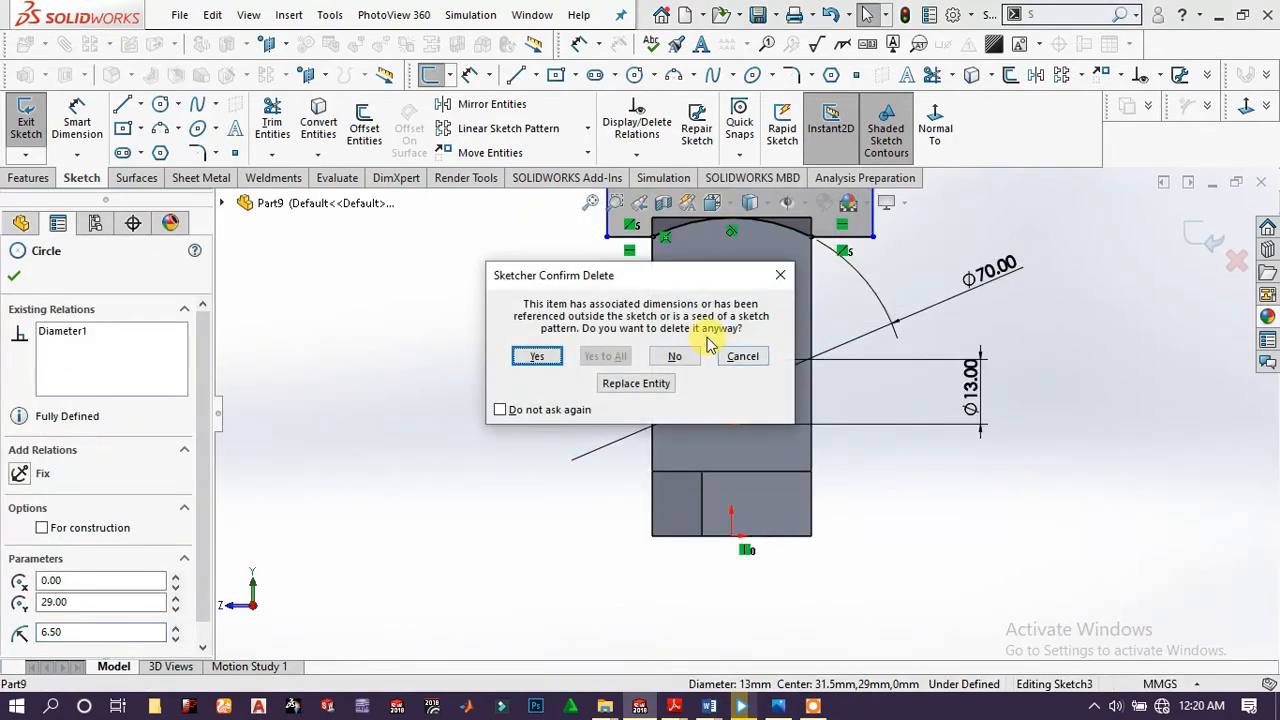
left_click(537, 358)
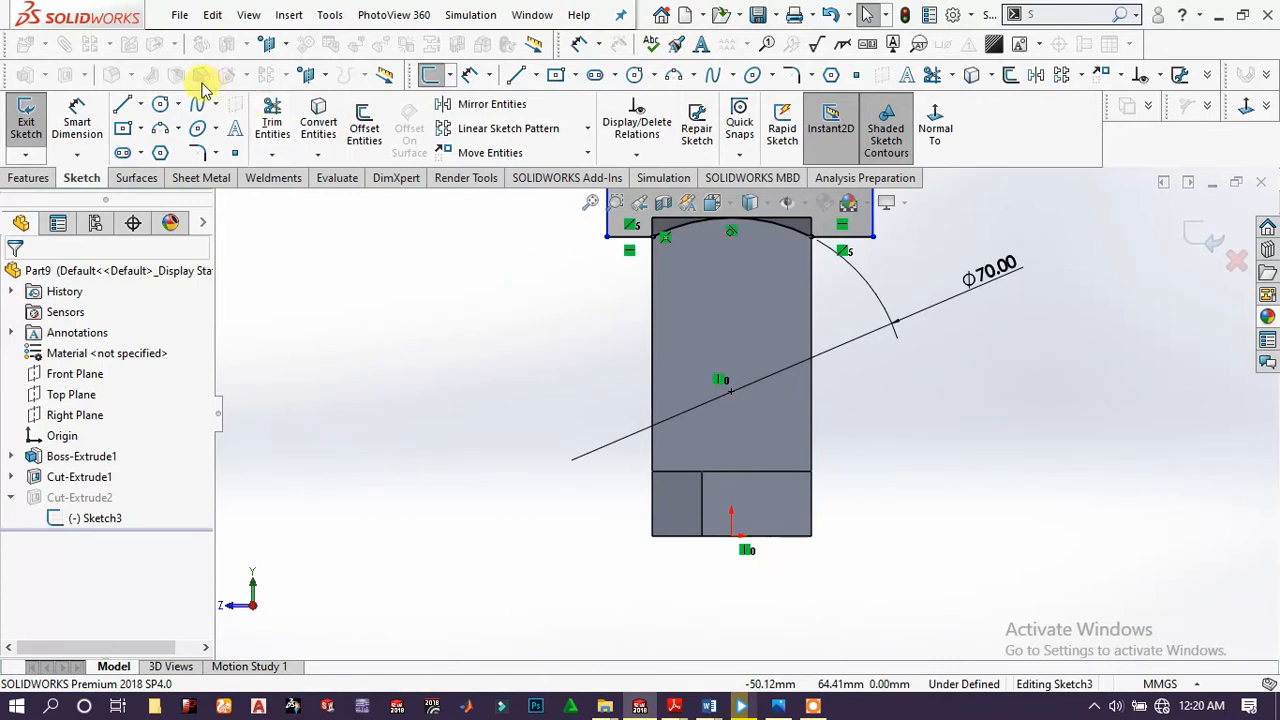
- Sketch a new hole circle between the top arc and its center point and set its diameter to 13 mm
left_click(159, 105)
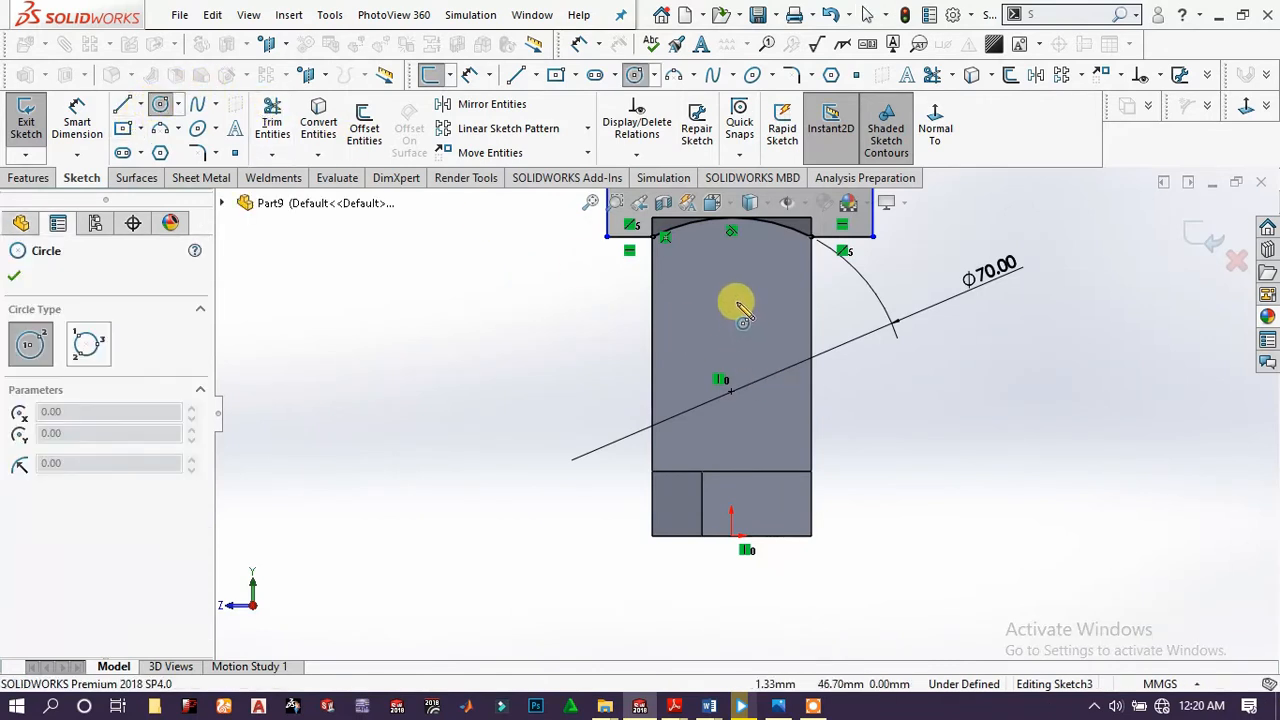
left_click_drag(731, 291, 761, 259)
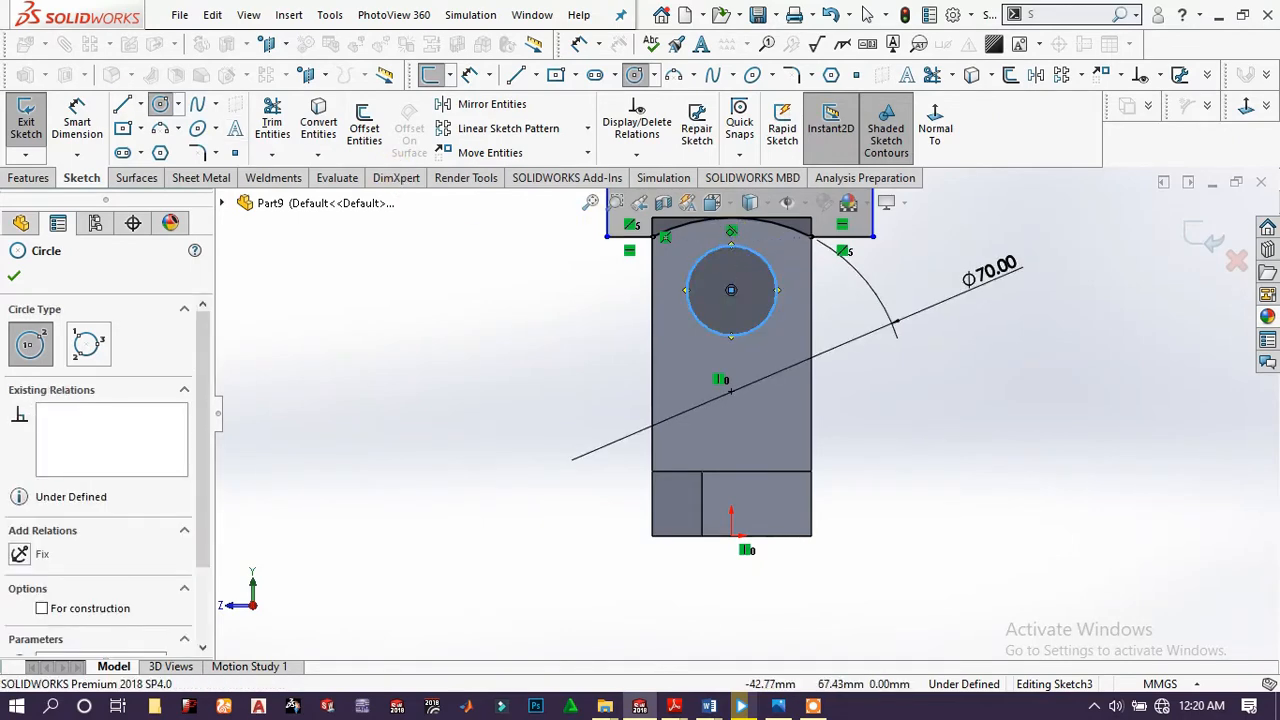
left_click(77, 120)
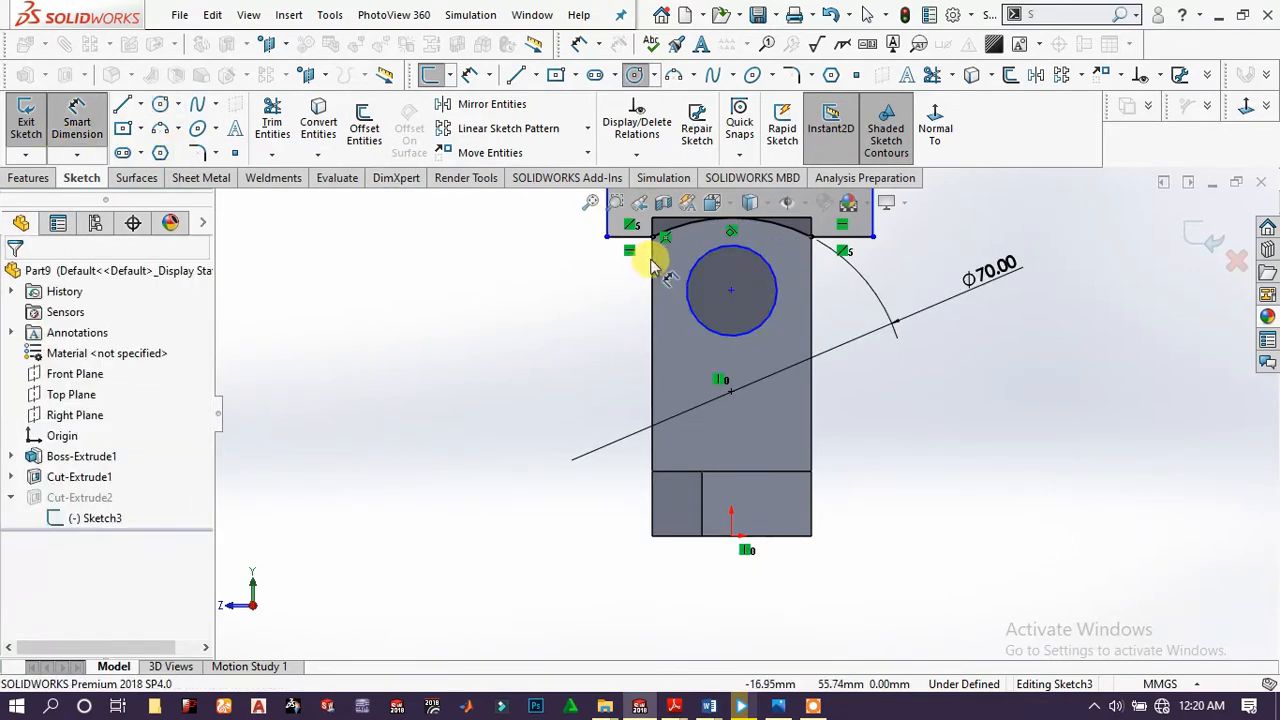
left_click(770, 270)
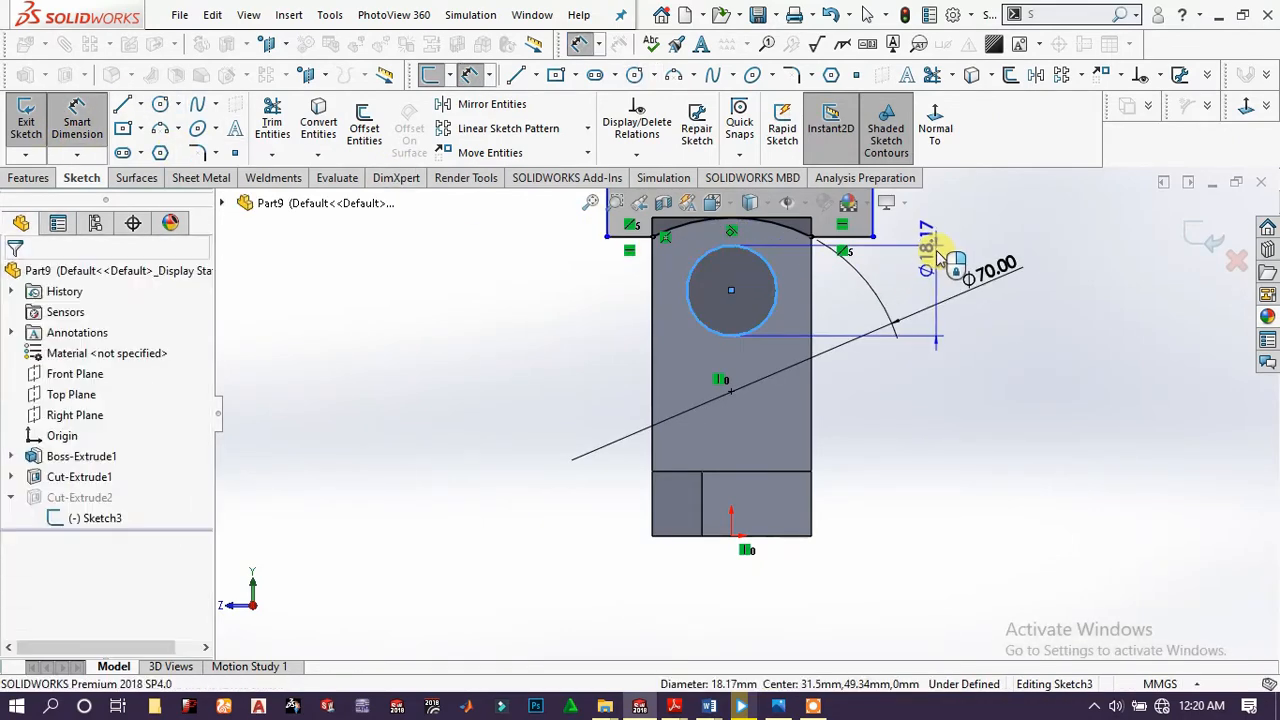
left_click(942, 255)
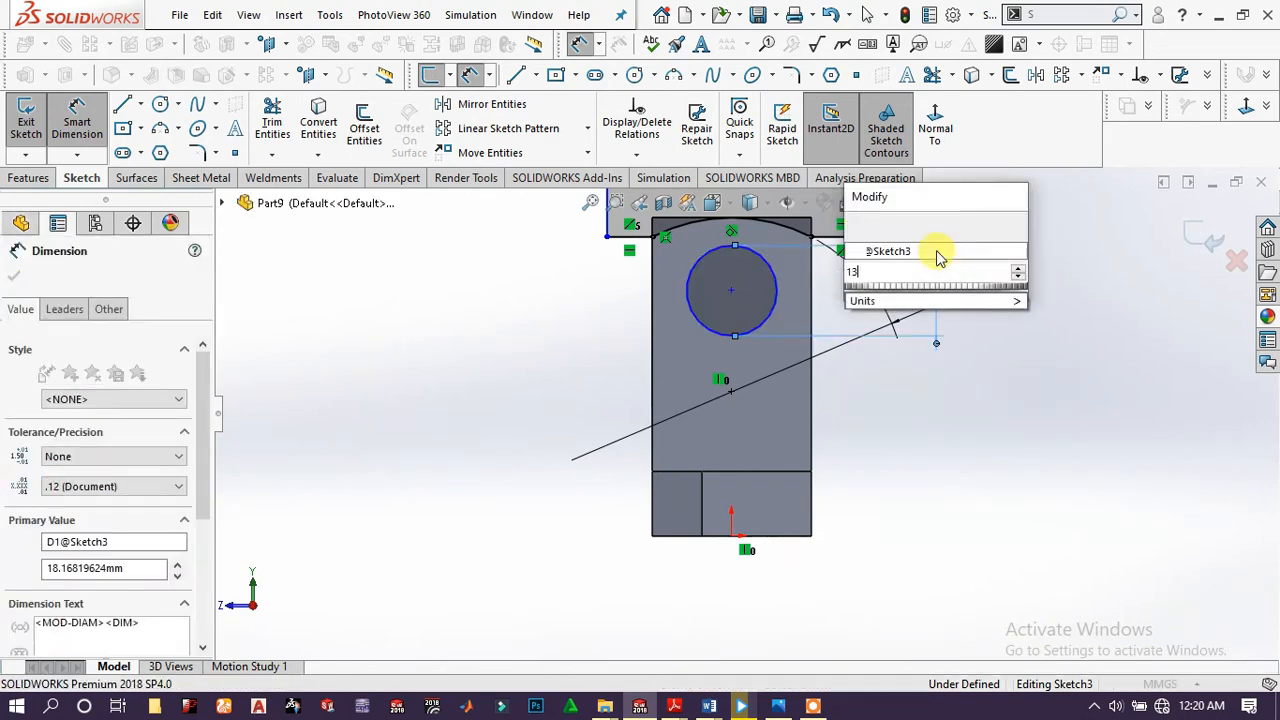
key("Return")
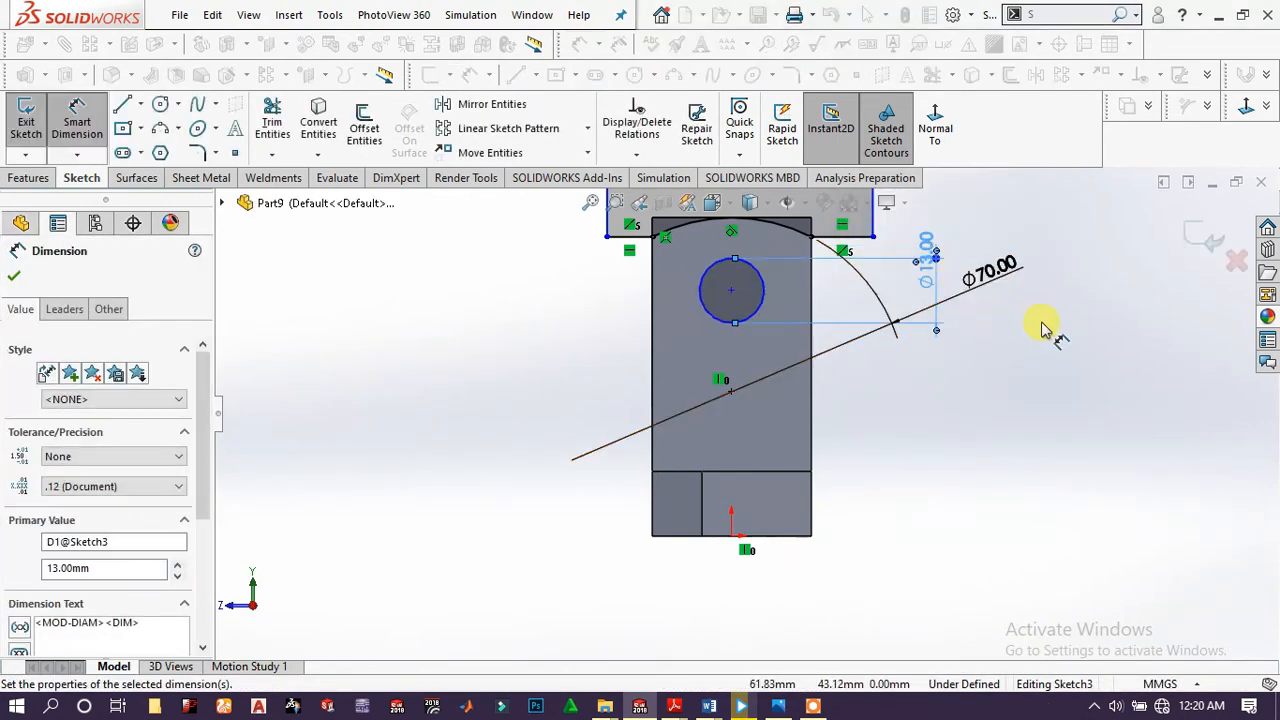
left_click(1042, 328)
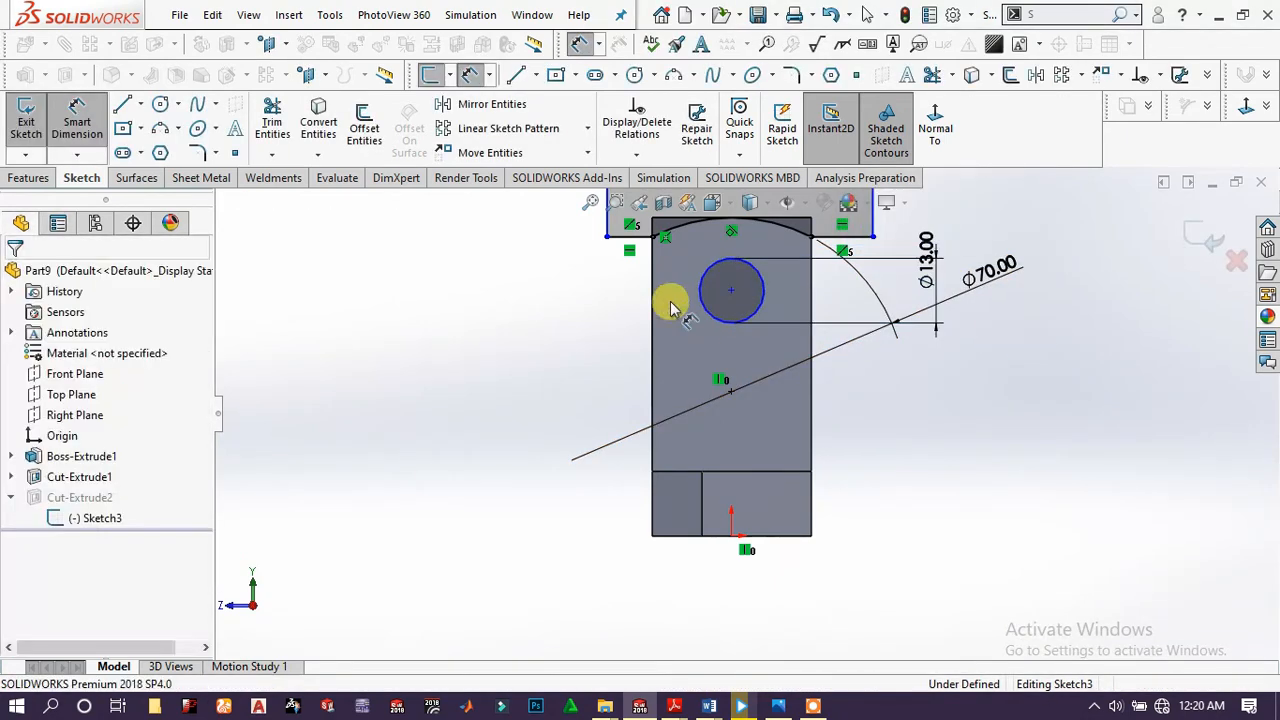
- Dimension the hole circle's center 46 mm above the bracket's bottom edge
left_click(731, 291)
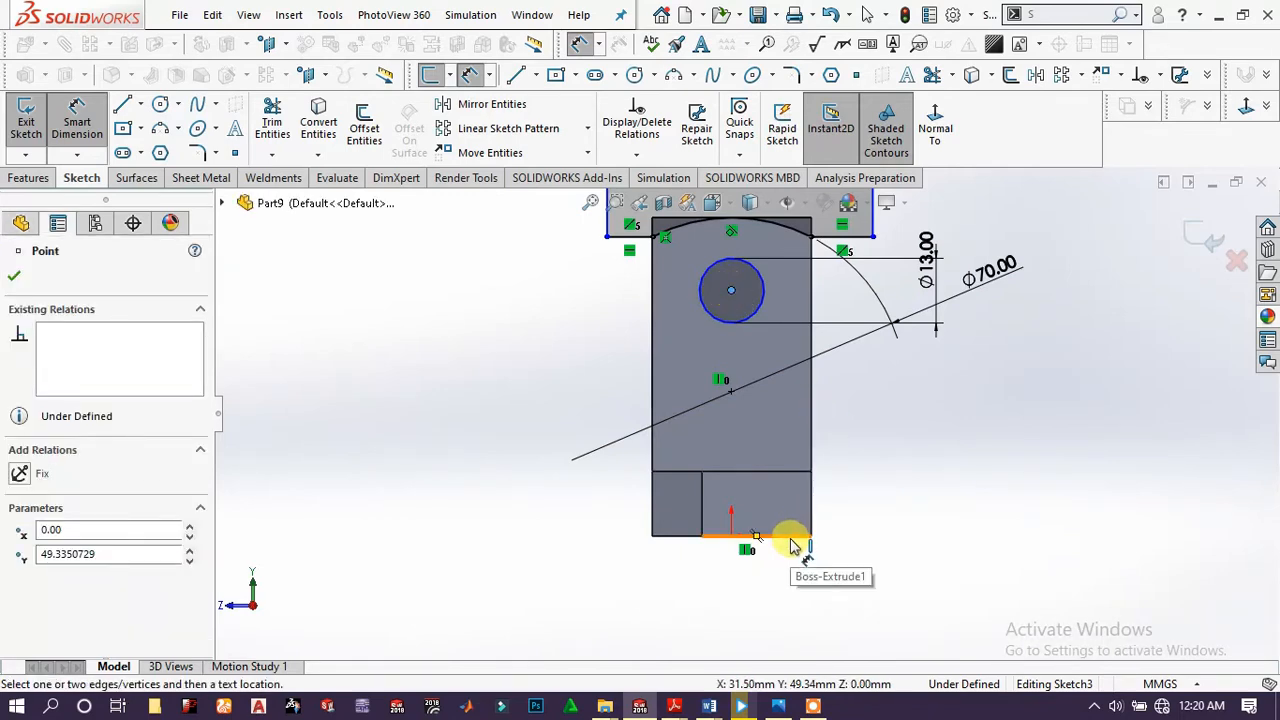
left_click(790, 538)
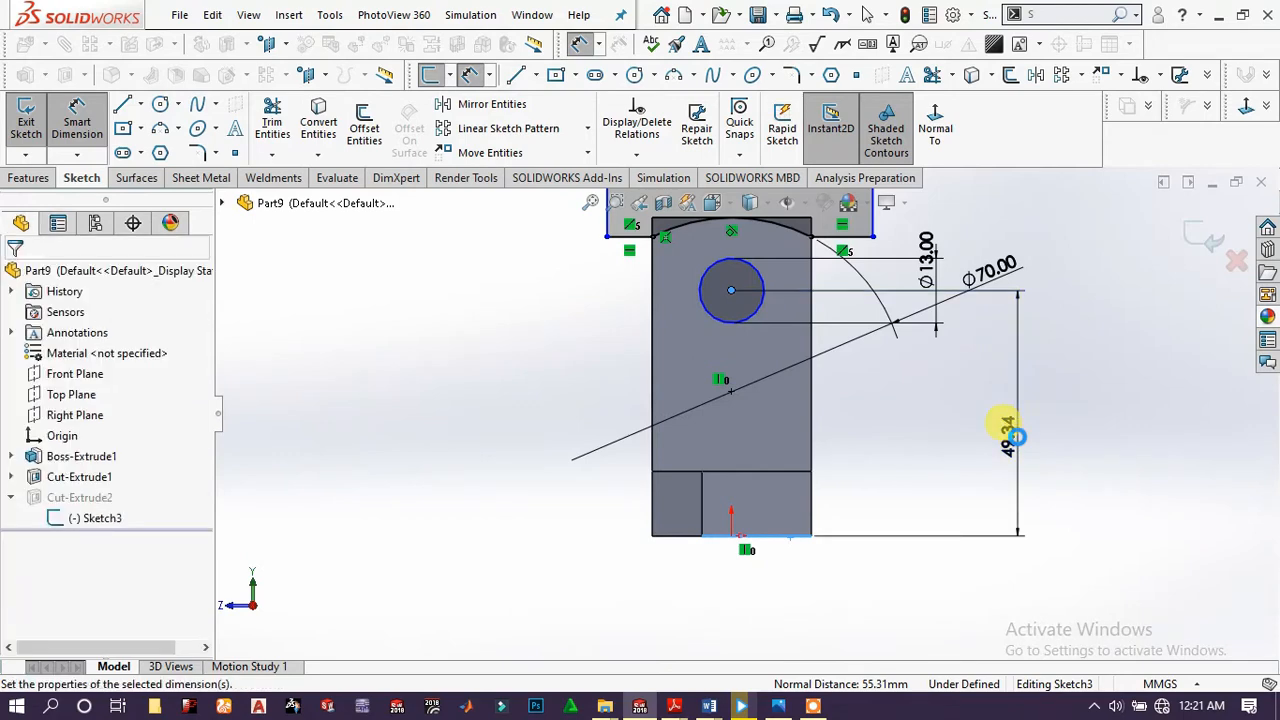
left_click(1015, 437)
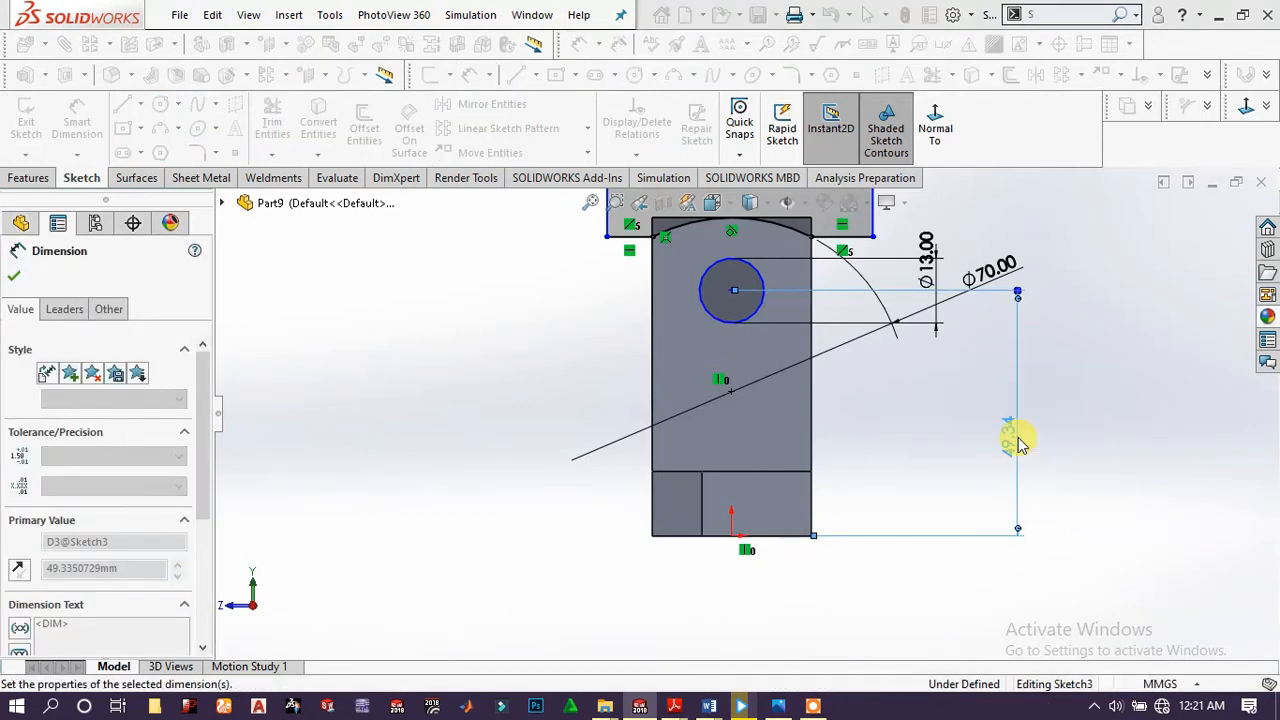
type("46")
key("Return")
right_click(1120, 385)
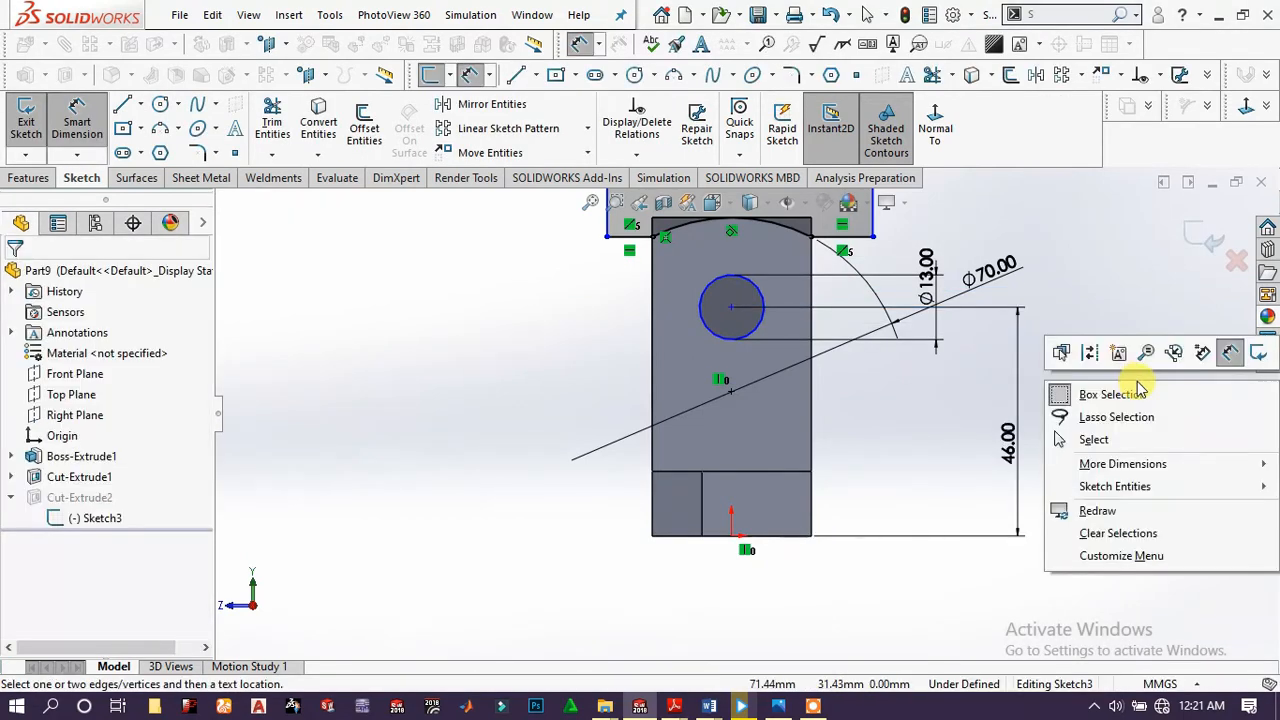
left_click(1138, 392)
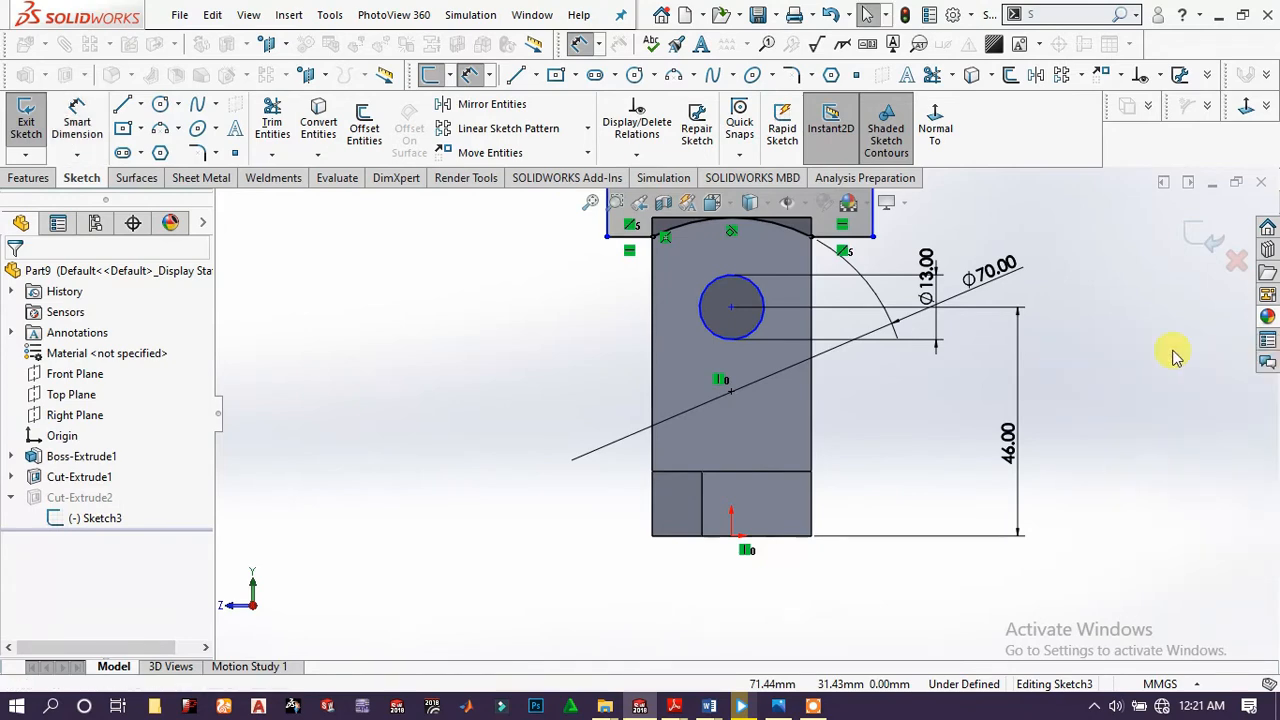
- Align the hole's center with the origin using a vertical relation and exit the sketch to rebuild the cut
left_click(732, 309)
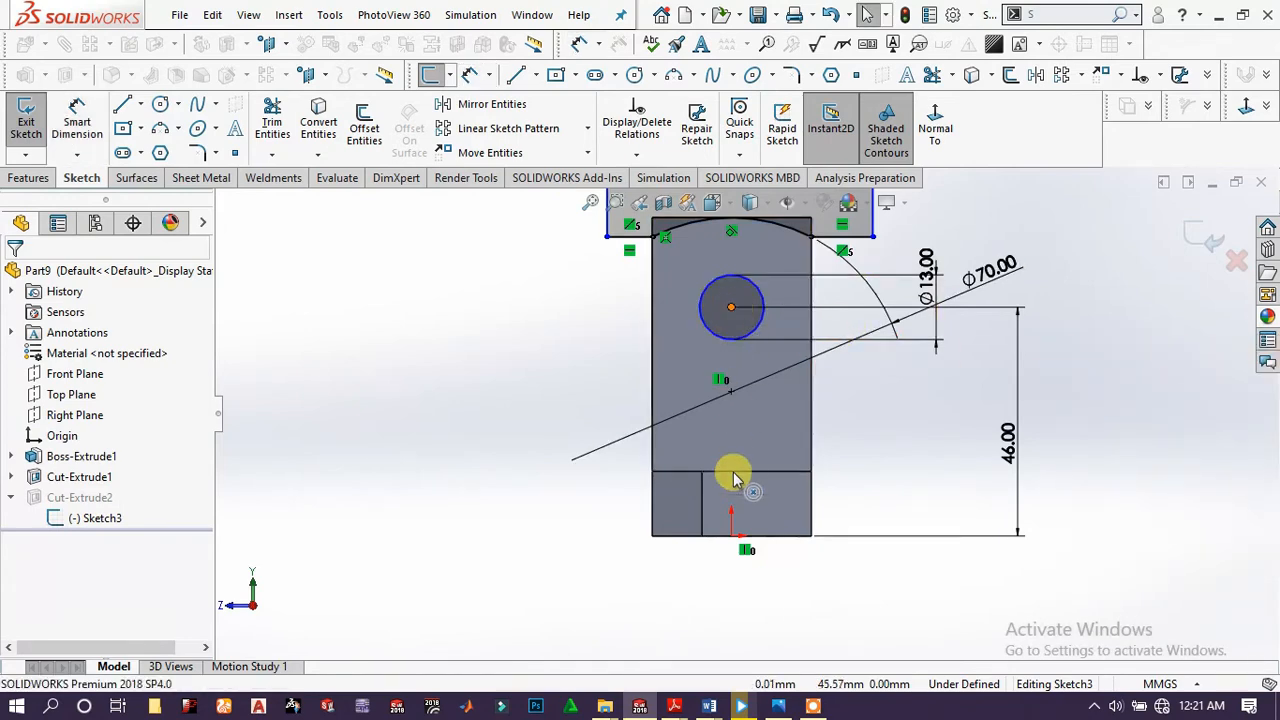
left_click(733, 536, "ctrl")
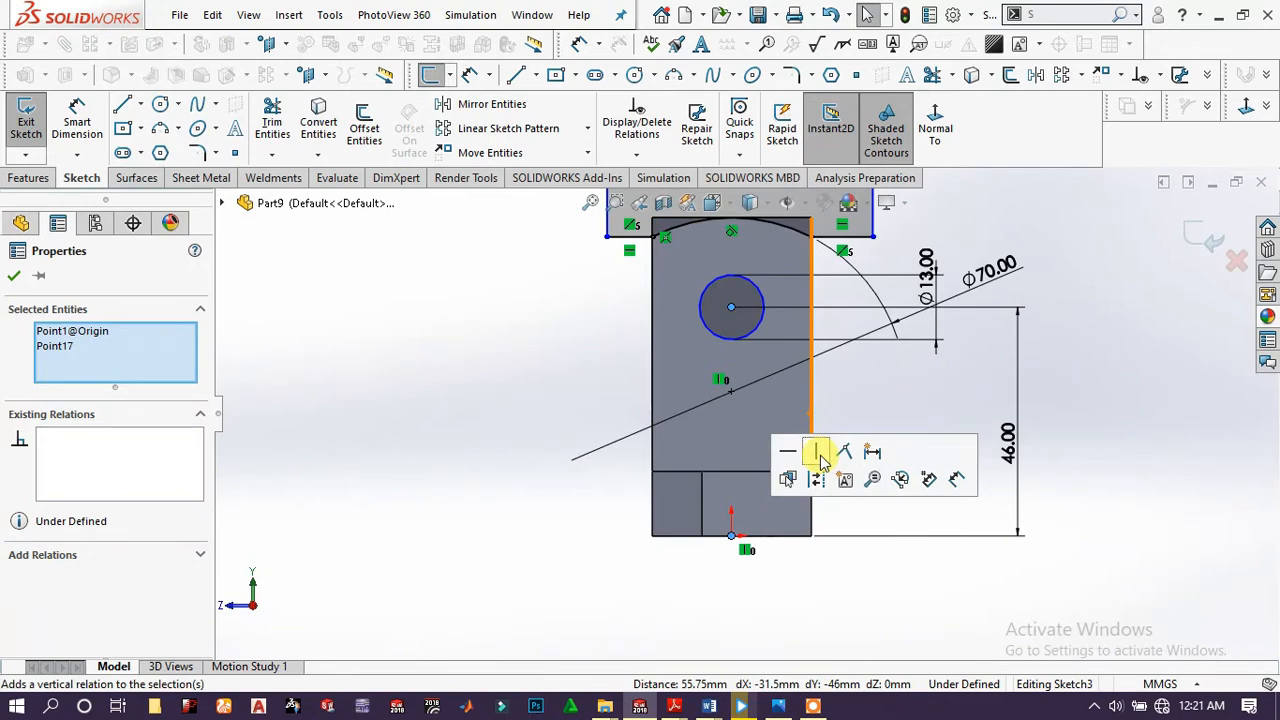
left_click(820, 458)
left_click(586, 357)
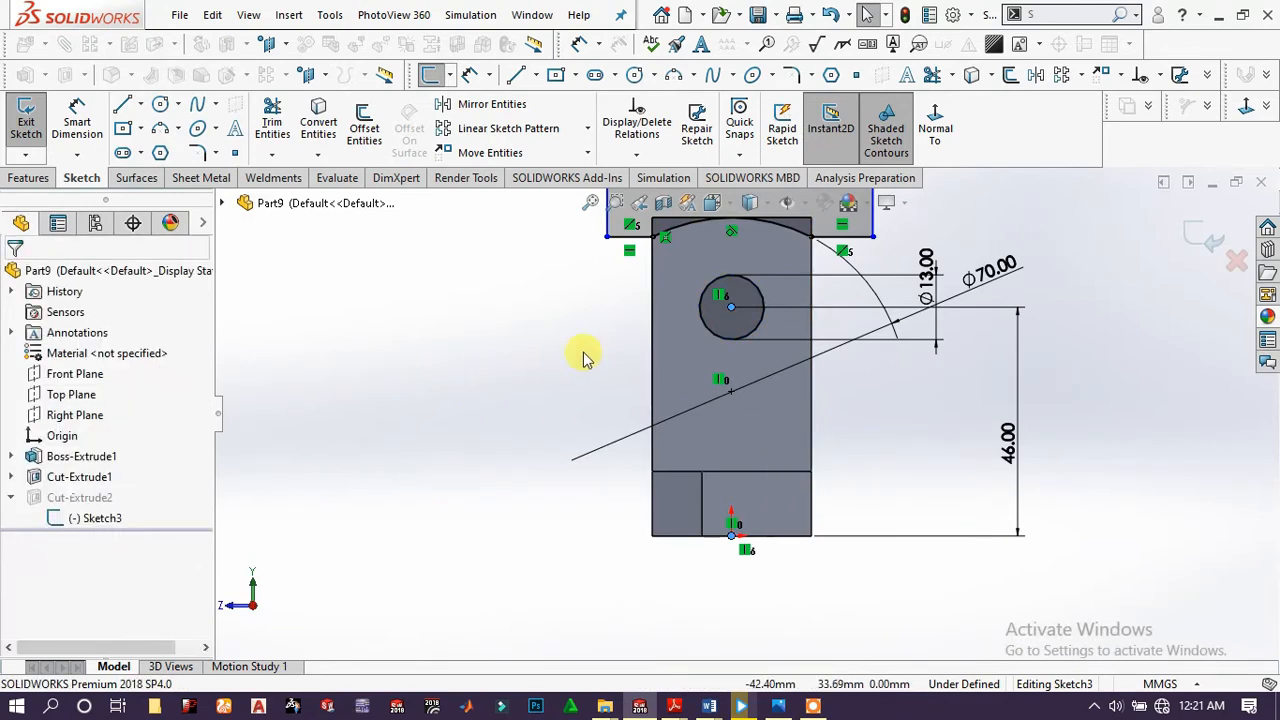
left_click(1198, 242)
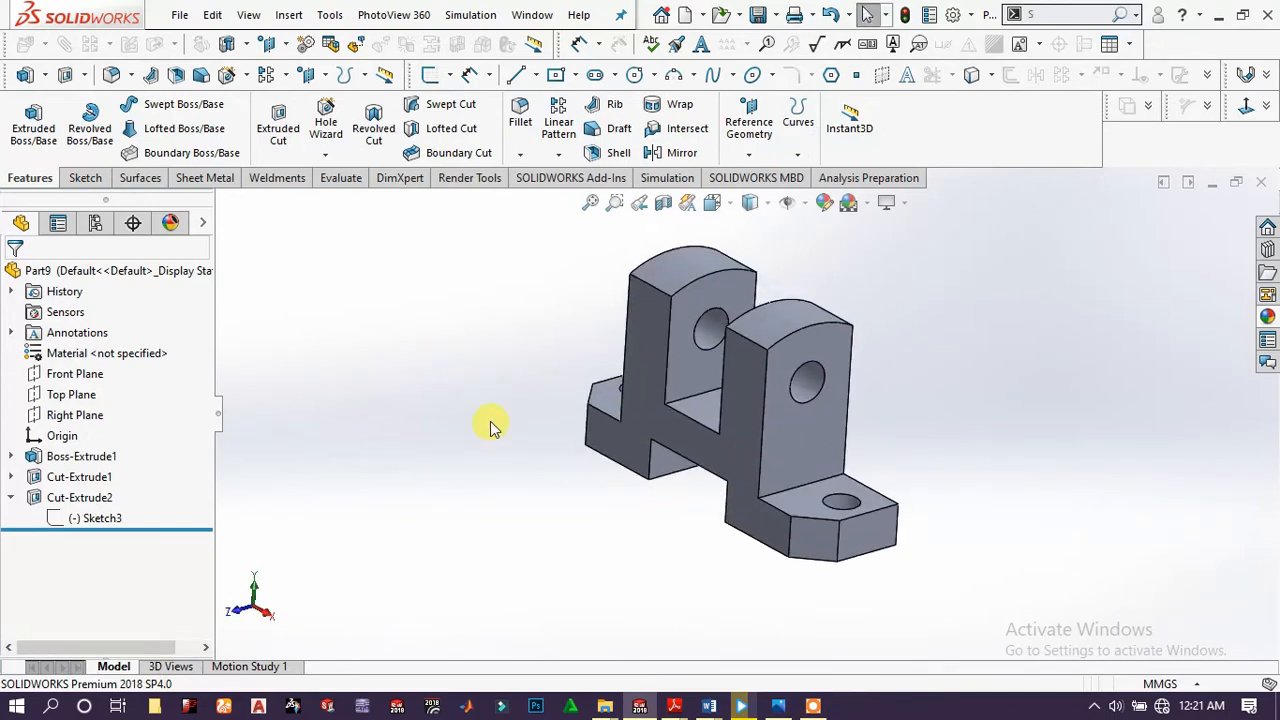
- Show the bracket in isometric view and open the appearance library
key("space")
left_click(660, 330)
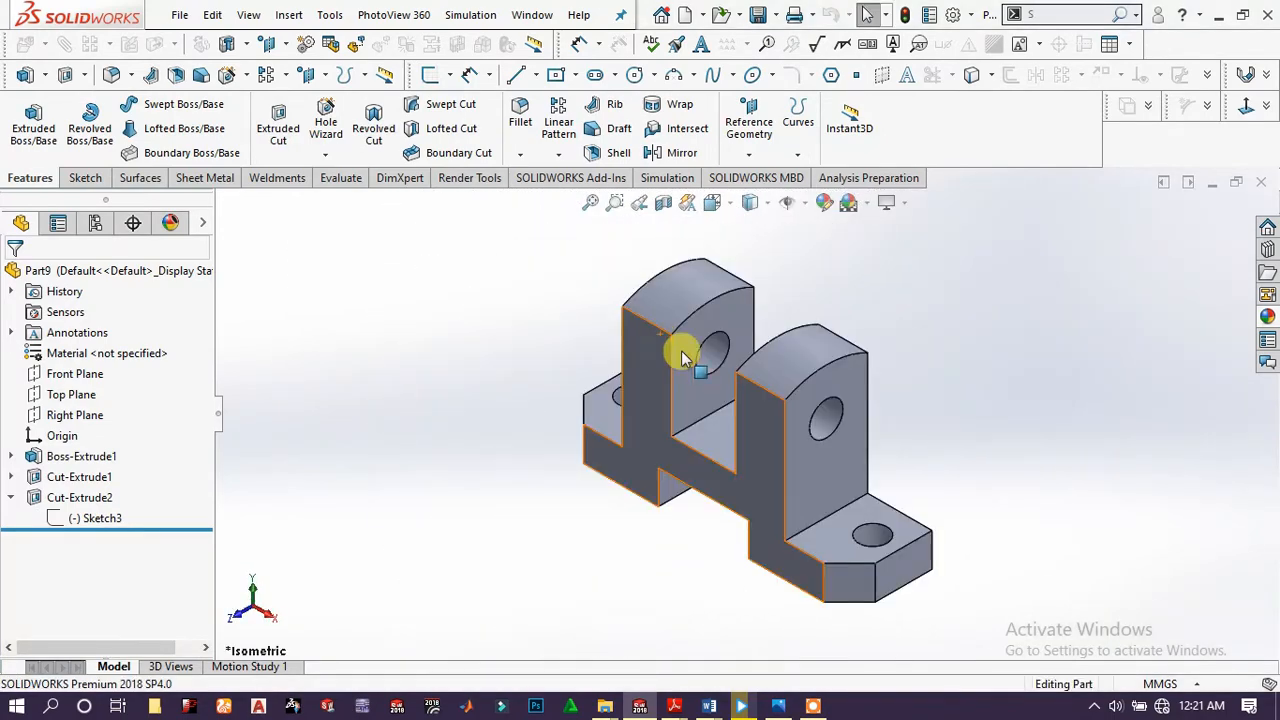
scroll(984, 456, "up", 1)
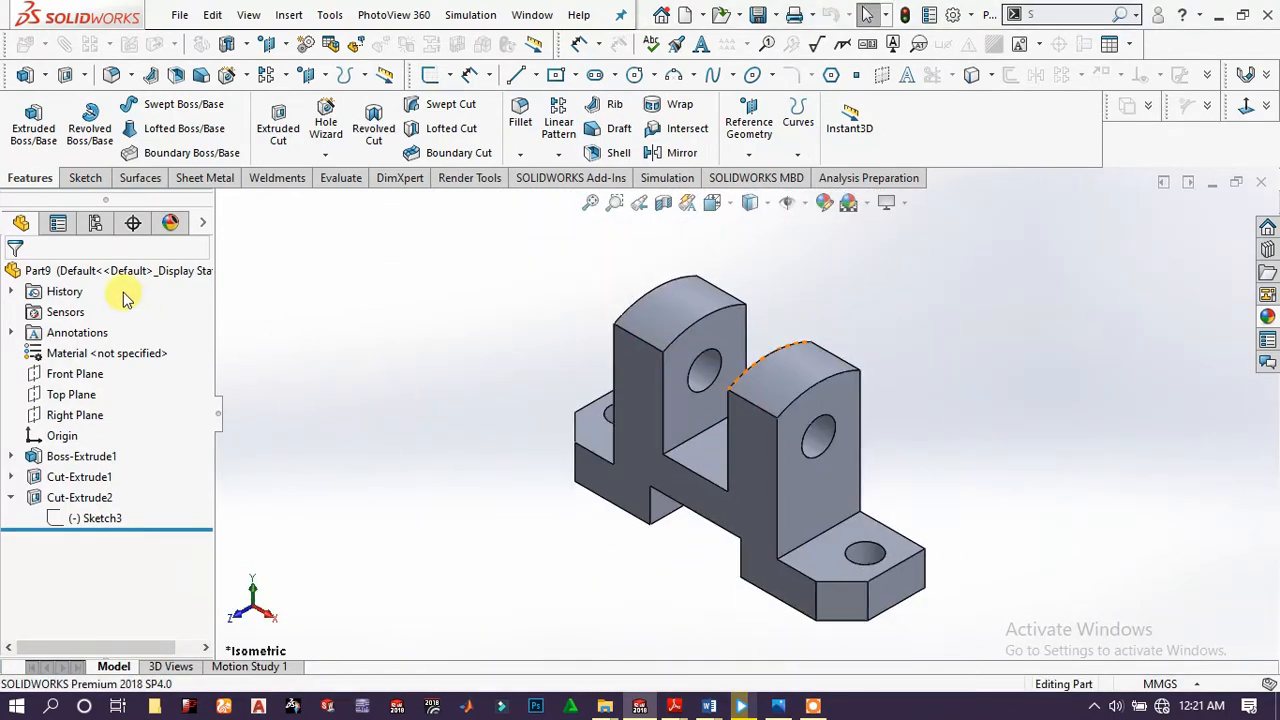
left_click(90, 275)
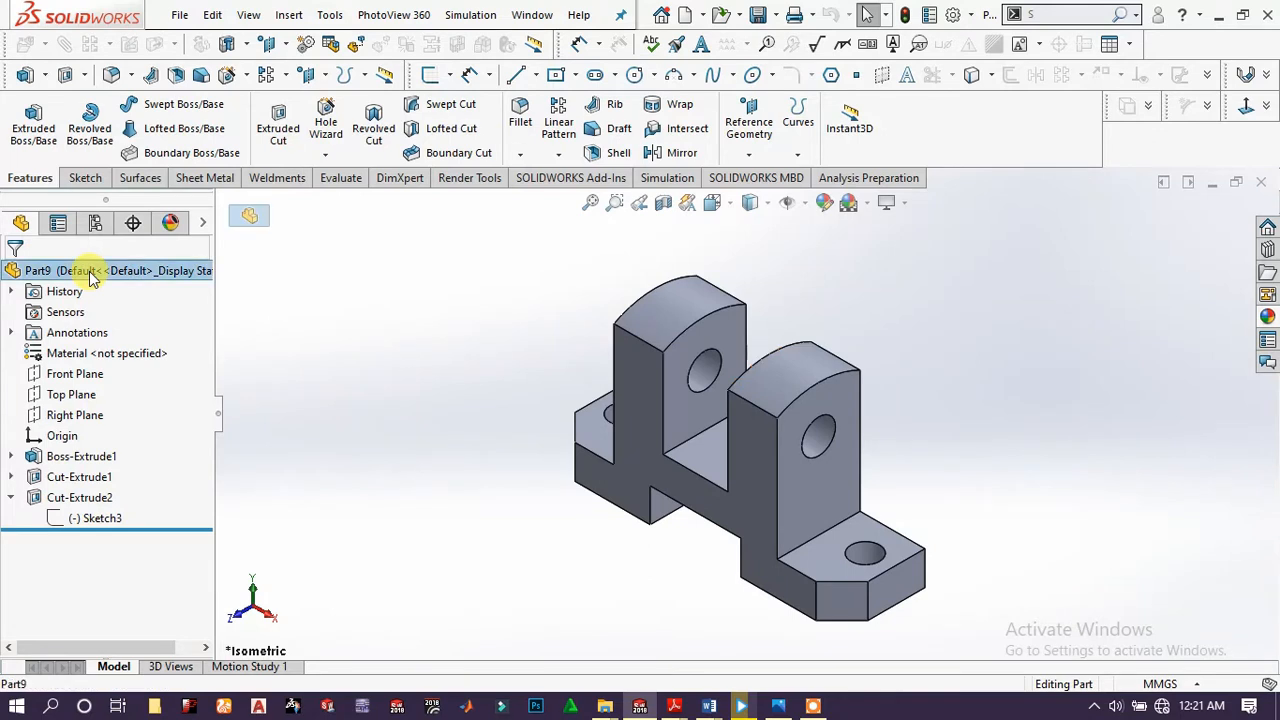
left_click(169, 223)
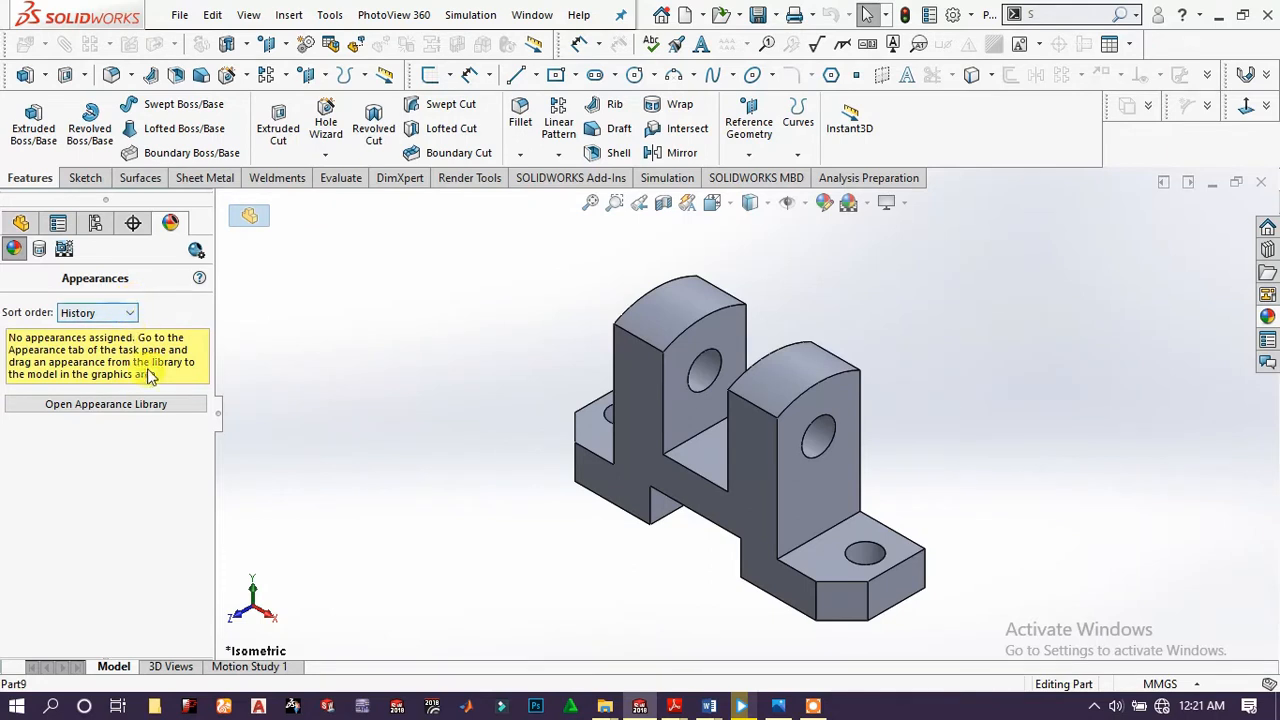
left_click(148, 404)
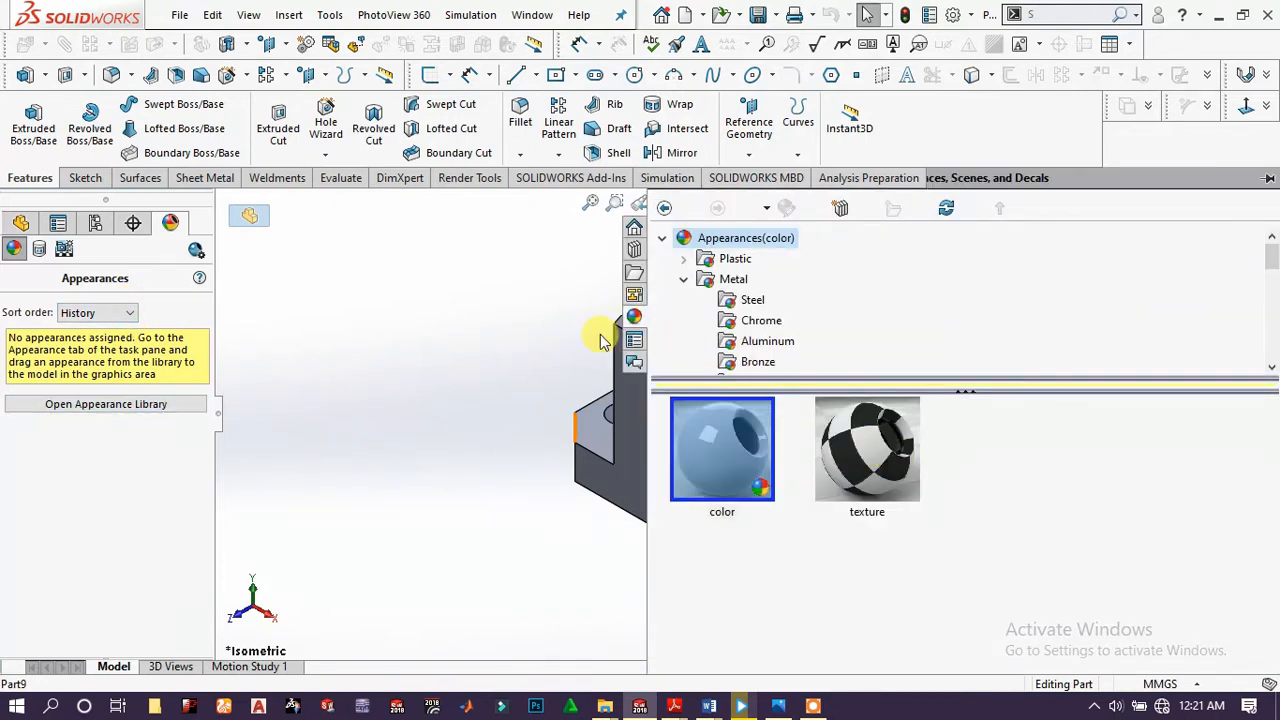
- Apply the chromium plate appearance from the Chrome metals to the bracket's body
left_click(752, 325)
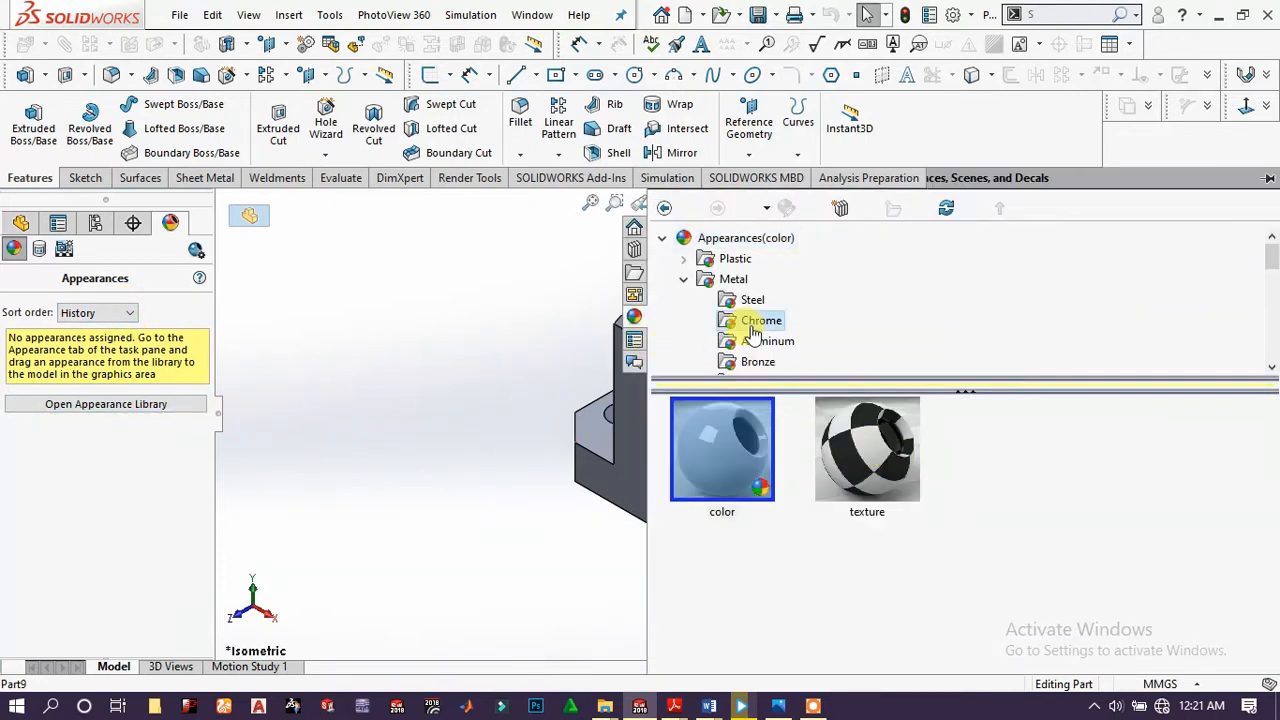
left_click(727, 460)
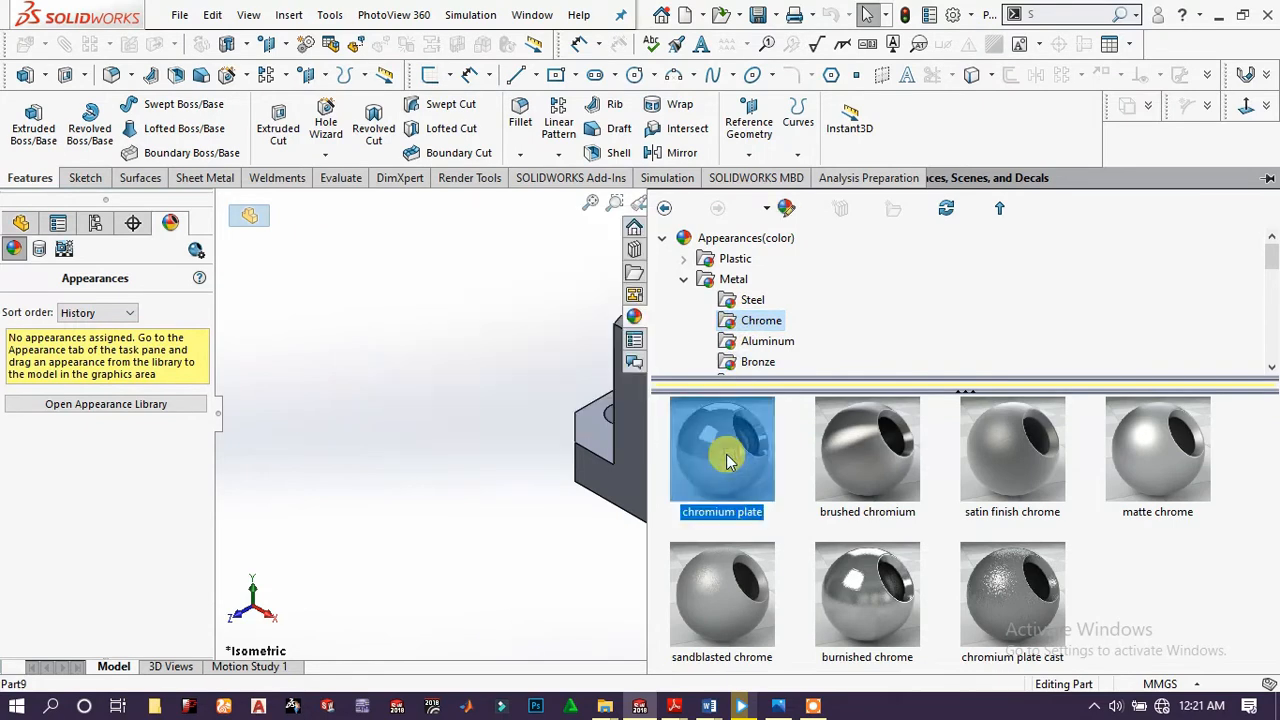
mouse_move(727, 460)
left_click_drag(727, 460, 641, 437)
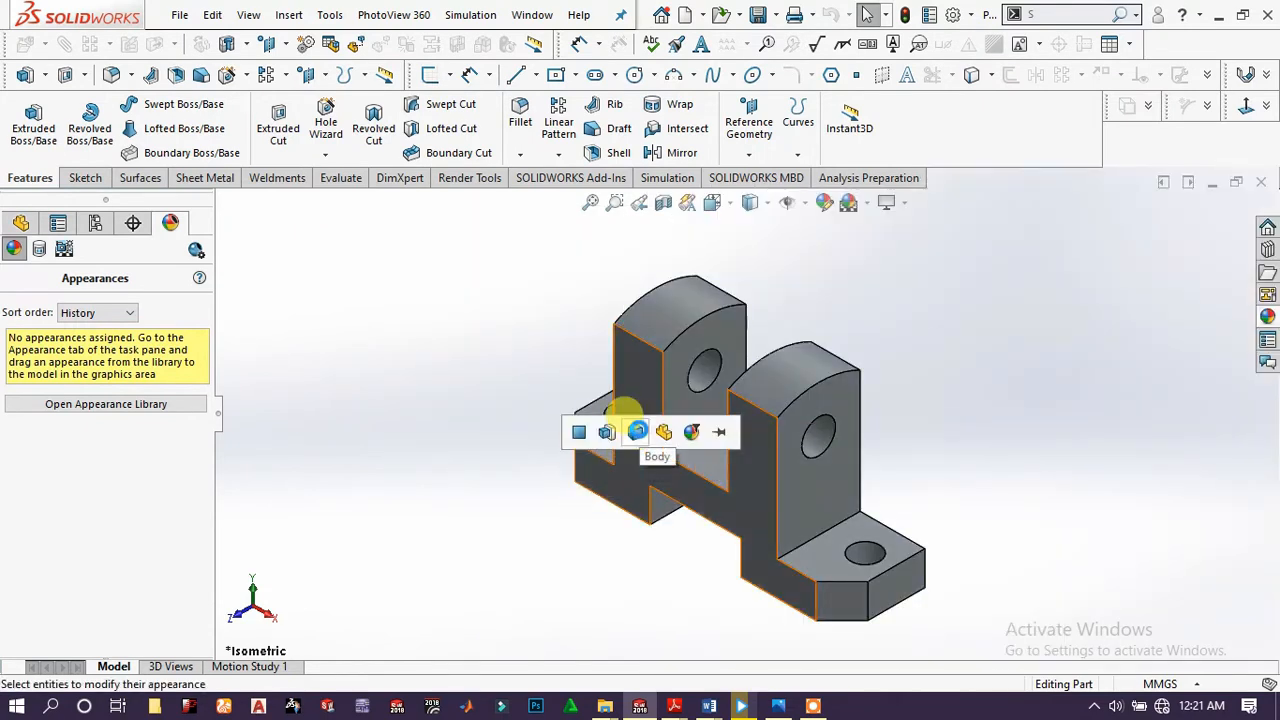
left_click(638, 431)
scroll(977, 466, "down", 2)
scroll(690, 470, "up", 2)
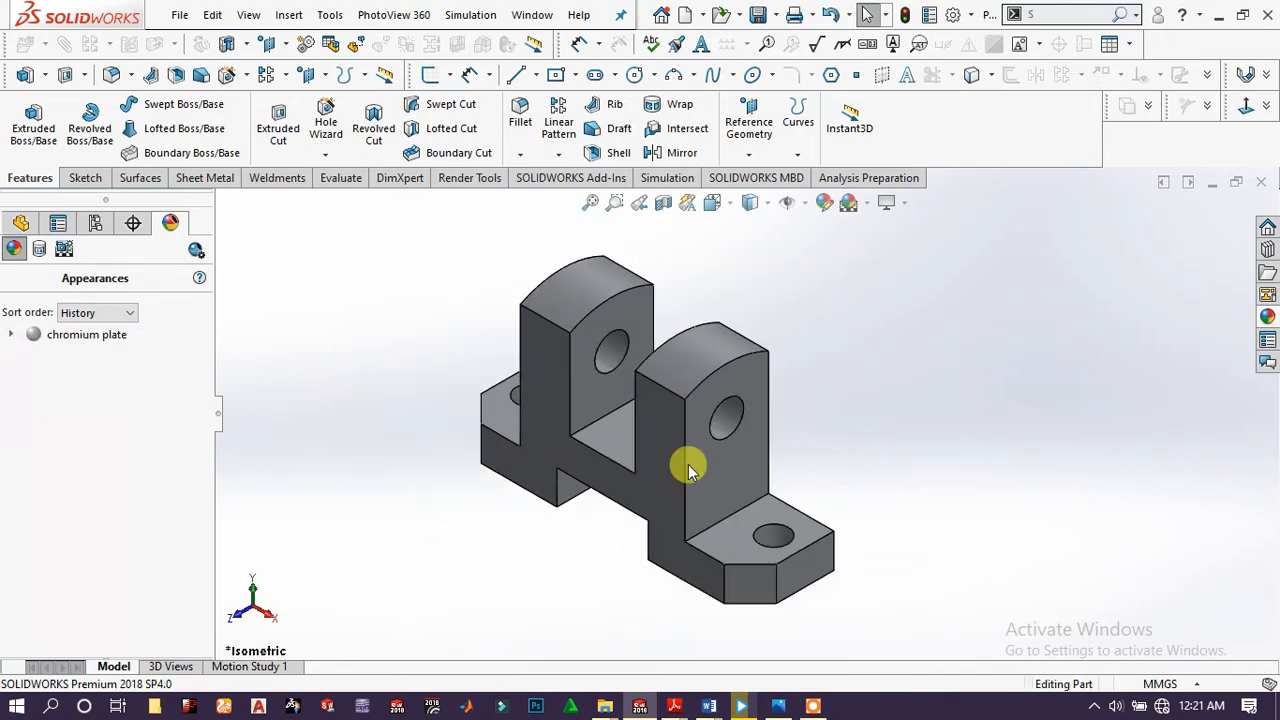
middle_click_drag(690, 470, 662, 331)
scroll(662, 331, "down", 2)
middle_click(662, 331)
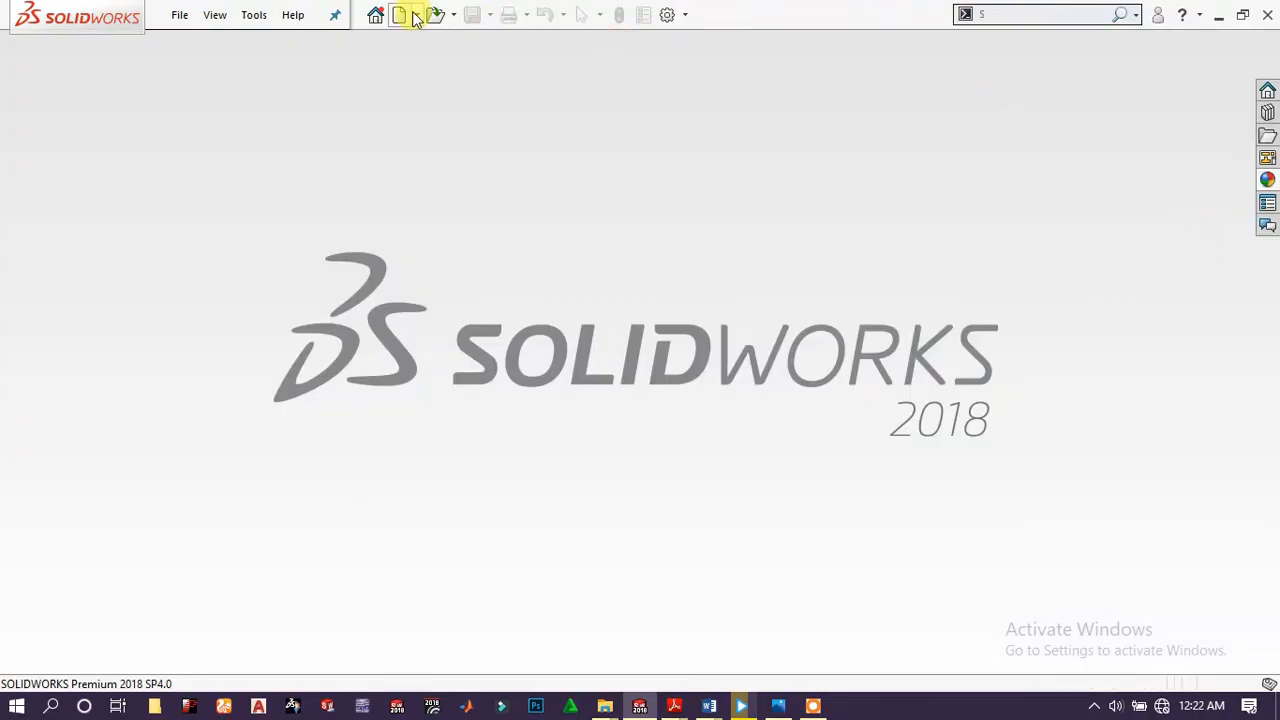
- Create a new part document and start a sketch on the Right Plane
left_click(403, 16)
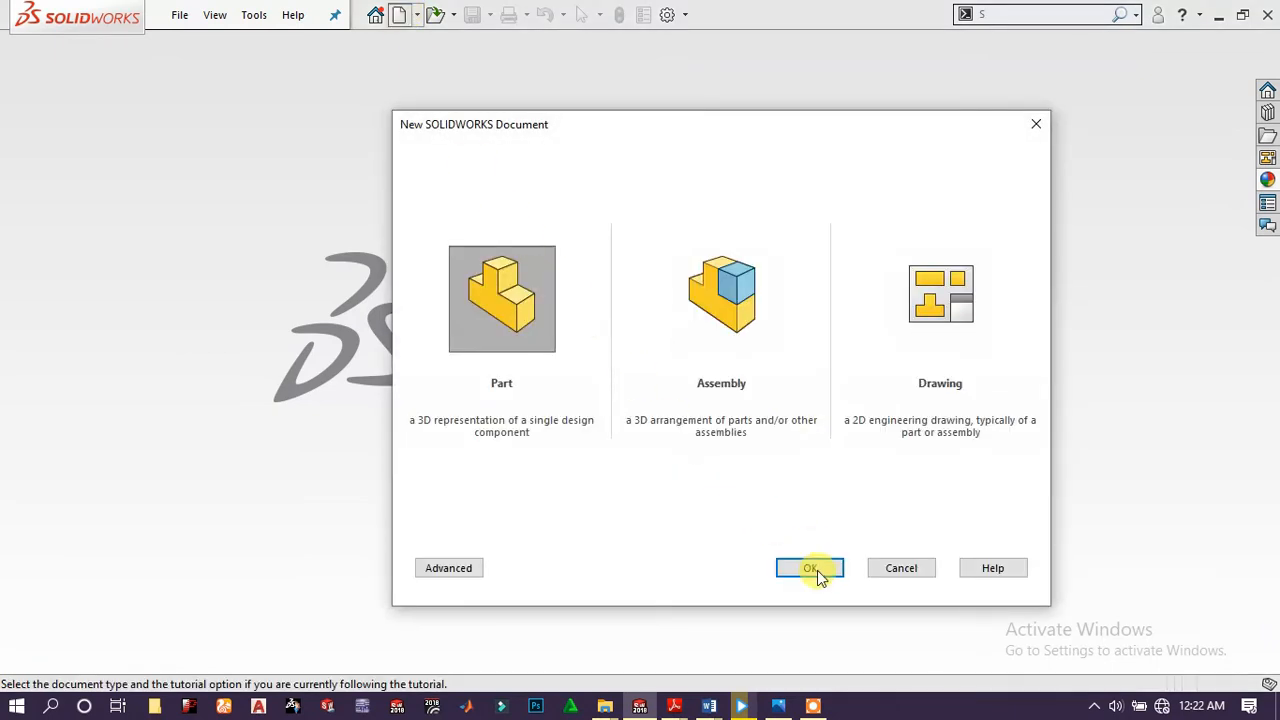
left_click(812, 570)
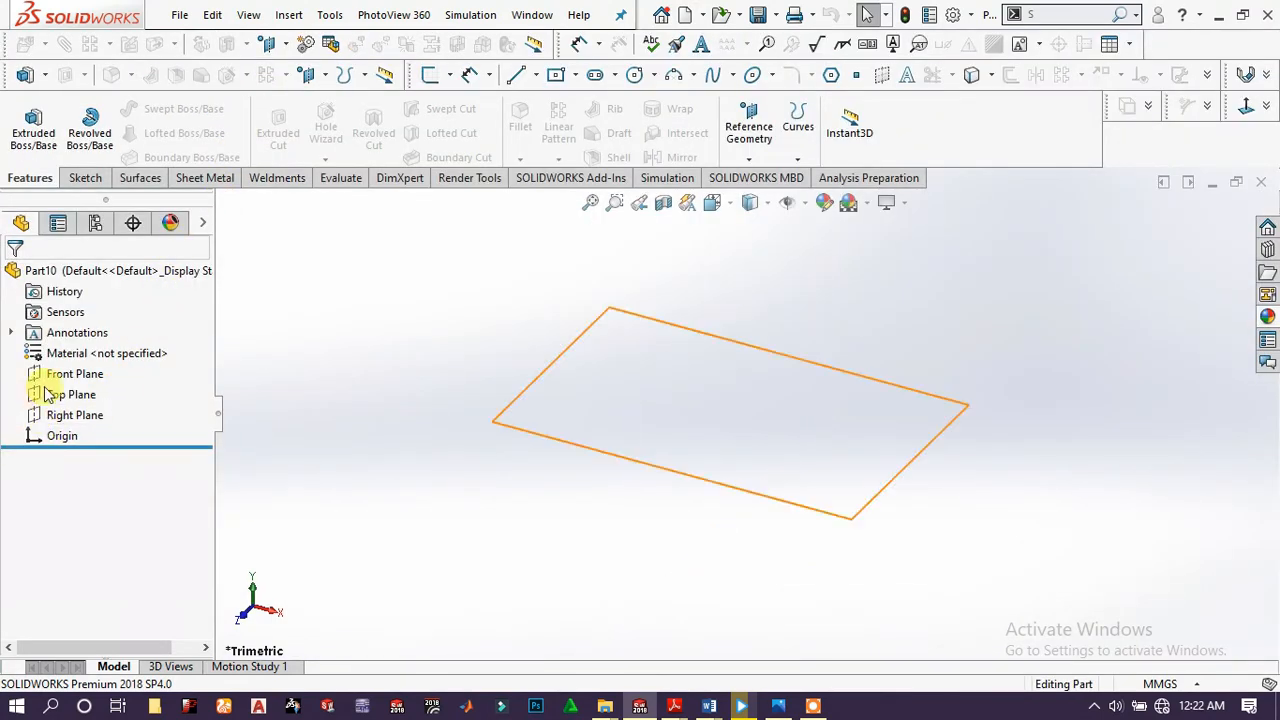
left_click(68, 414)
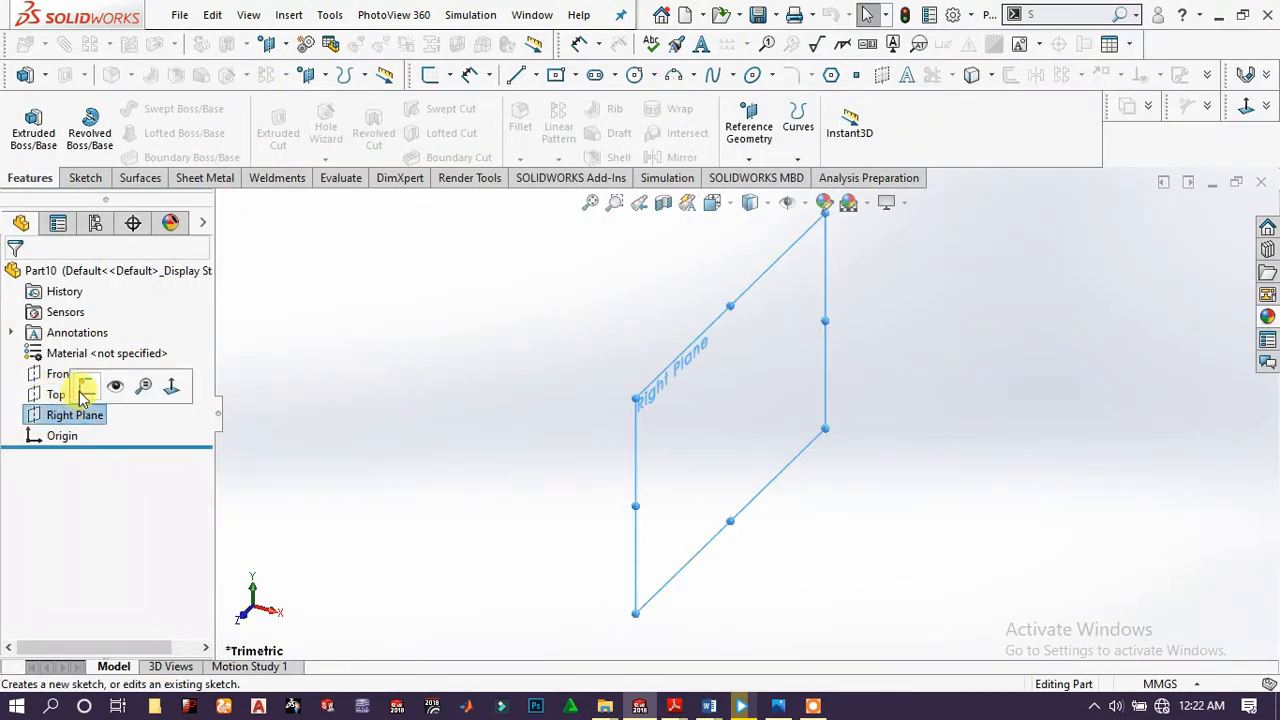
left_click(81, 386)
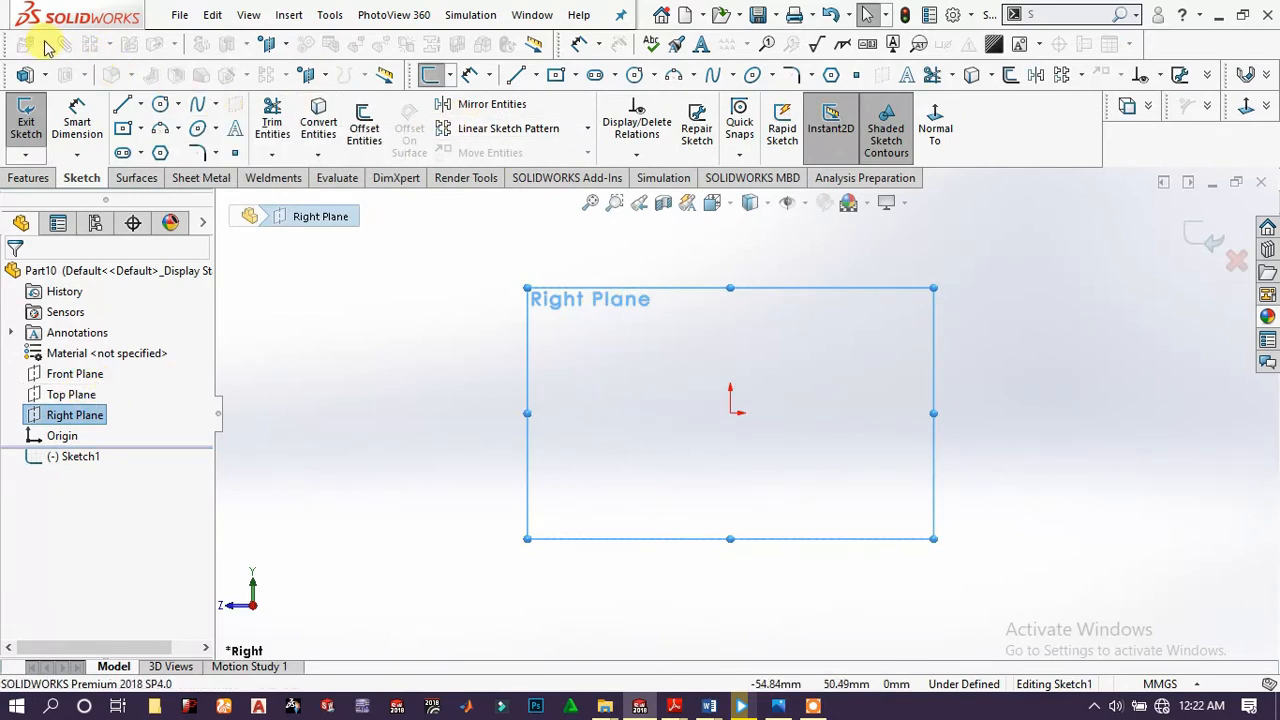
- Sketch a corner rectangle about 170 mm wide and 44 mm high with its lower edge level with the origin
left_click(121, 130)
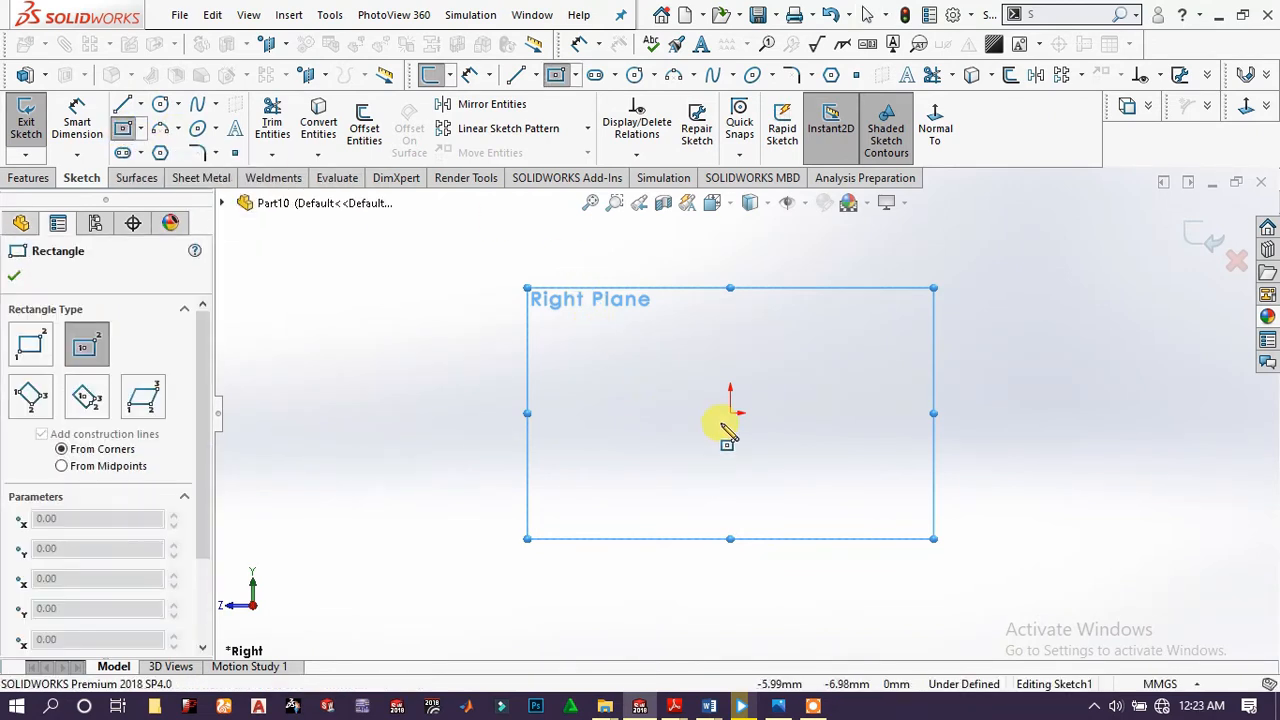
left_click(28, 343)
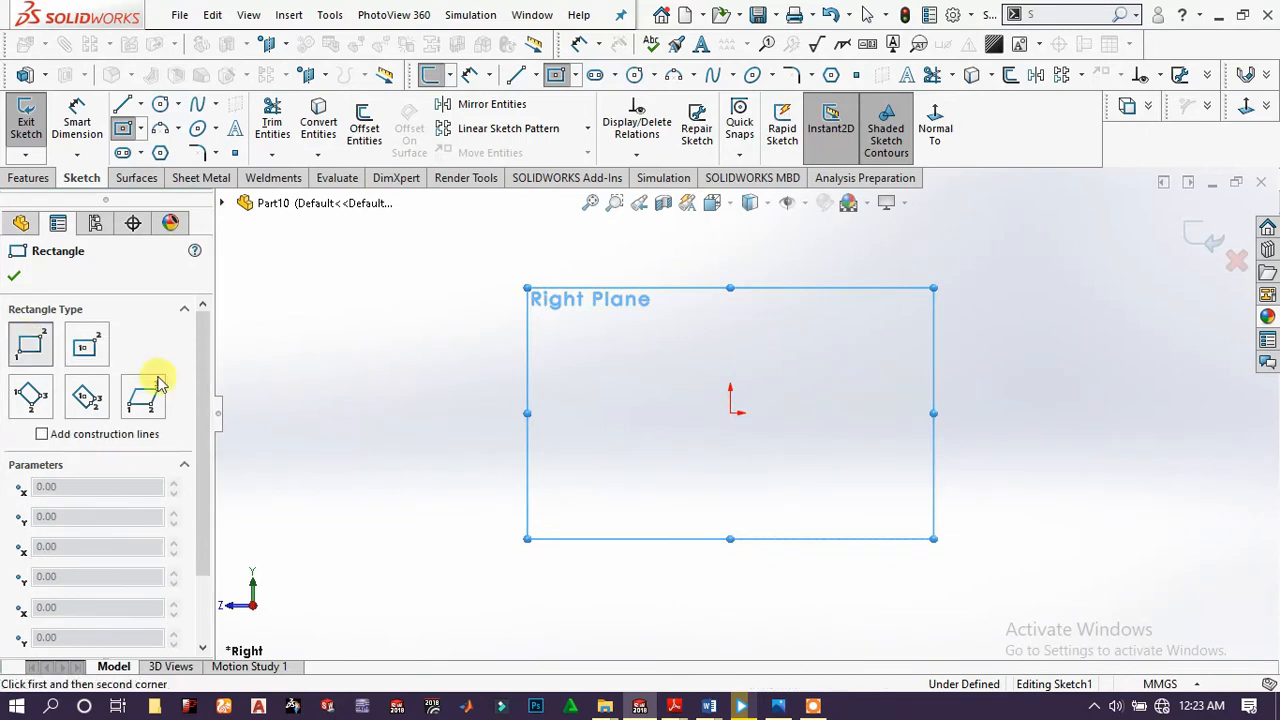
left_click(564, 414)
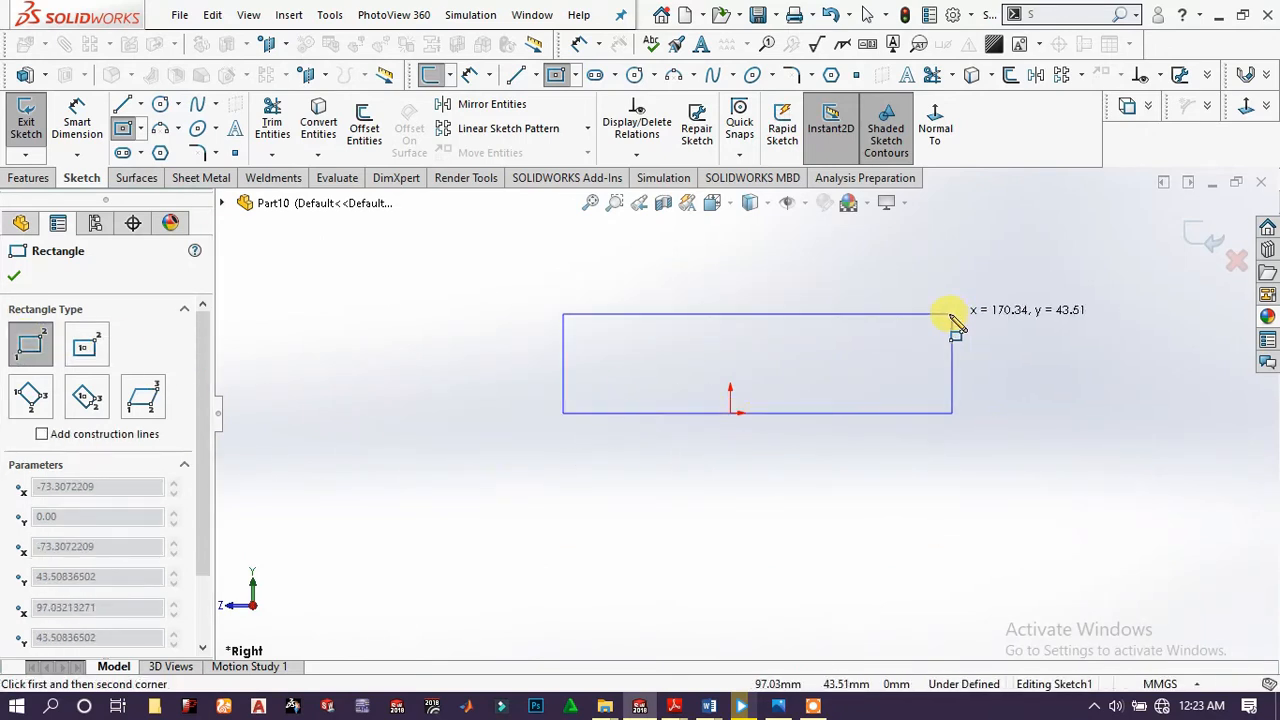
left_click(950, 314)
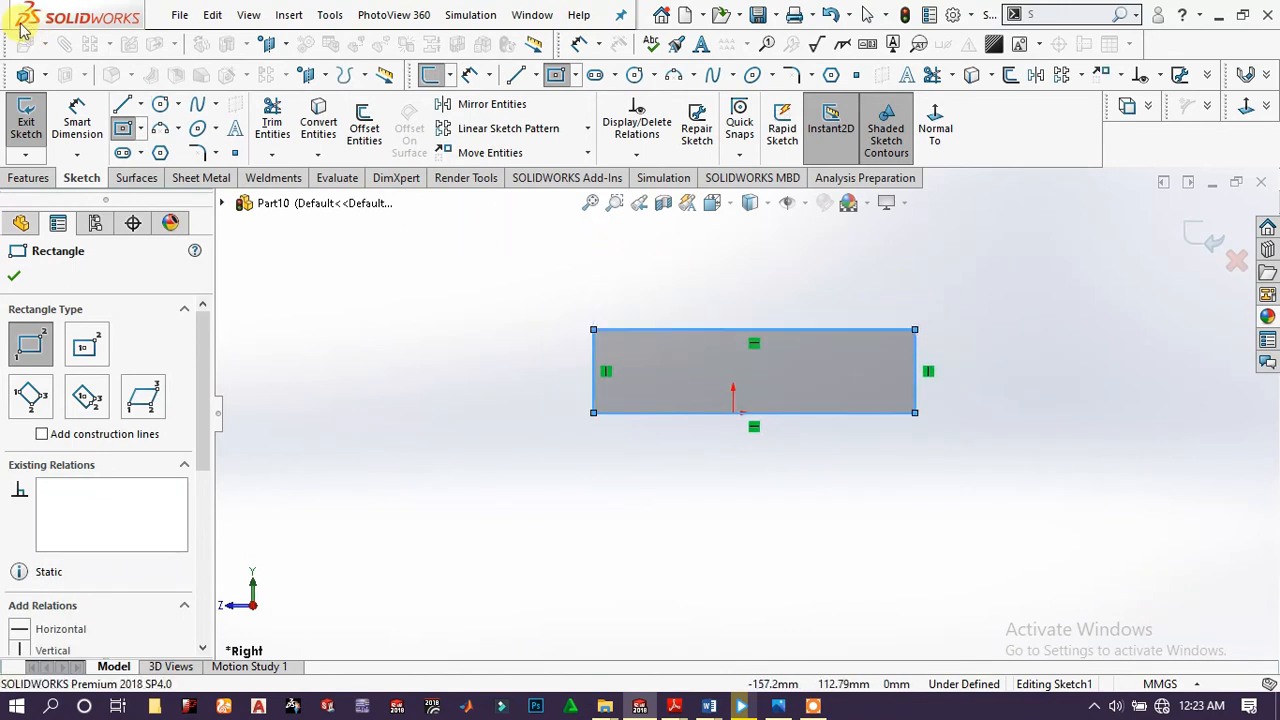
key("Escape")
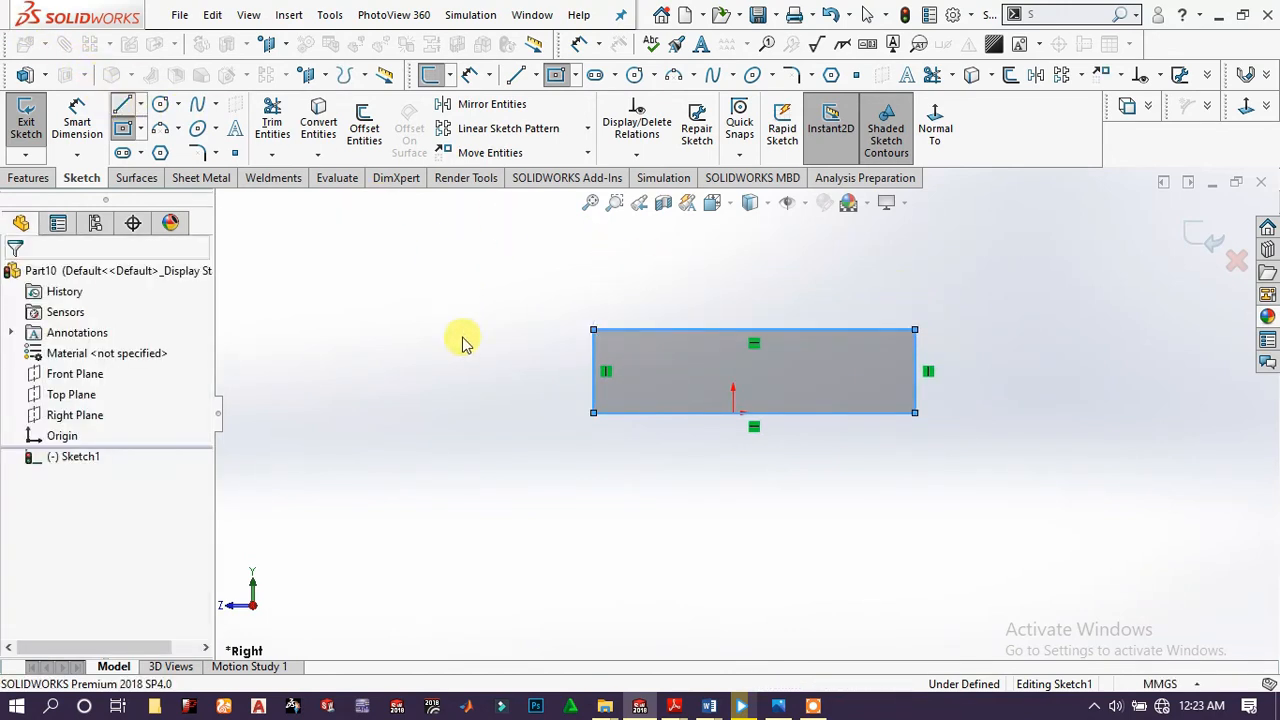
- Draw a vertical construction line in line with the origin, extending above and below the rectangle
key("l")
left_click(733, 412)
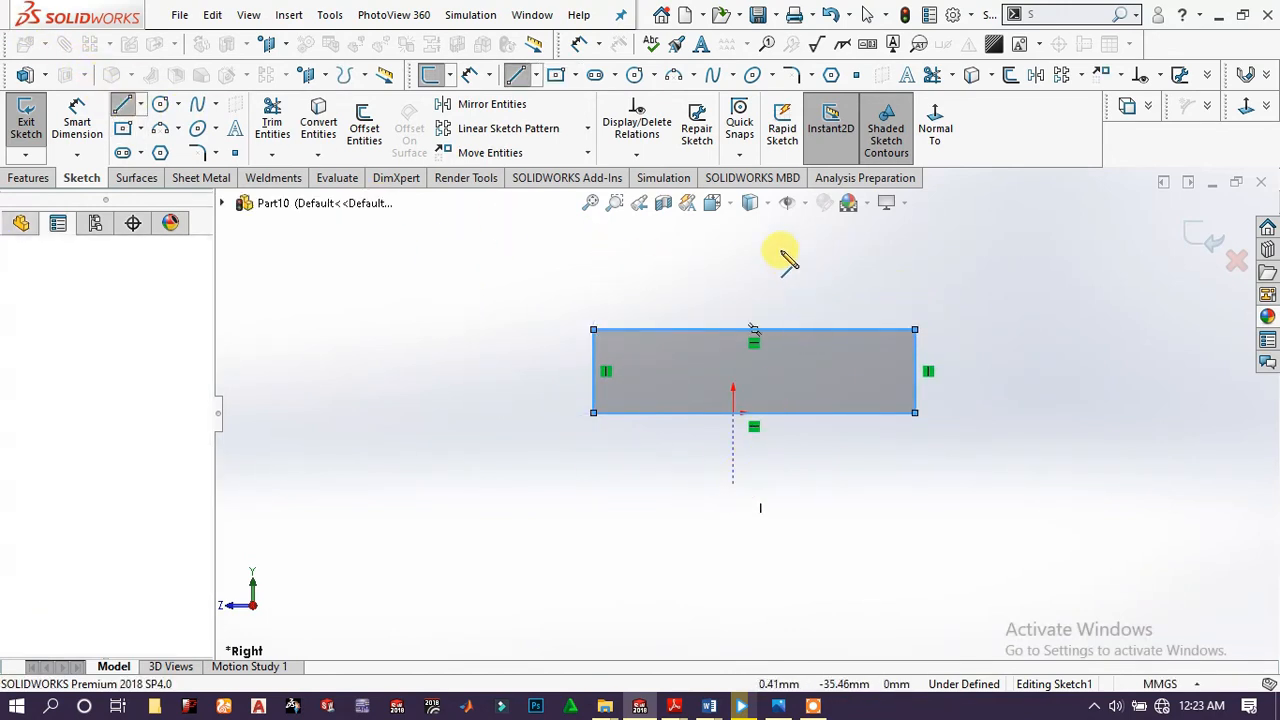
left_click(733, 219)
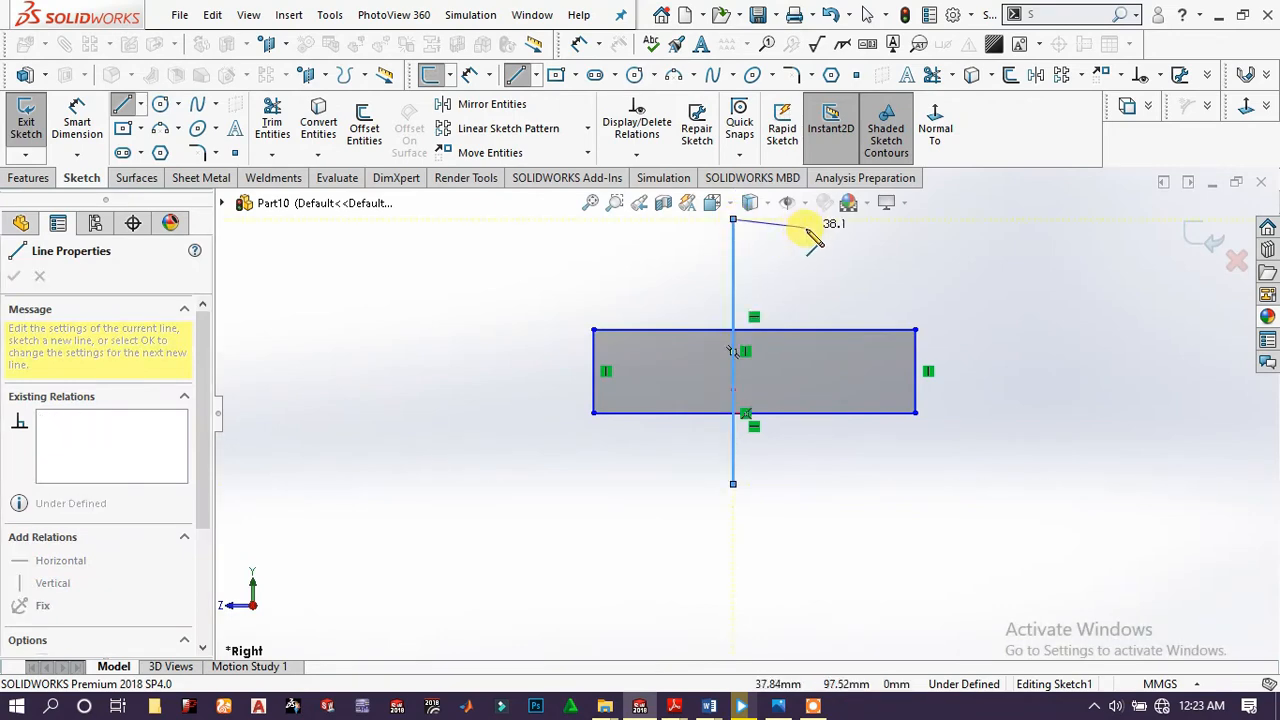
right_click(804, 226)
left_click(848, 204)
key("Escape")
- Make the rectangle's two vertical sides symmetric about the vertical construction line
left_click_drag(992, 390, 500, 370)
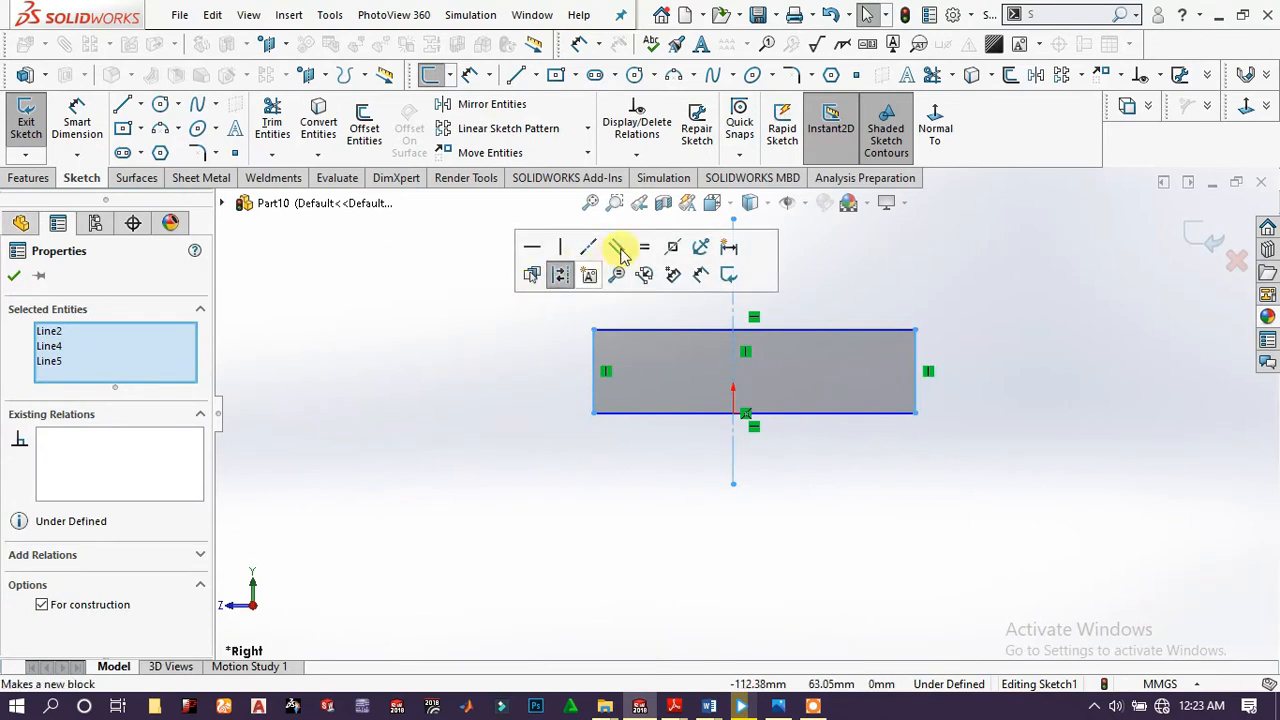
left_click(670, 248)
left_click(425, 383)
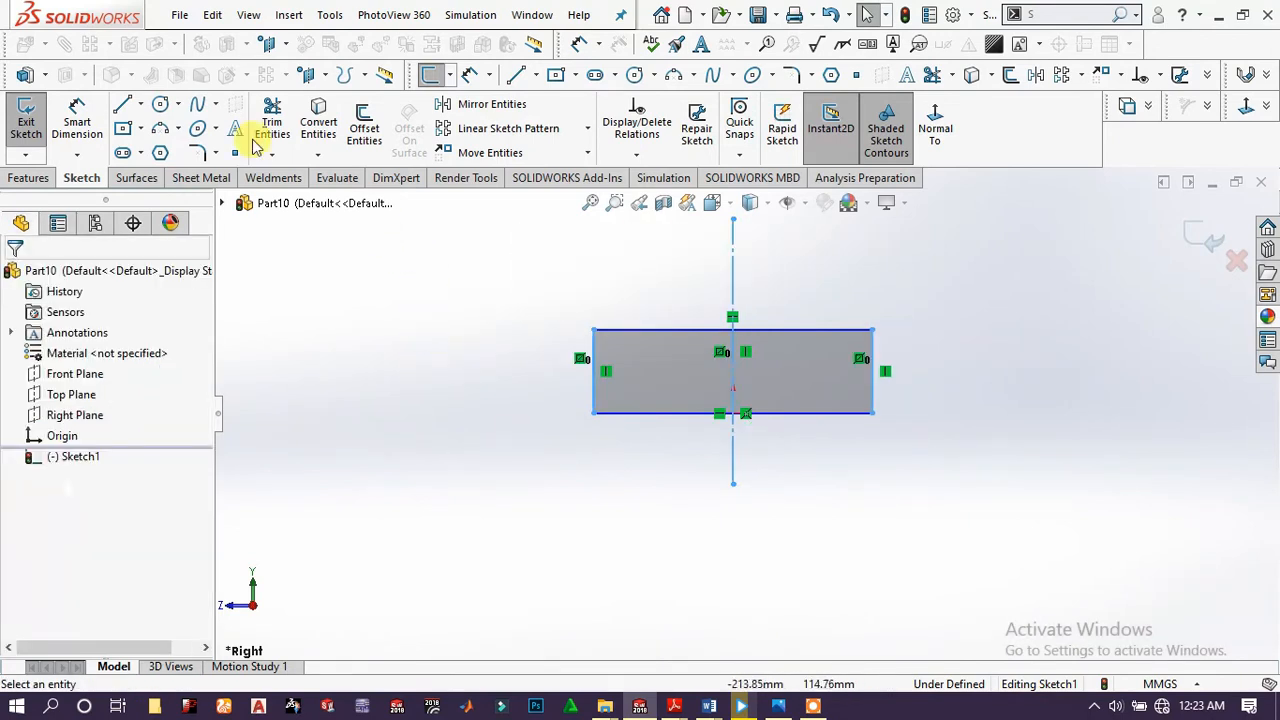
- Dimension the rectangle's lower edge and set its length to 90 mm
left_click(77, 122)
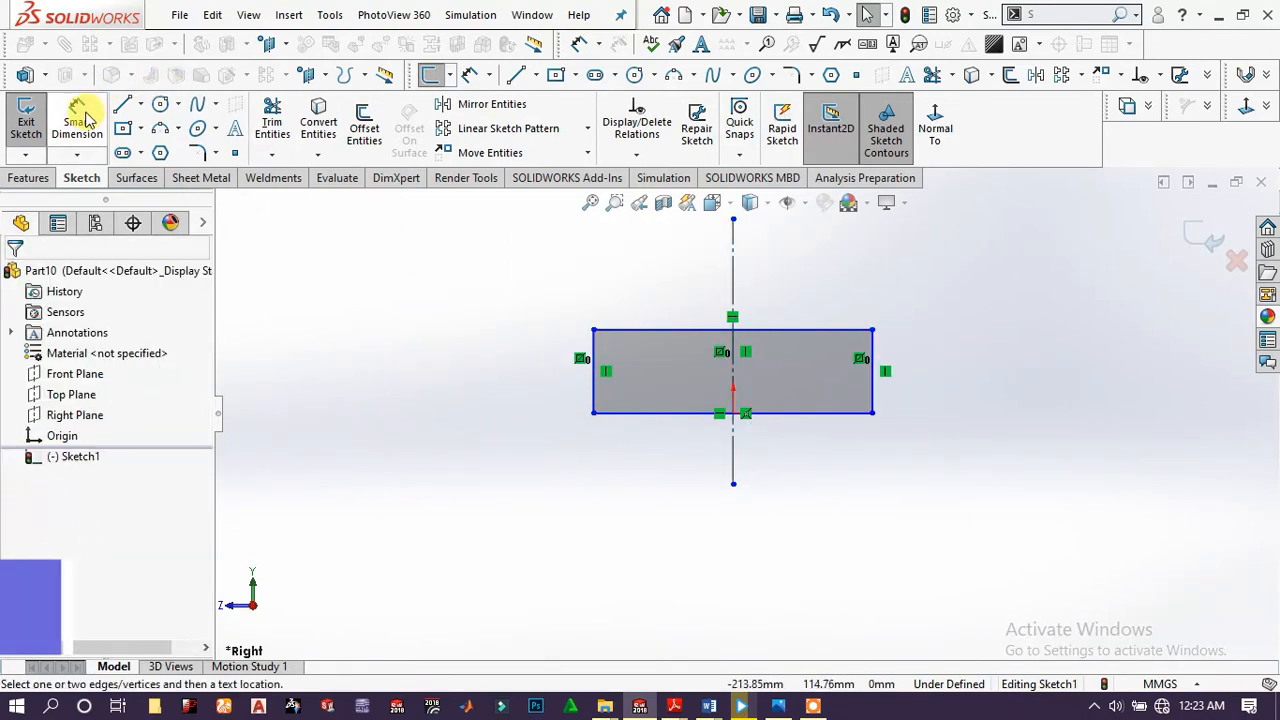
left_click(818, 413)
left_click(716, 553)
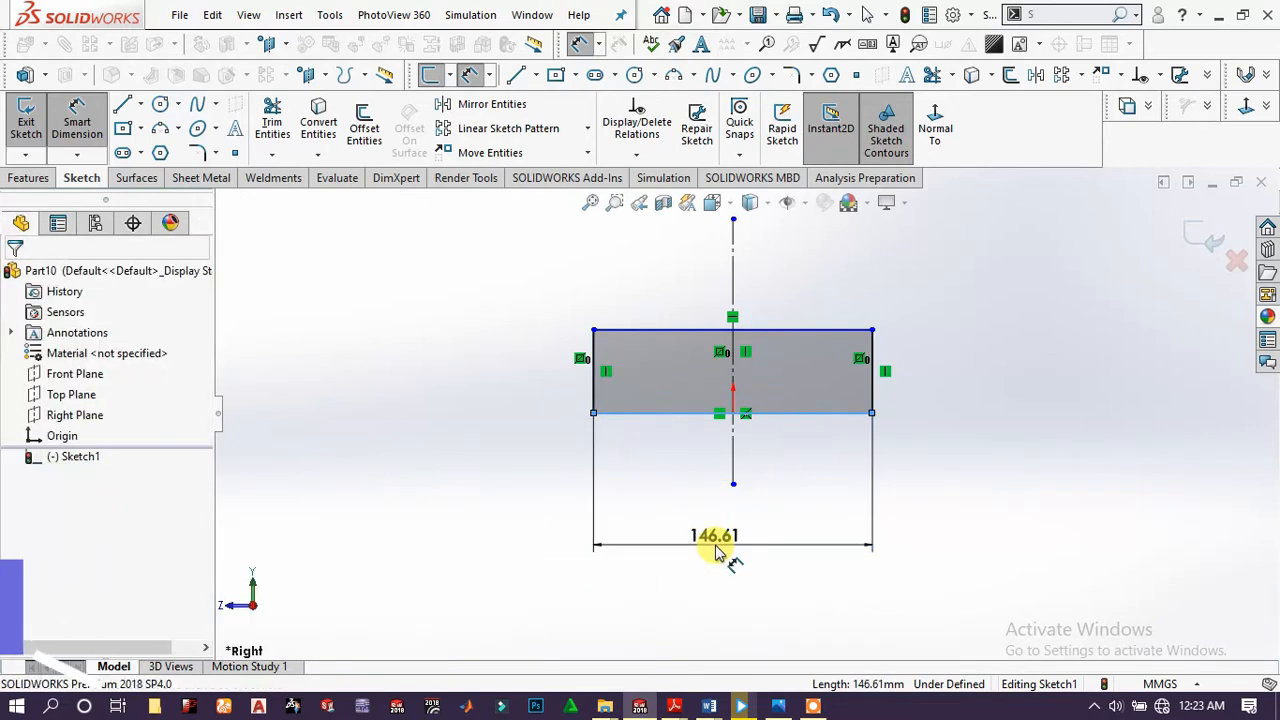
type("90")
key("Return")
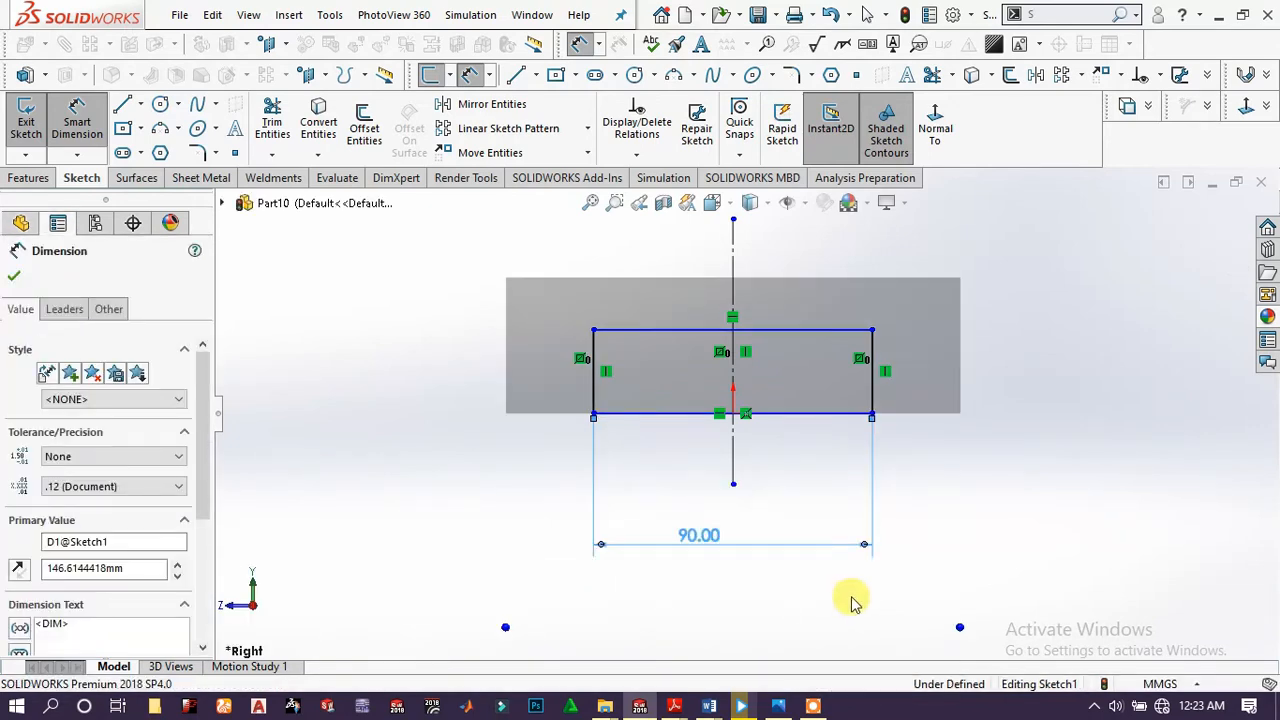
- Dimension the rectangle's height as 18 mm and end dimensioning
left_click(871, 395)
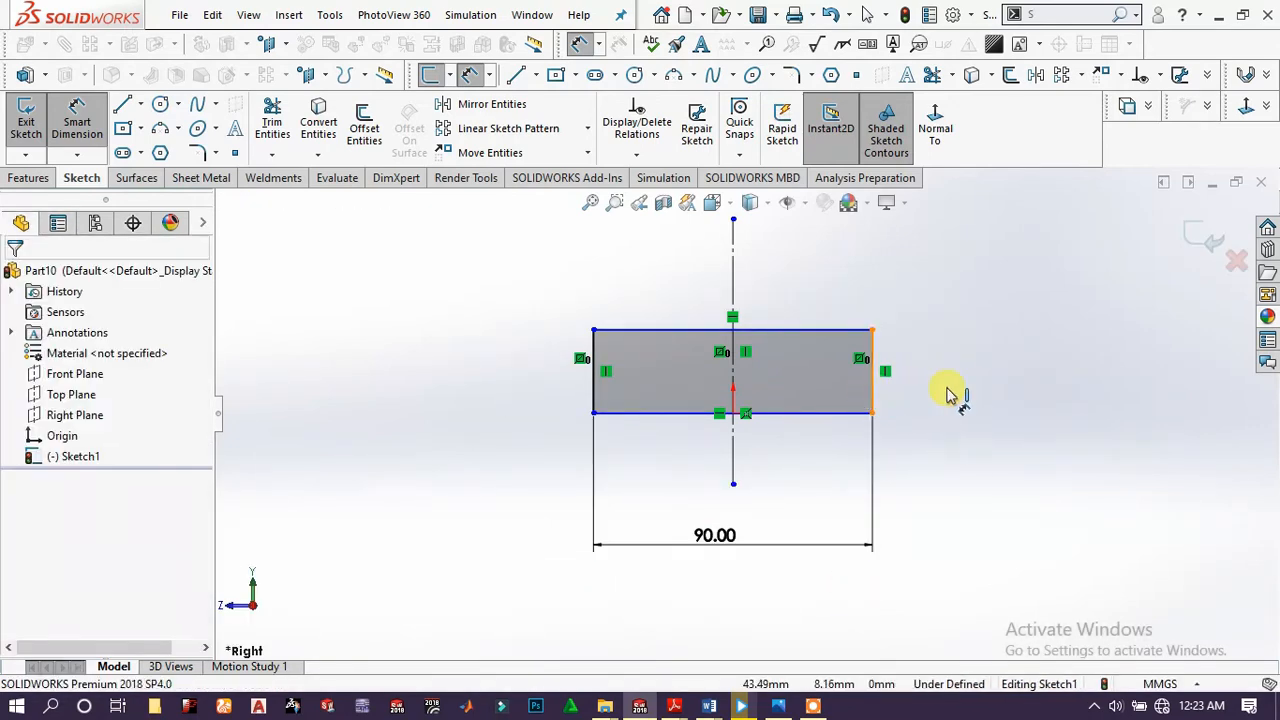
left_click(980, 388)
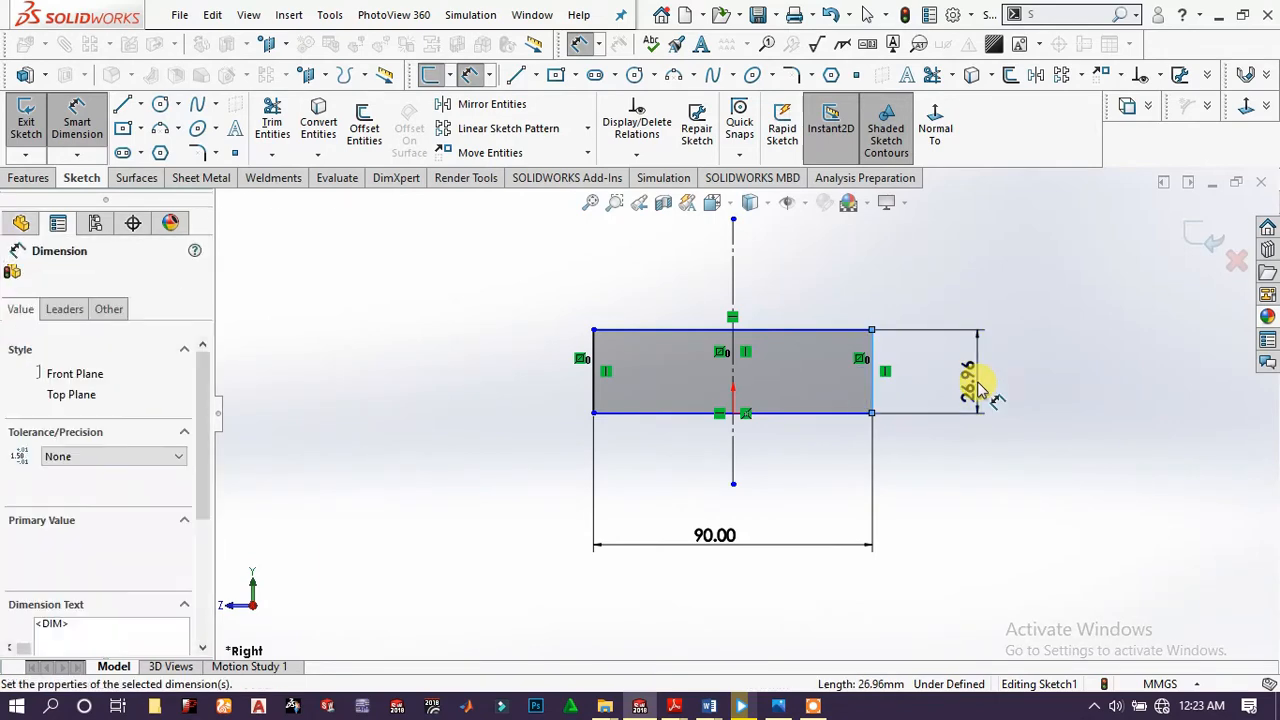
key("Return")
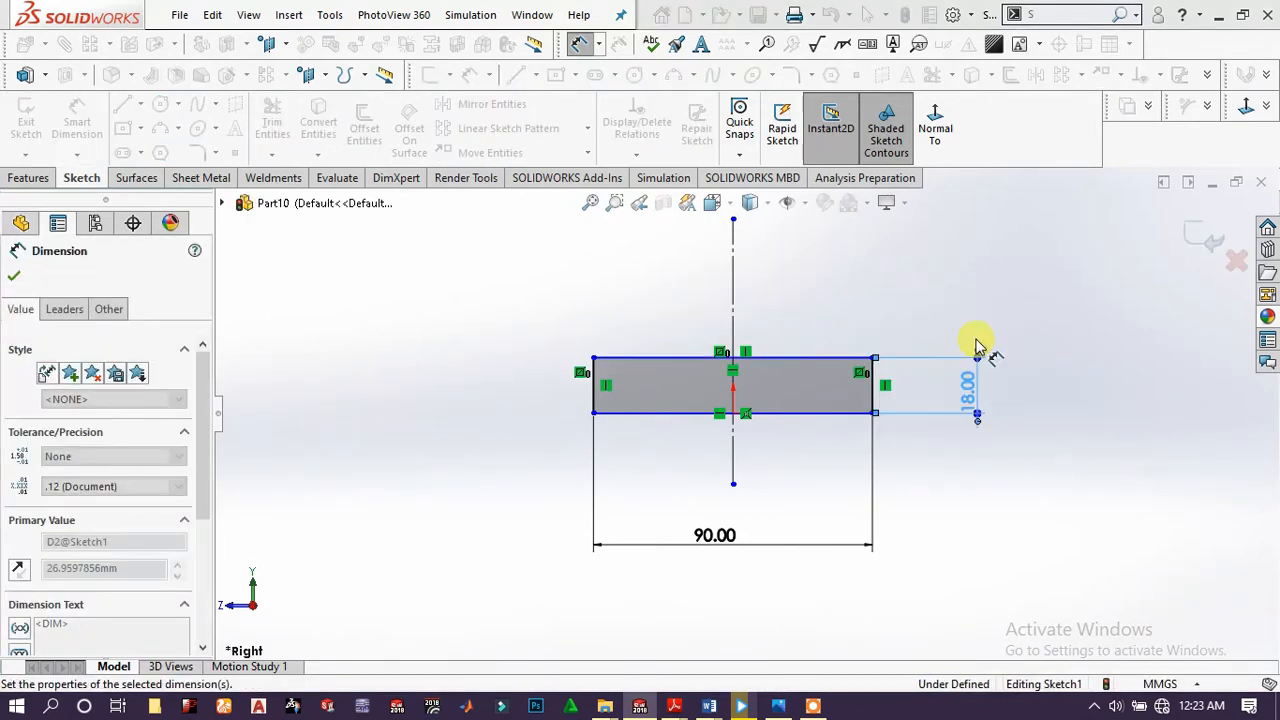
right_click(833, 314)
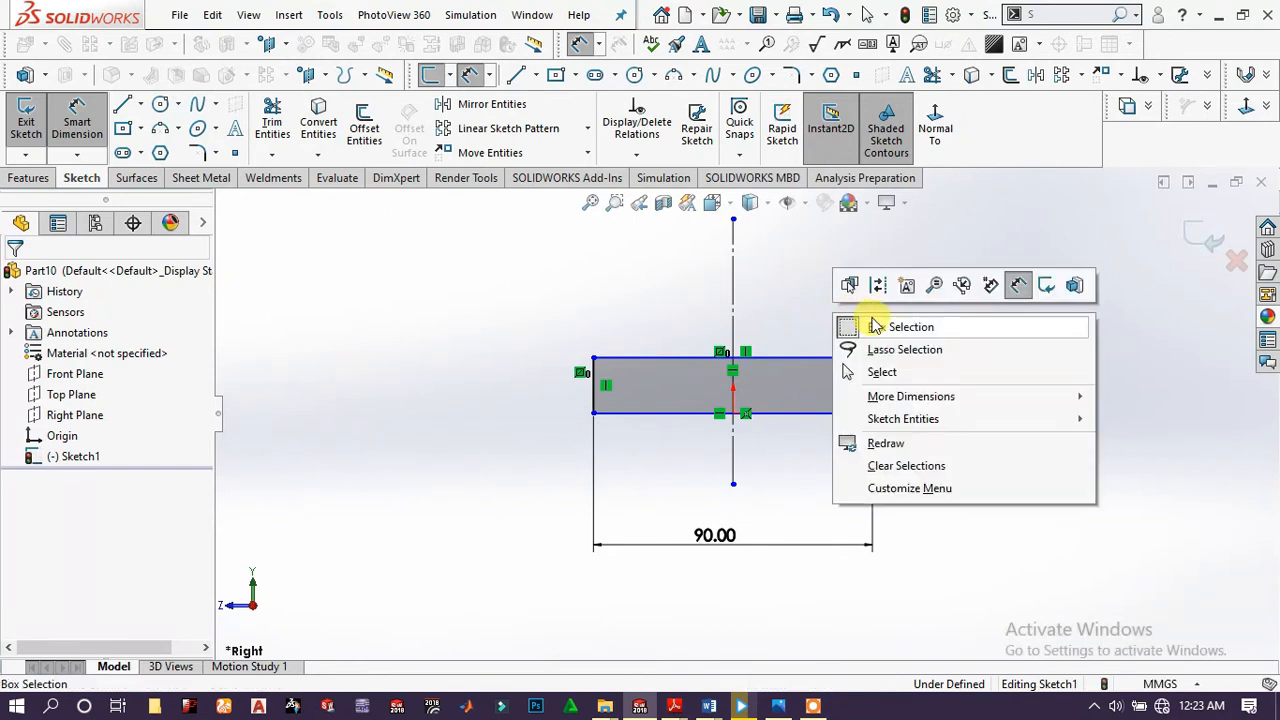
left_click(1015, 287)
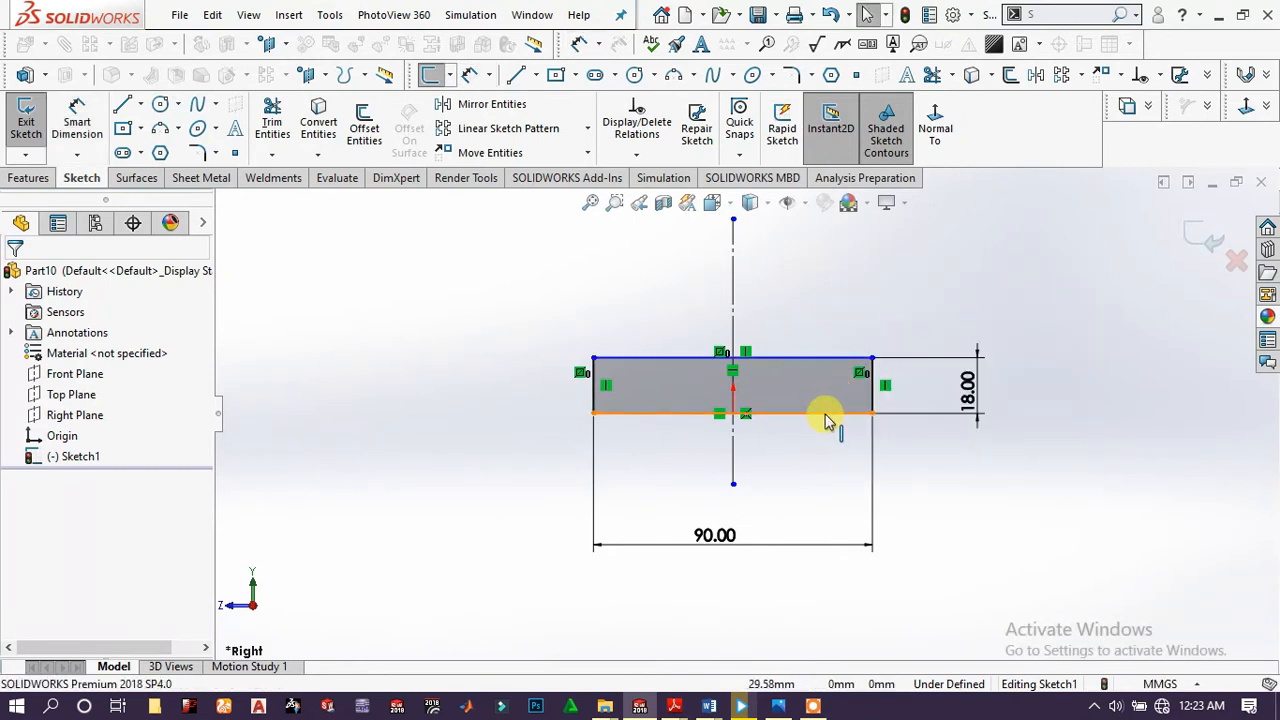
- Pull the rectangle's lower edge downward and make that edge coincident with the origin
mouse_move(799, 452)
left_mouse_down()
mouse_move(798, 466)
mouse_move(802, 441)
left_mouse_up()
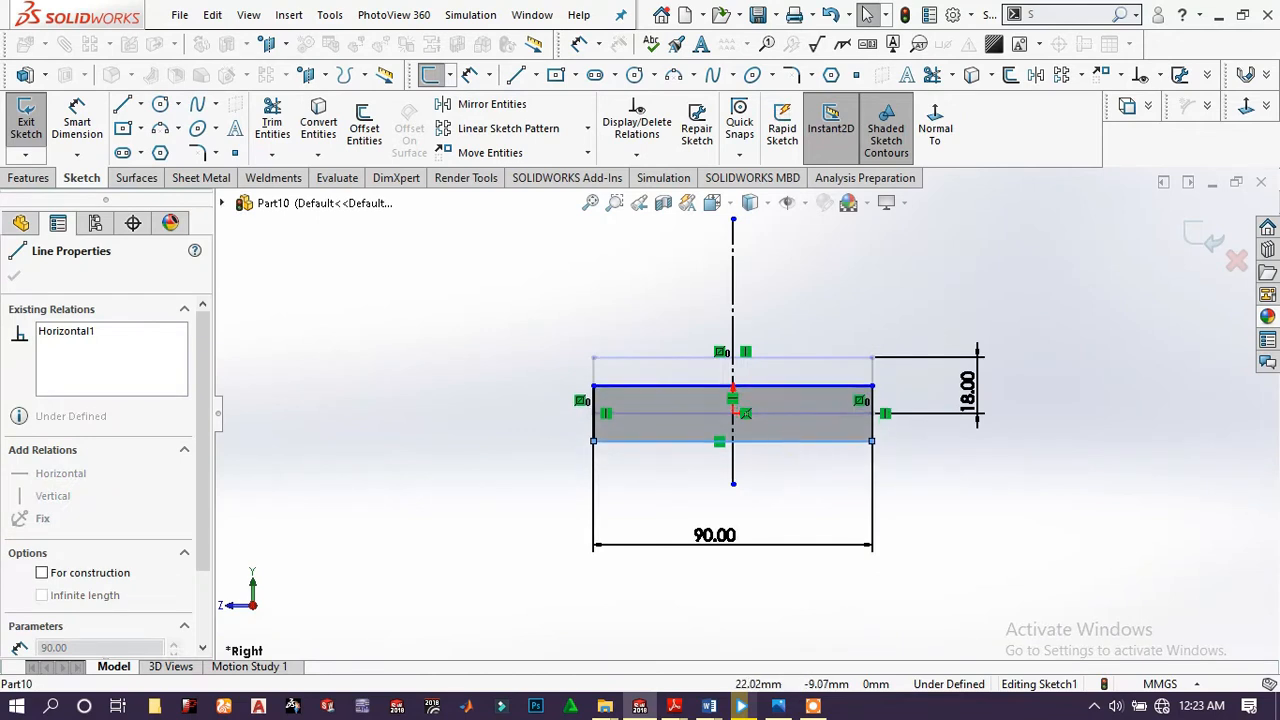
left_click(735, 415, "ctrl")
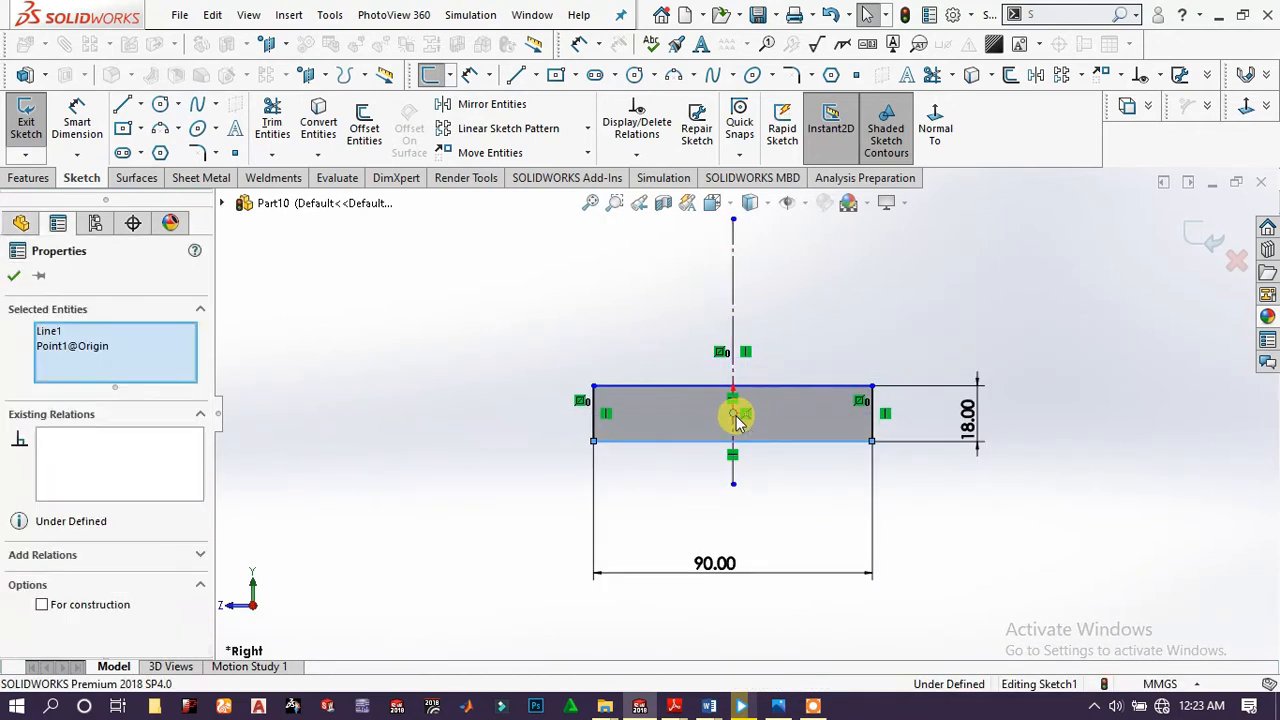
left_click(818, 340)
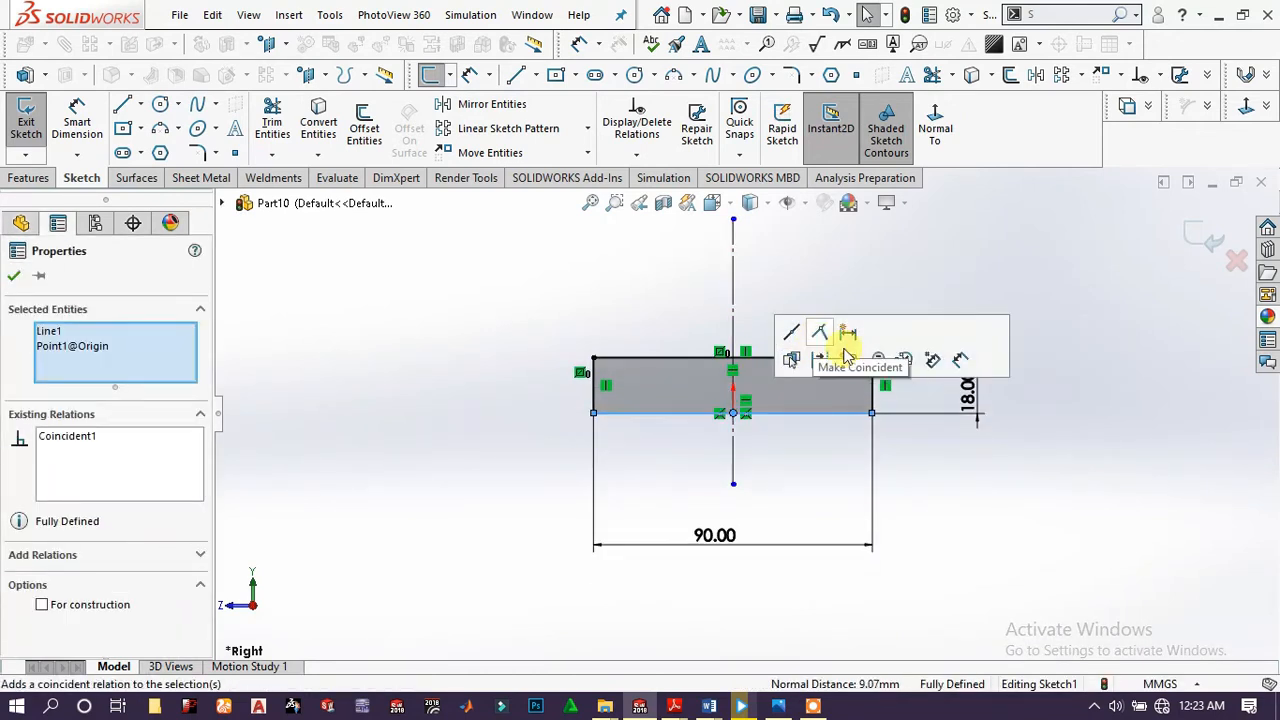
left_click(1046, 414)
- Extrude the rectangle as a Blind boss with a depth of 50 mm
scroll(851, 363, "down", 1)
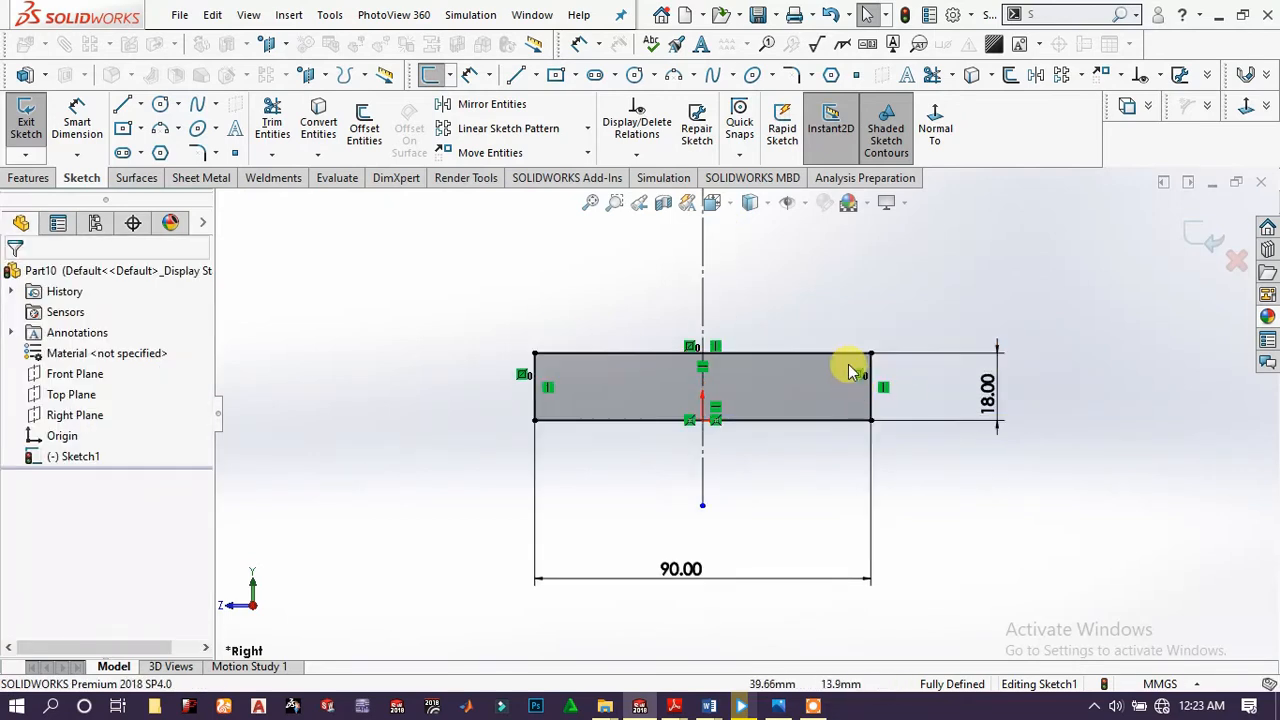
scroll(771, 363, "up", 2)
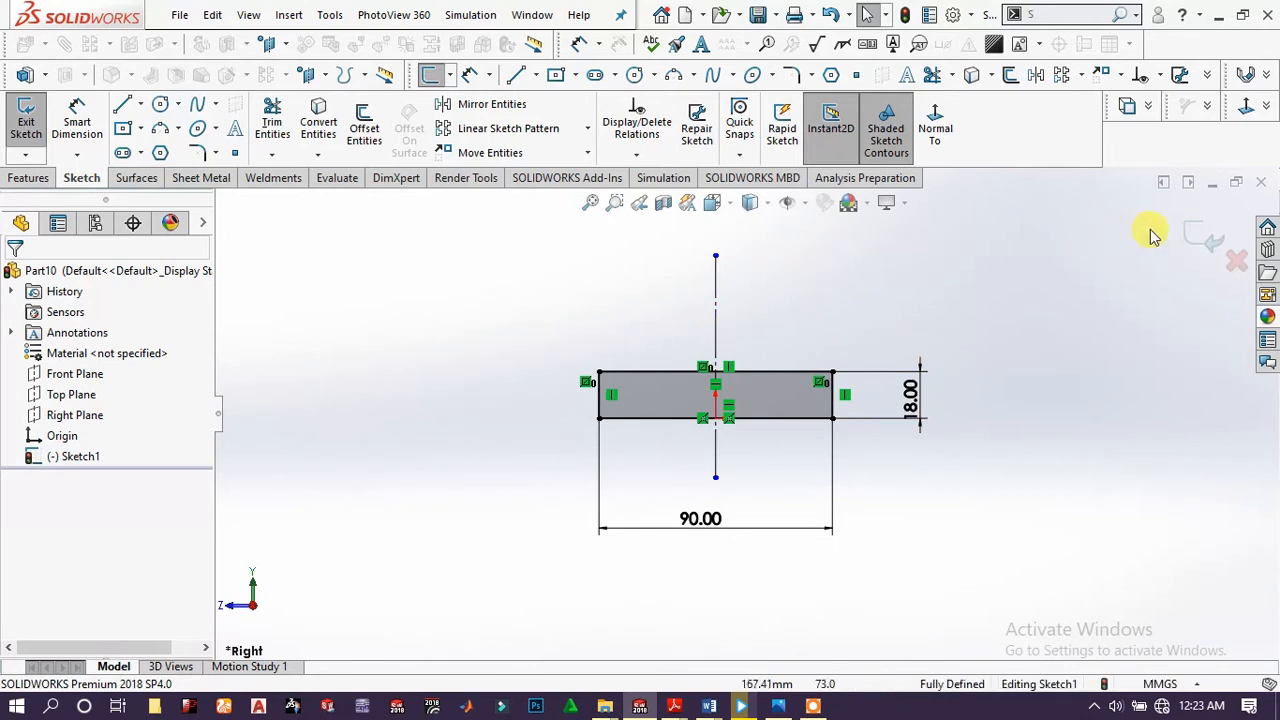
left_click(28, 177)
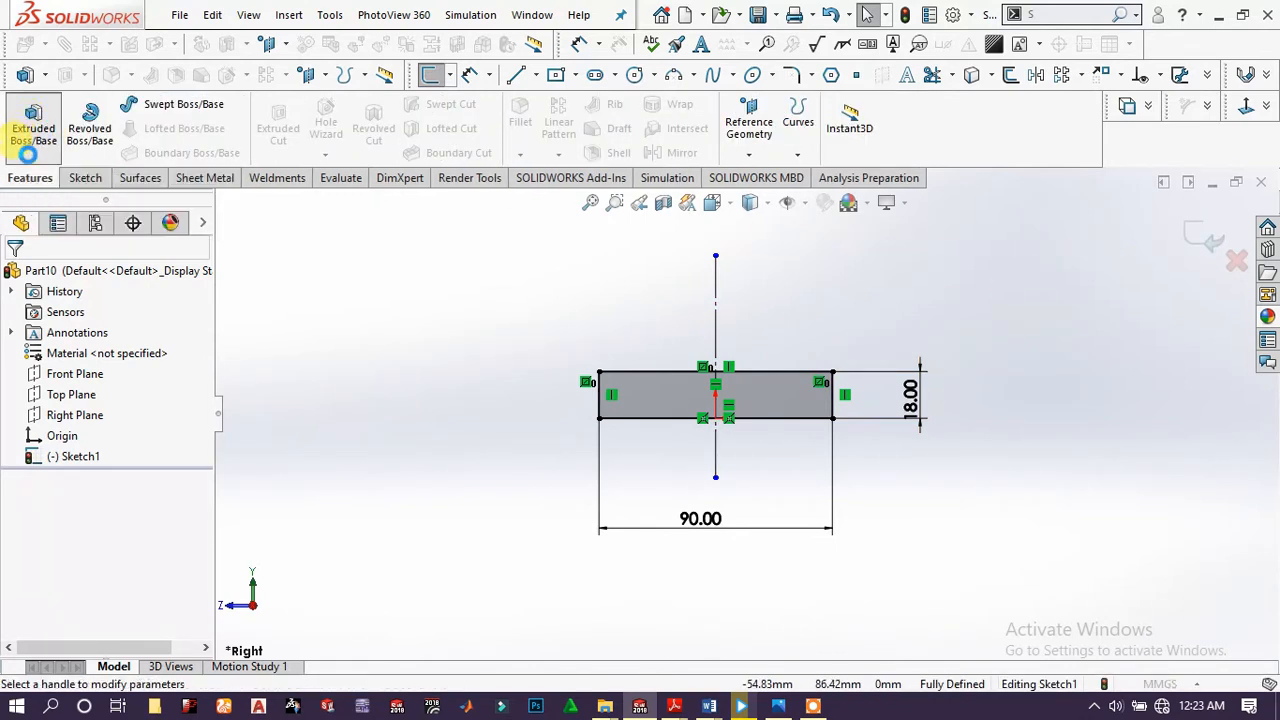
left_click(27, 160)
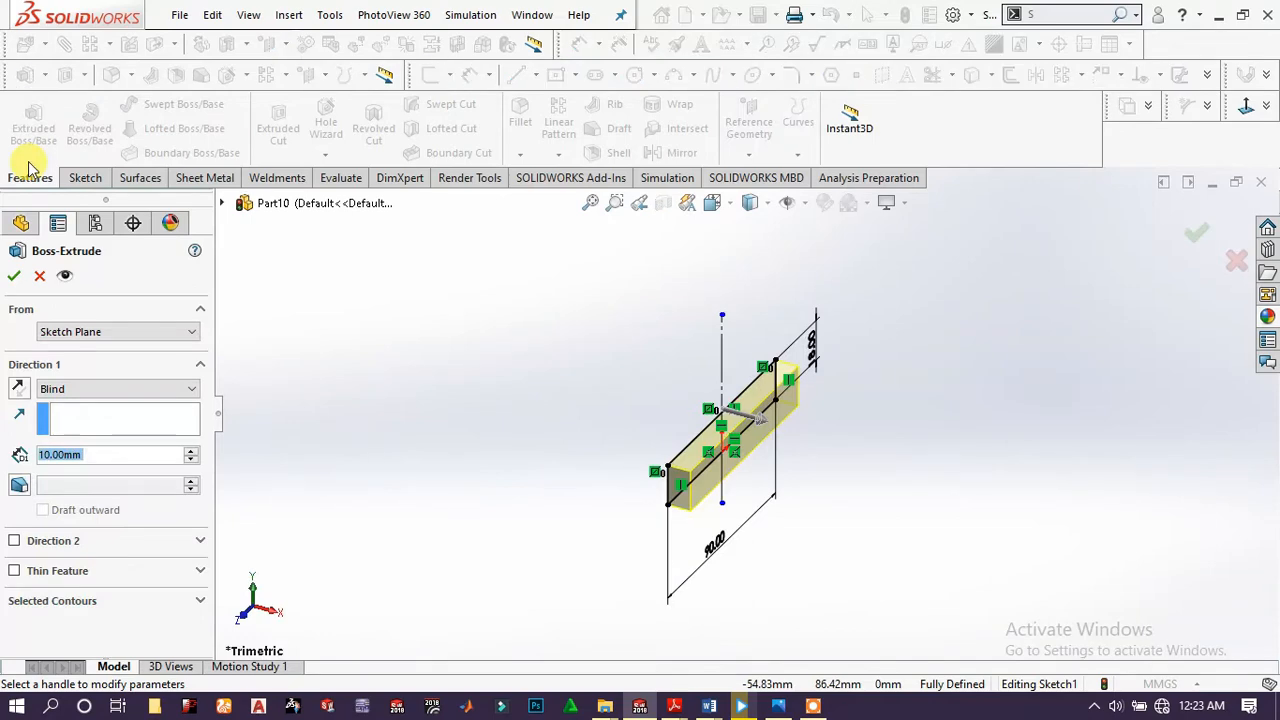
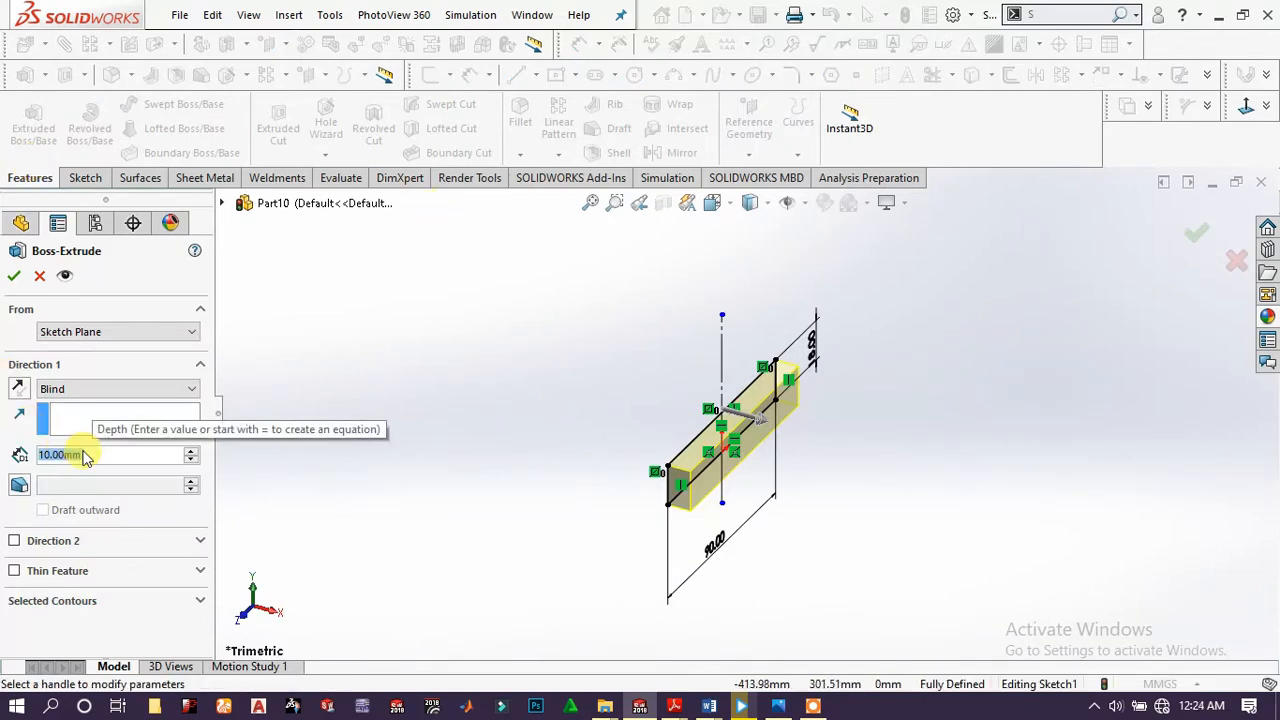
type("50")
key("Return")
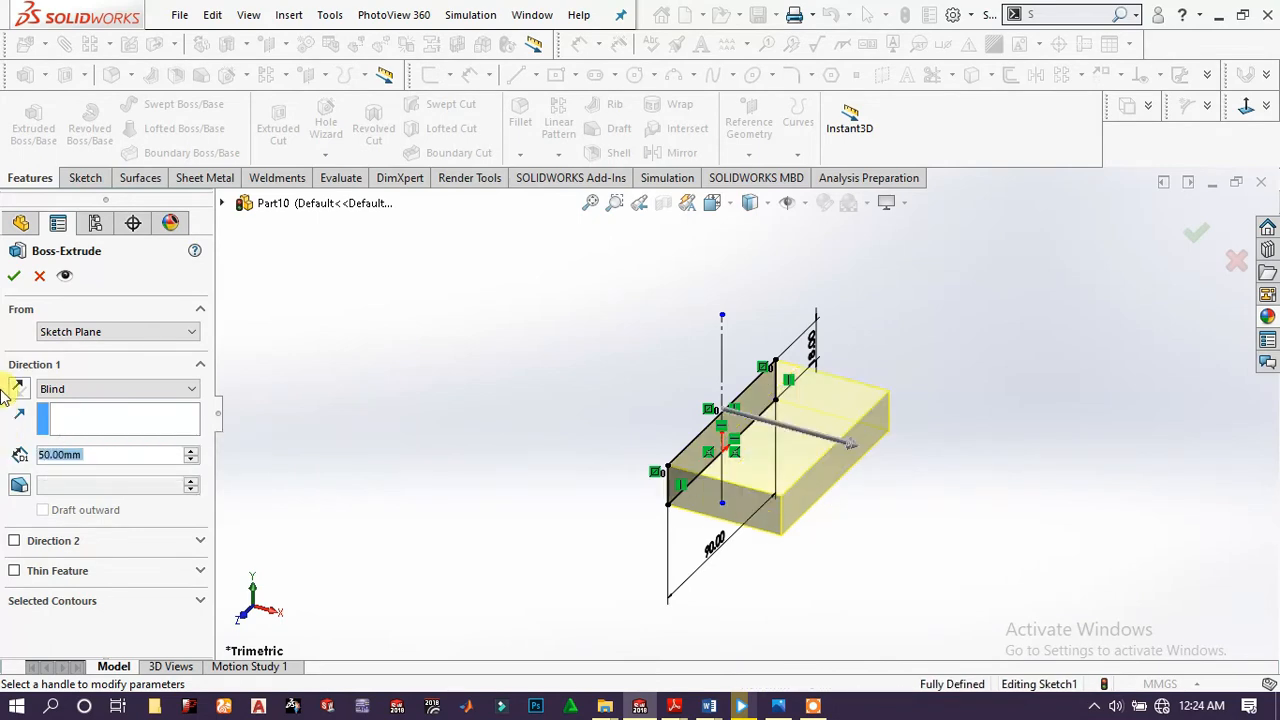
left_click(14, 276)
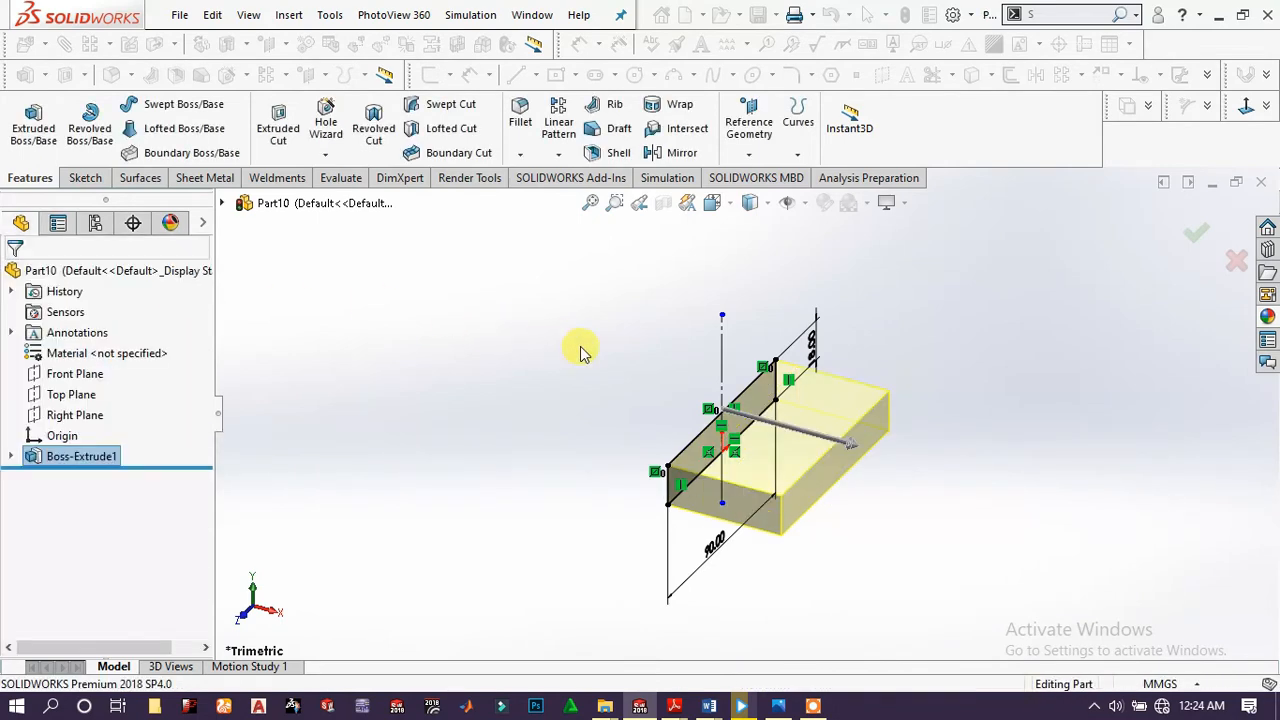
- Start a sketch on the block's long side face that lies on the Right Plane
mouse_move(666, 463)
middle_mouse_down()
mouse_move(691, 449)
mouse_move(716, 460)
middle_mouse_up()
left_click(718, 455)
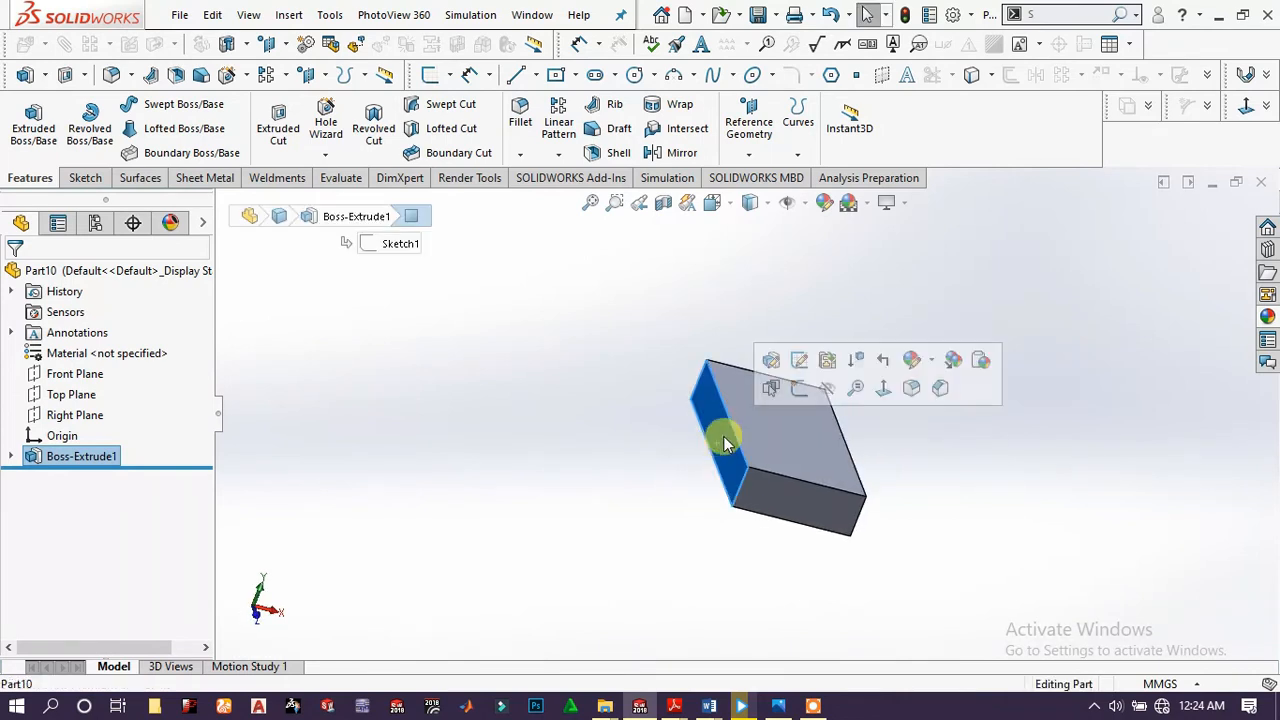
left_click(797, 388)
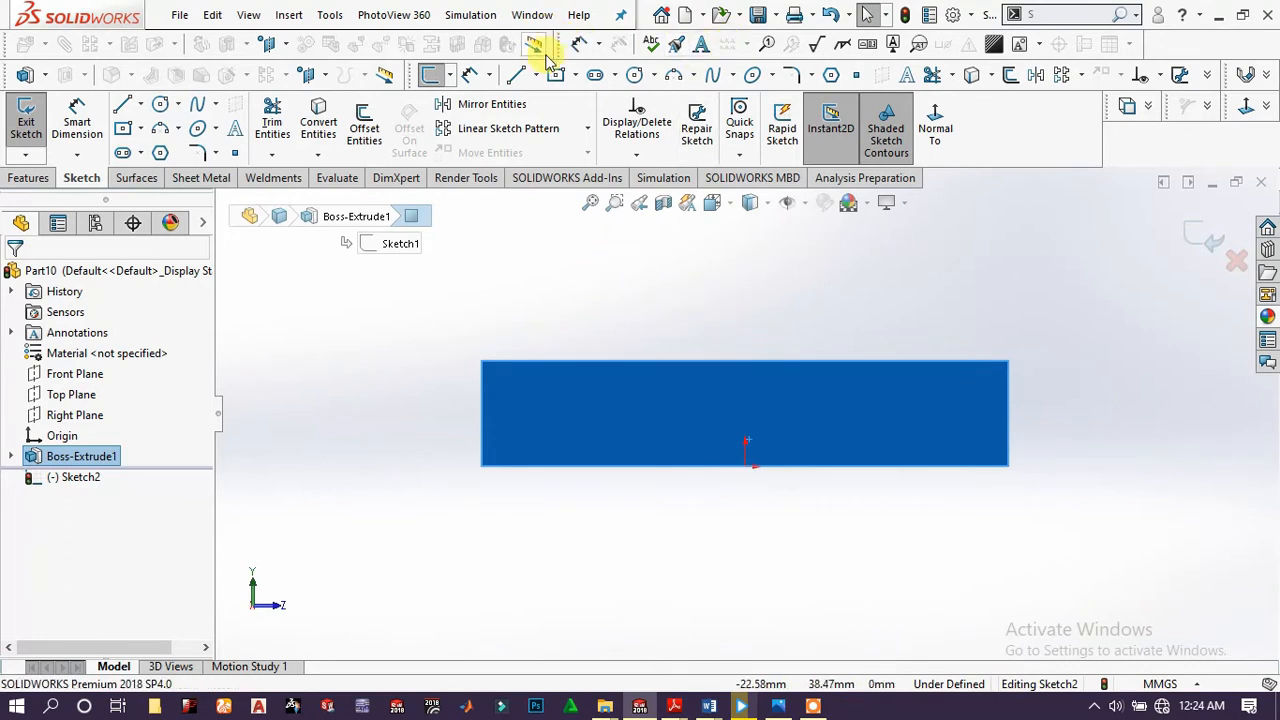
- Sketch a vertical straight slot about 35 mm wide upward from the origin, and convert the block's upper edge into a sketch line
left_click(599, 75)
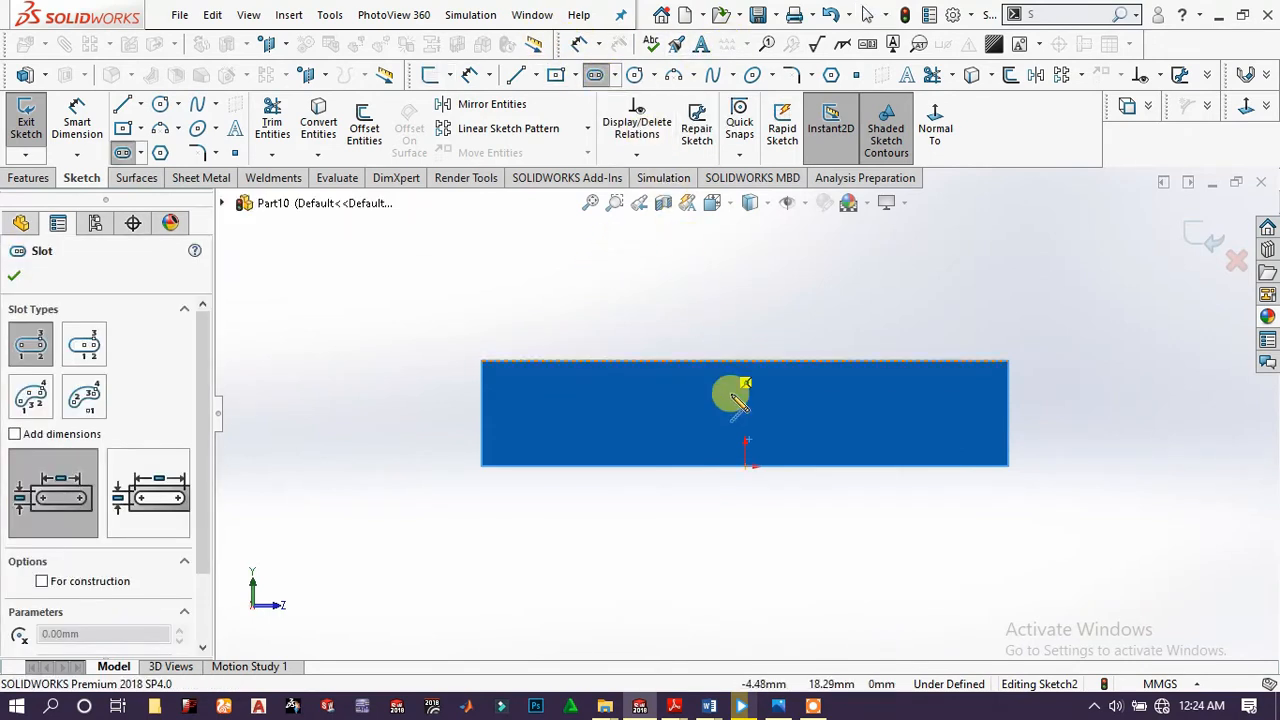
left_click(746, 440)
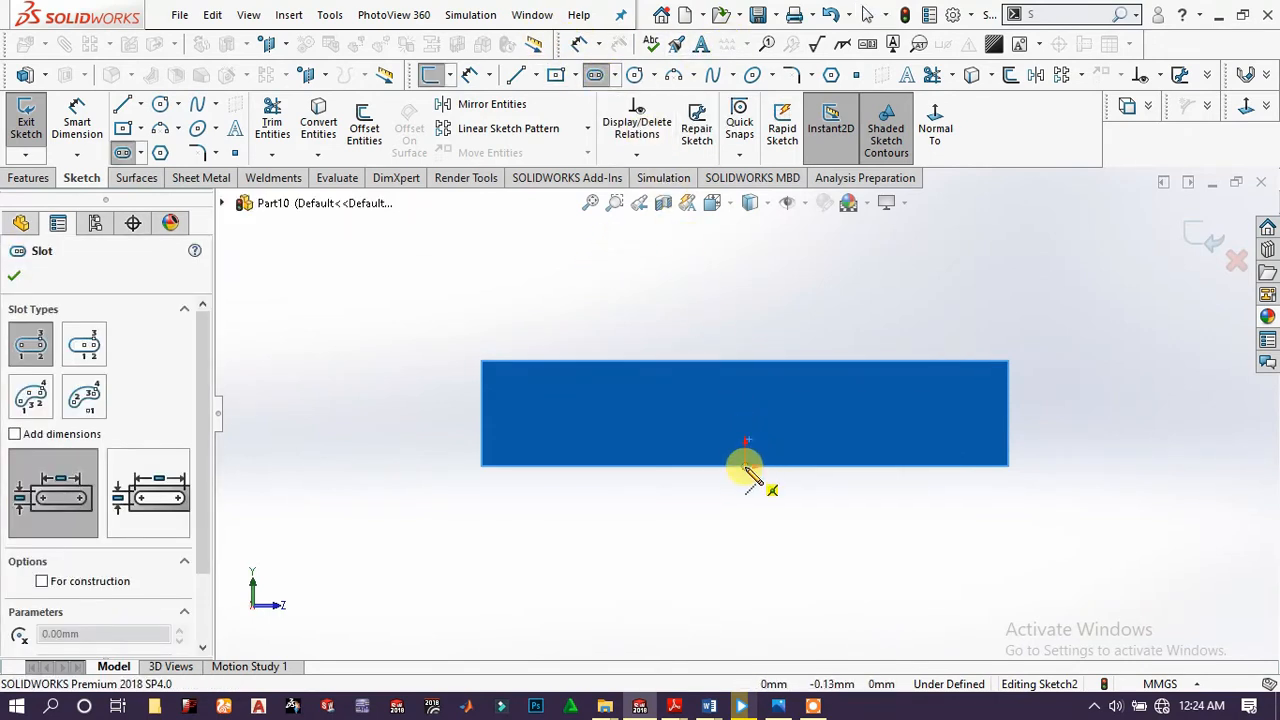
left_click(745, 236)
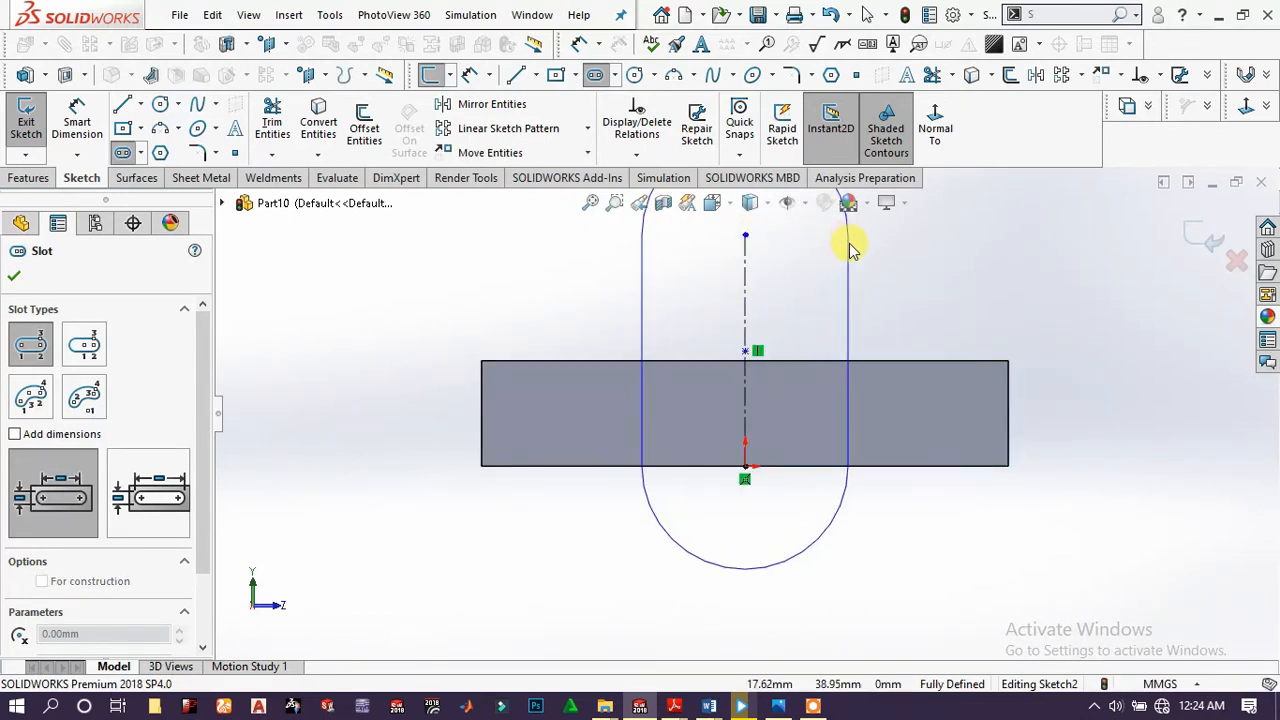
left_click(850, 248)
key("f")
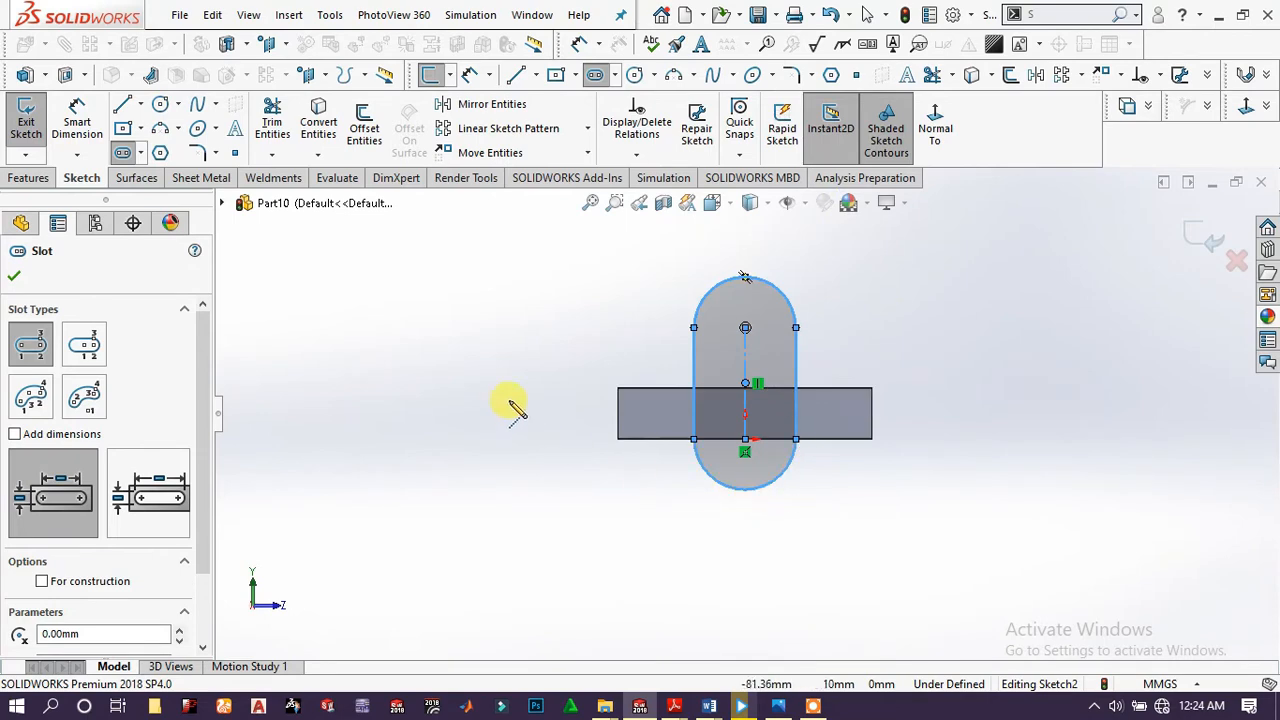
right_click(508, 357)
left_click(609, 363)
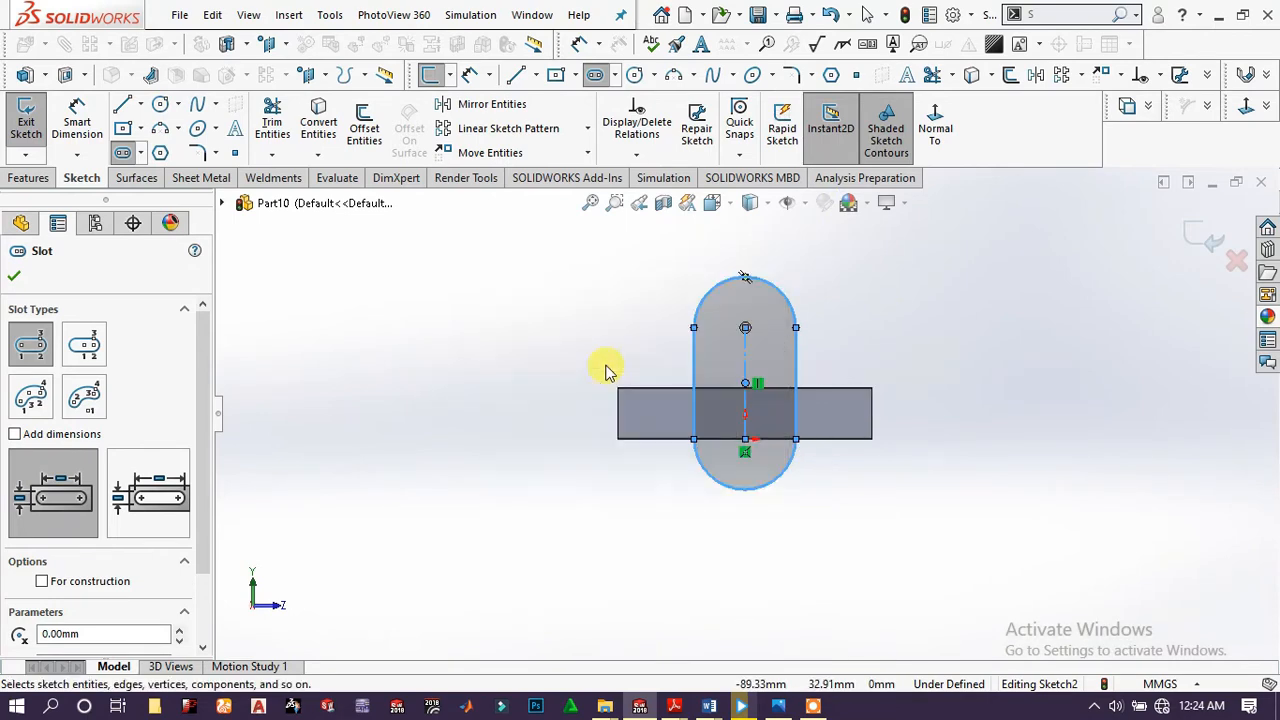
left_click(829, 389)
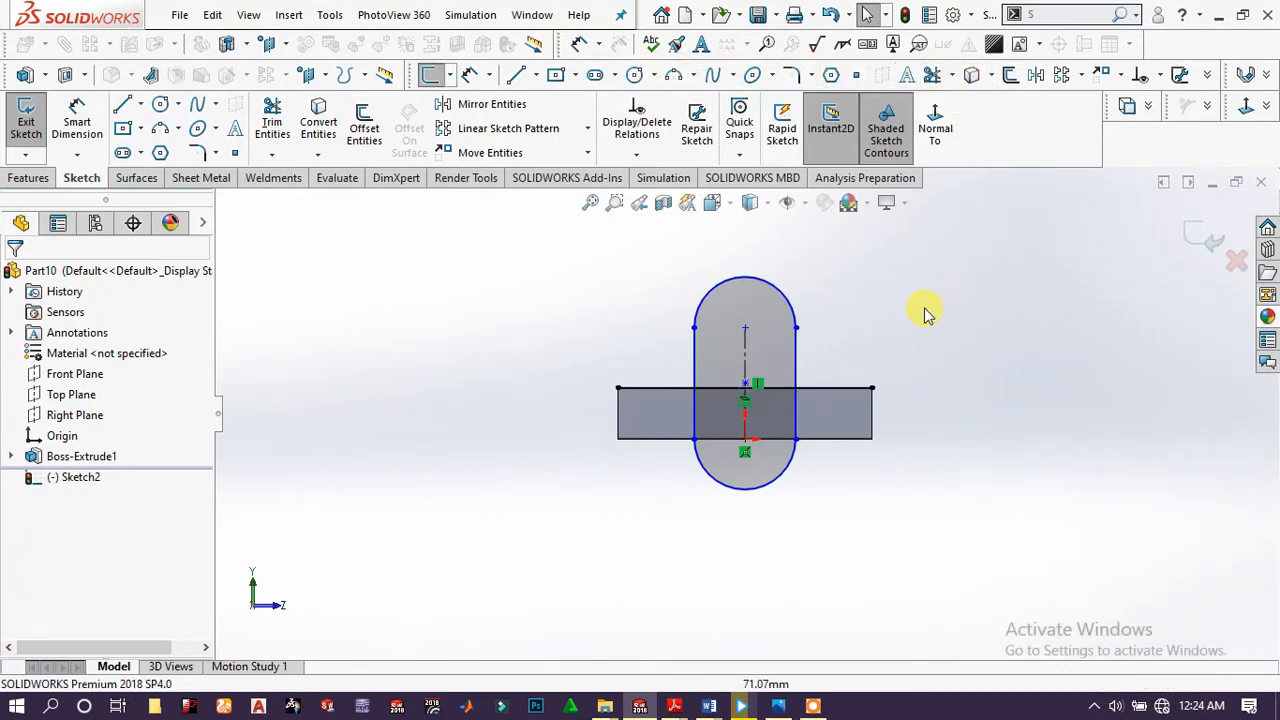
- Trim the slot's side lines inside the block and the converted edge line's right overhang, accepting the loss of the slot entity
scroll(808, 366, "down", 4)
scroll(627, 227, "up", 2)
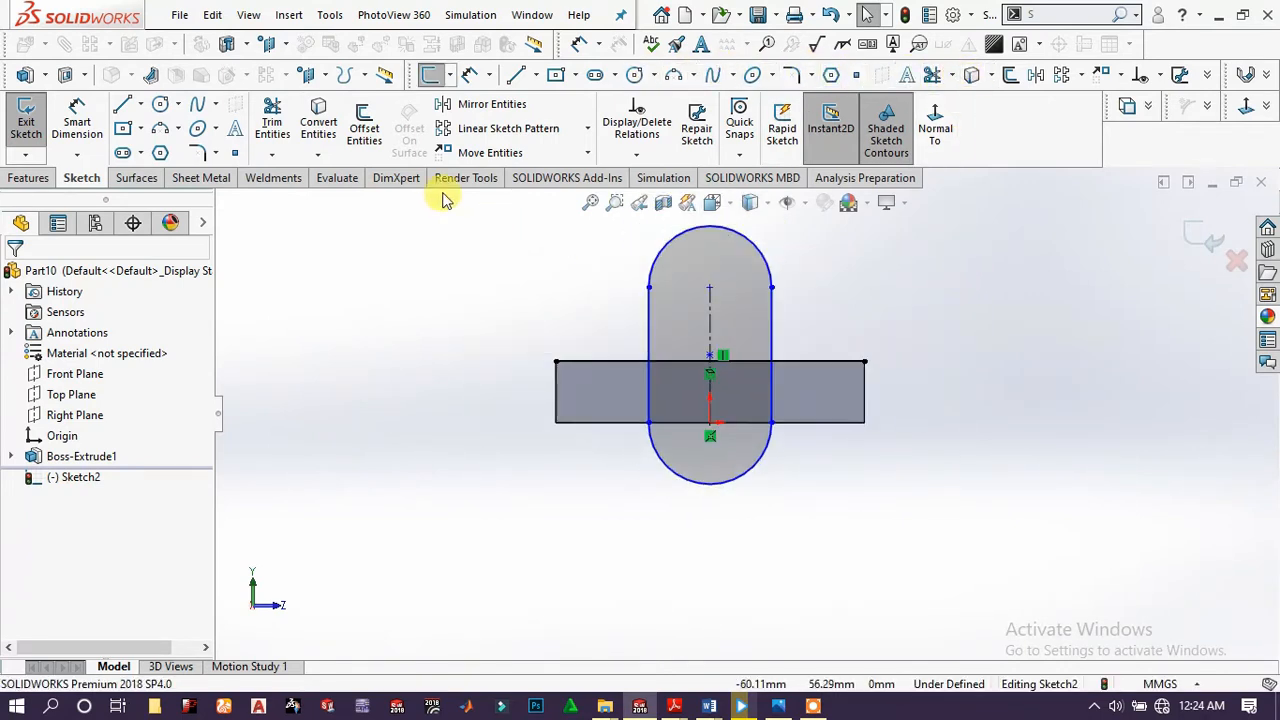
left_click(273, 120)
left_click_drag(859, 352, 780, 389)
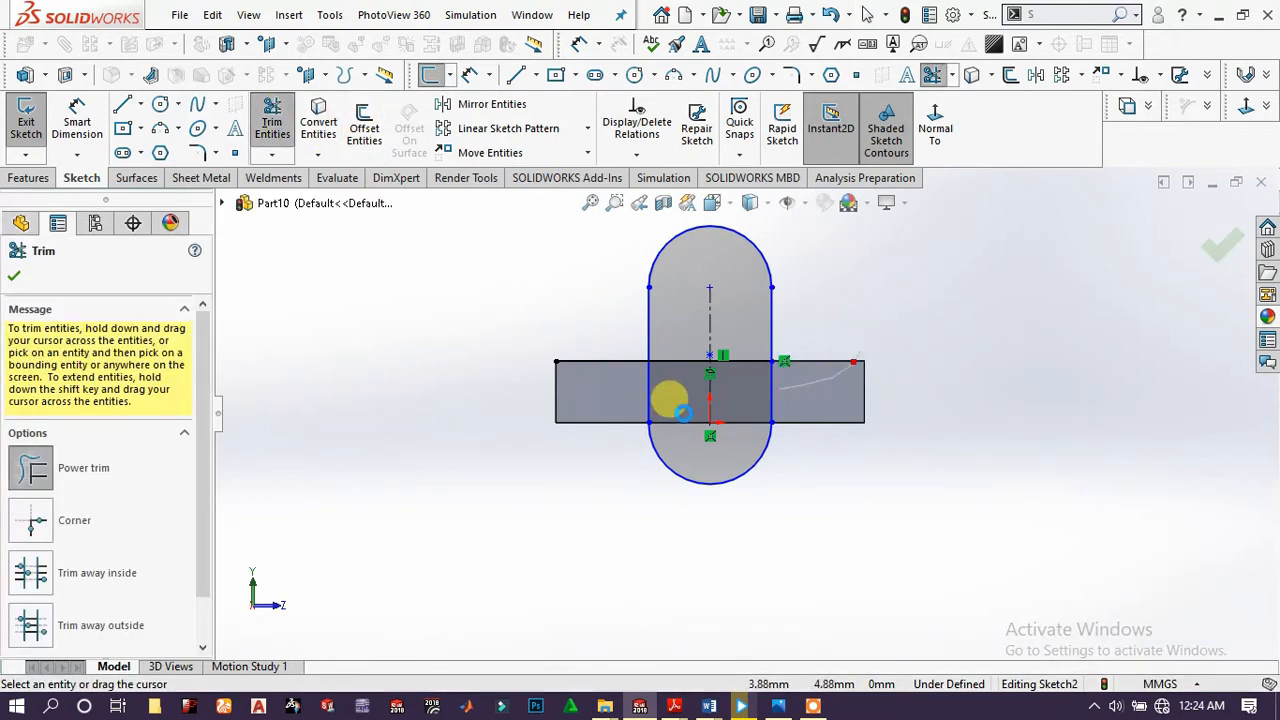
left_click_drag(602, 373, 410, 310)
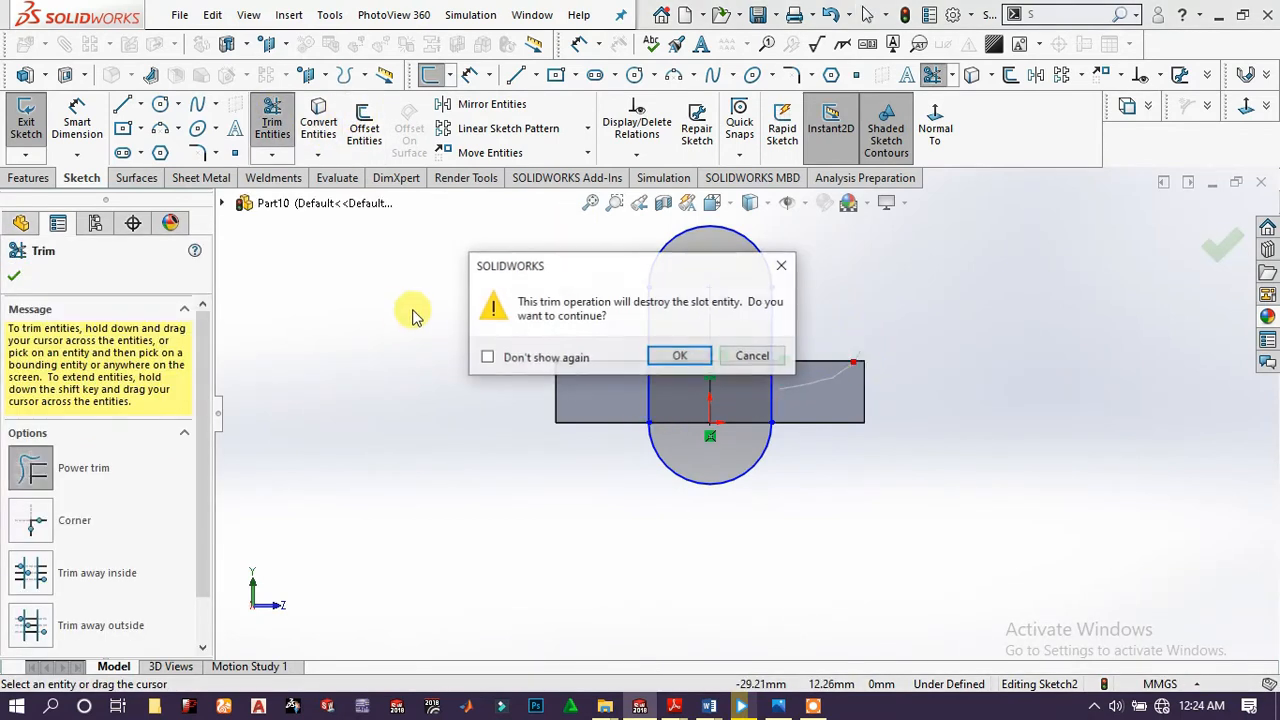
left_click(682, 358)
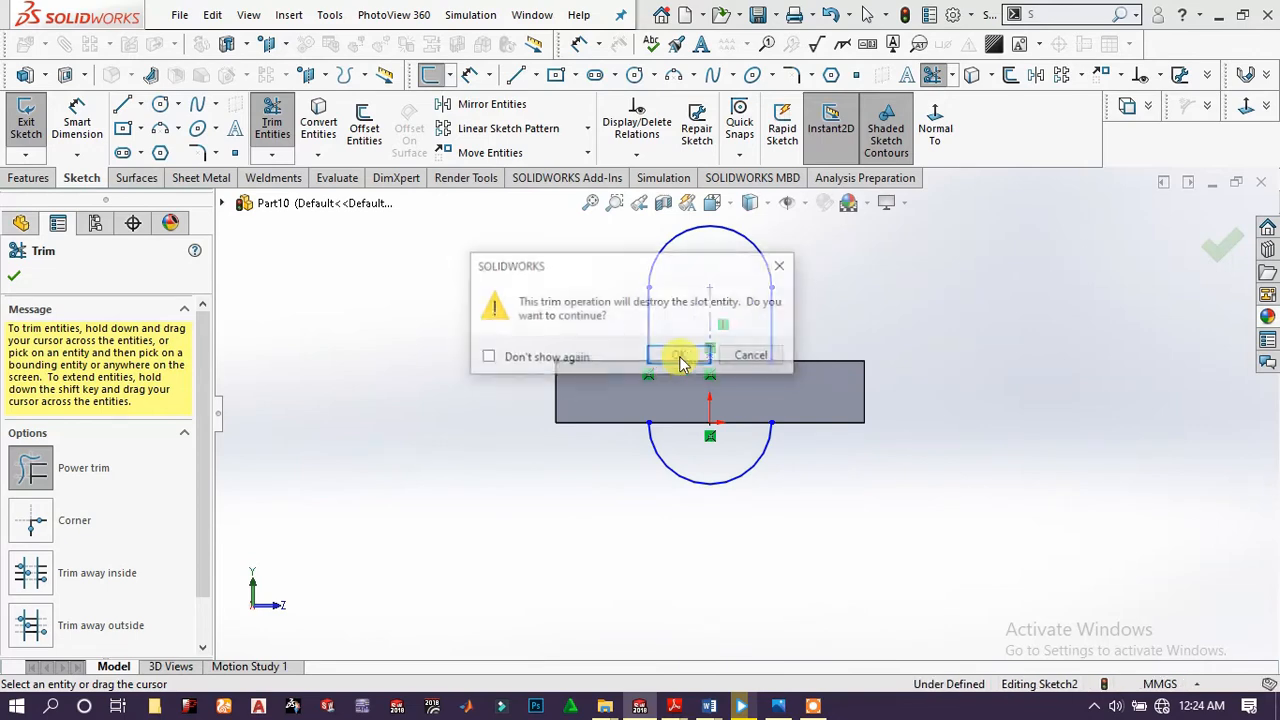
left_click(678, 360)
left_click(676, 356)
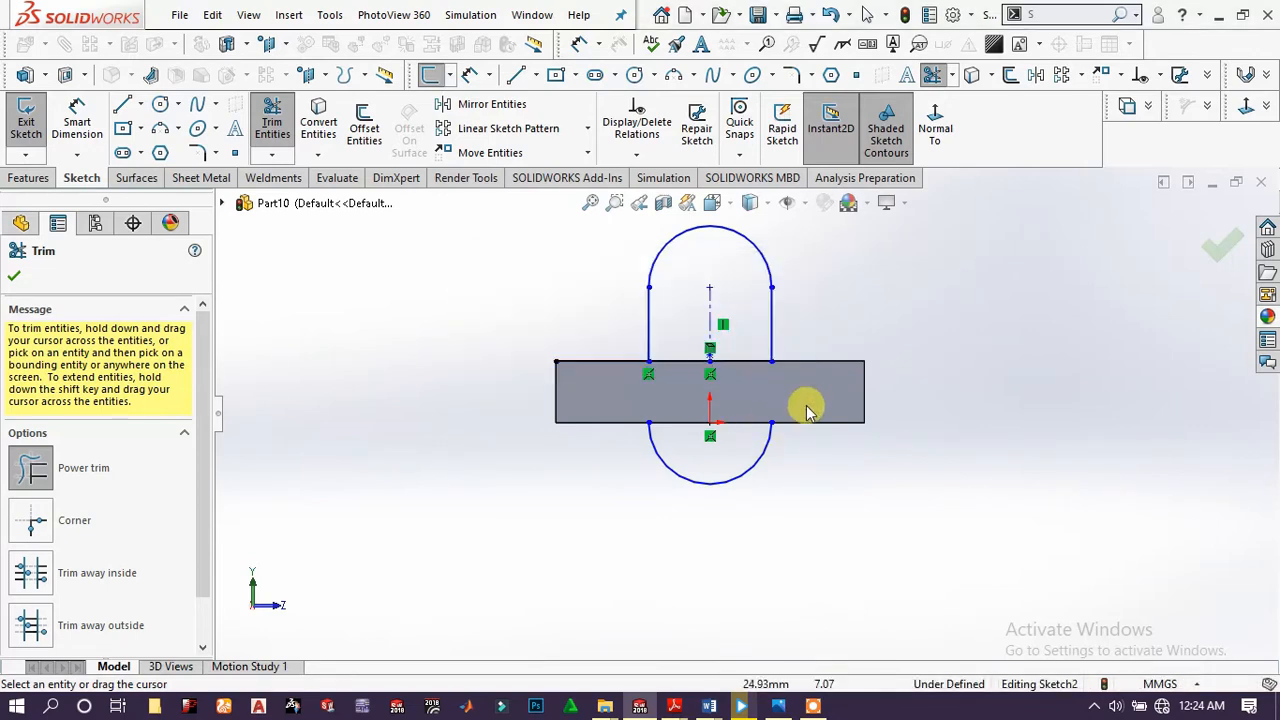
- Delete the leftover slot arc below the block
left_click(763, 454)
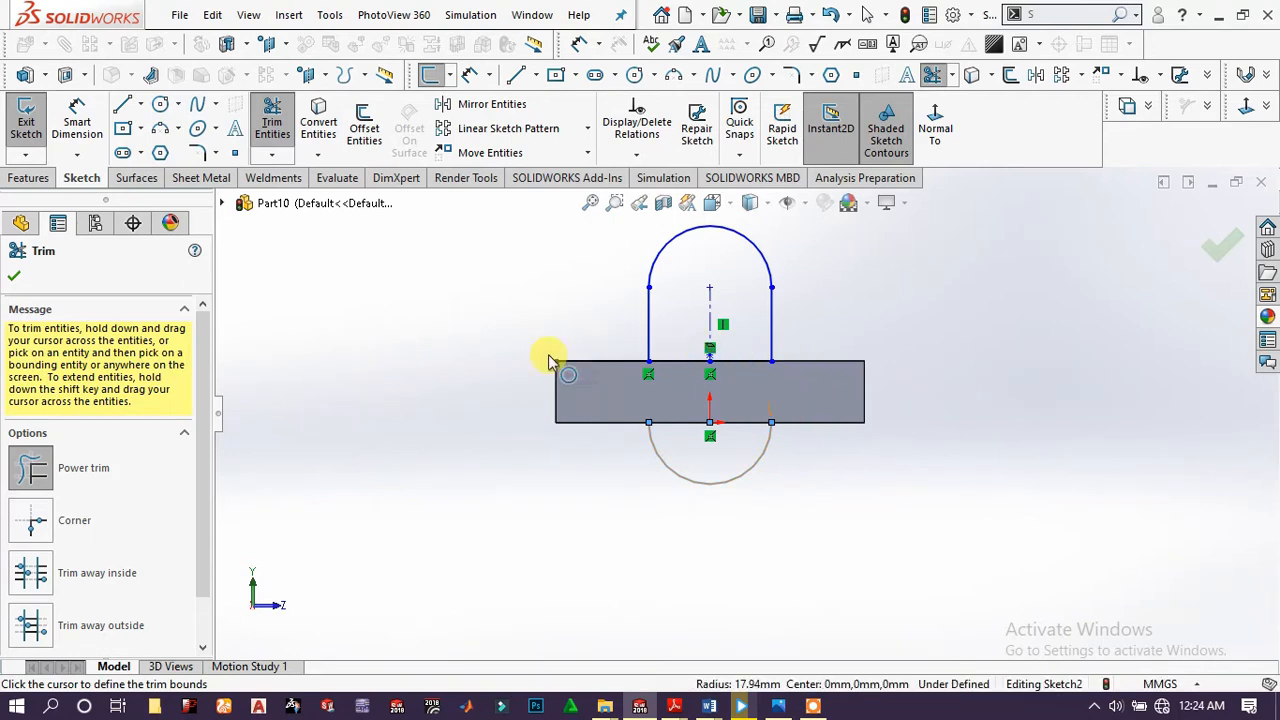
left_click(12, 274)
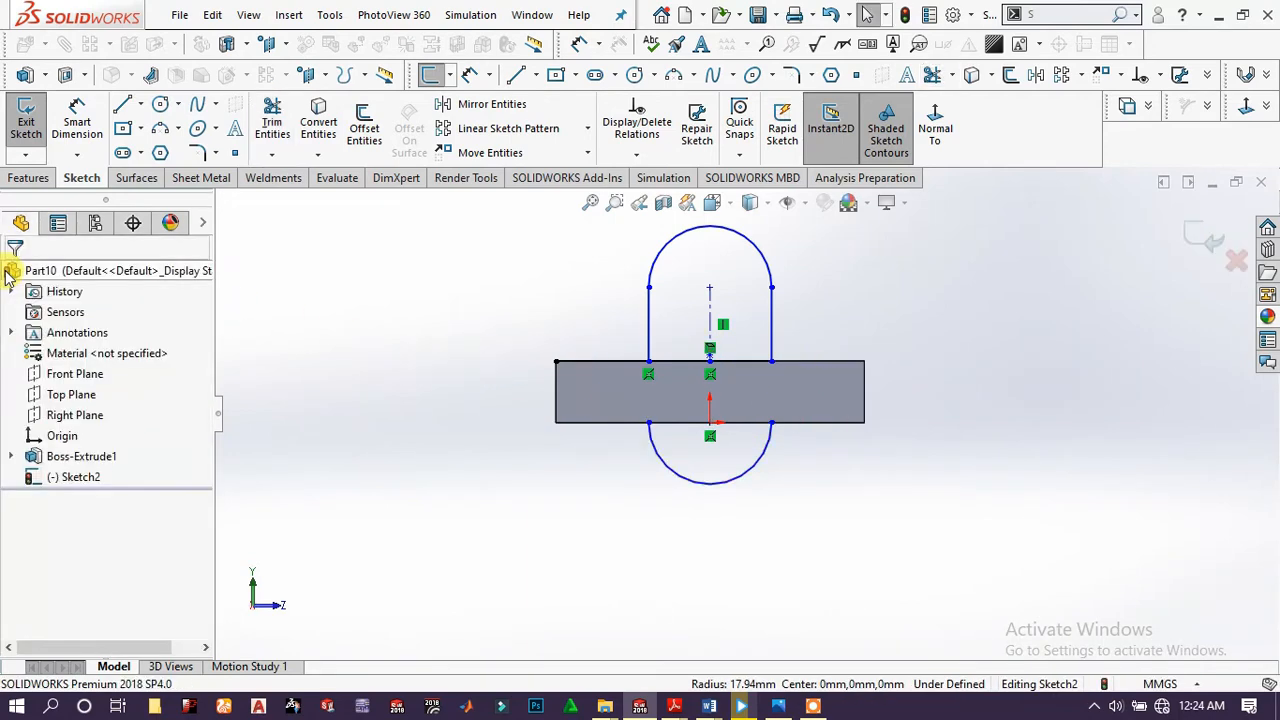
left_click(698, 488)
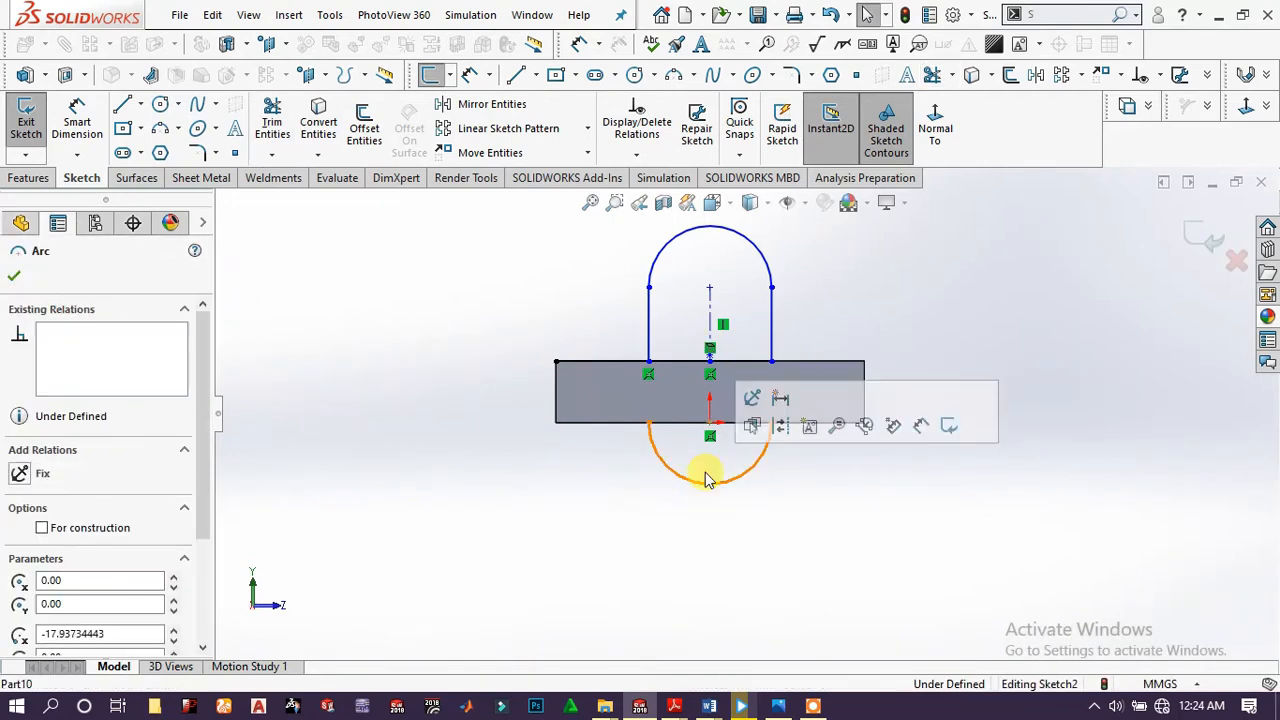
key("Delete")
scroll(755, 310, "down", 3)
scroll(757, 307, "up", 2)
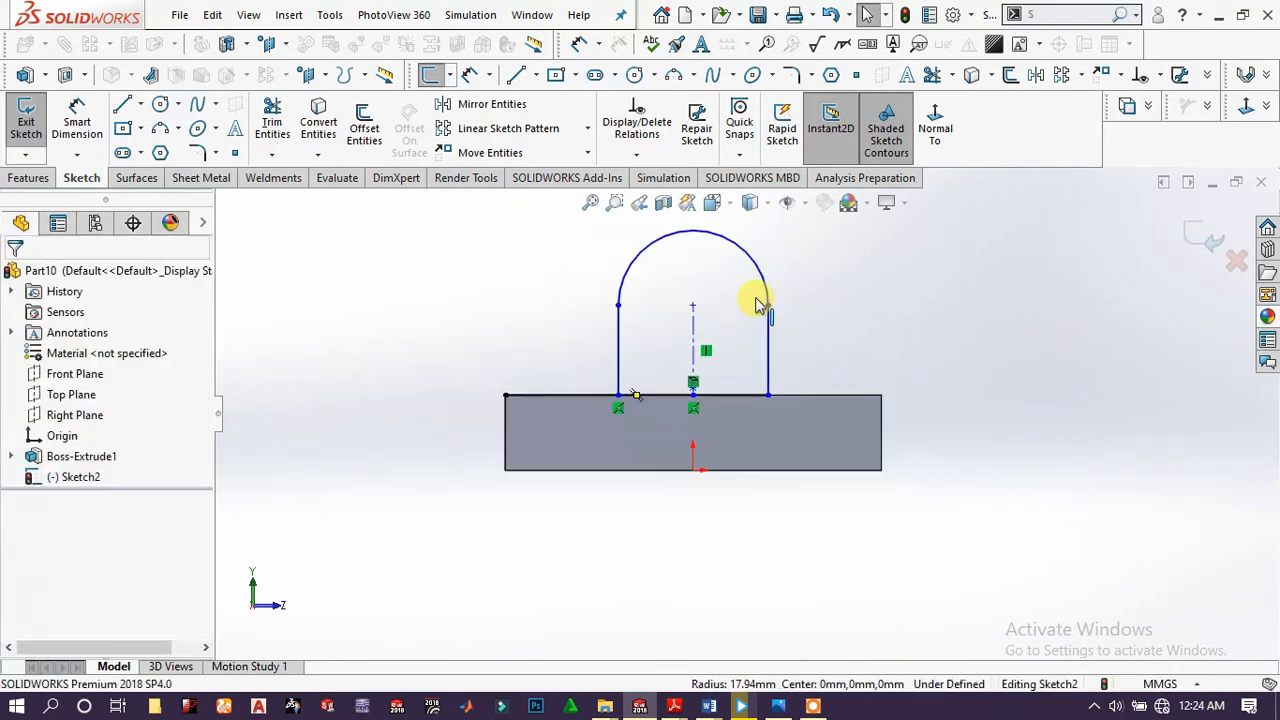
- Dimension the right side line of the upright profile to a length of 17 mm
scroll(725, 276, "down", 2)
scroll(737, 288, "up", 2)
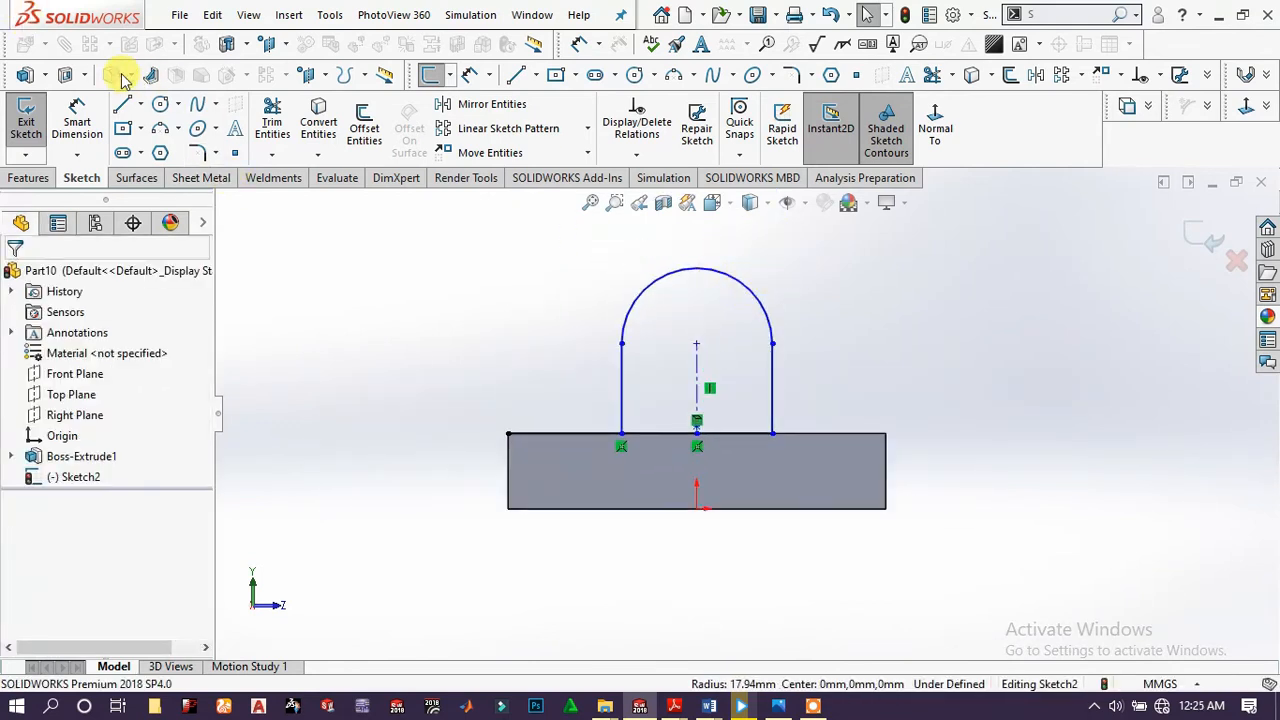
left_click(77, 120)
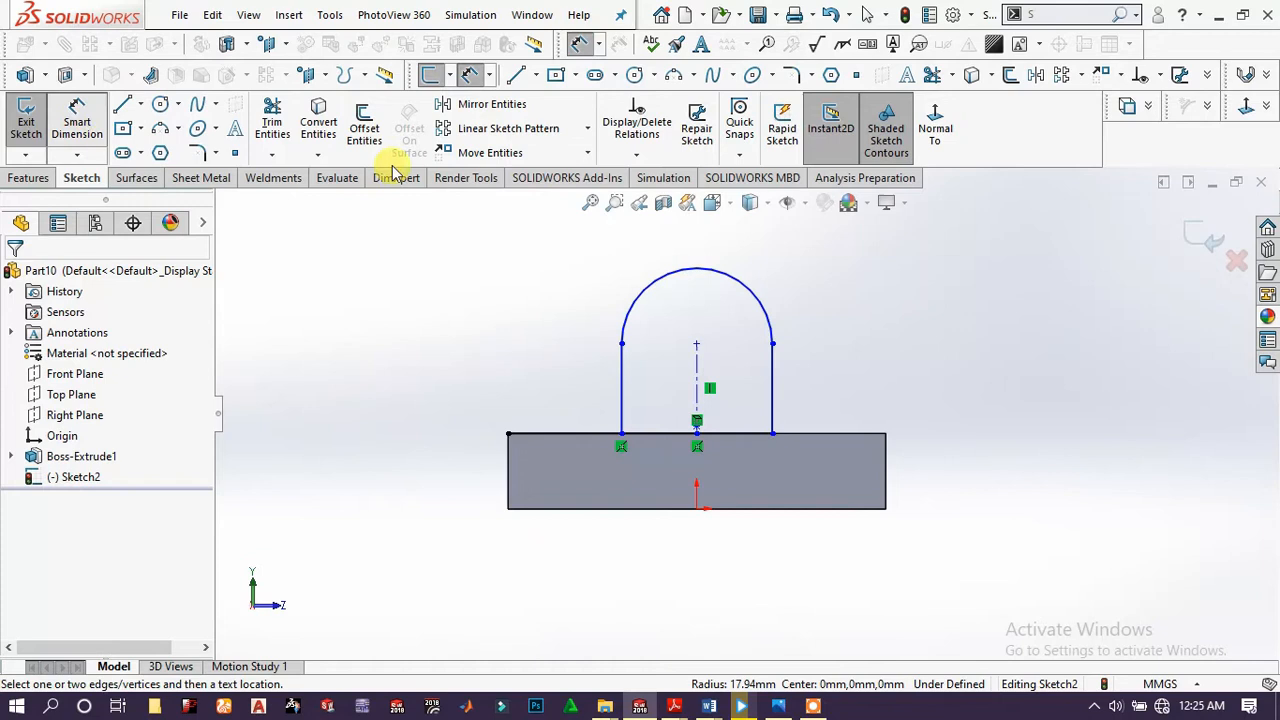
left_click(772, 372)
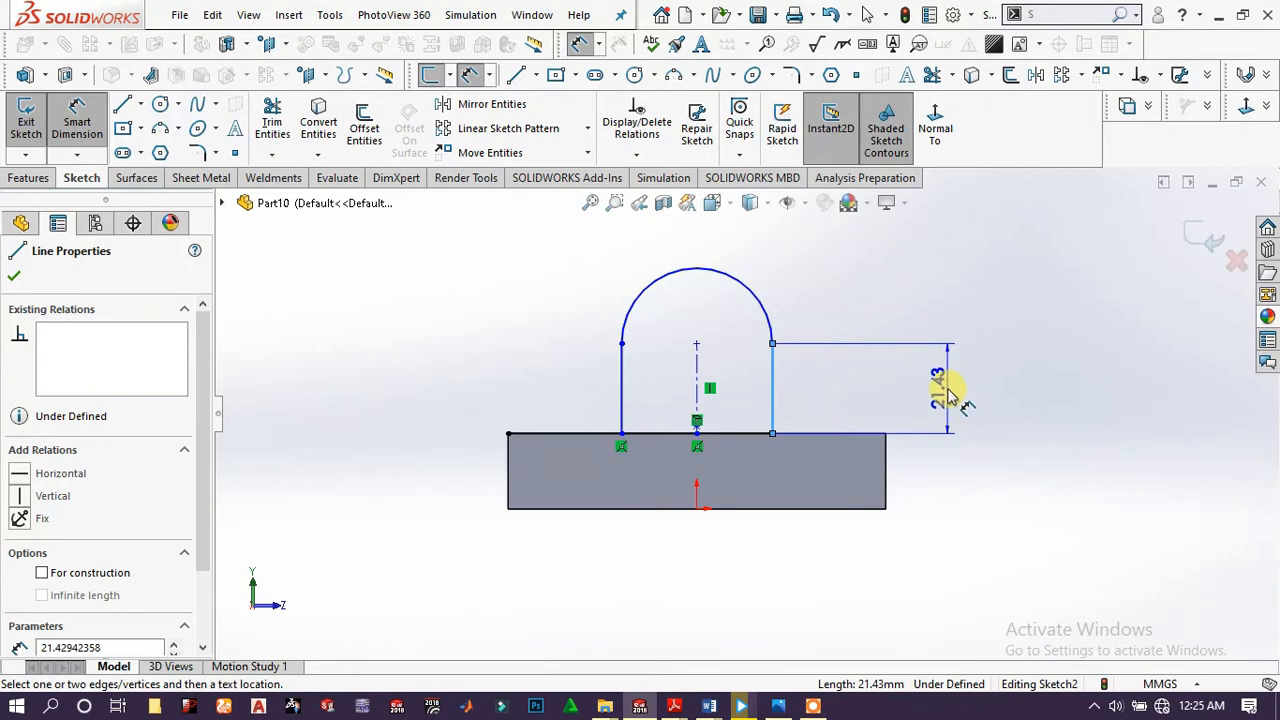
left_click(948, 398)
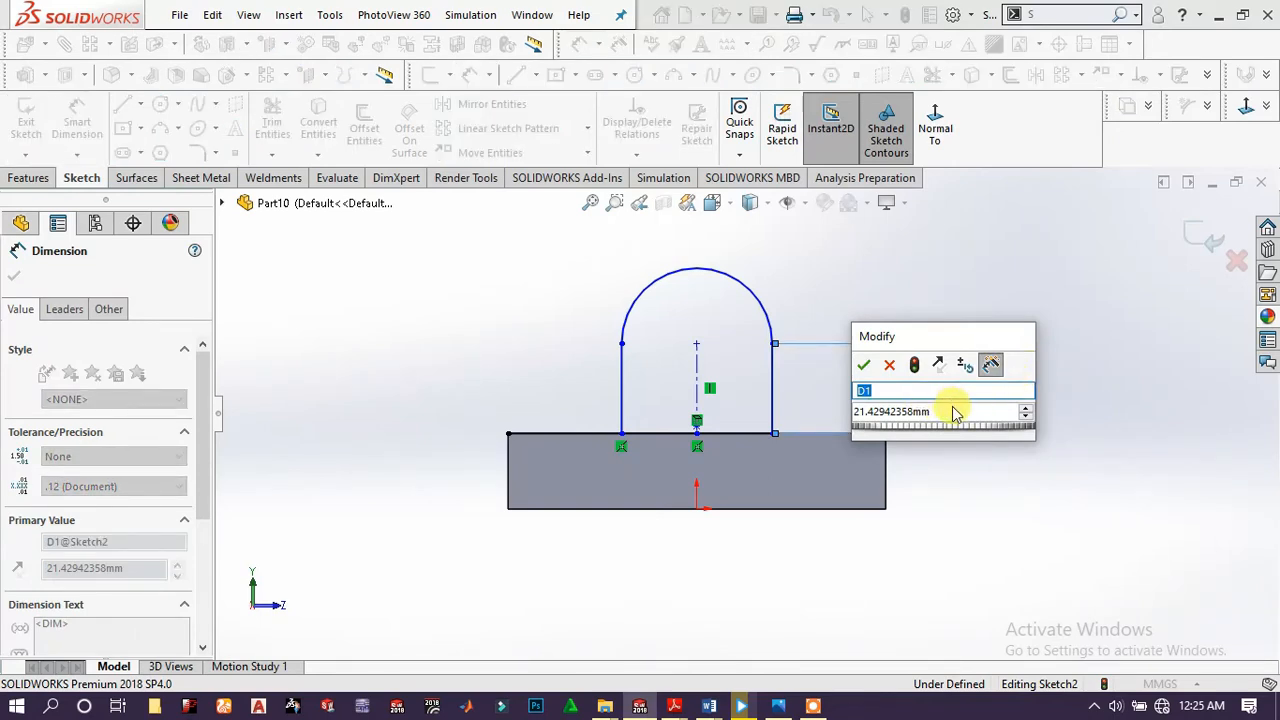
left_click(957, 413)
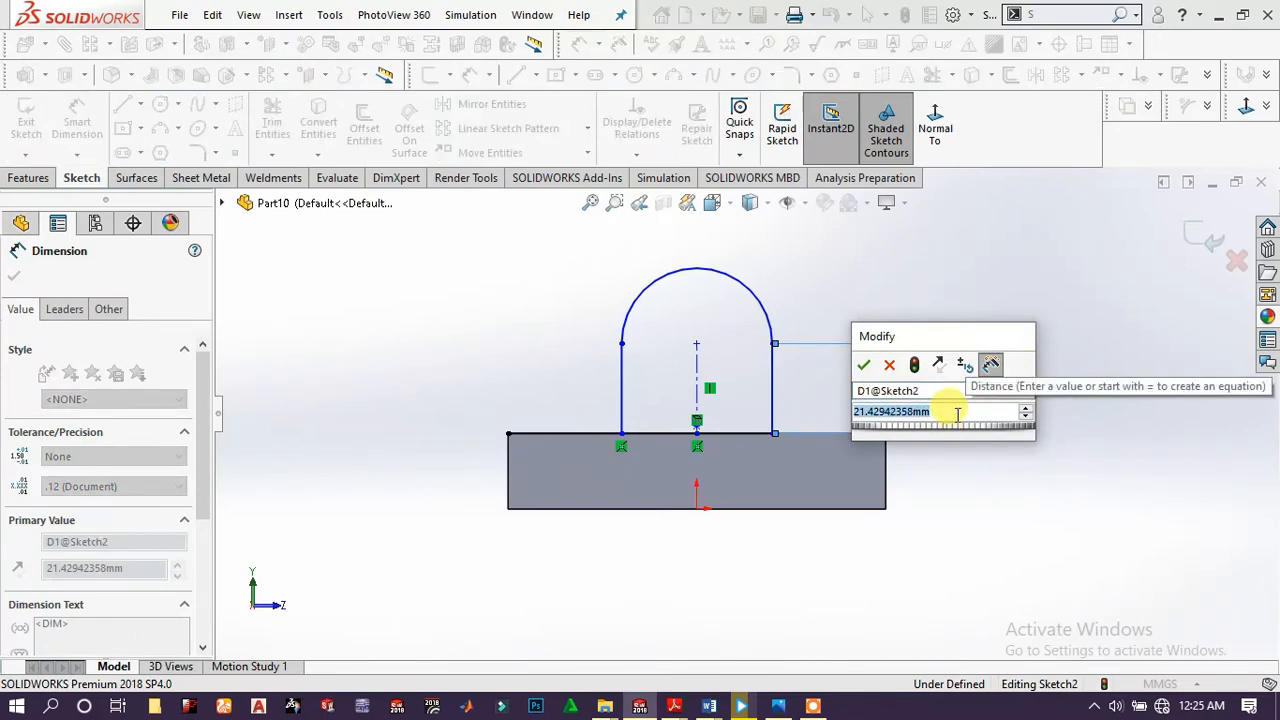
type("17")
key("Return")
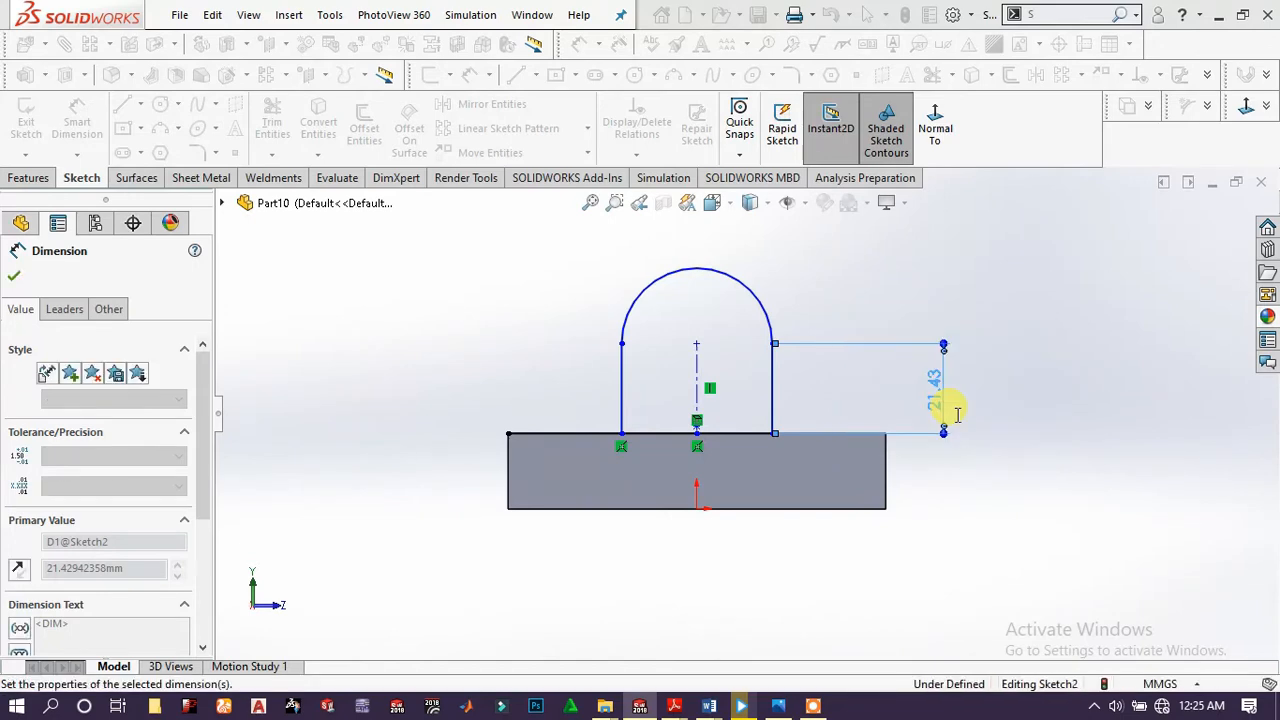
left_click(863, 315)
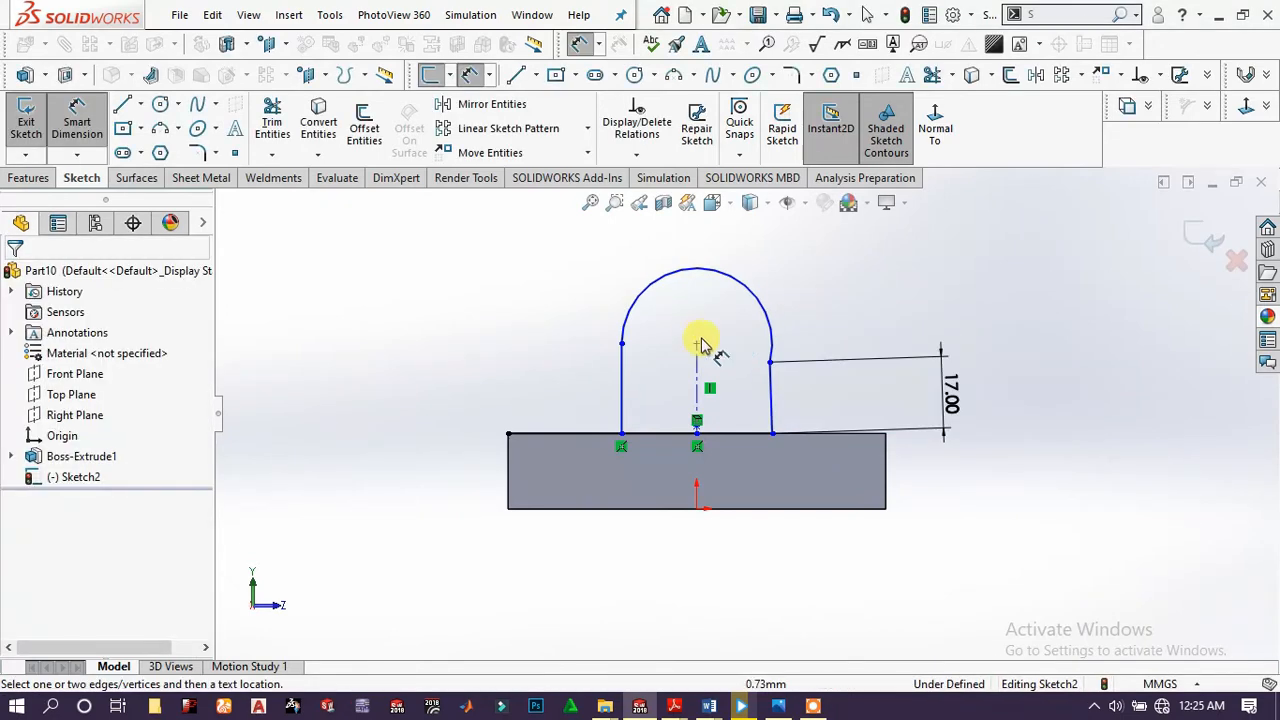
- Dimension the radius of the upright's top arc to 25 mm and end dimensioning
left_click(785, 270)
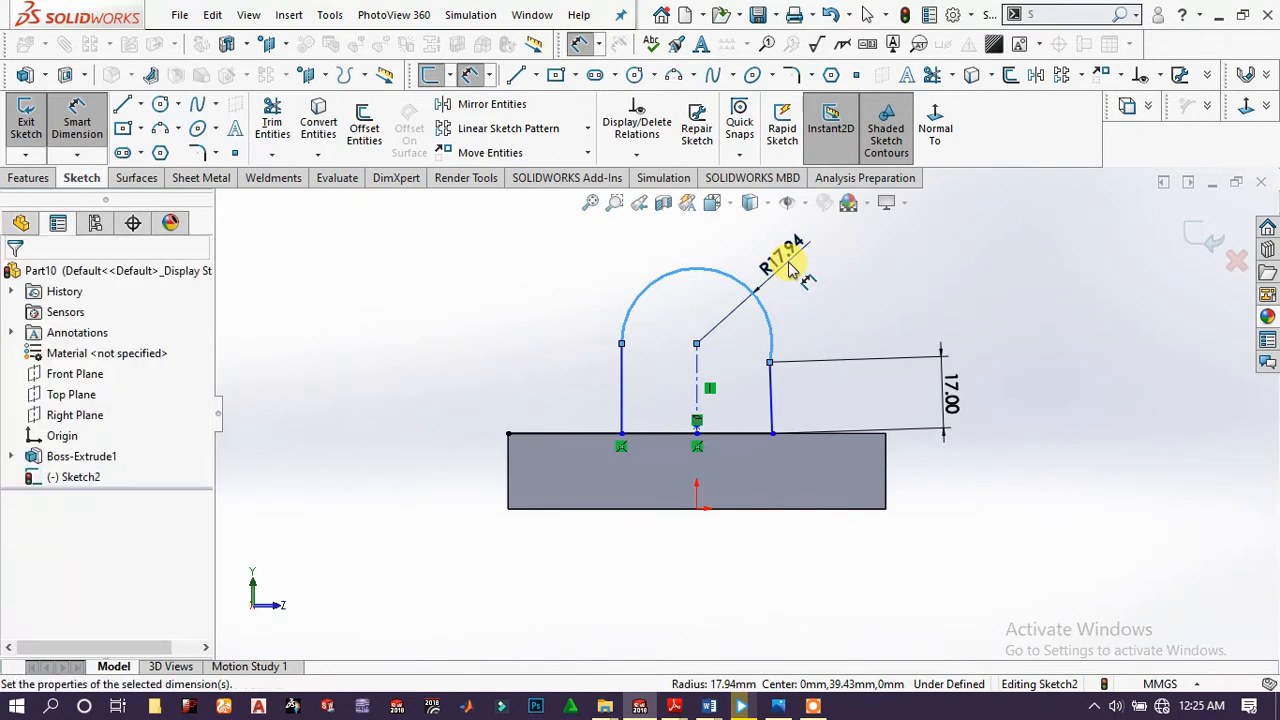
left_click(790, 266)
type("25")
key("Return")
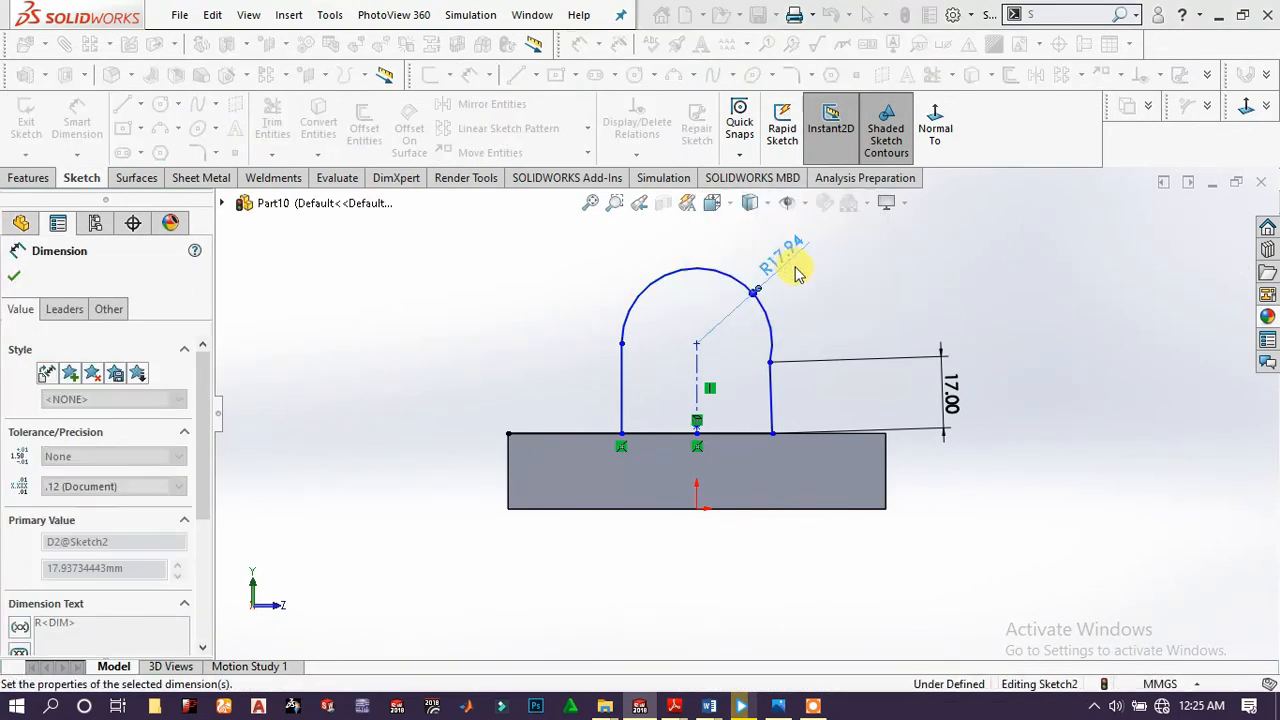
left_click(826, 300)
right_click(878, 292)
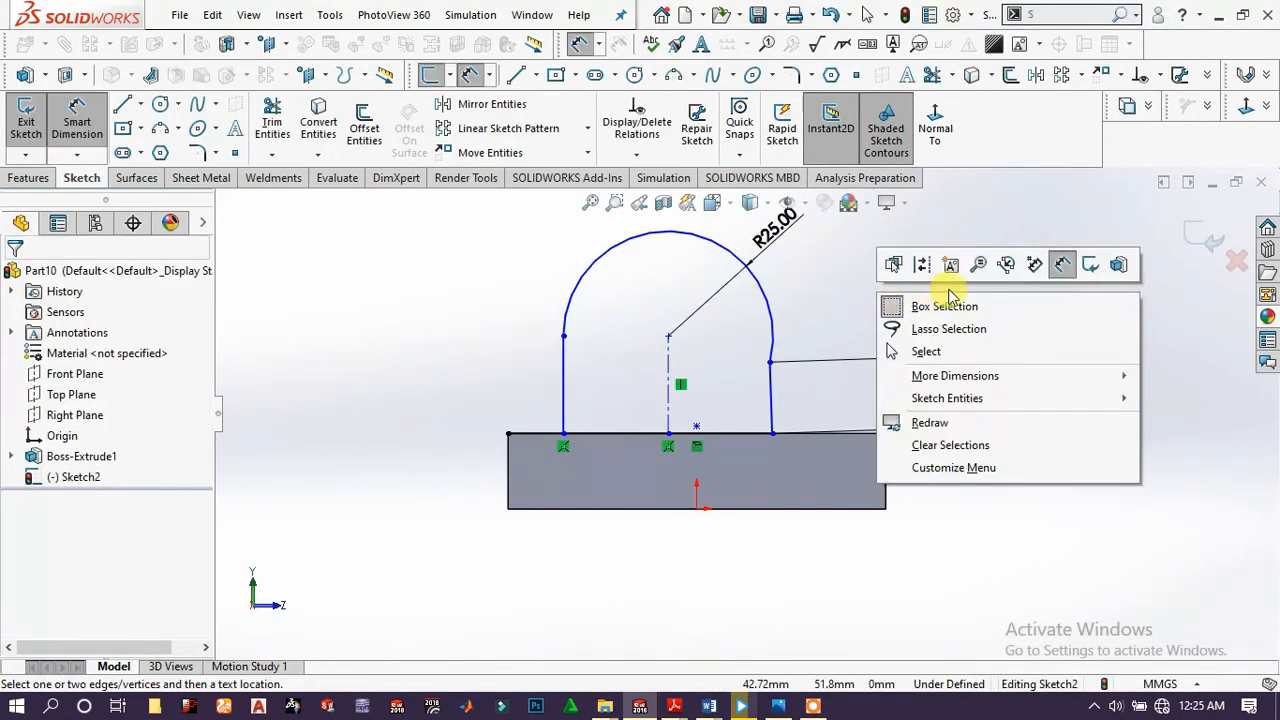
left_click(1066, 265)
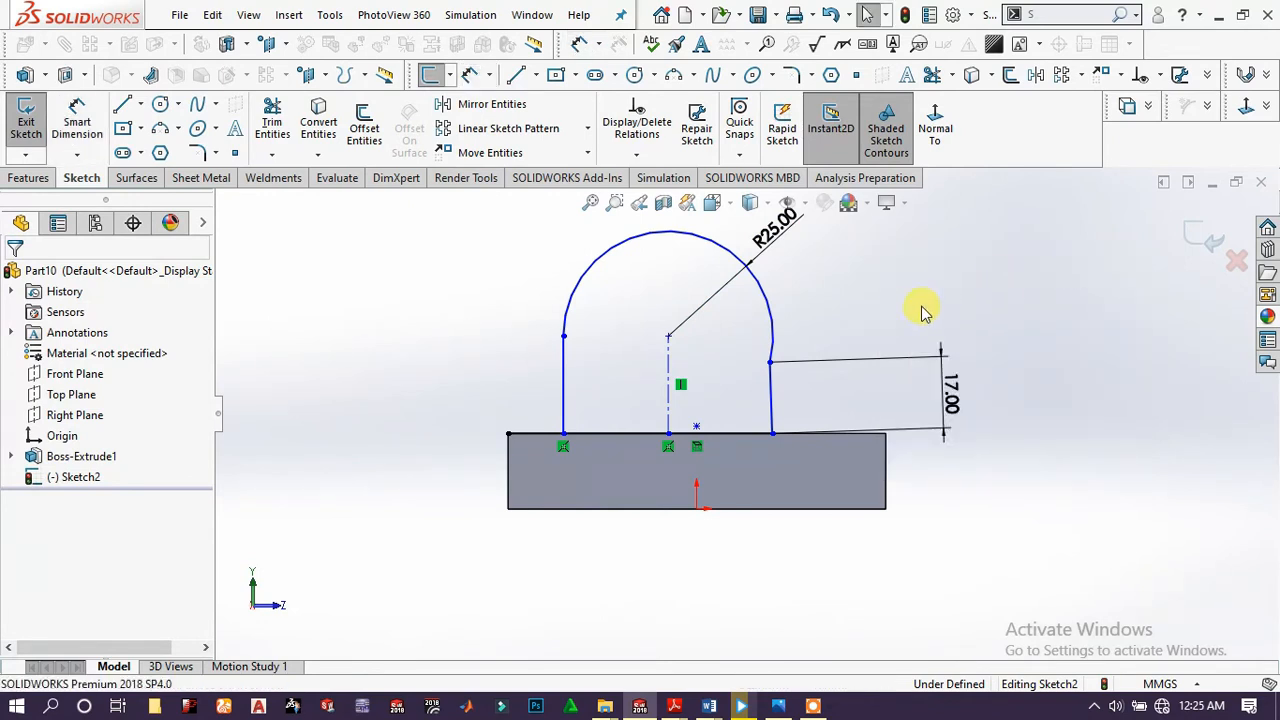
- Make the top arc tangent to the right side line and make that line vertical
left_click(775, 358)
left_click(774, 377)
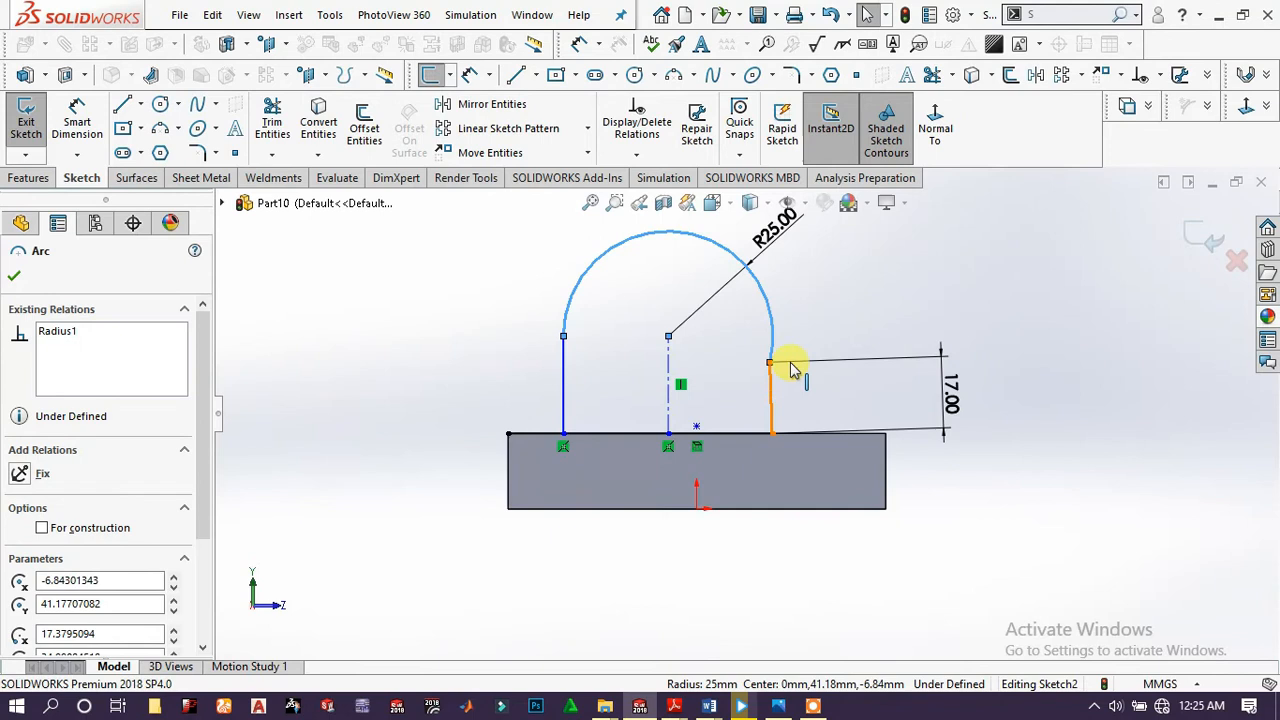
left_click(824, 296)
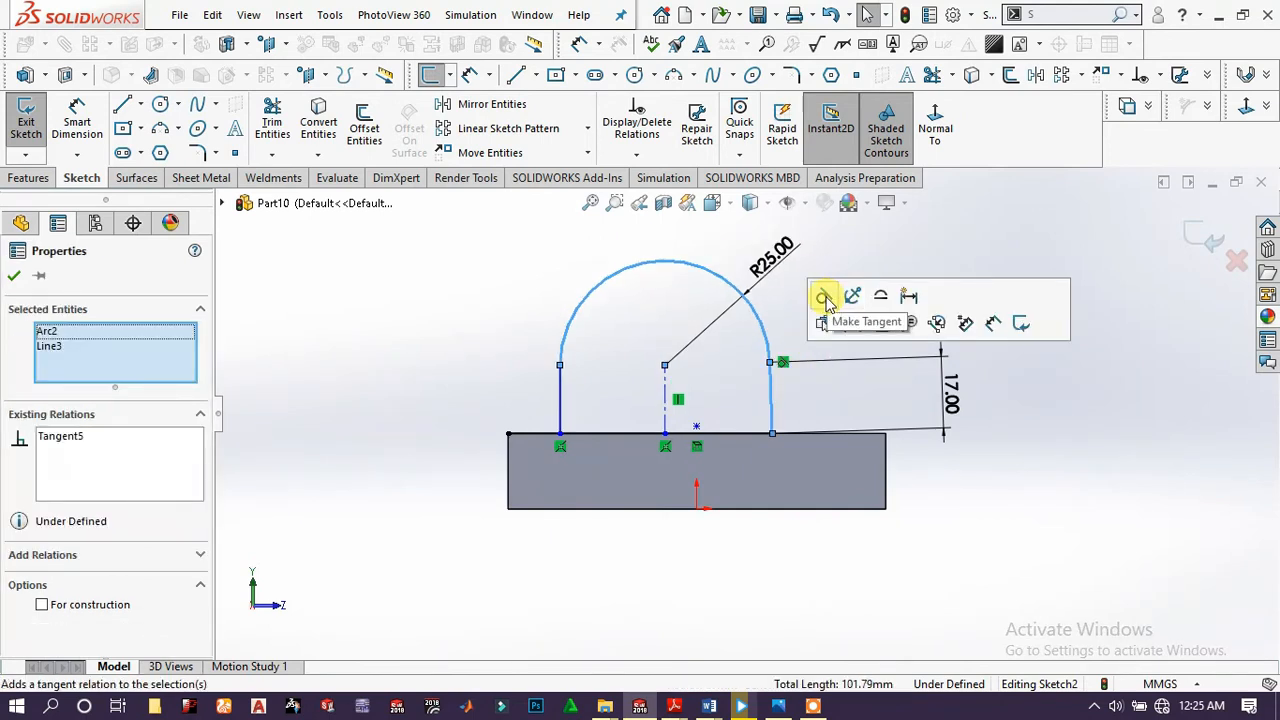
left_click(783, 320)
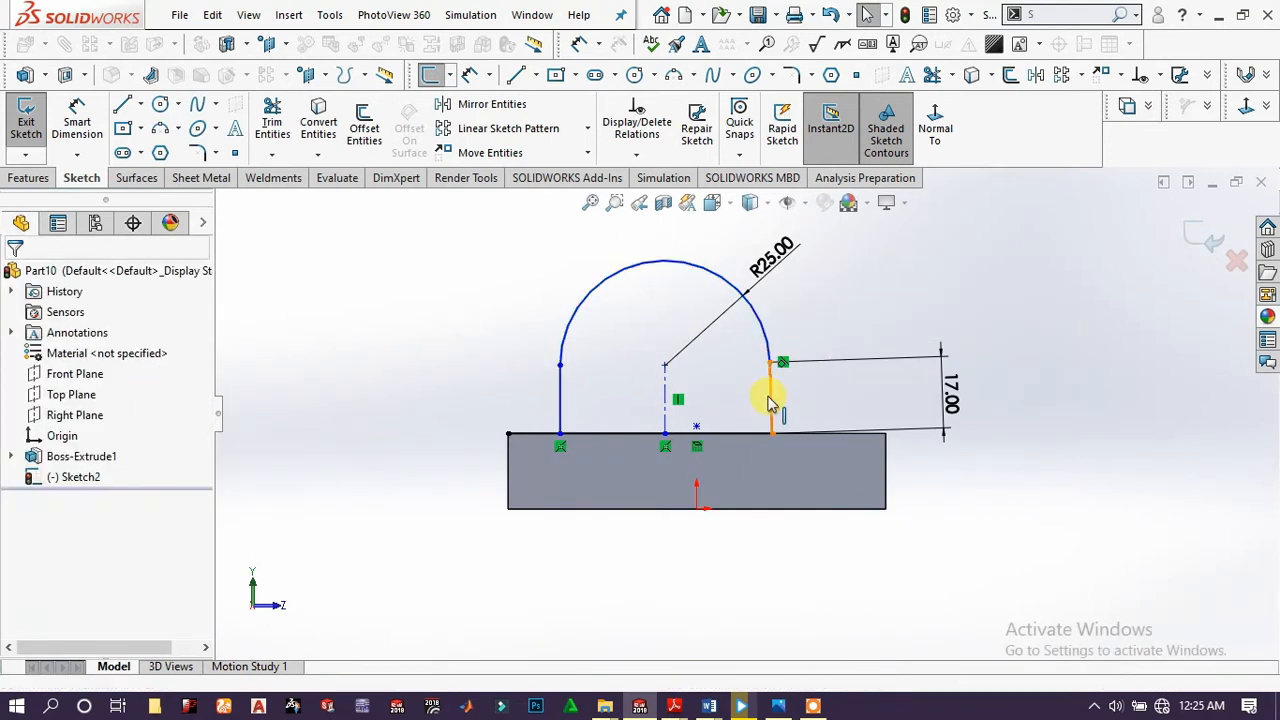
left_click(773, 385)
left_click(850, 313)
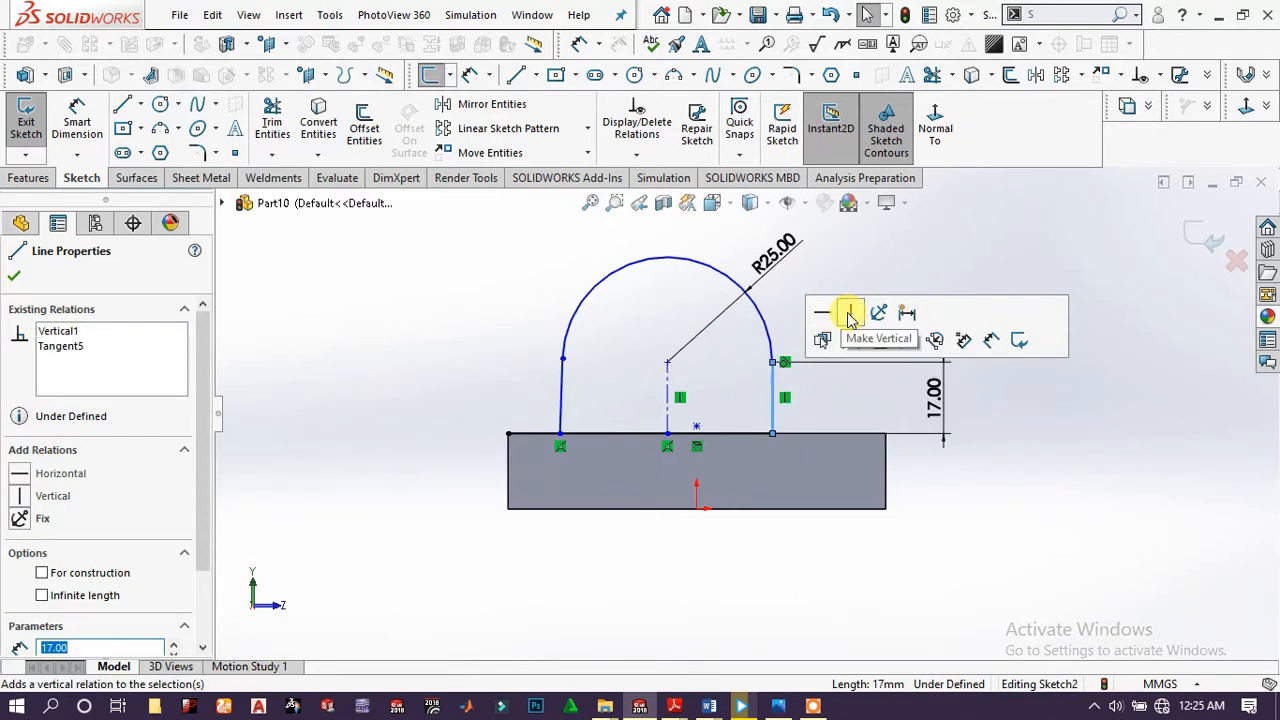
- Make the profile's vertical centerline coincident with the origin
left_click(678, 385)
left_click(667, 387)
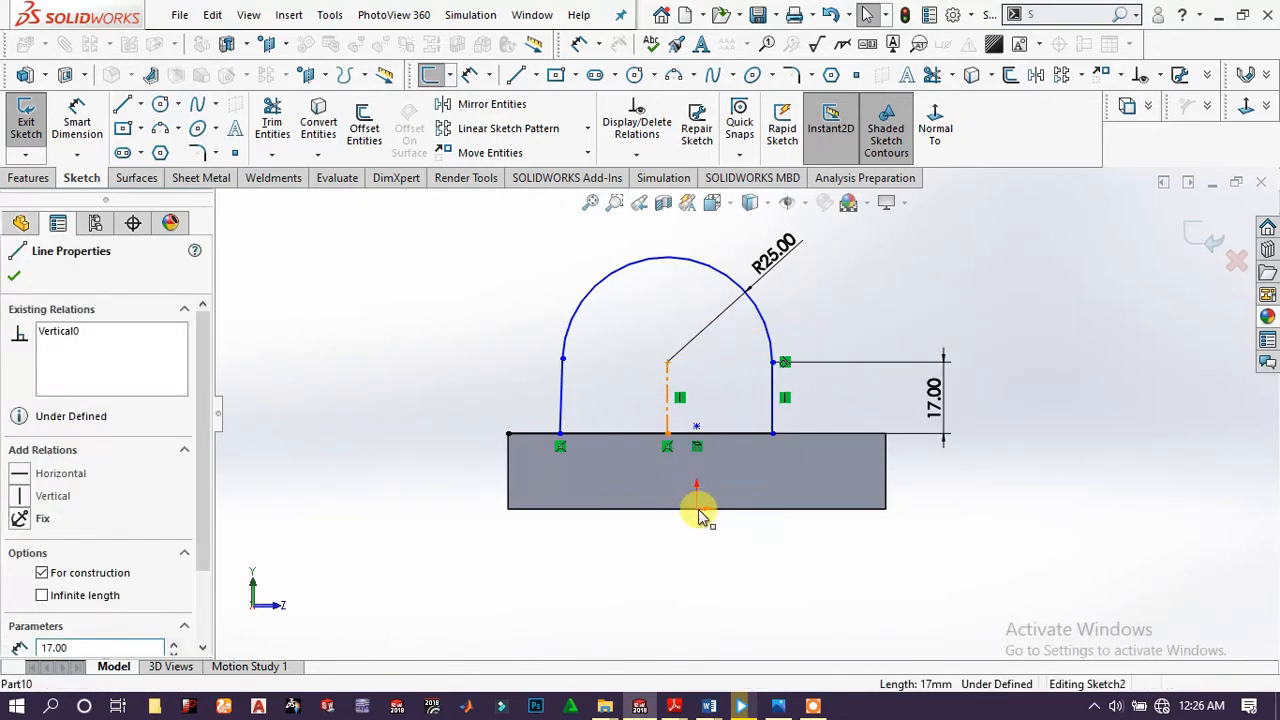
left_click(697, 510, "ctrl")
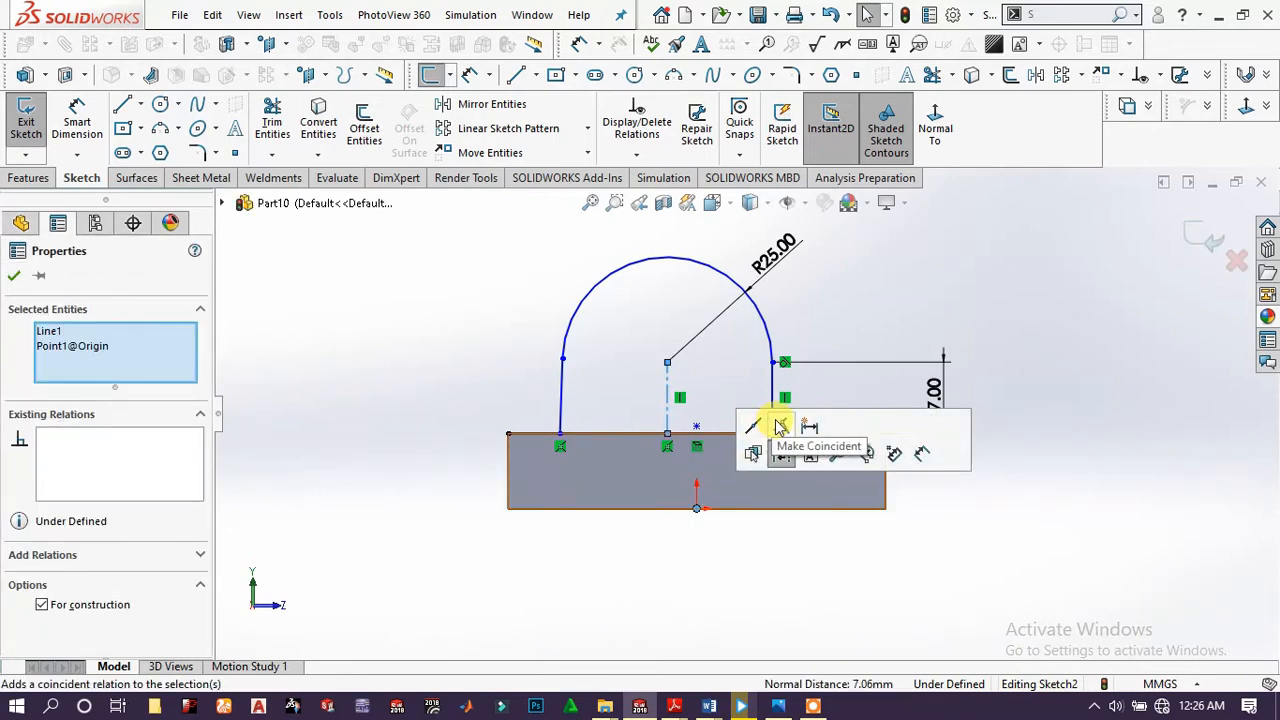
left_click(781, 427)
left_click(501, 365)
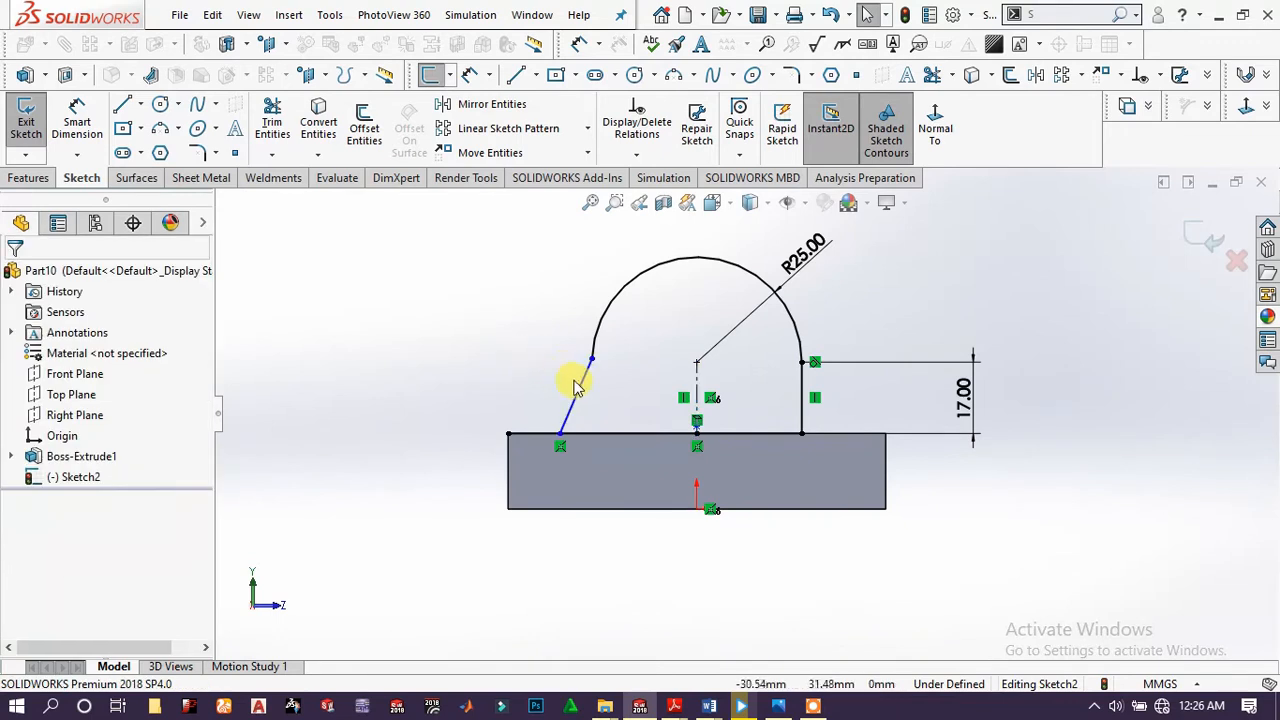
- Make the slanted left side line of the upright profile vertical
left_click(589, 382)
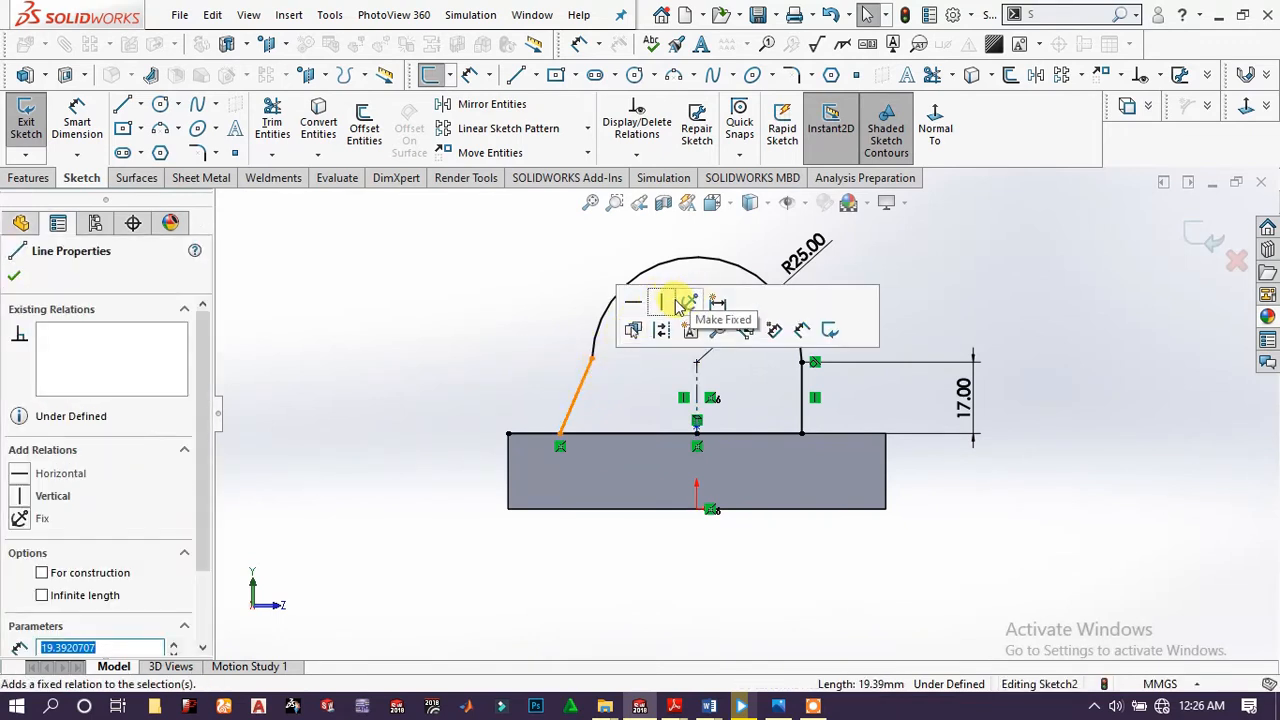
left_click(660, 302)
left_click(548, 334)
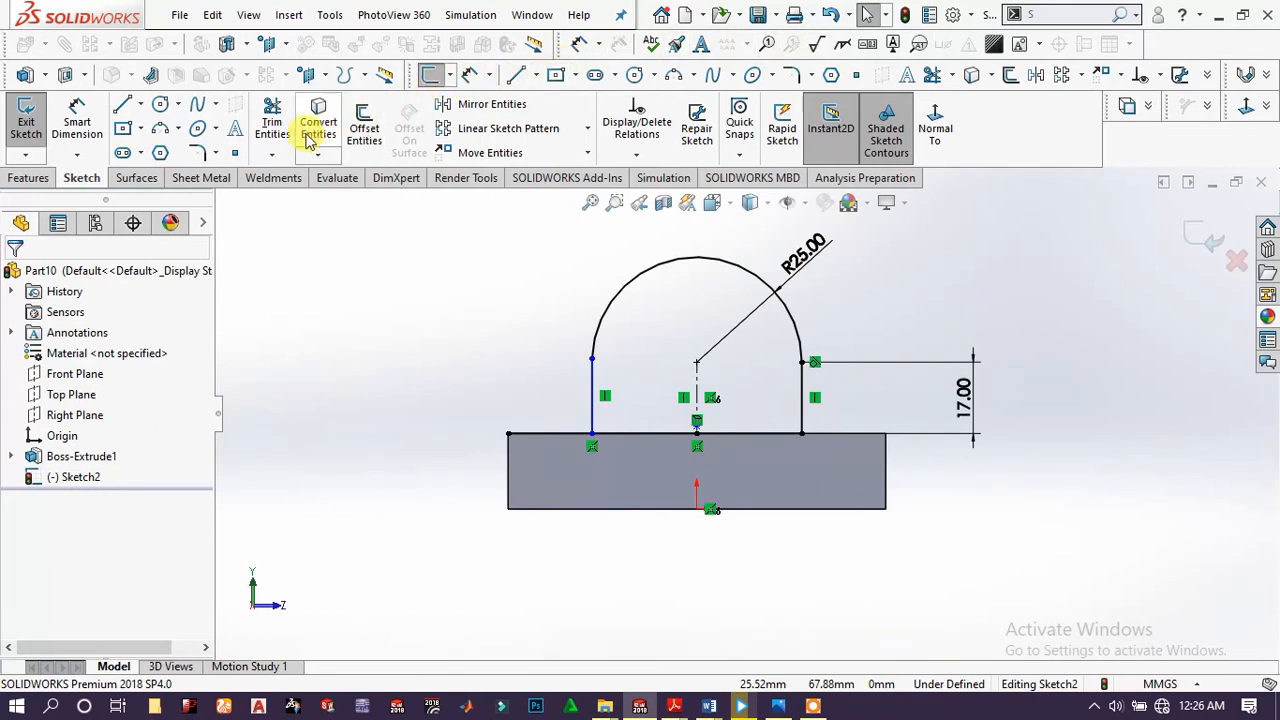
- Trim the part of the converted edge line that extends left of the upright profile
left_click(272, 125)
left_click_drag(537, 423, 543, 443)
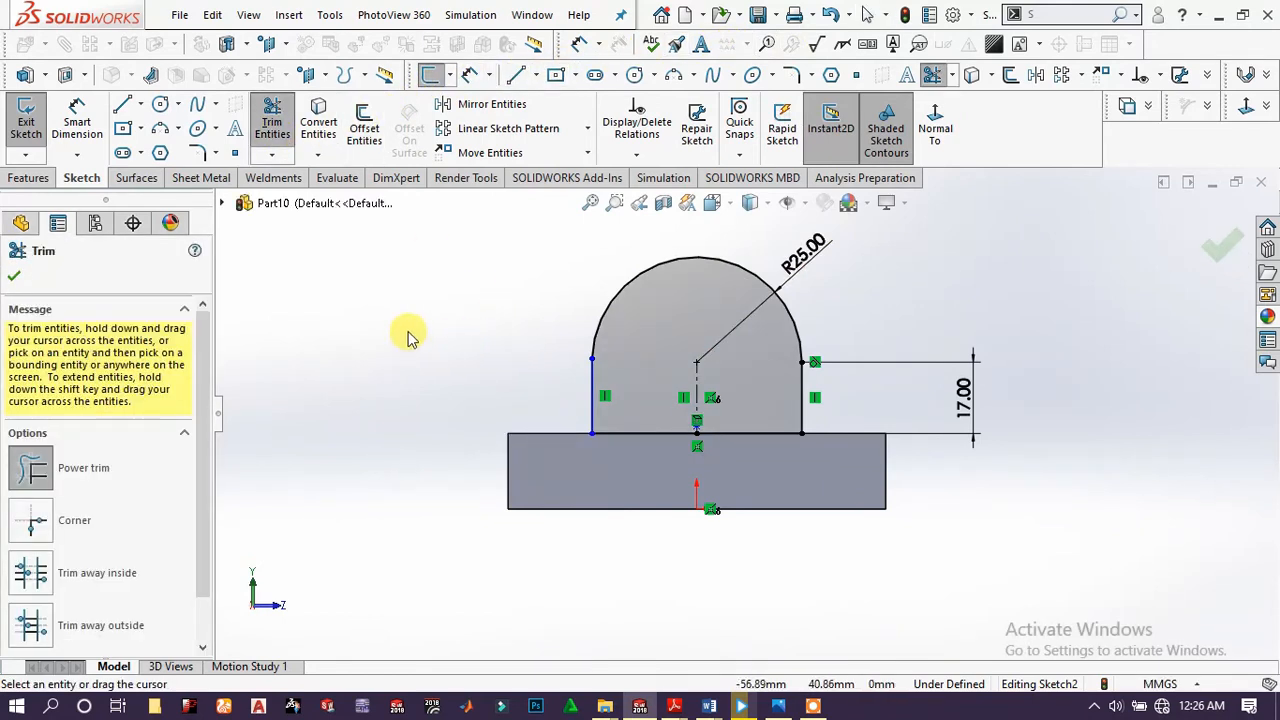
left_click(16, 271)
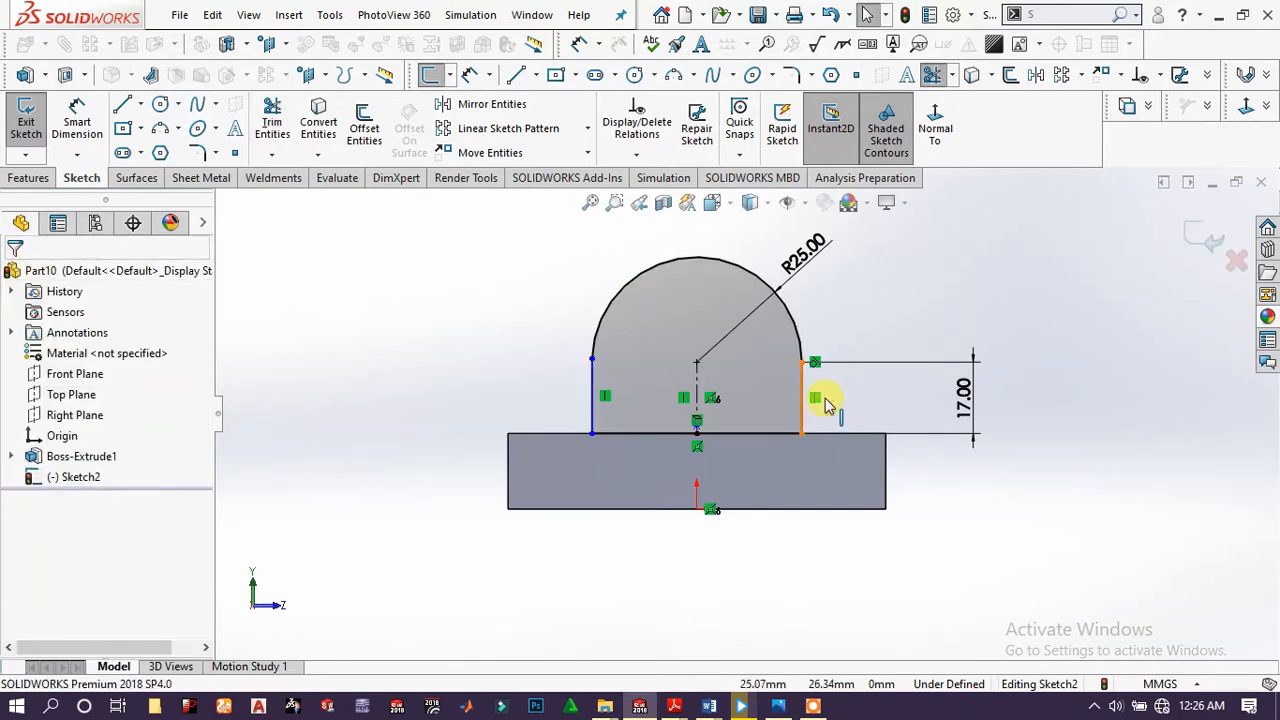
- Add an equal relation between the upright profile's two vertical side lines
left_click(800, 392)
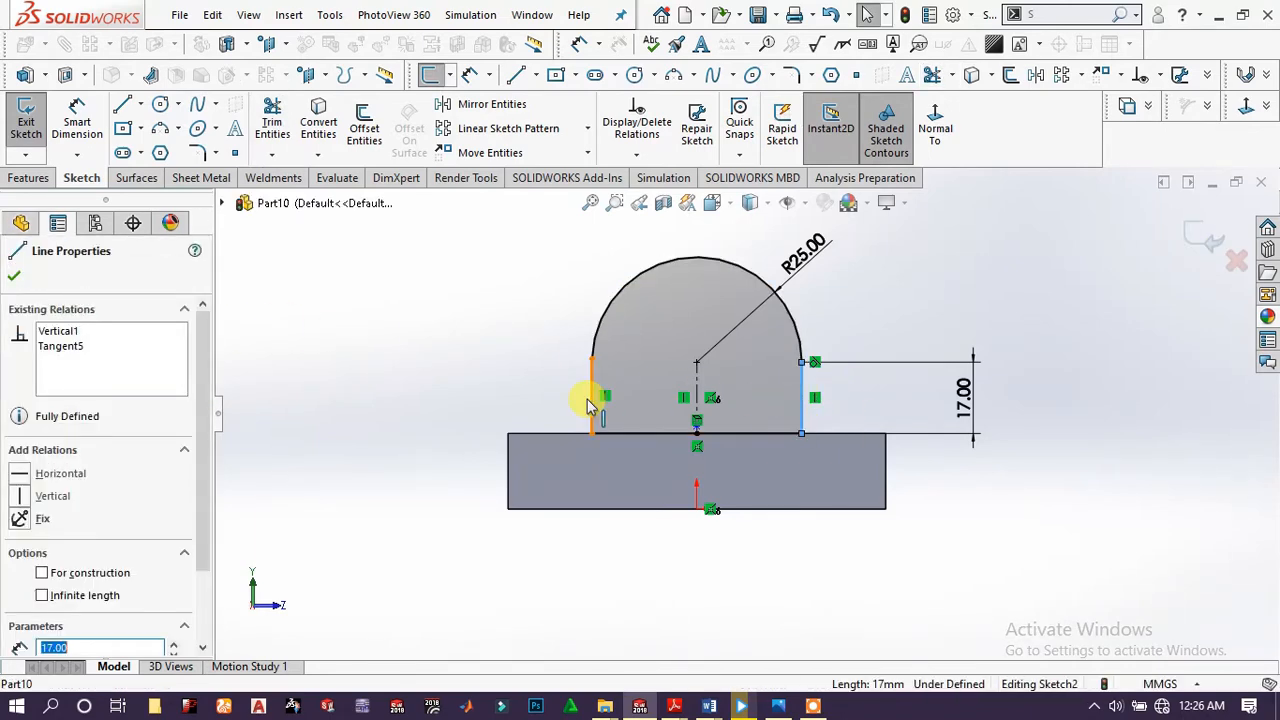
left_click(590, 398, "ctrl")
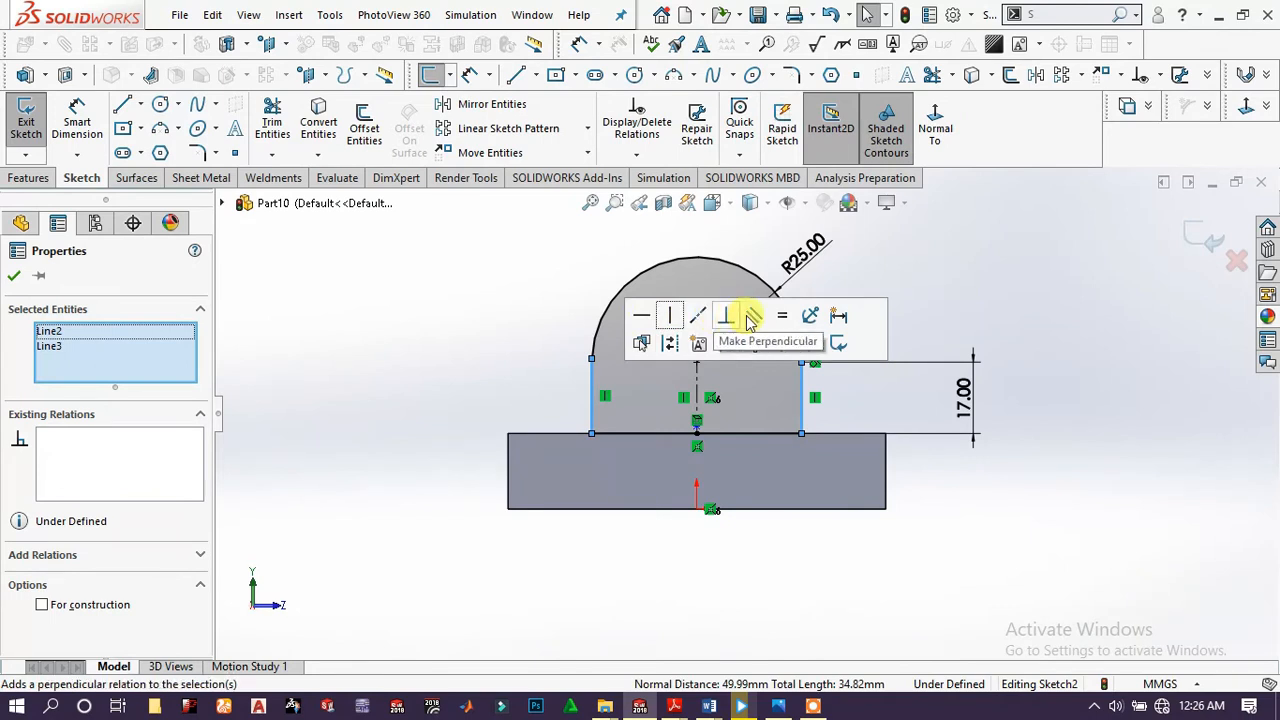
left_click(780, 318)
left_click(430, 320)
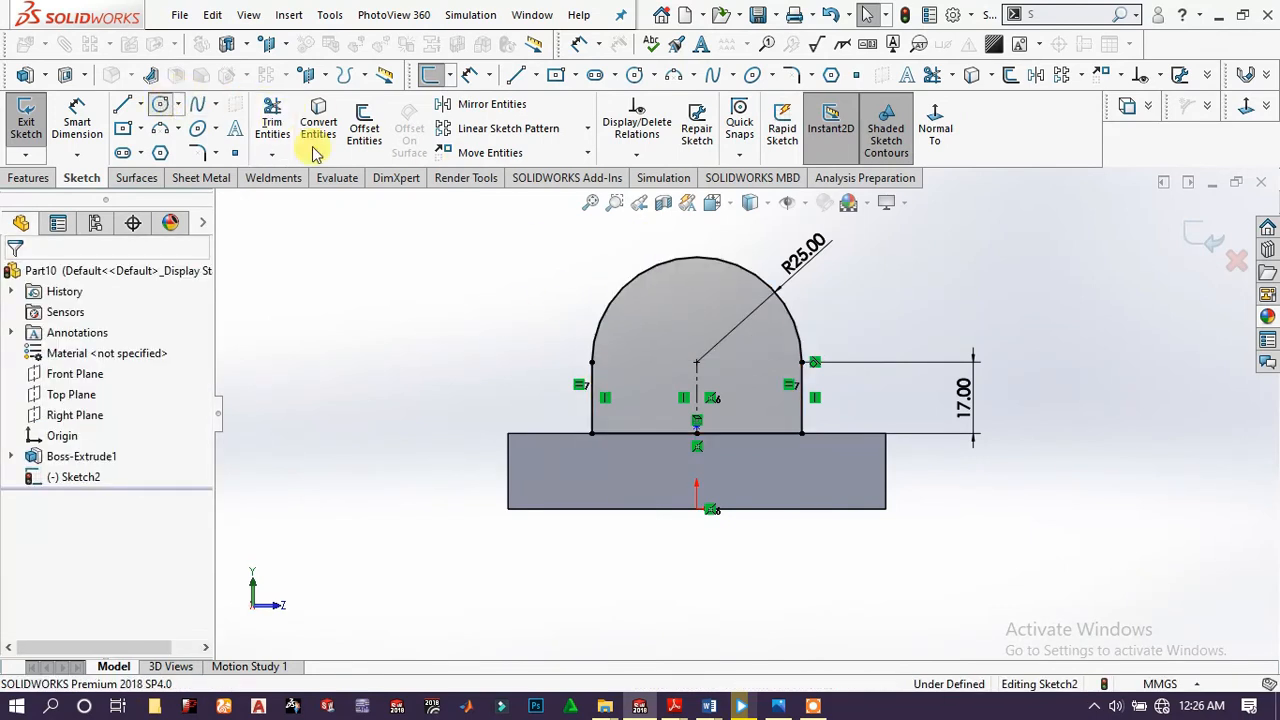
- Sketch a circle centred on the upright profile's top arc and set its diameter to 24 mm
left_click(697, 362)
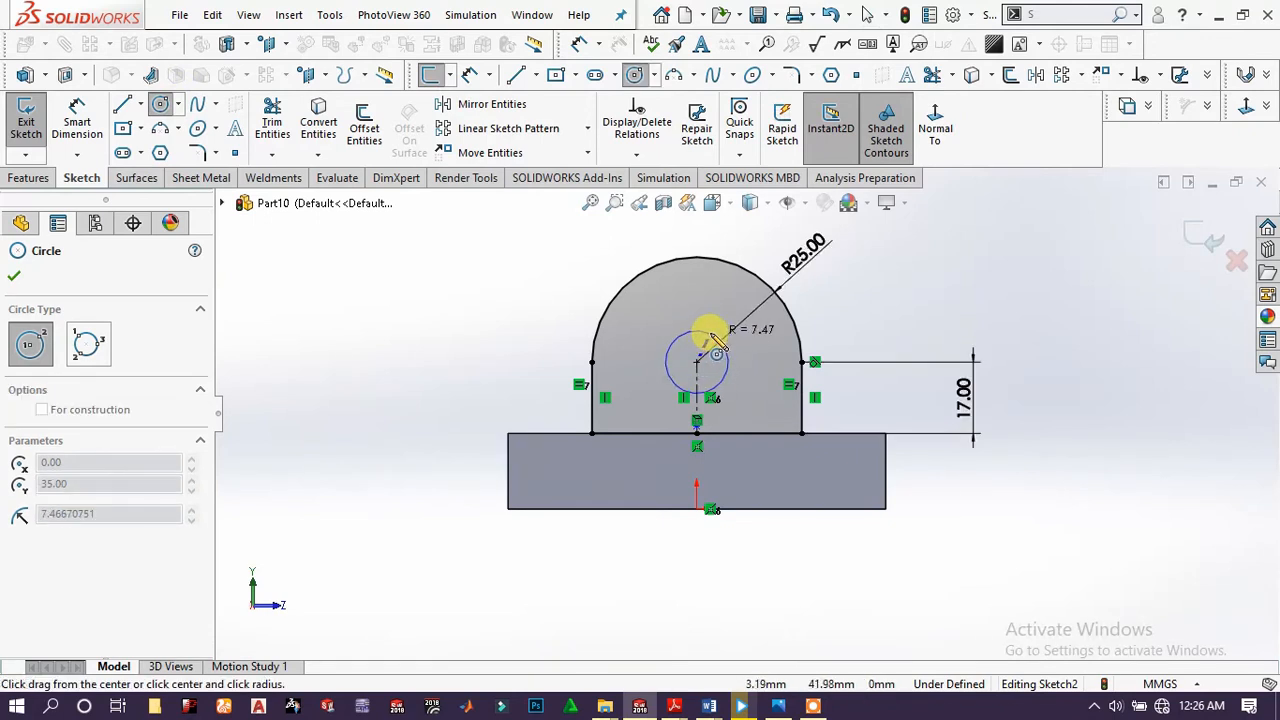
left_click(718, 340)
left_click(76, 118)
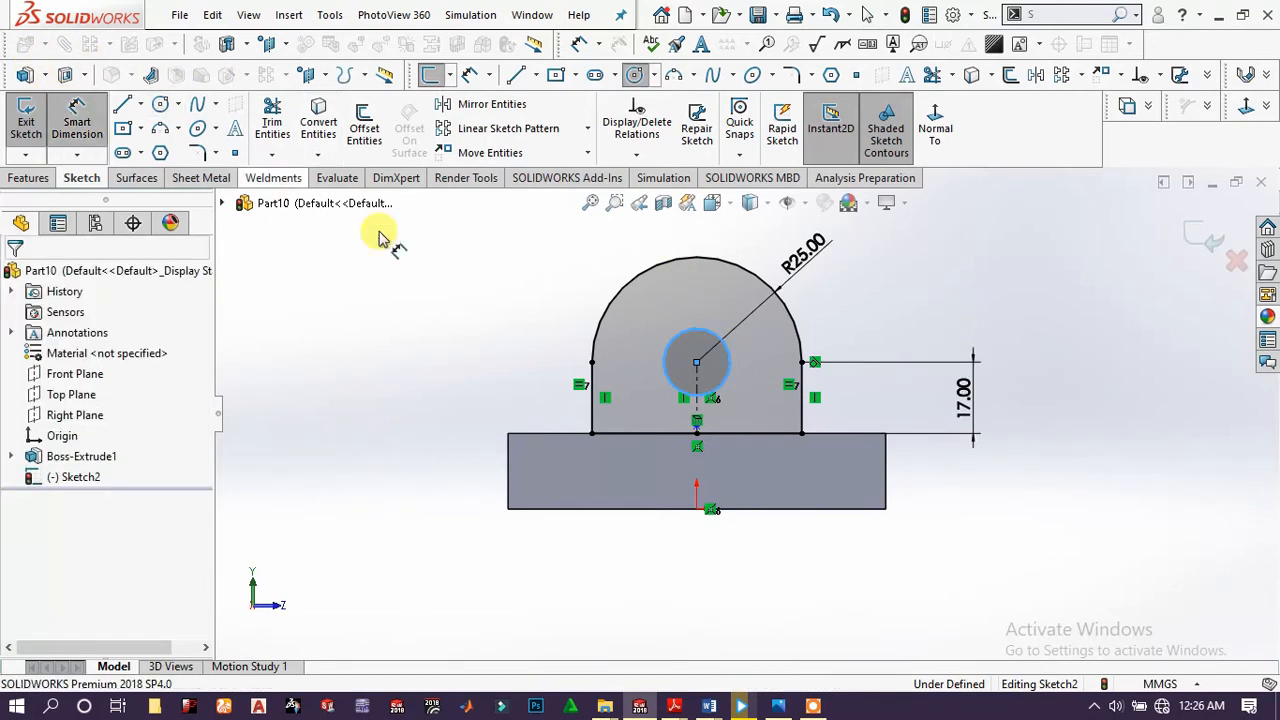
left_click(698, 334)
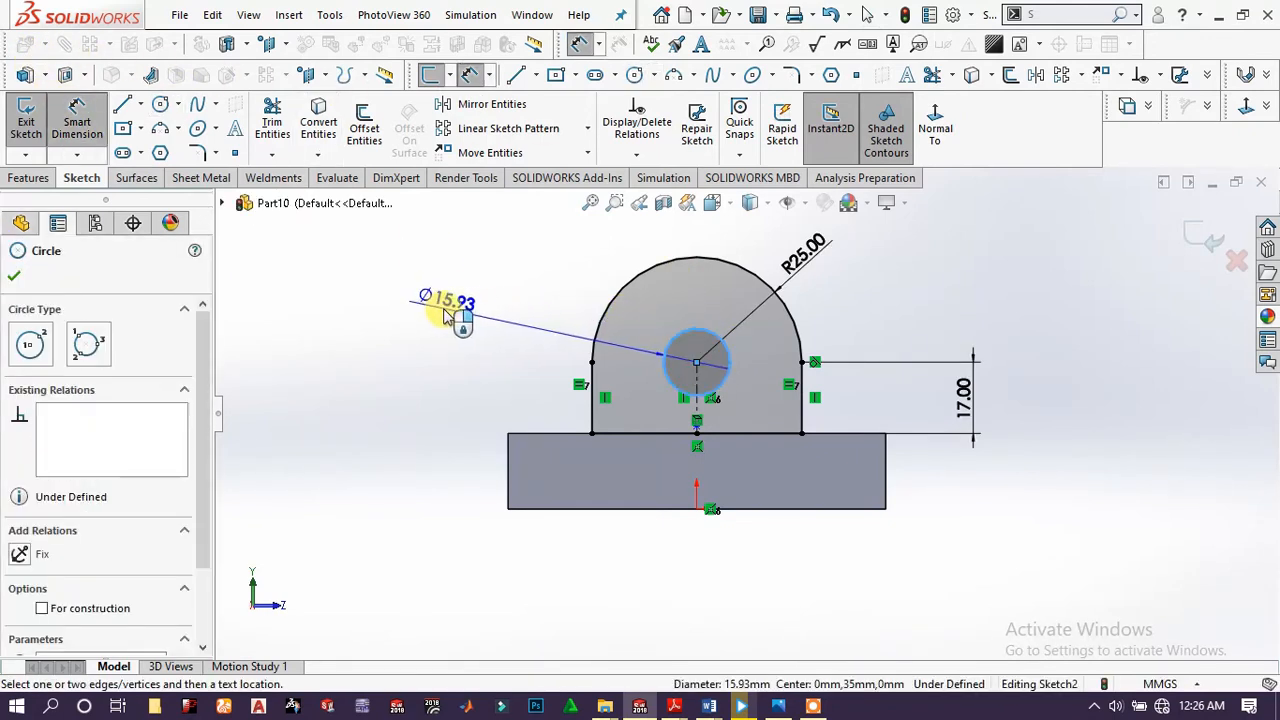
left_click(447, 313)
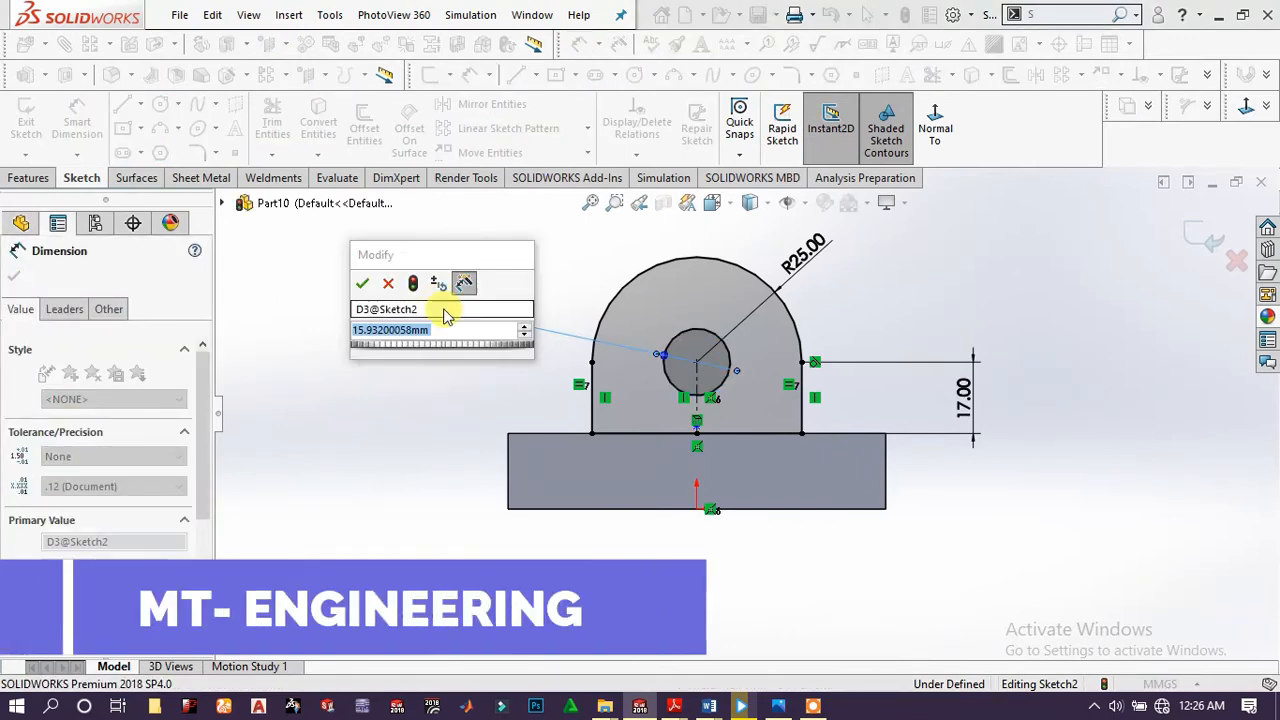
type("24")
key("Return")
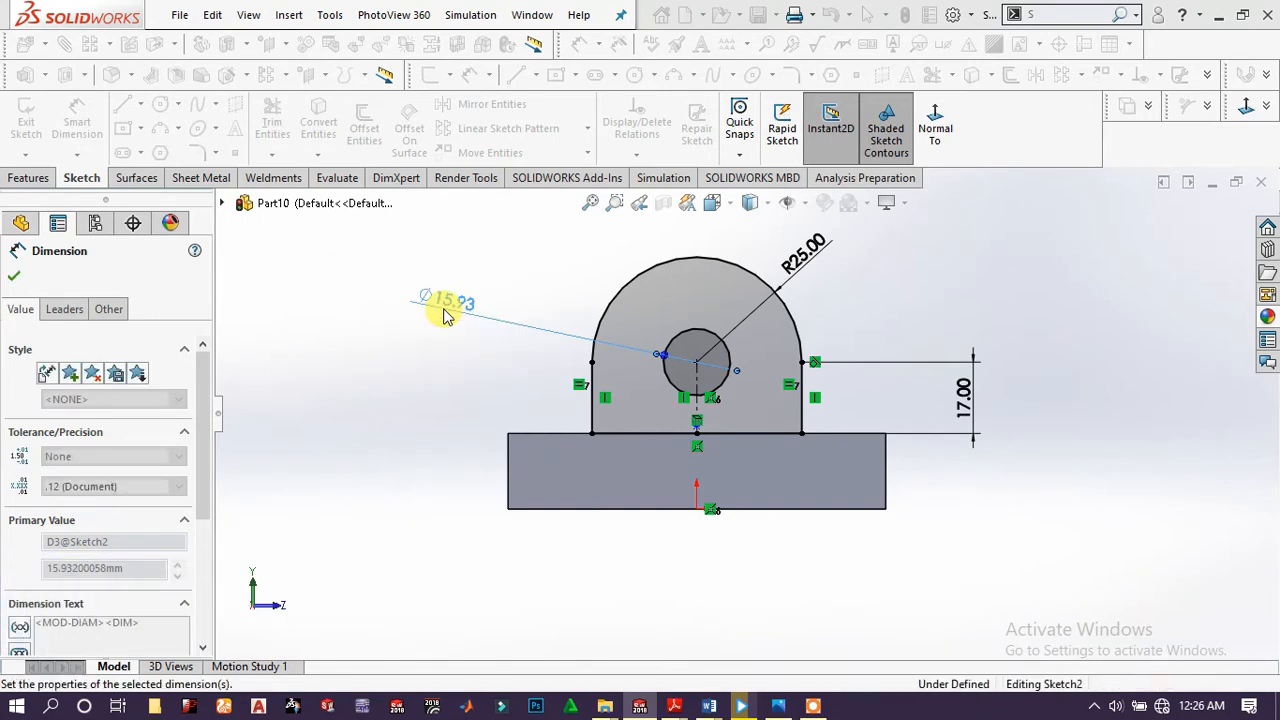
key("Escape")
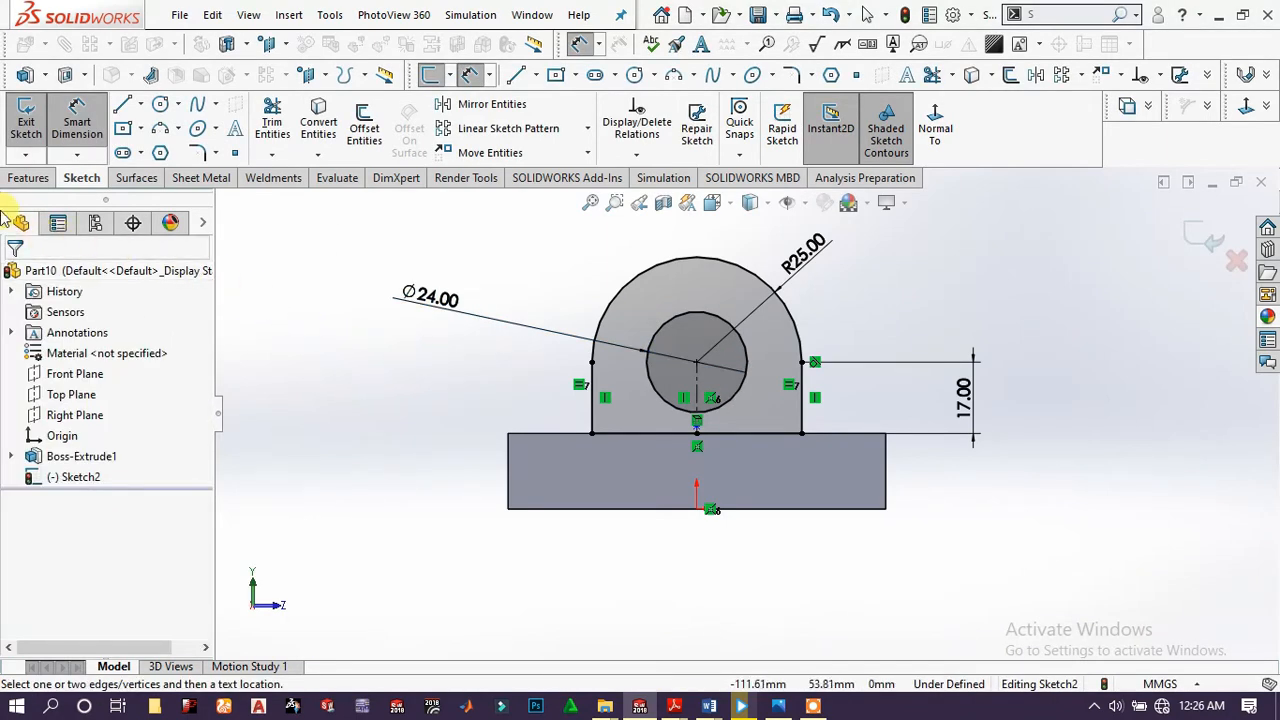
- Extrude the upright profile 20 mm with the direction reversed so it runs over the base
left_click(28, 180)
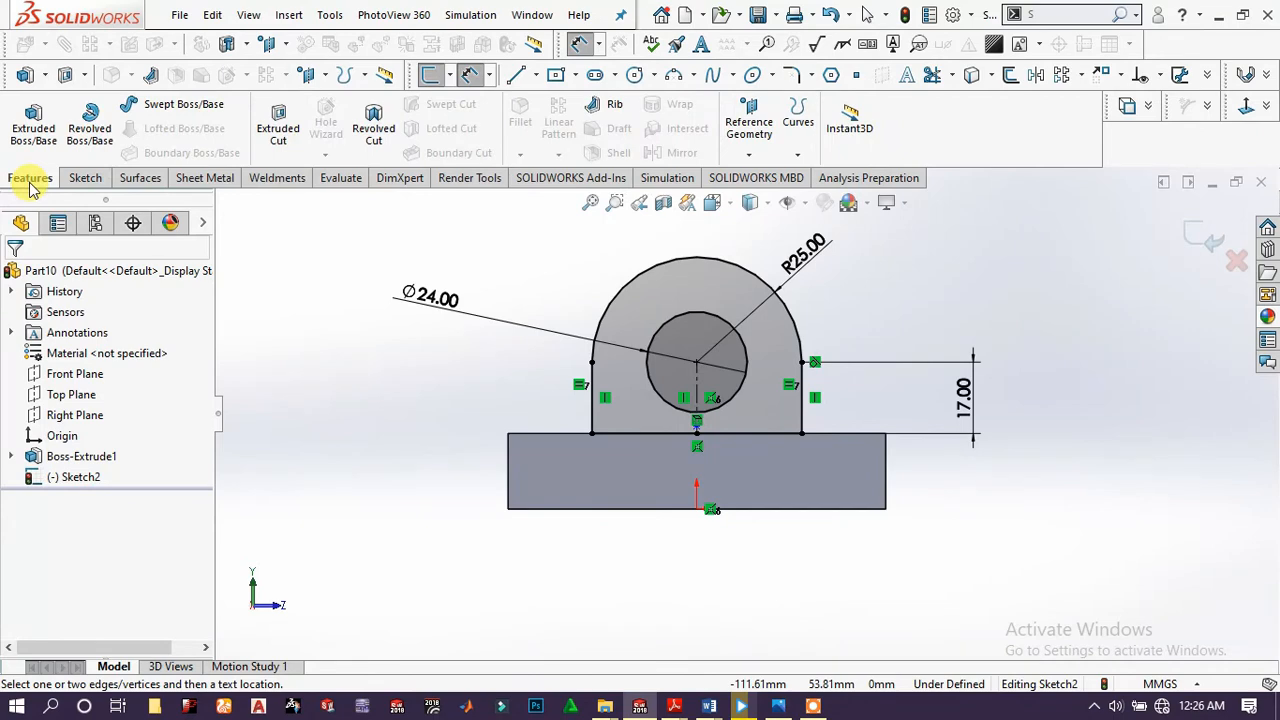
left_click(35, 127)
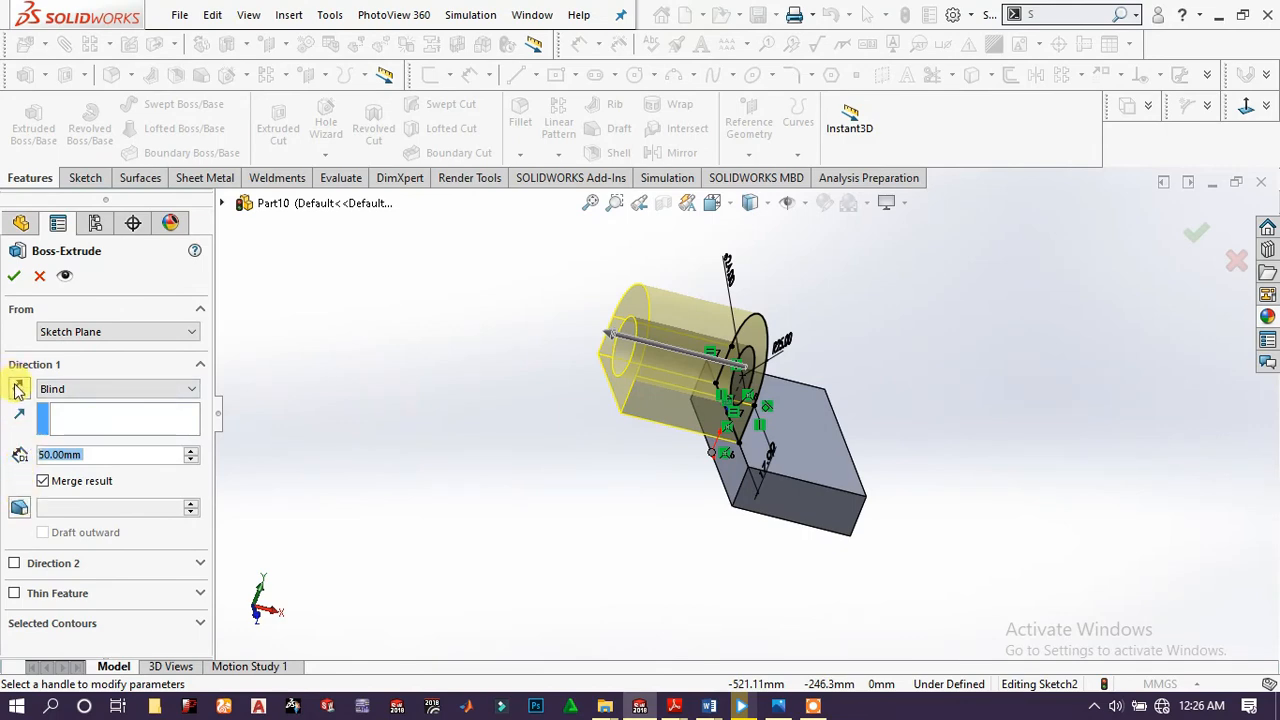
left_click(18, 390)
double_click(95, 456)
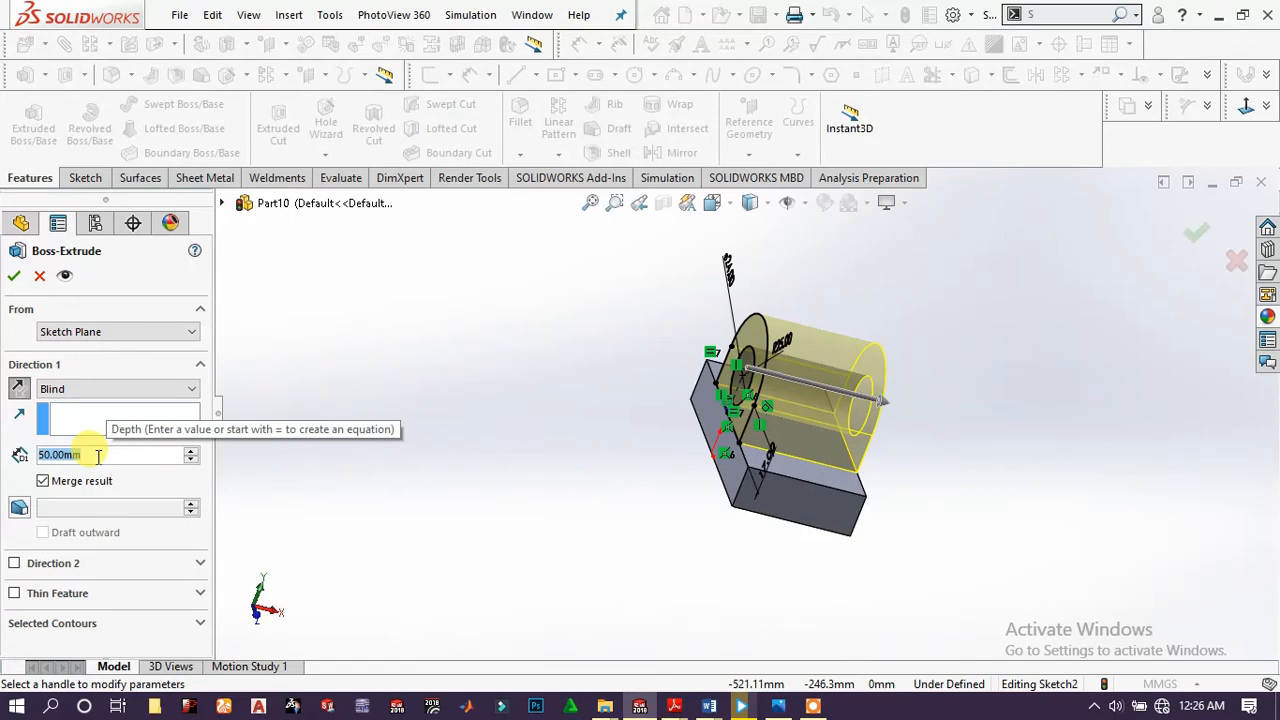
type("20")
key("Return")
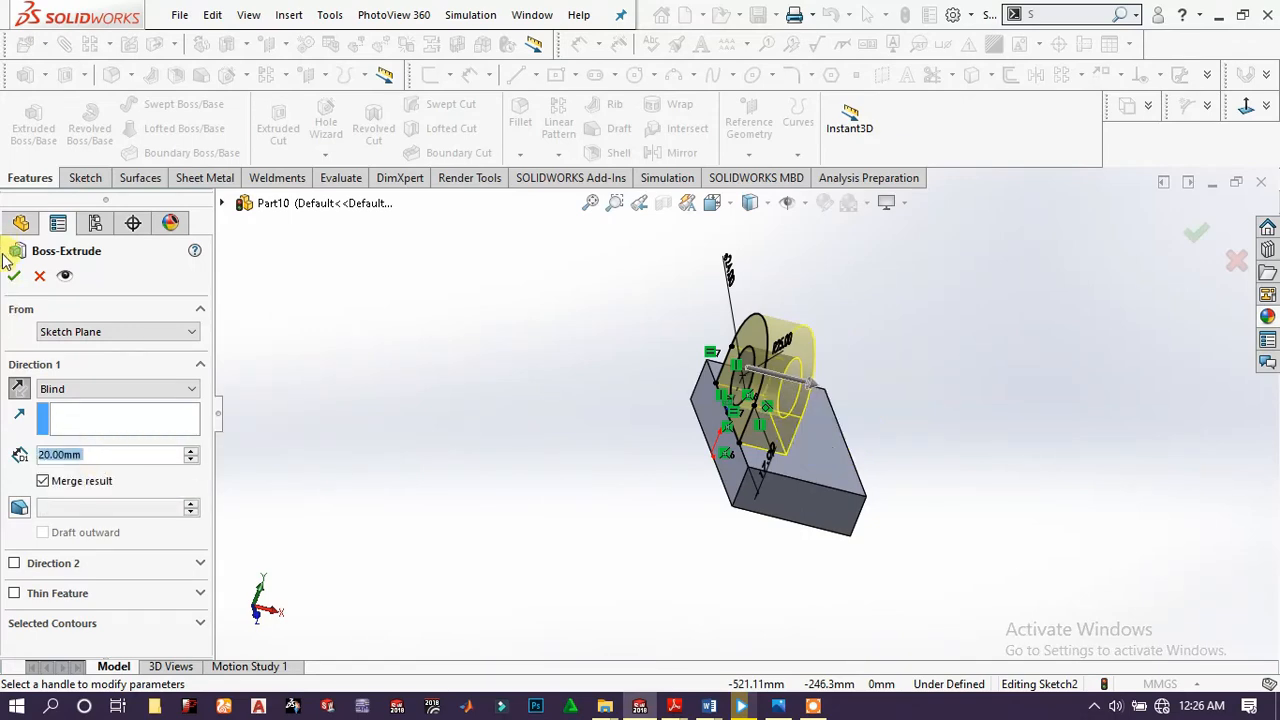
left_click(15, 283)
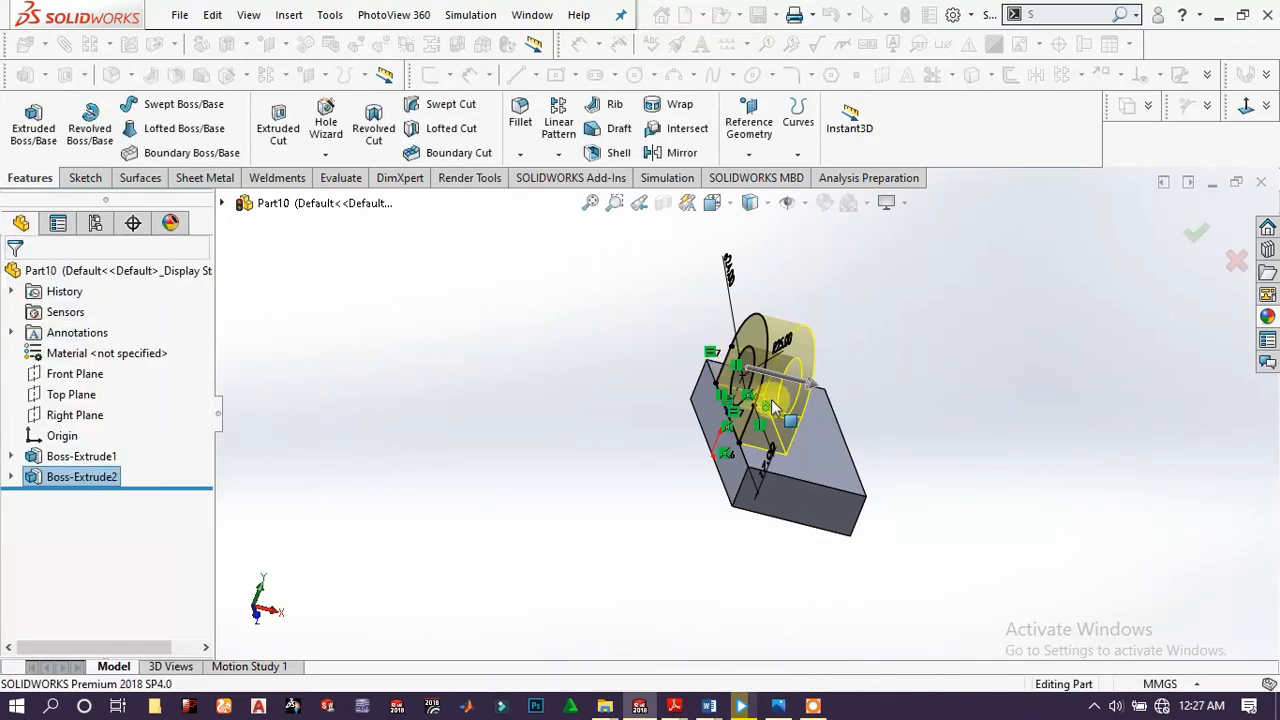
- Start a sketch on the upright's inner flat face and convert the hole's edge into a sketch circle
middle_click_drag(828, 409, 730, 345)
left_click(780, 346)
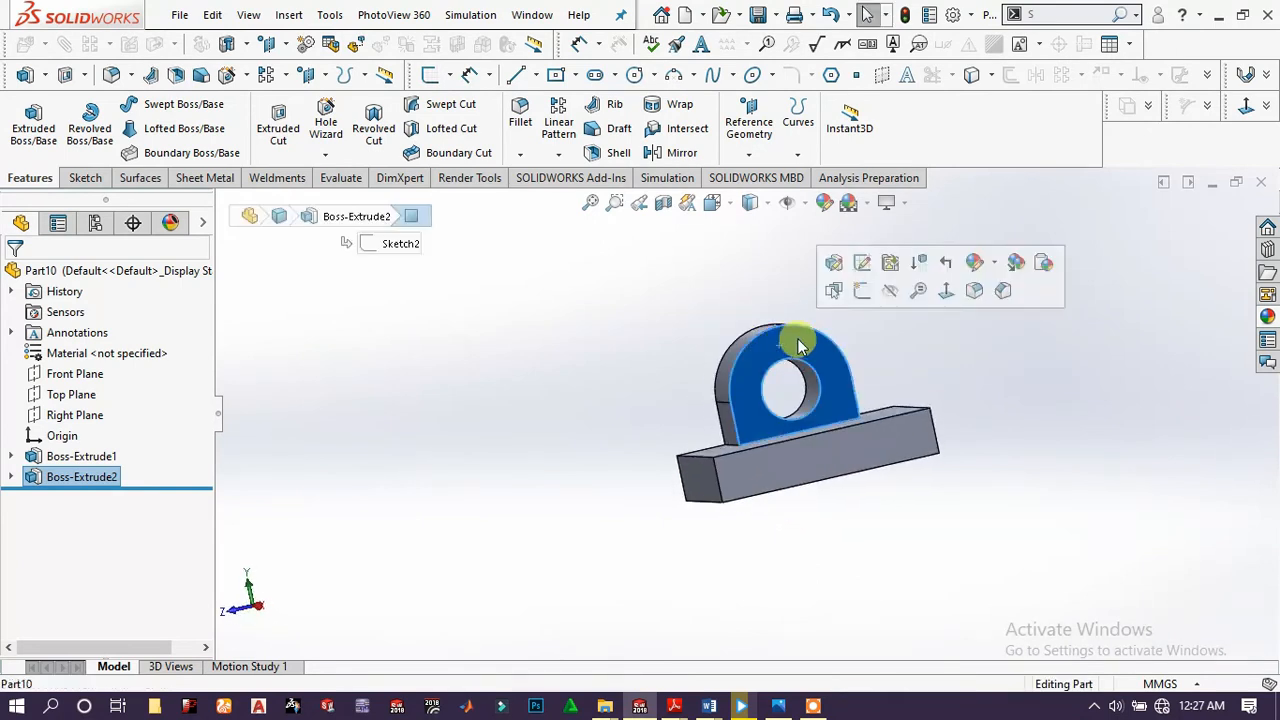
left_click(853, 297)
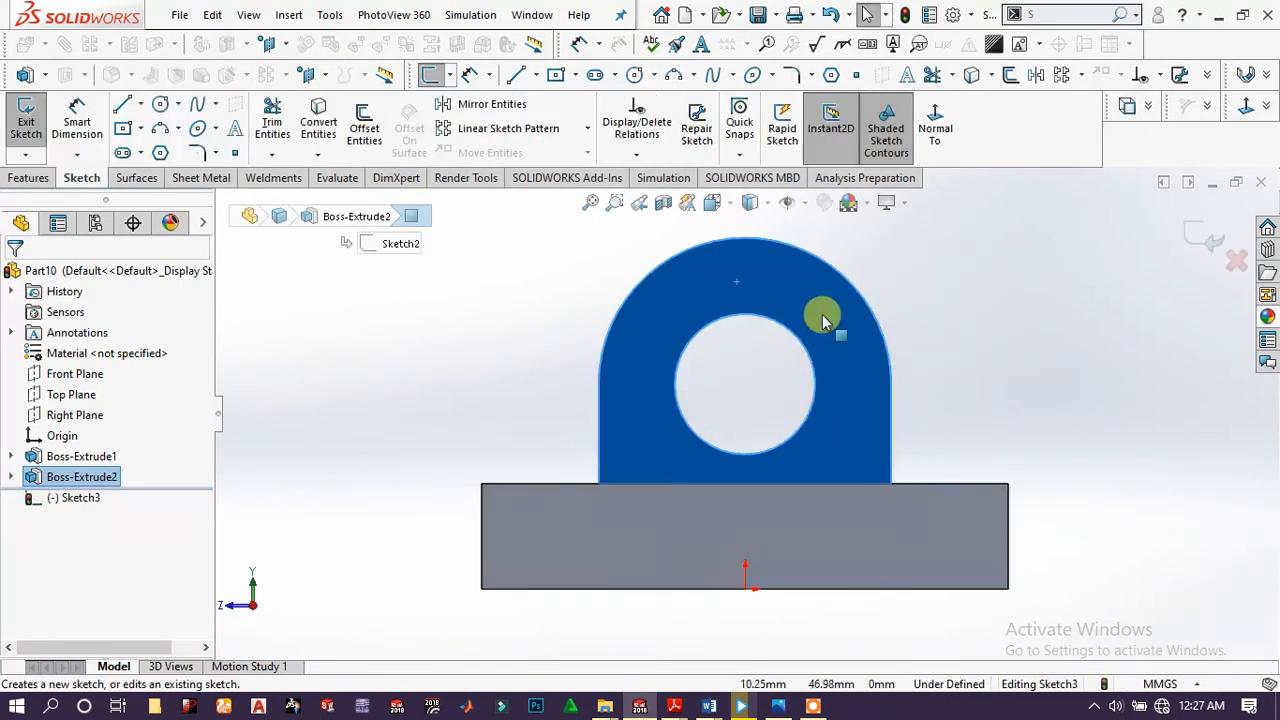
left_click(1000, 346)
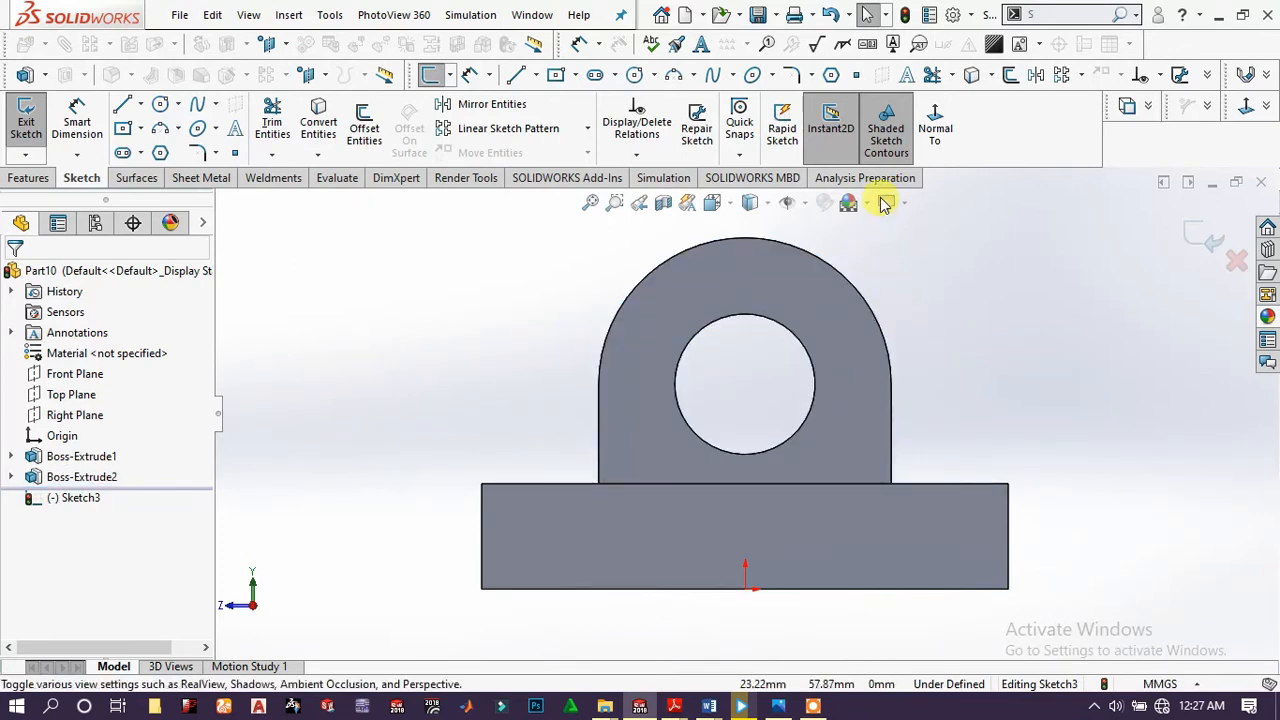
left_click(788, 330)
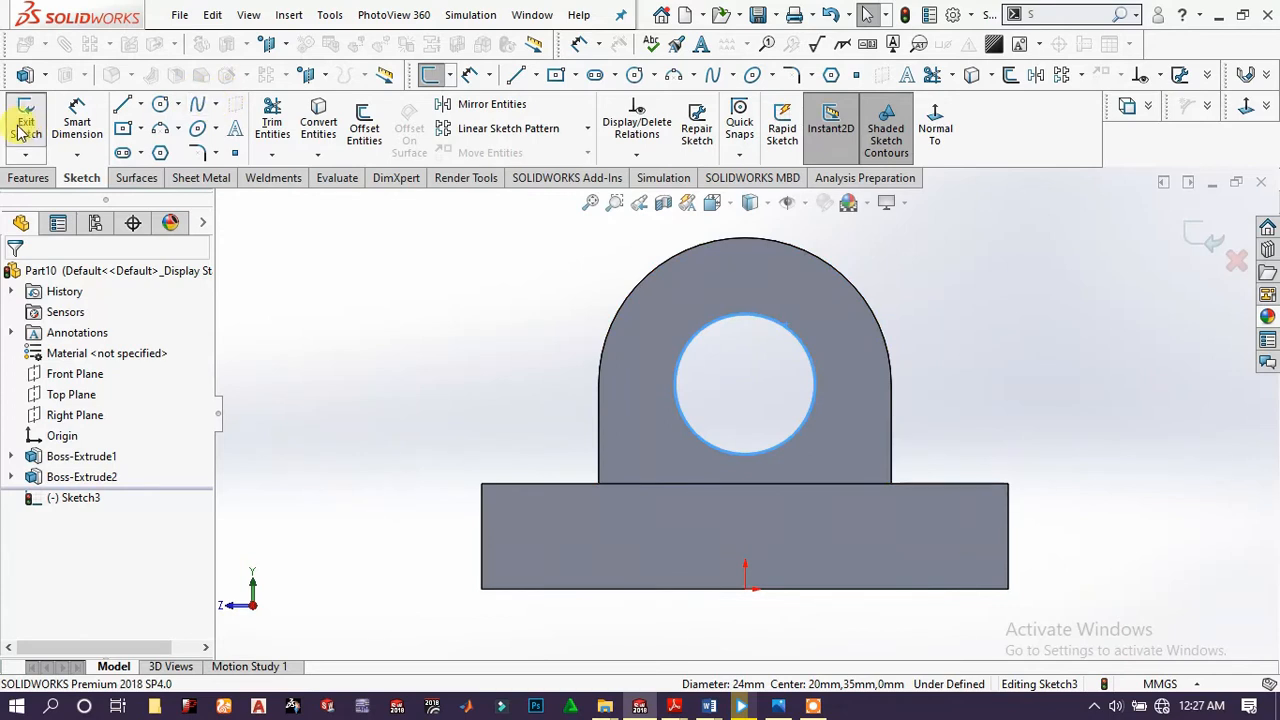
left_click(316, 115)
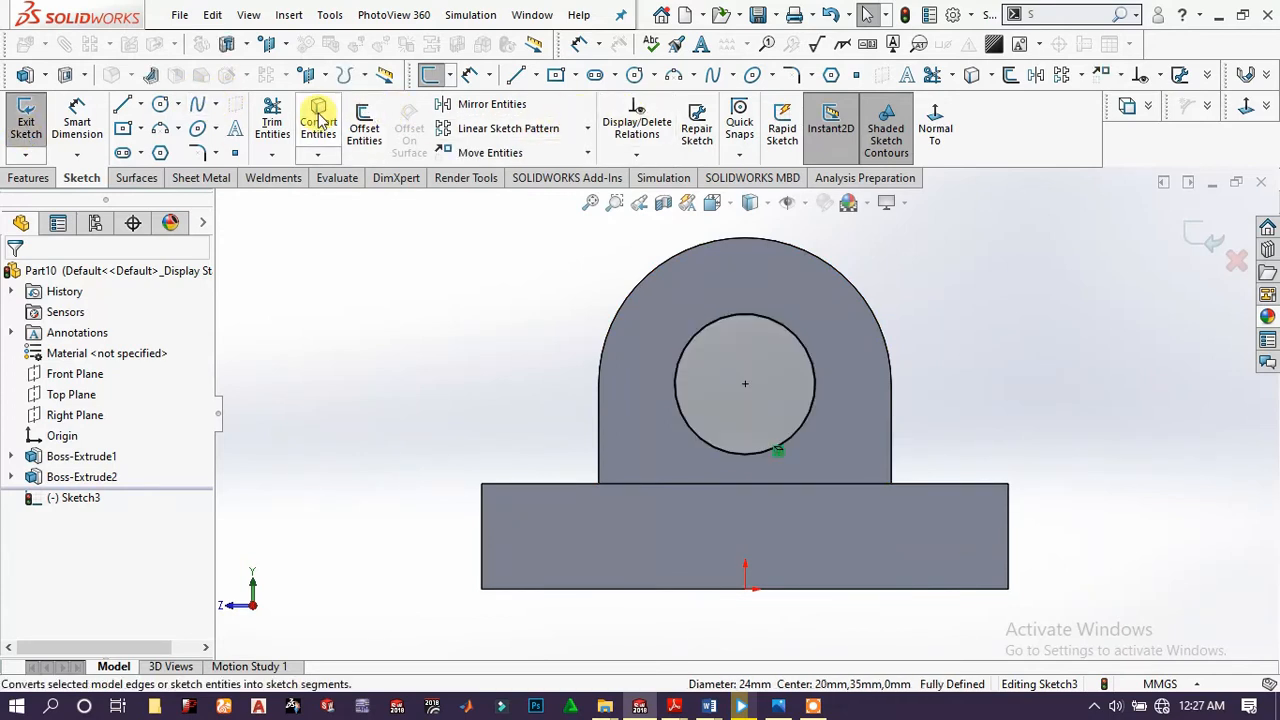
- Draw vertical lines up from both side quadrants of the converted circle, joined above the upright by a 24 mm horizontal line
left_click(522, 75)
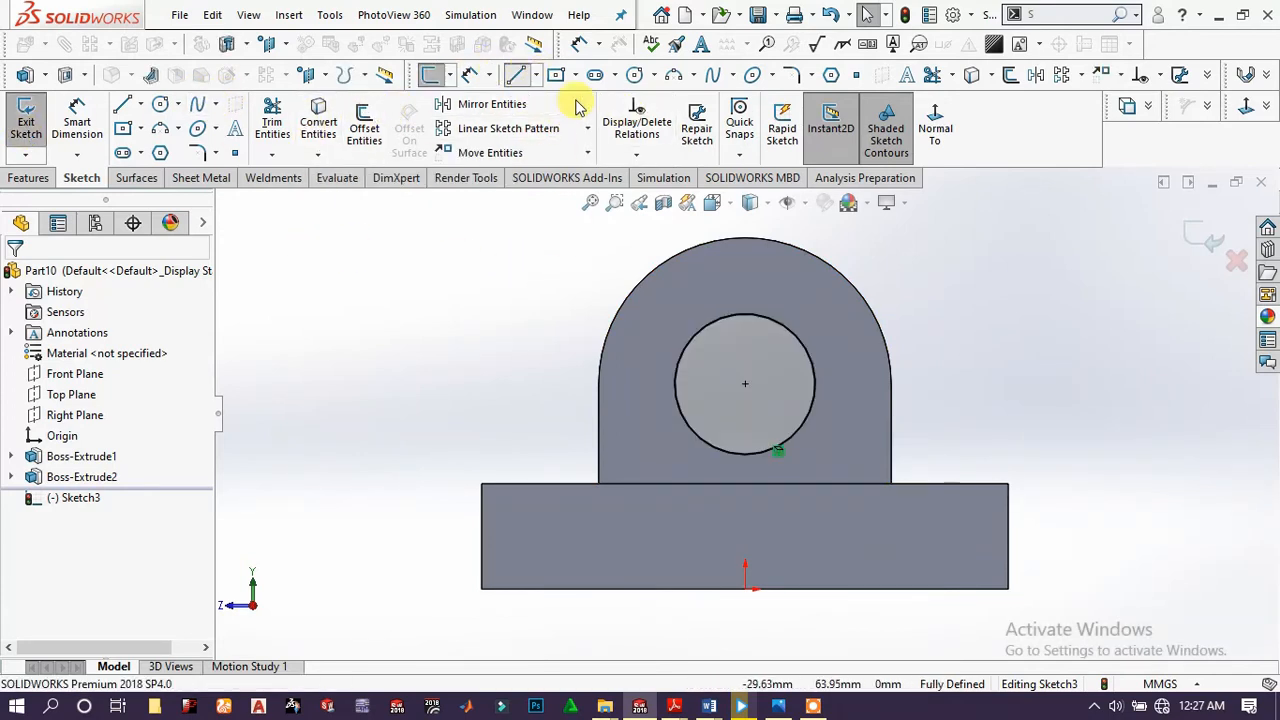
left_click(676, 384)
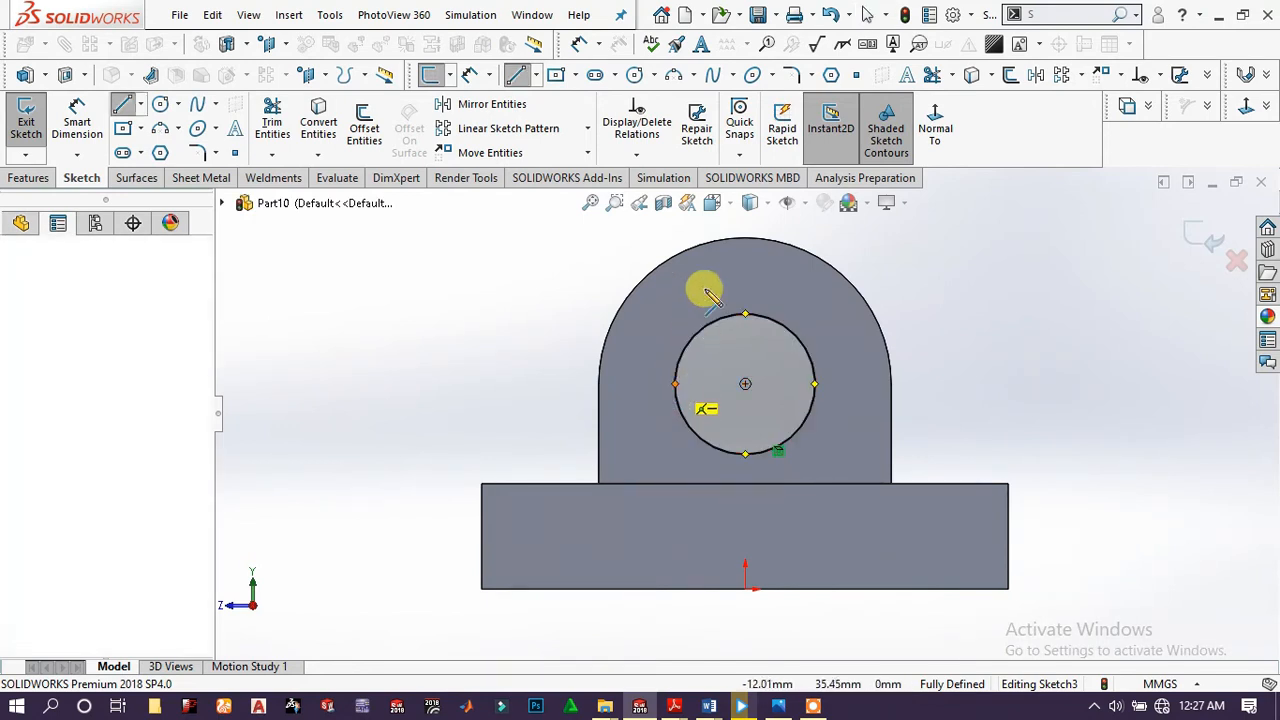
scroll(698, 245, "up", 2)
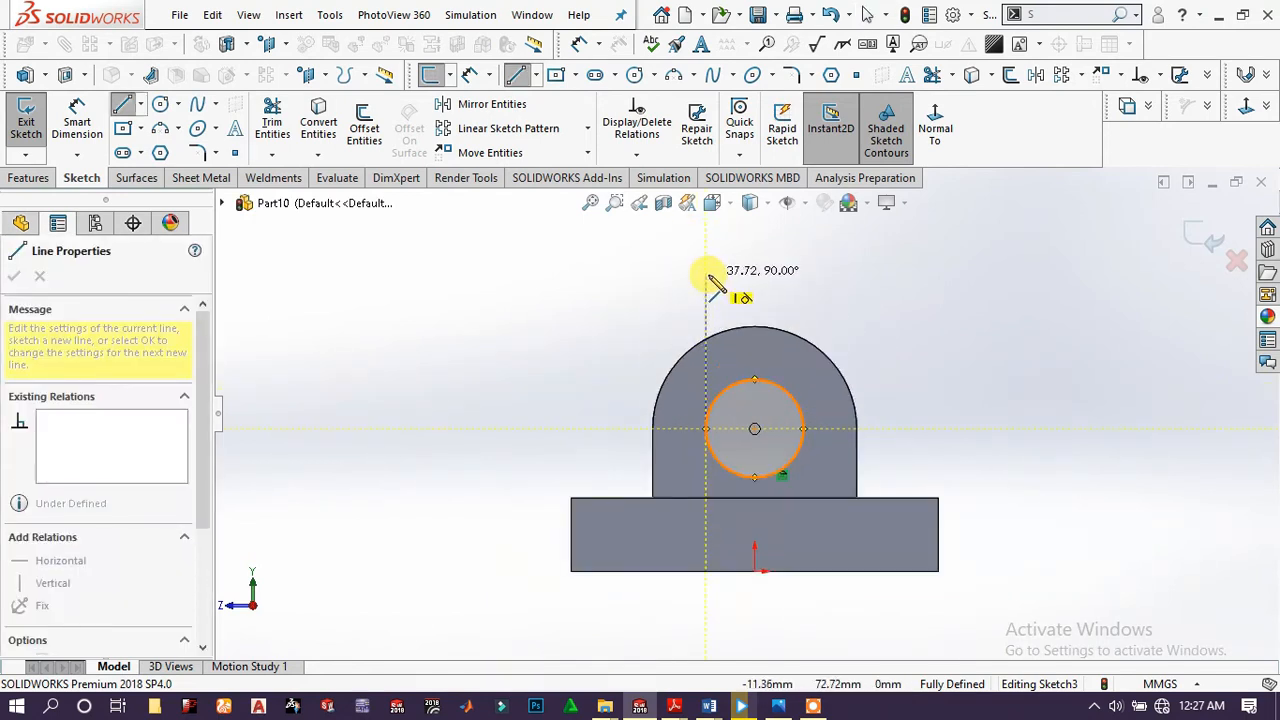
left_click(706, 268)
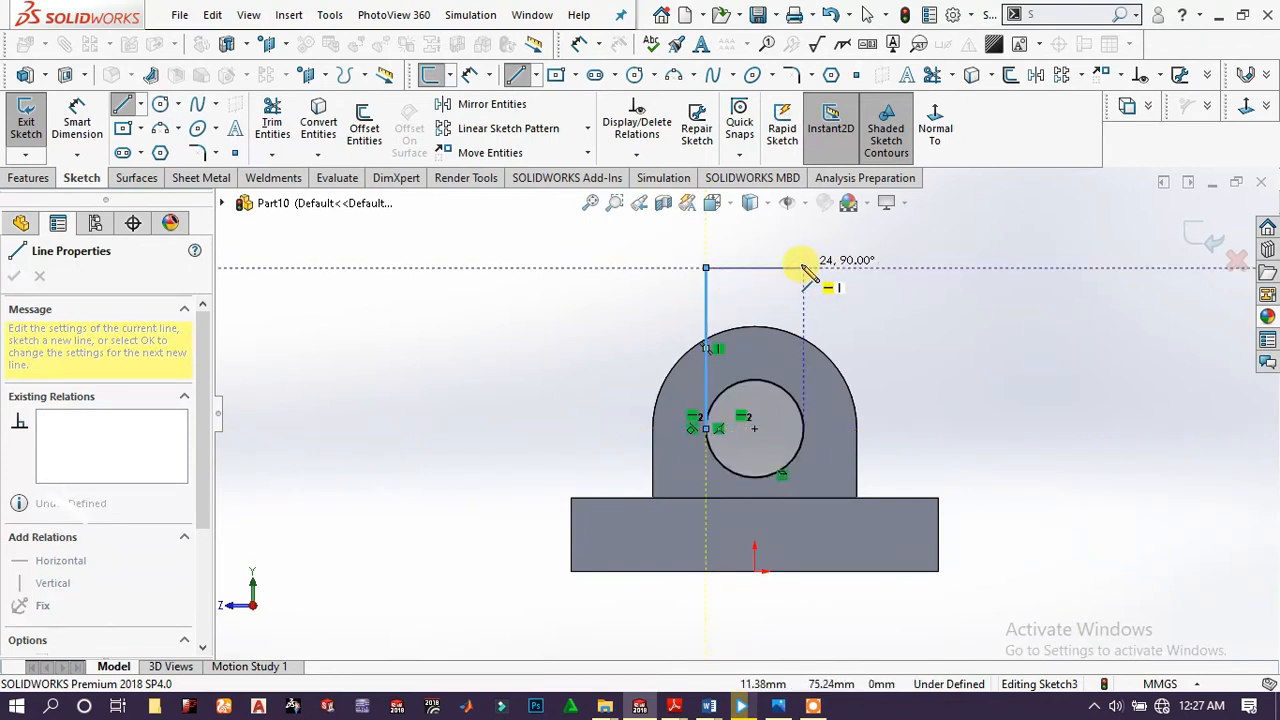
left_click(803, 268)
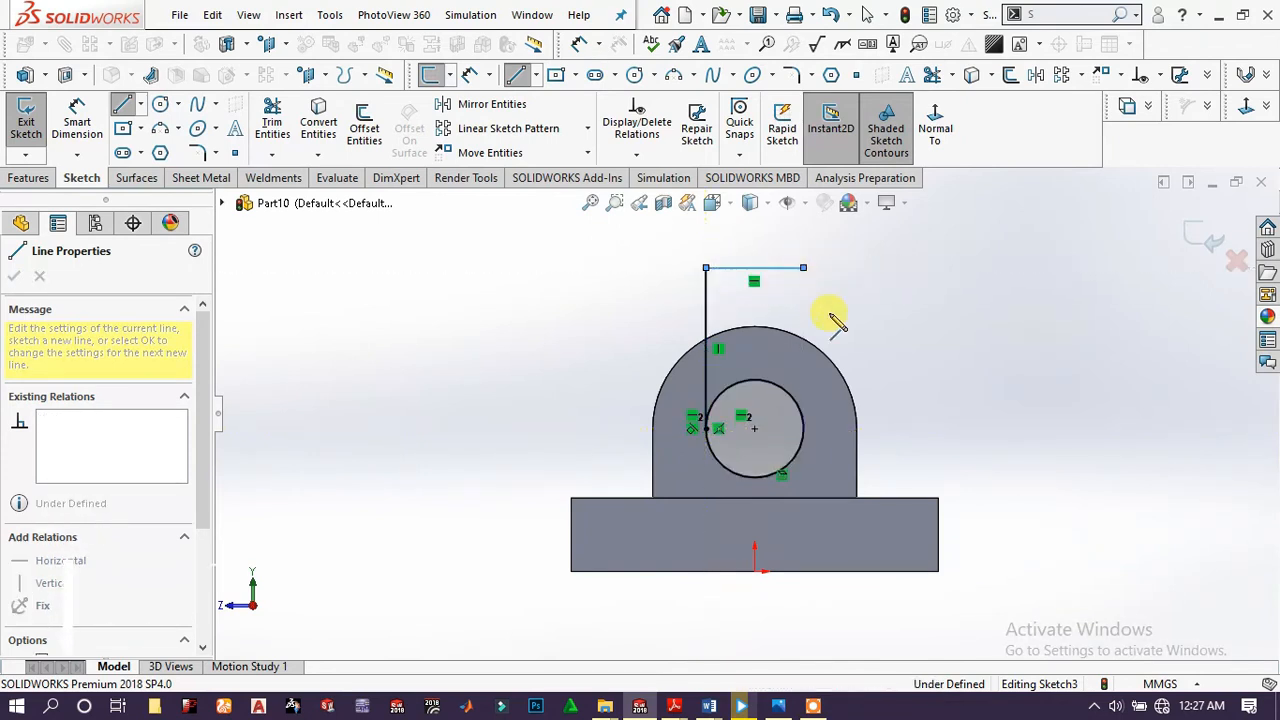
left_click(805, 432)
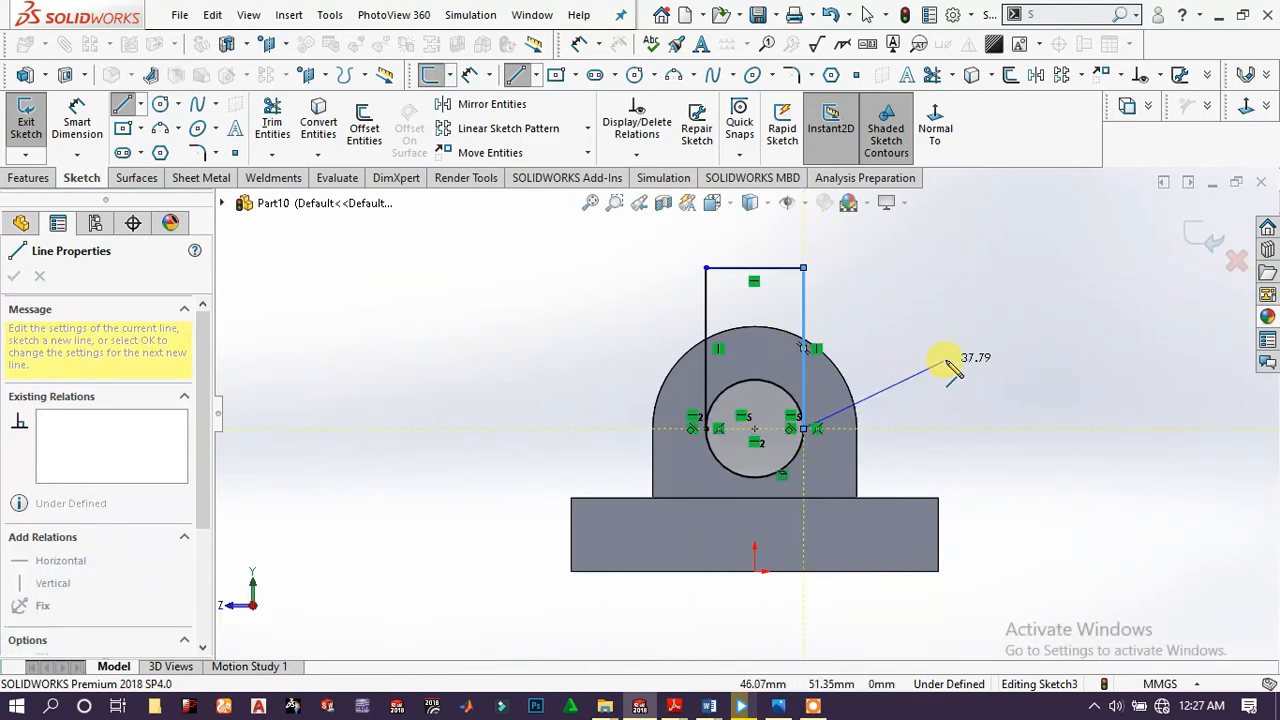
right_click(1018, 352)
left_click(993, 377)
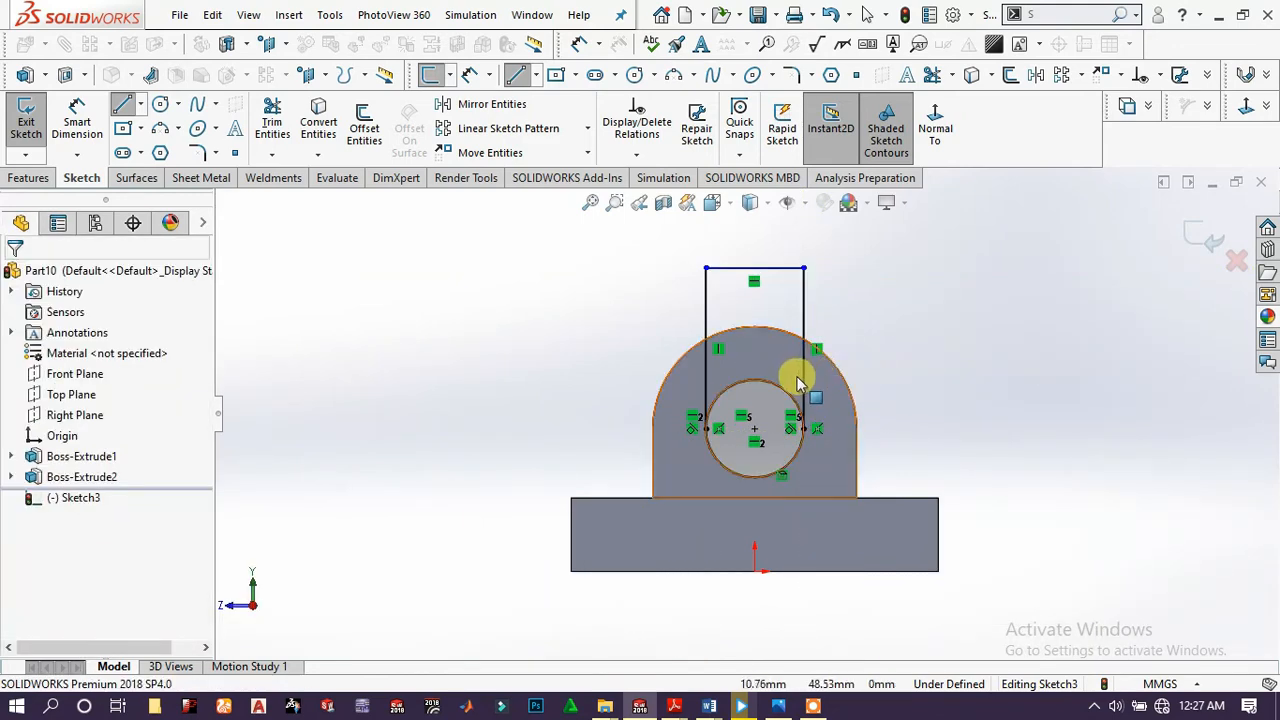
- Trim away the upper half of the converted circle between the two vertical lines
scroll(900, 409, "down", 5)
scroll(1003, 410, "up", 4)
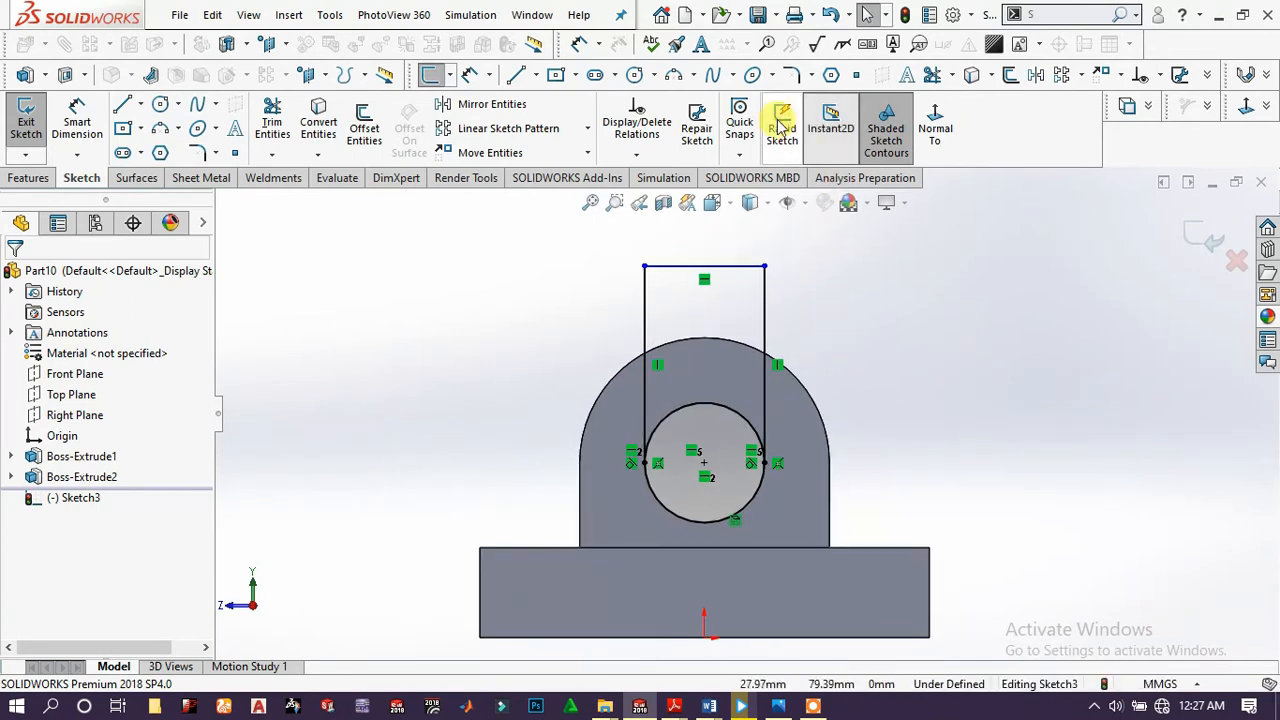
left_click(270, 130)
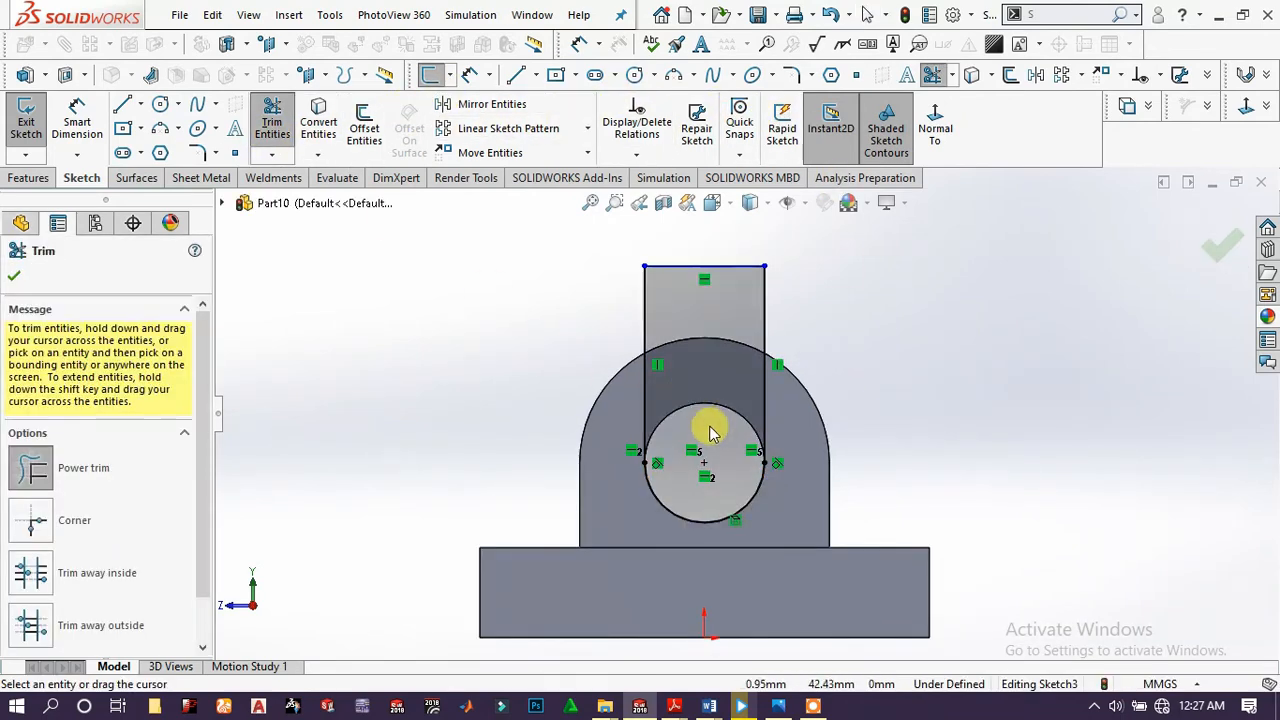
left_click(13, 280)
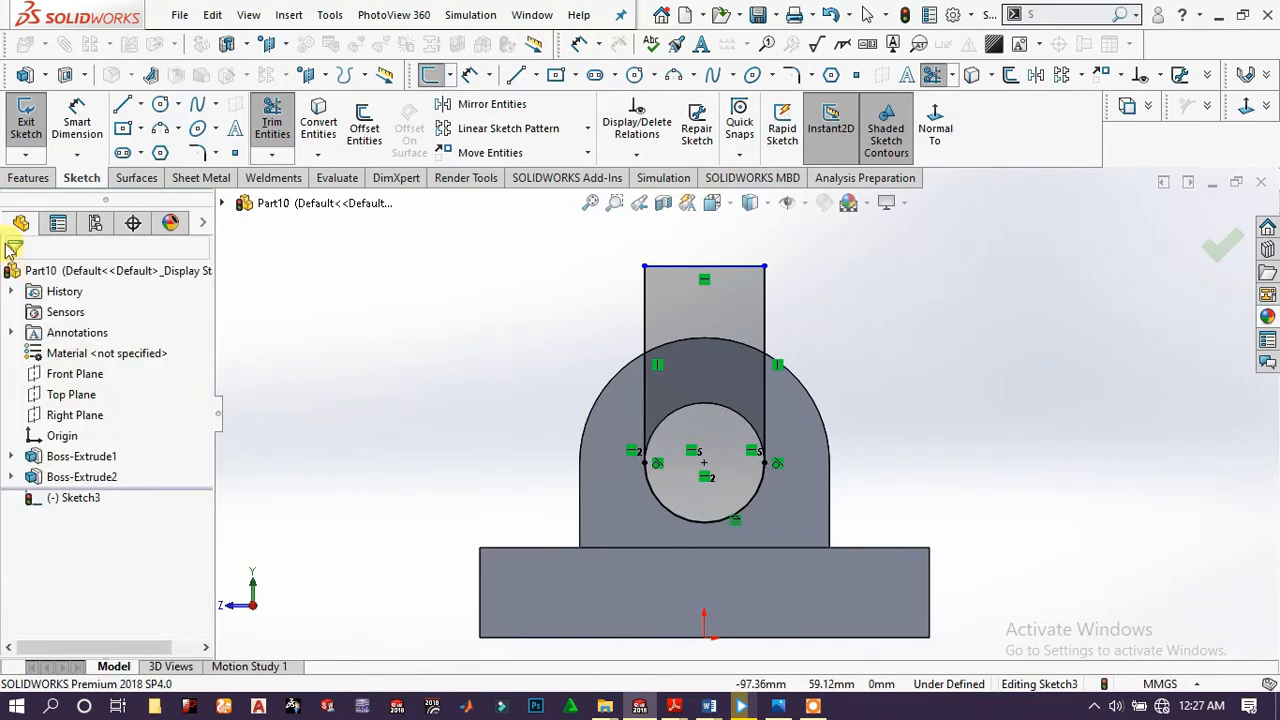
- Cut the round-bottomed slot profile 10 mm deep into the upright
left_click(27, 177)
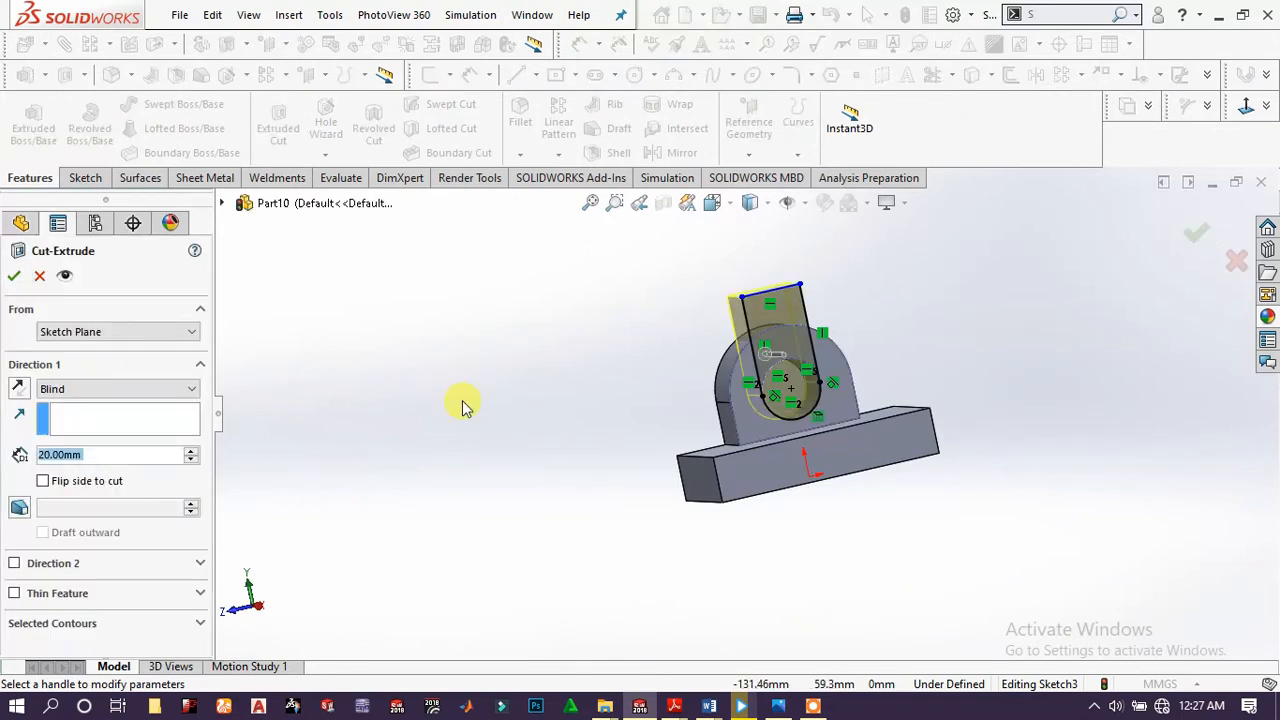
type("10")
key("Return")
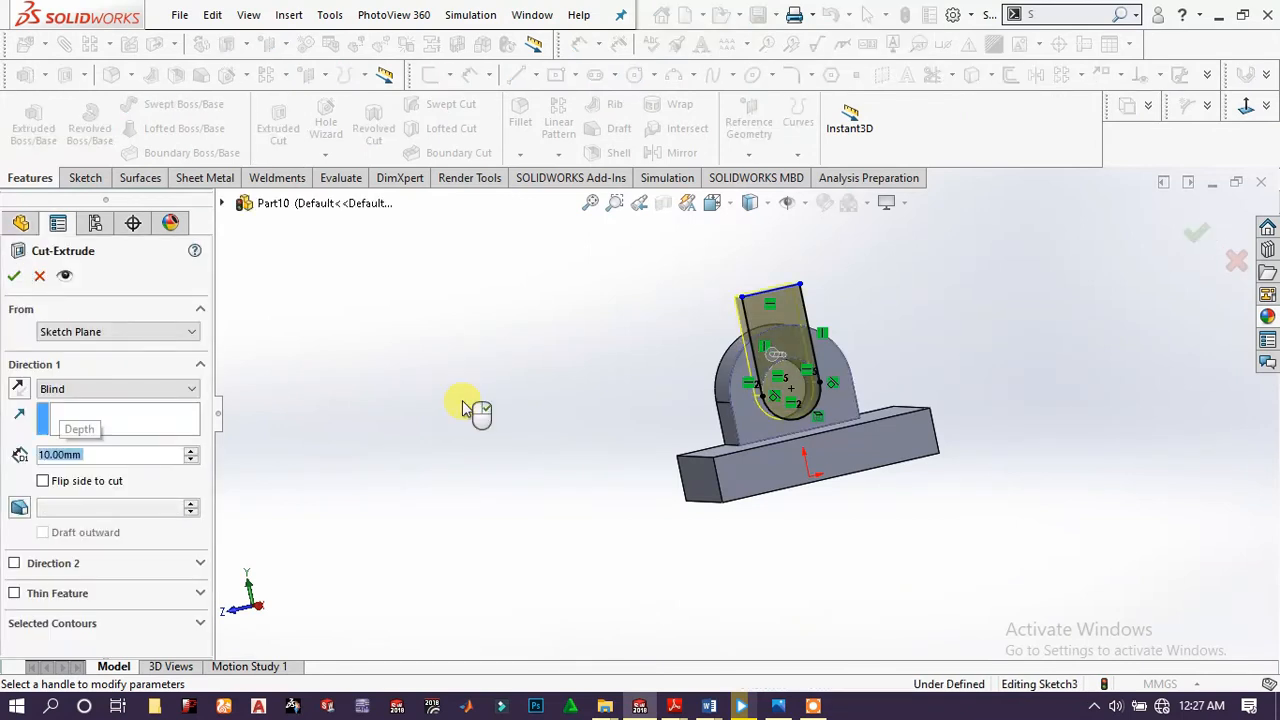
left_click(15, 276)
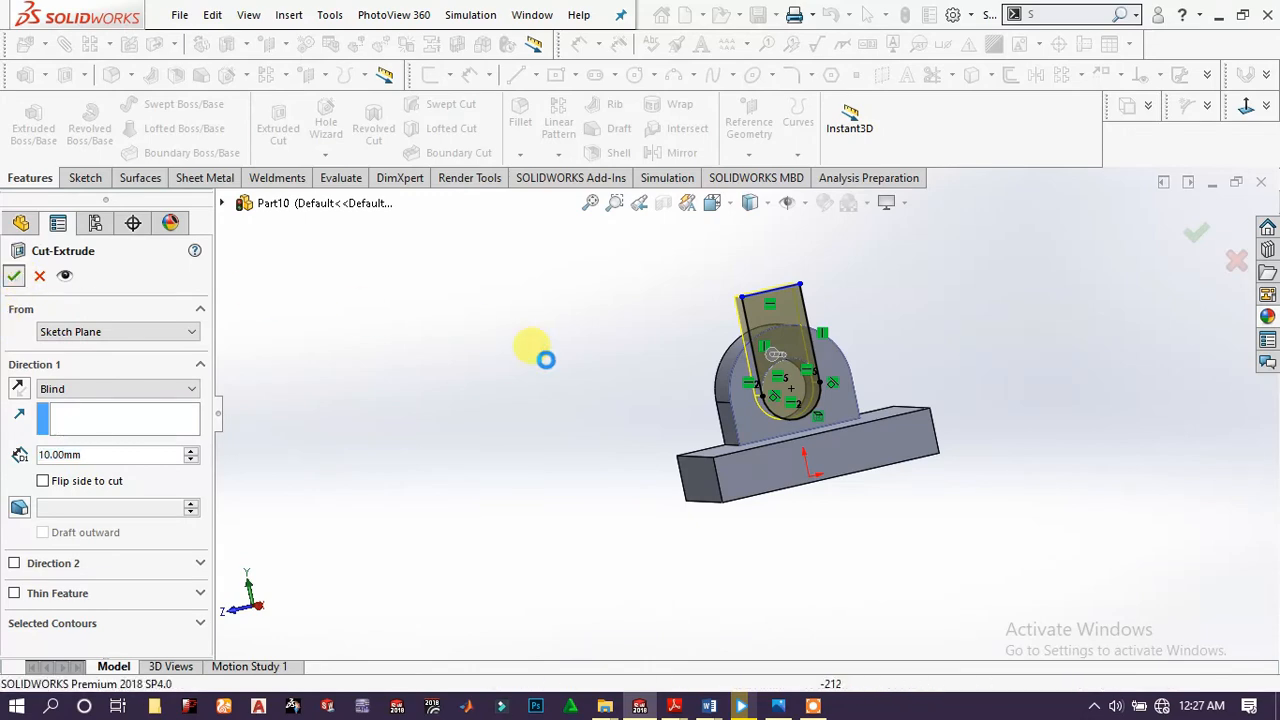
- Start a sketch on the base's narrow end face and draw a corner rectangle about 13 x 6 mm rising from its lower edge
middle_click_drag(534, 420, 590, 456)
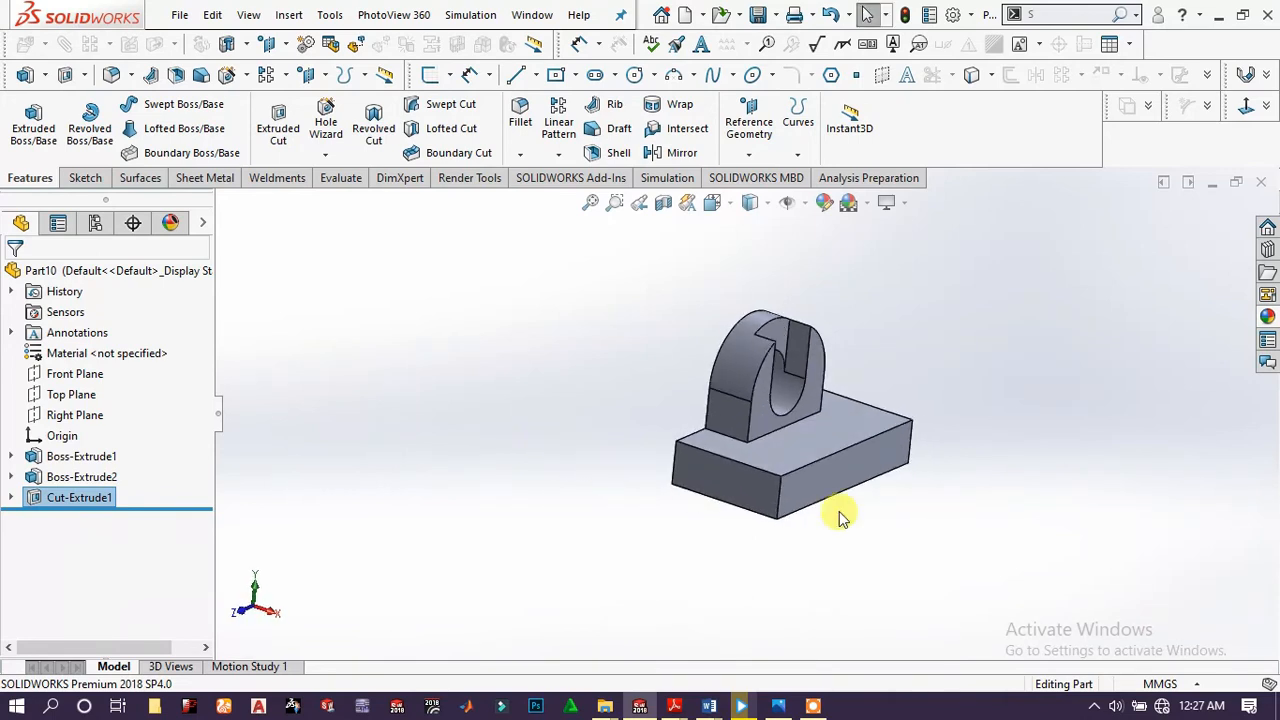
left_click(857, 437)
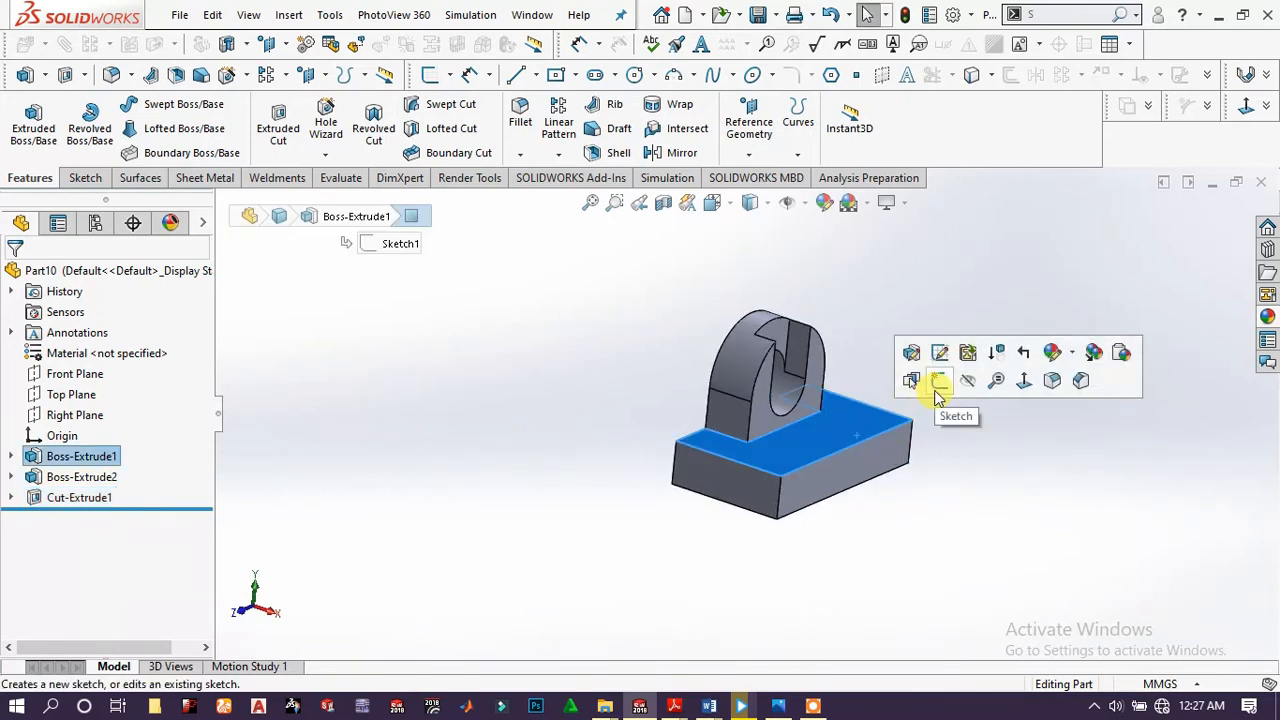
left_click(709, 477)
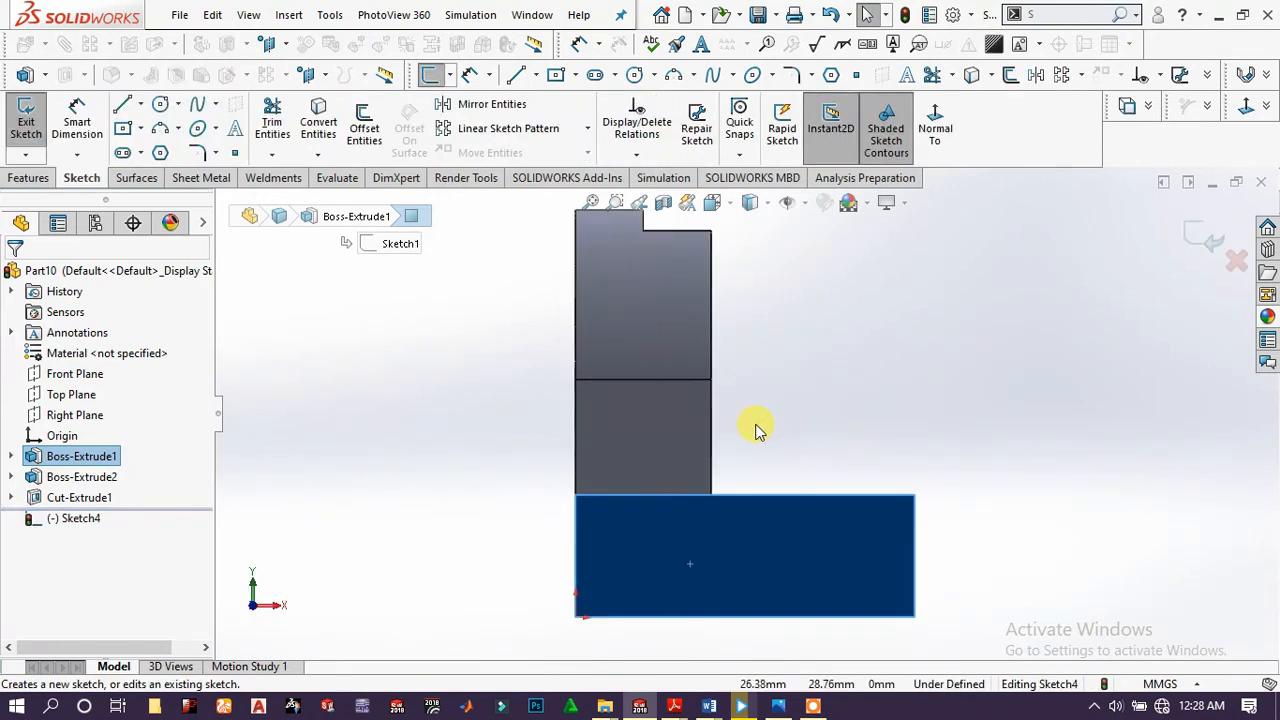
scroll(700, 614, "down", 3)
scroll(720, 594, "up", 1)
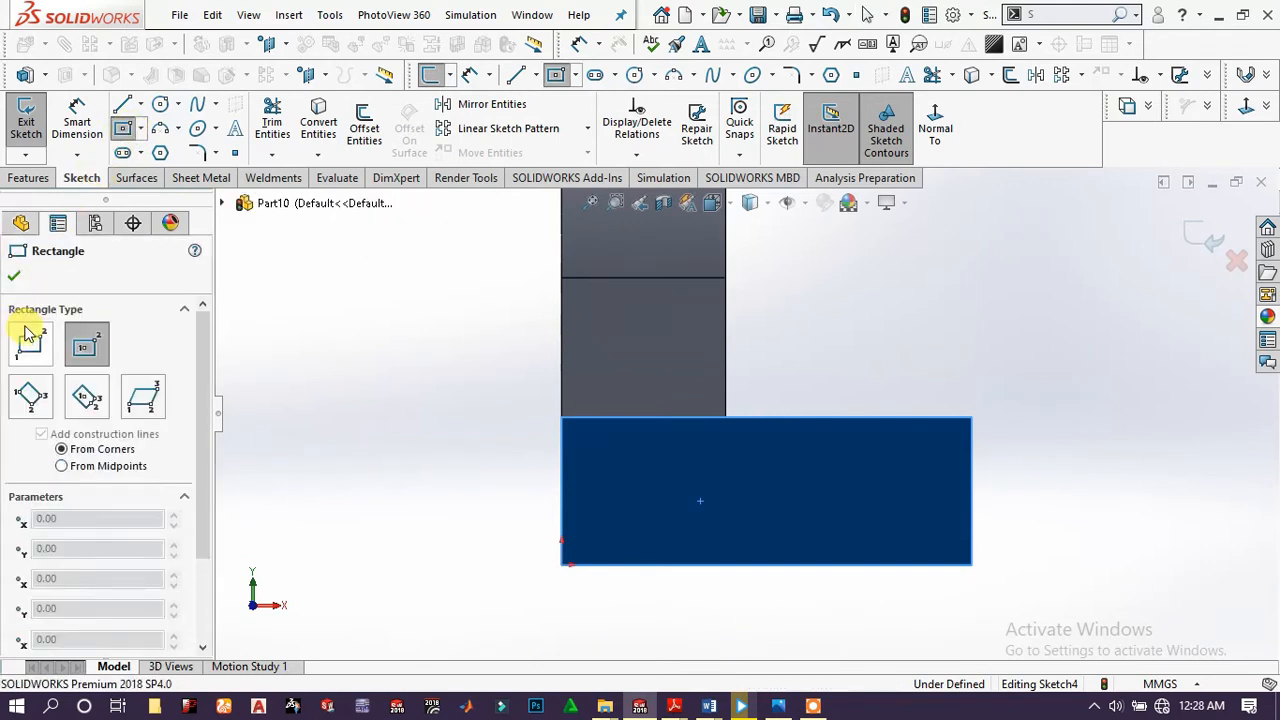
left_click(30, 343)
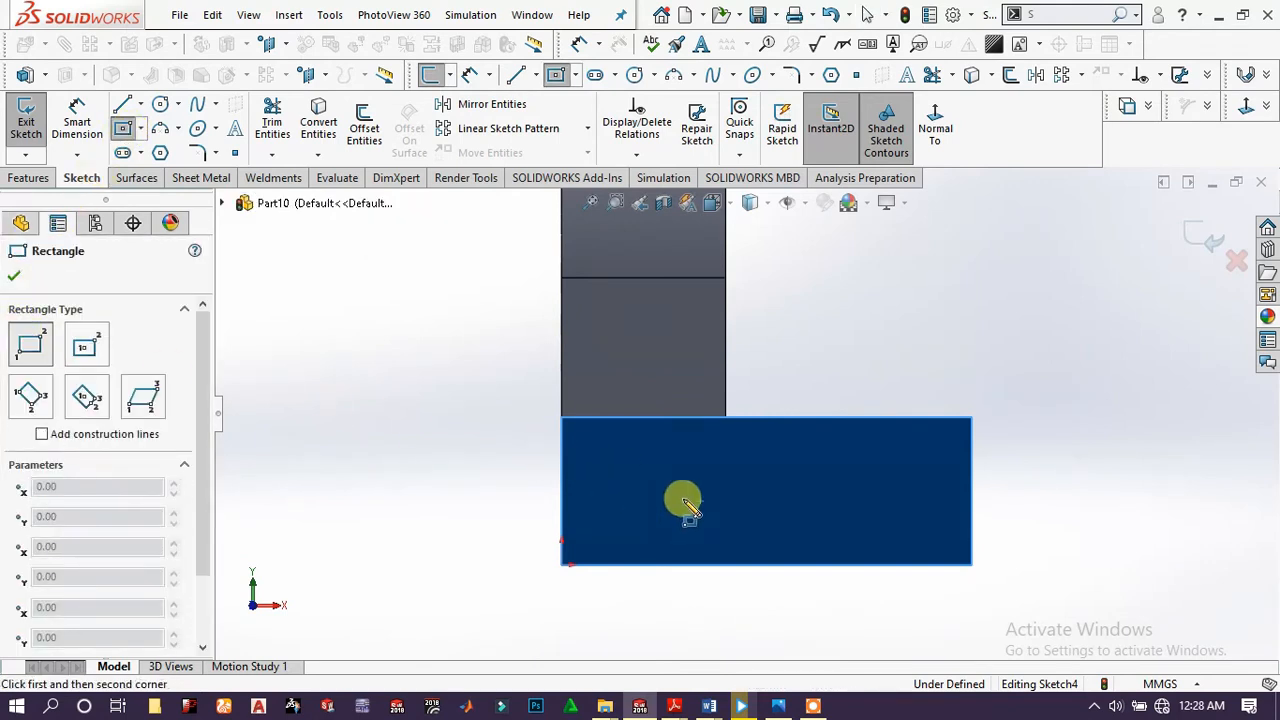
left_click(712, 566)
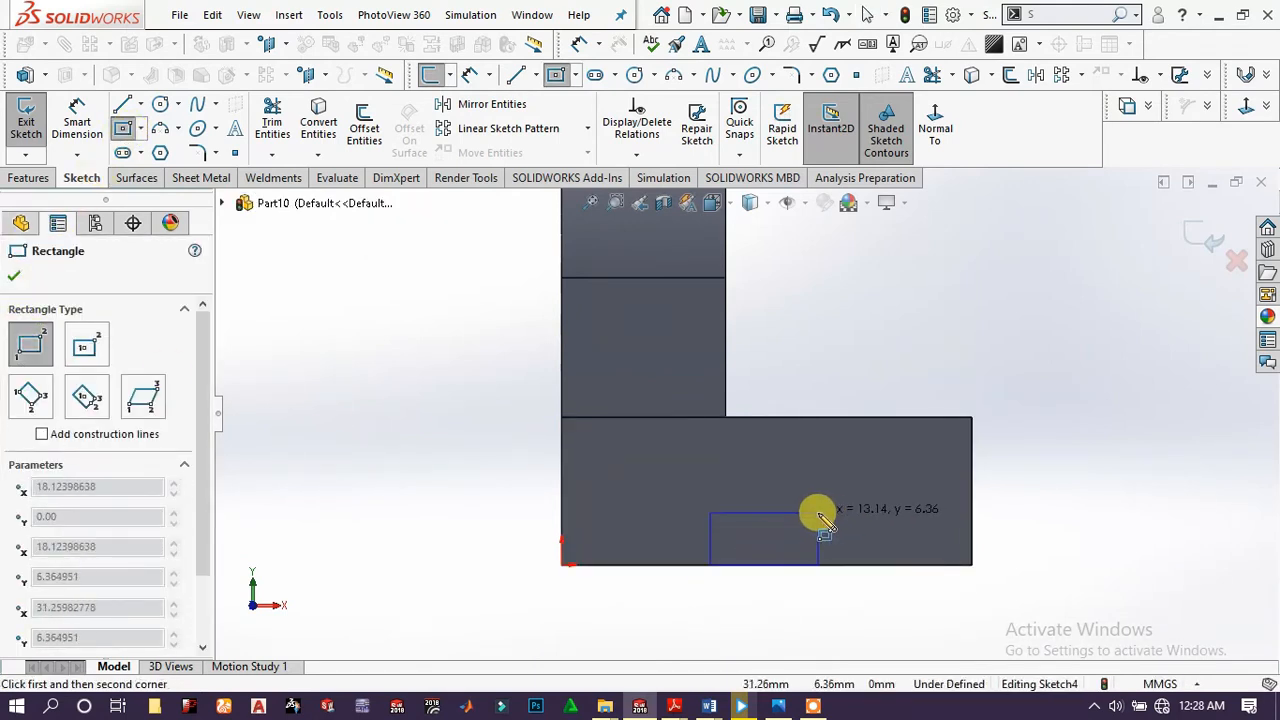
left_click(818, 514)
- Dimension the sketched rectangle's width to 20 mm along the base's lower edge
left_click(82, 138)
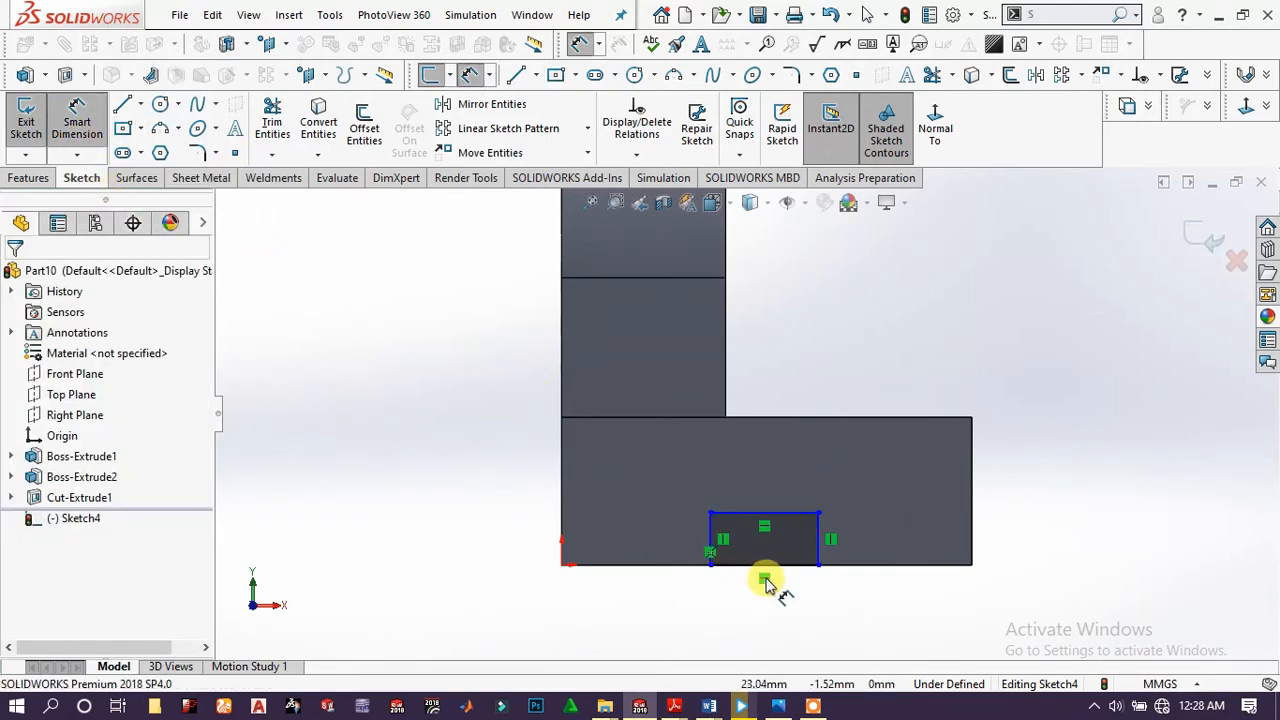
left_click(765, 615)
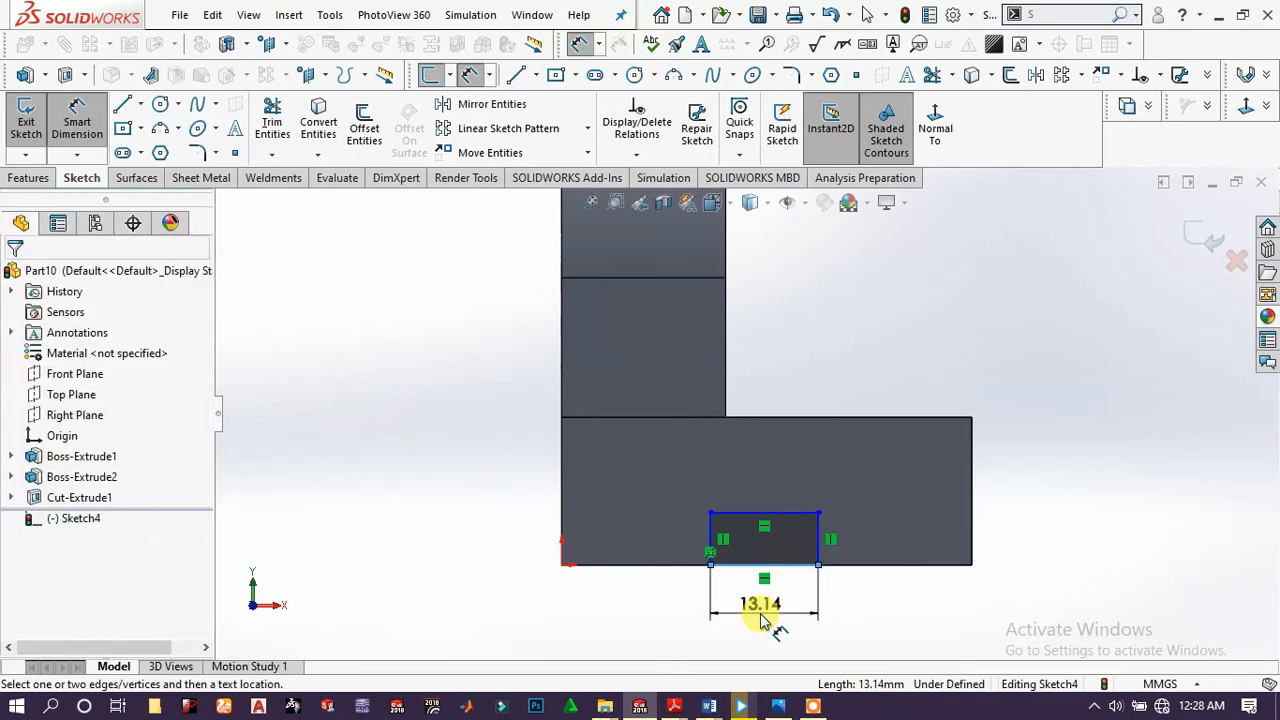
left_click(760, 620)
key("Return")
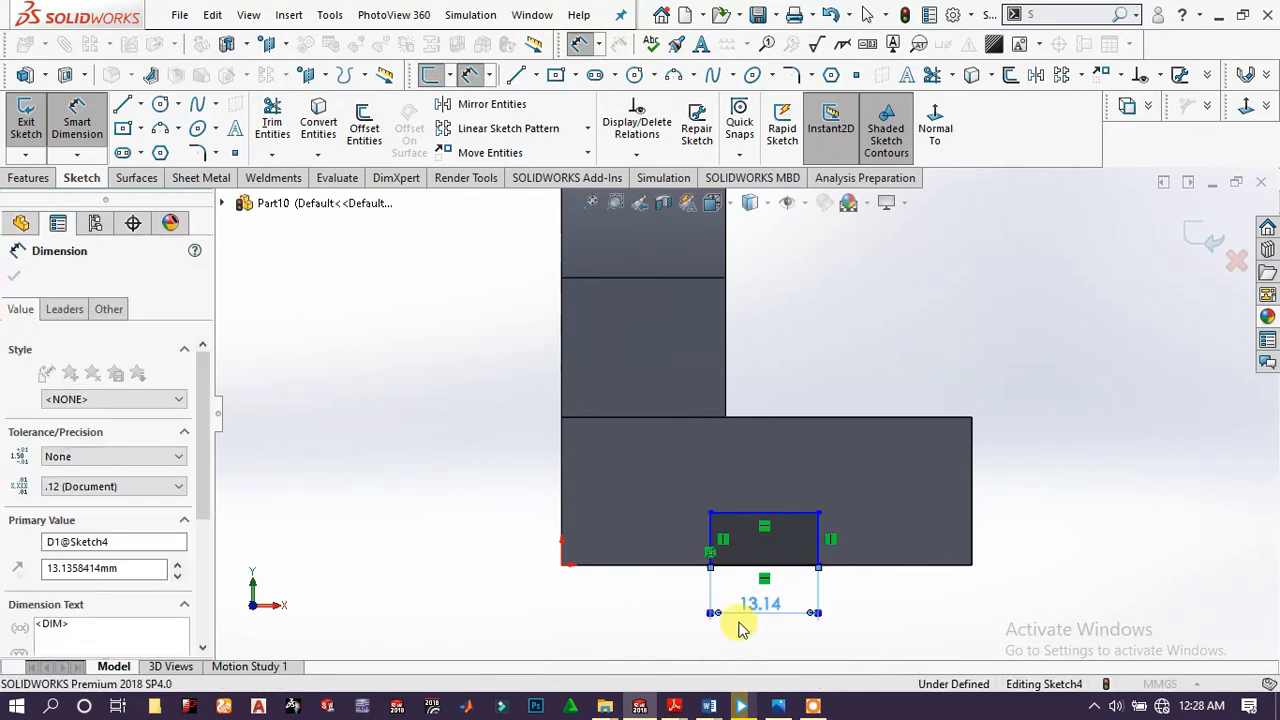
left_click(666, 613)
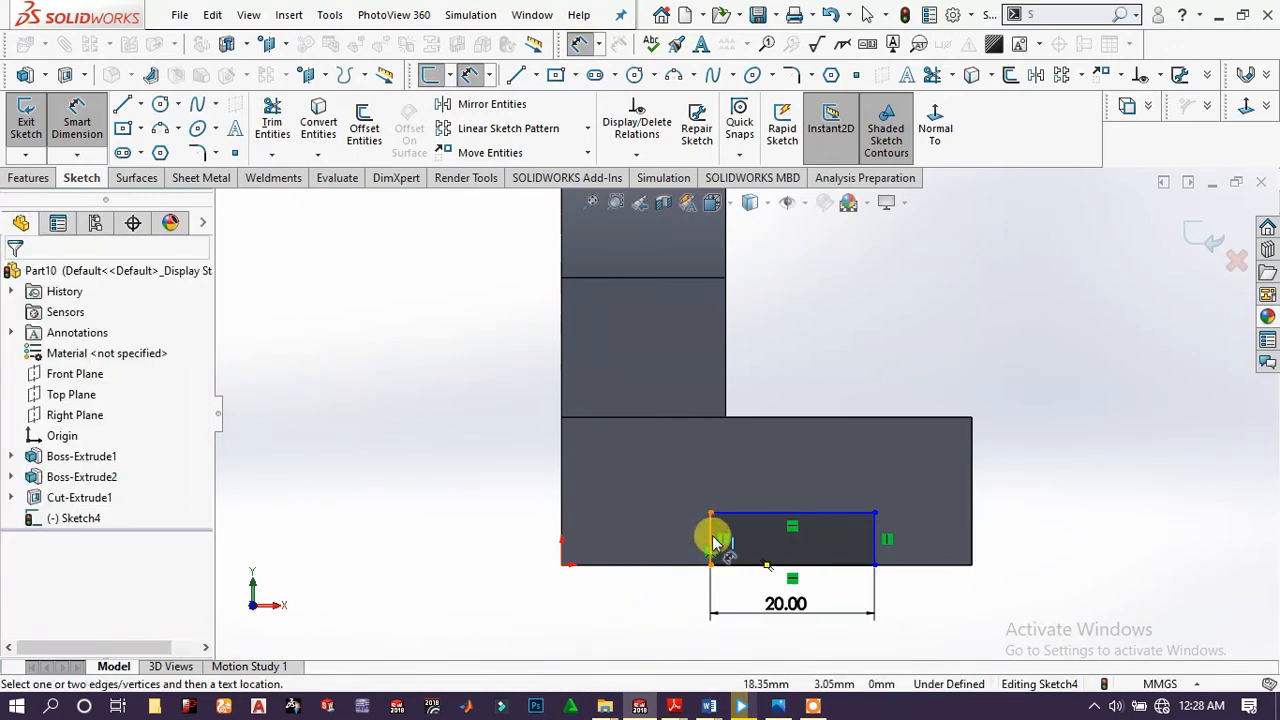
- Dimension the rectangle's near vertical side 15 mm from the base's edge that is flush with the upright
left_click(711, 540)
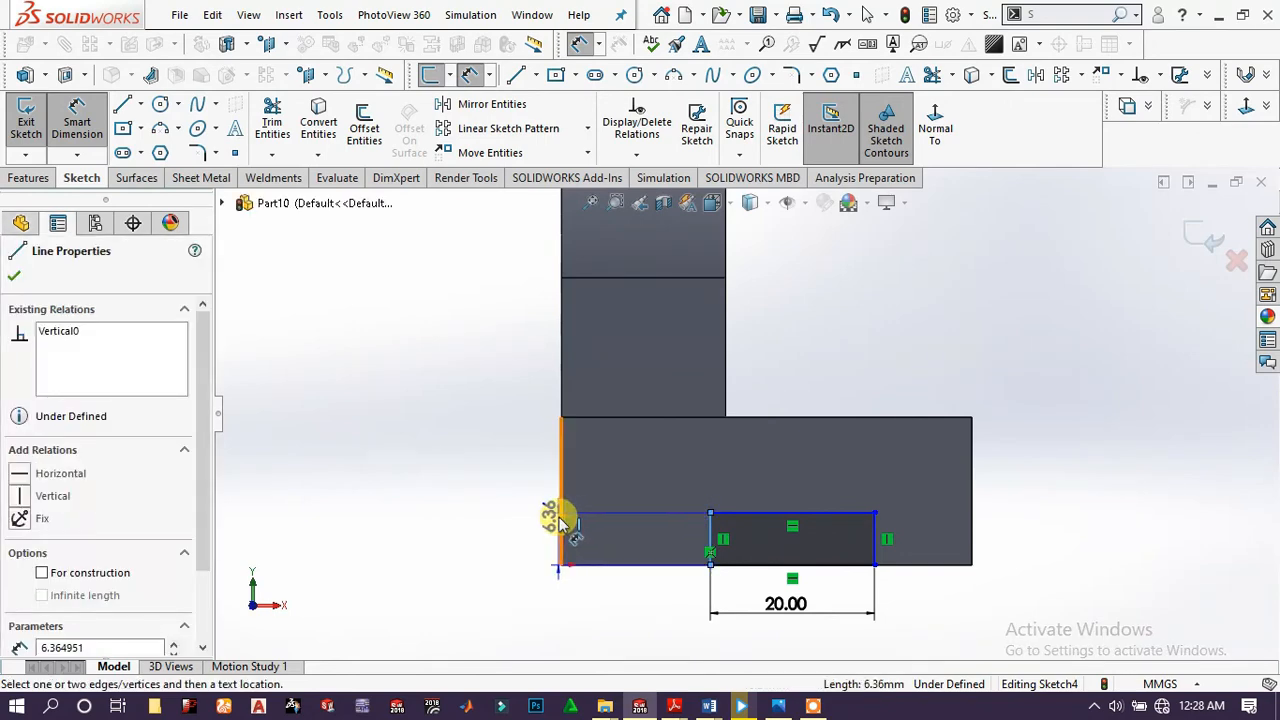
left_click(559, 518)
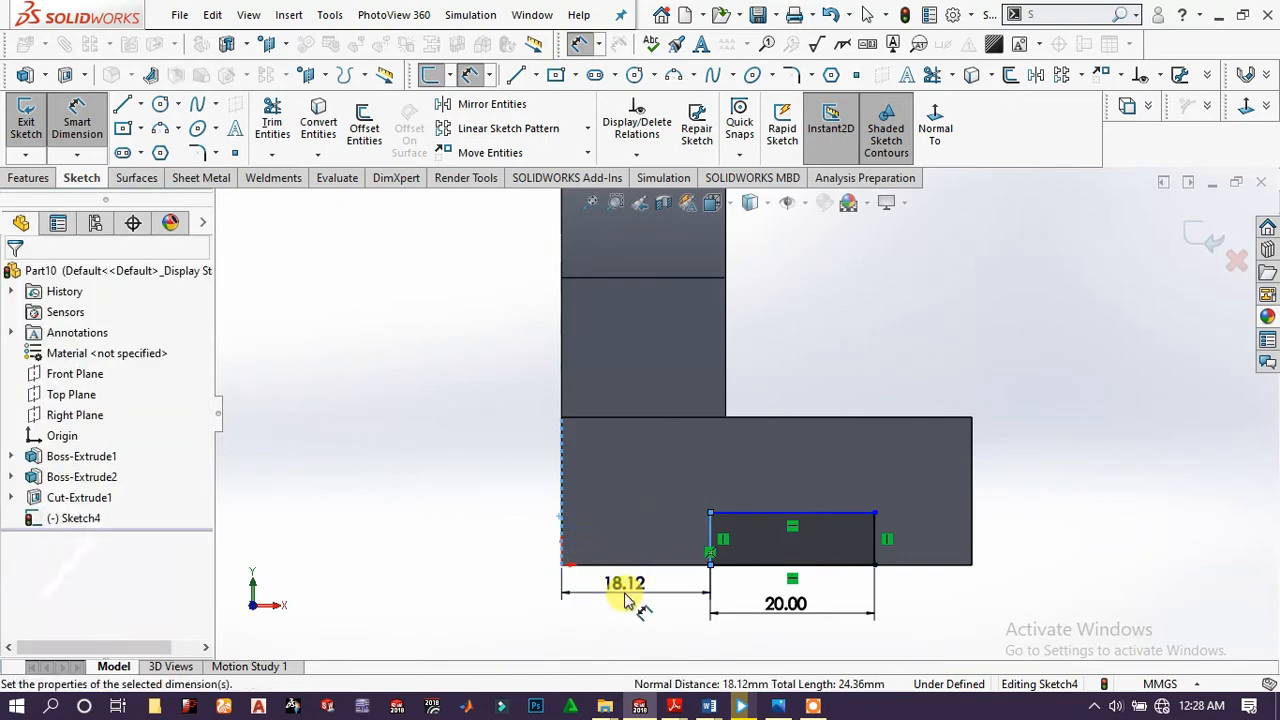
left_click(627, 600)
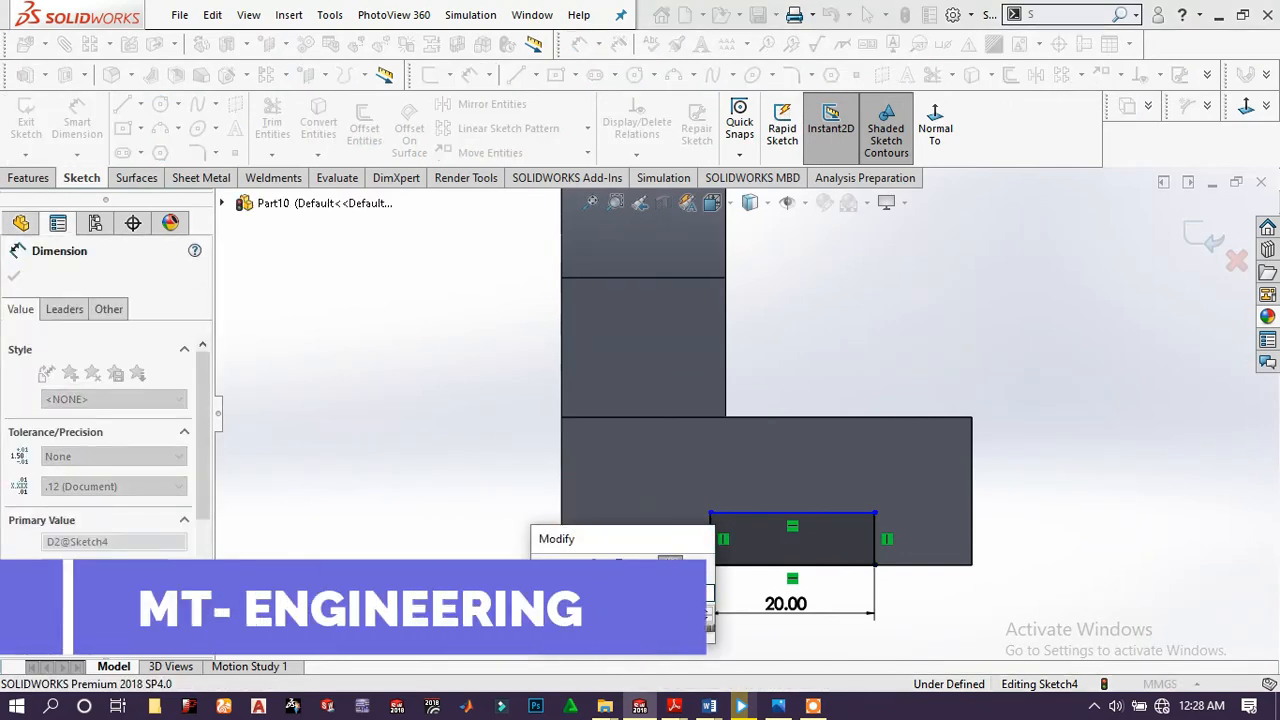
type("15")
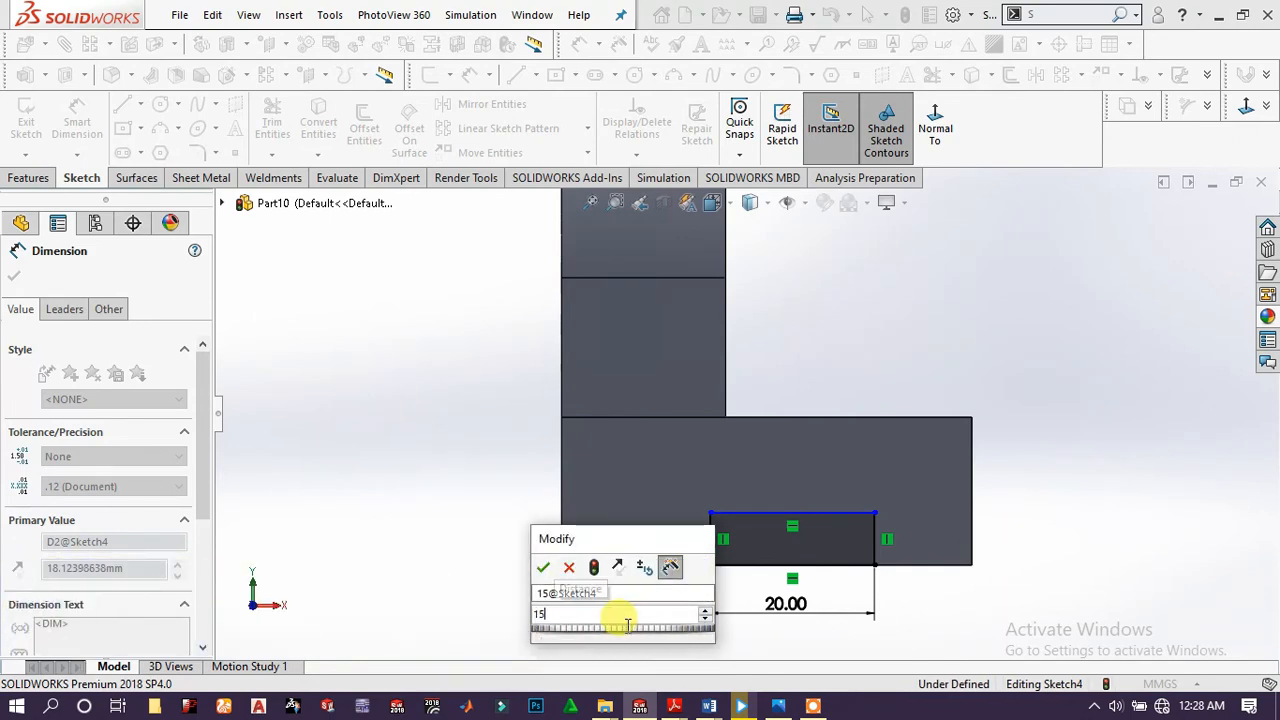
key("Return")
left_click(458, 548)
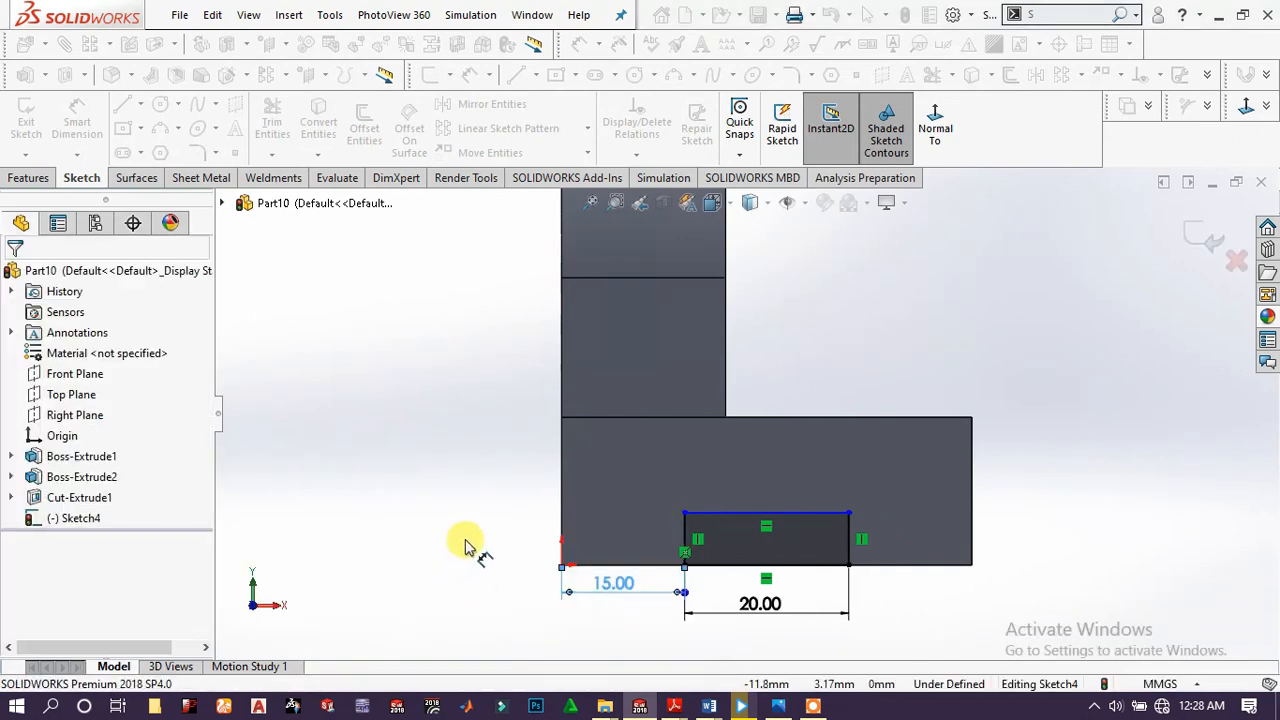
left_click(848, 548)
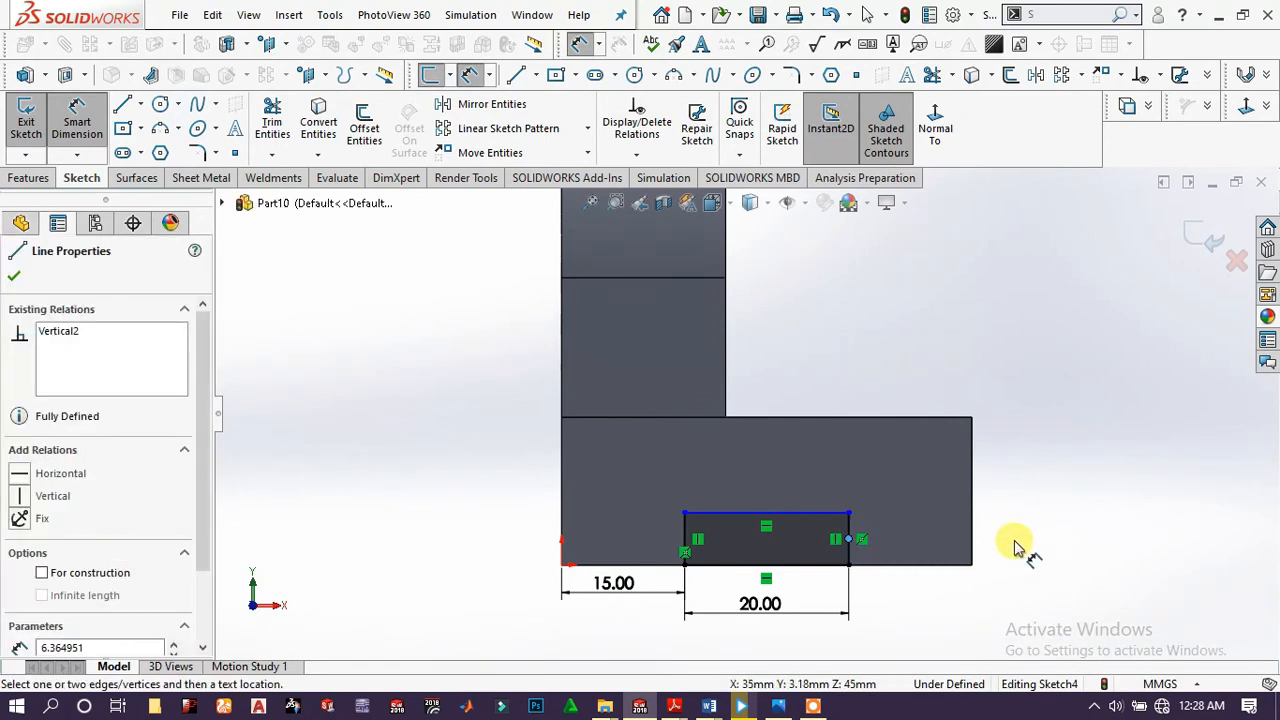
left_click(1096, 570)
left_click(846, 541)
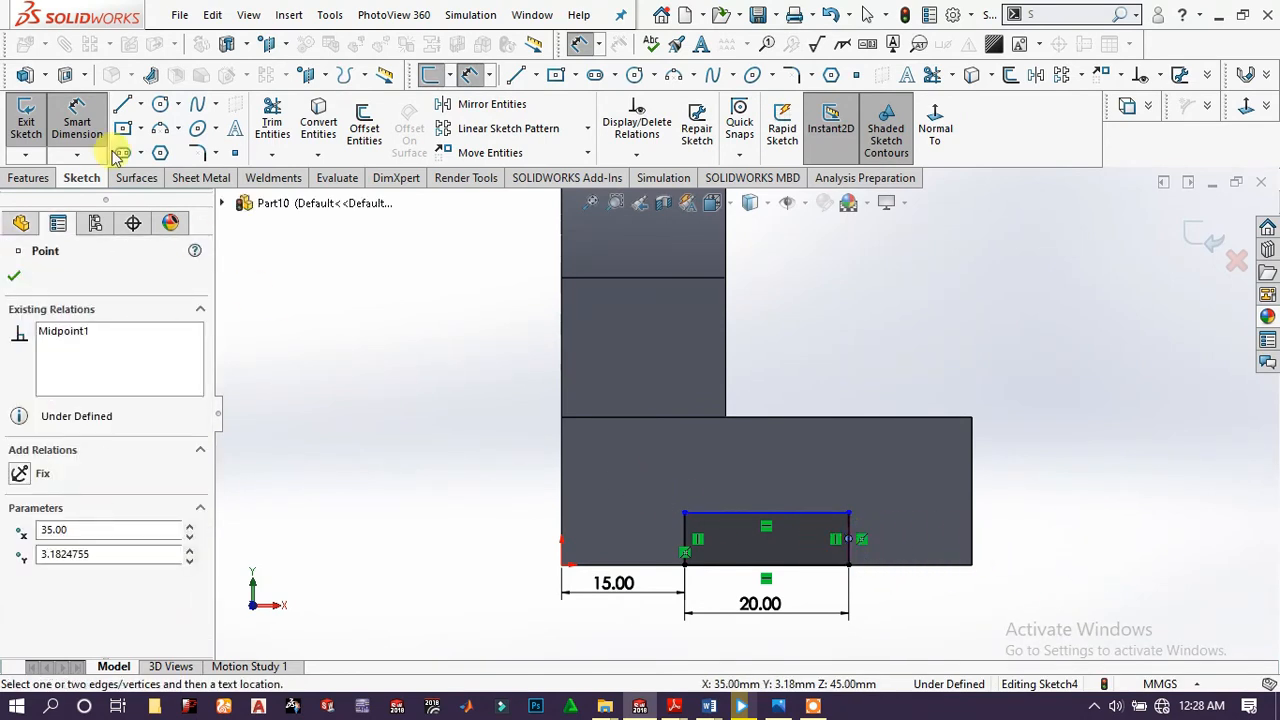
left_click(13, 280)
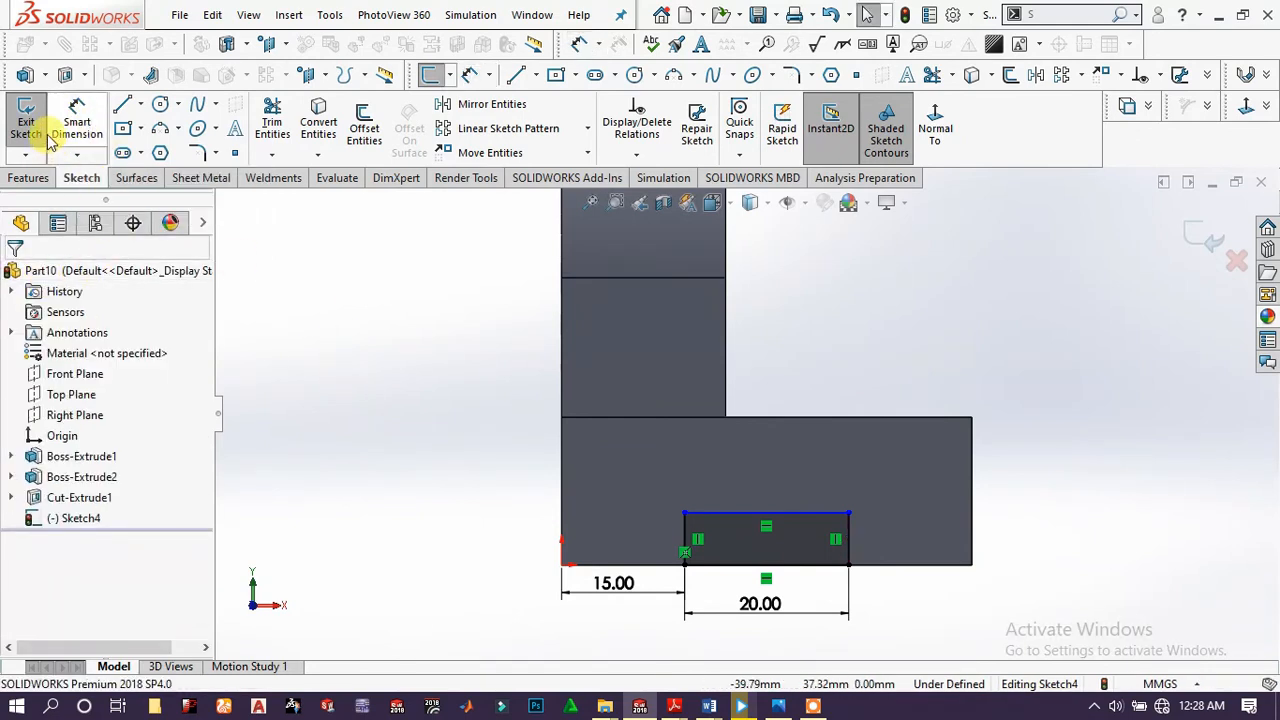
- Dimension the rectangle's height to 8 mm
left_click(77, 120)
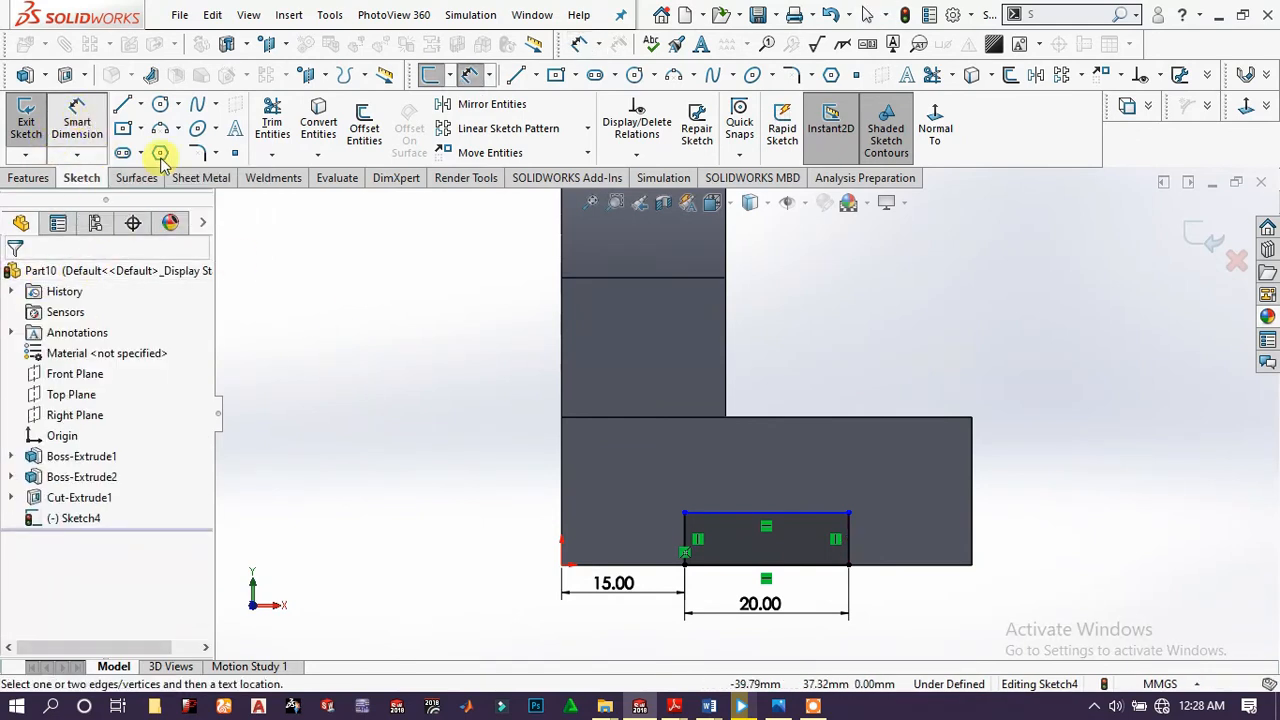
left_click(849, 548)
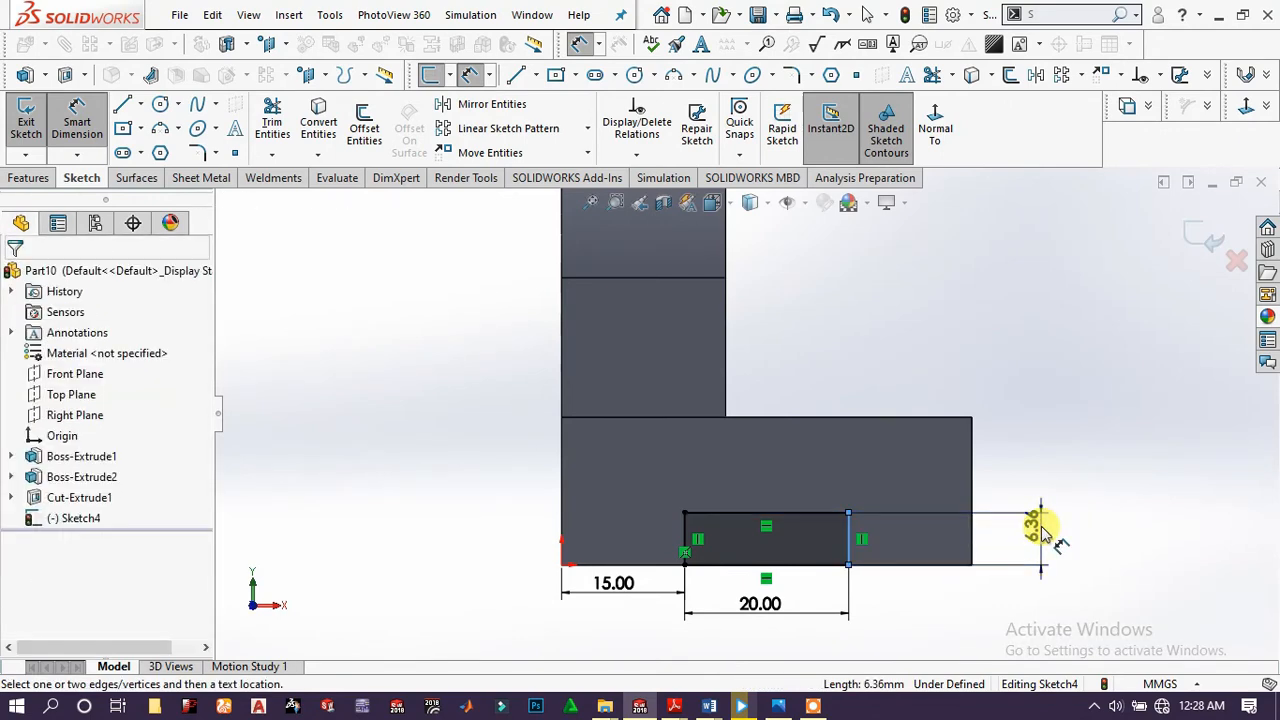
left_click(1041, 530)
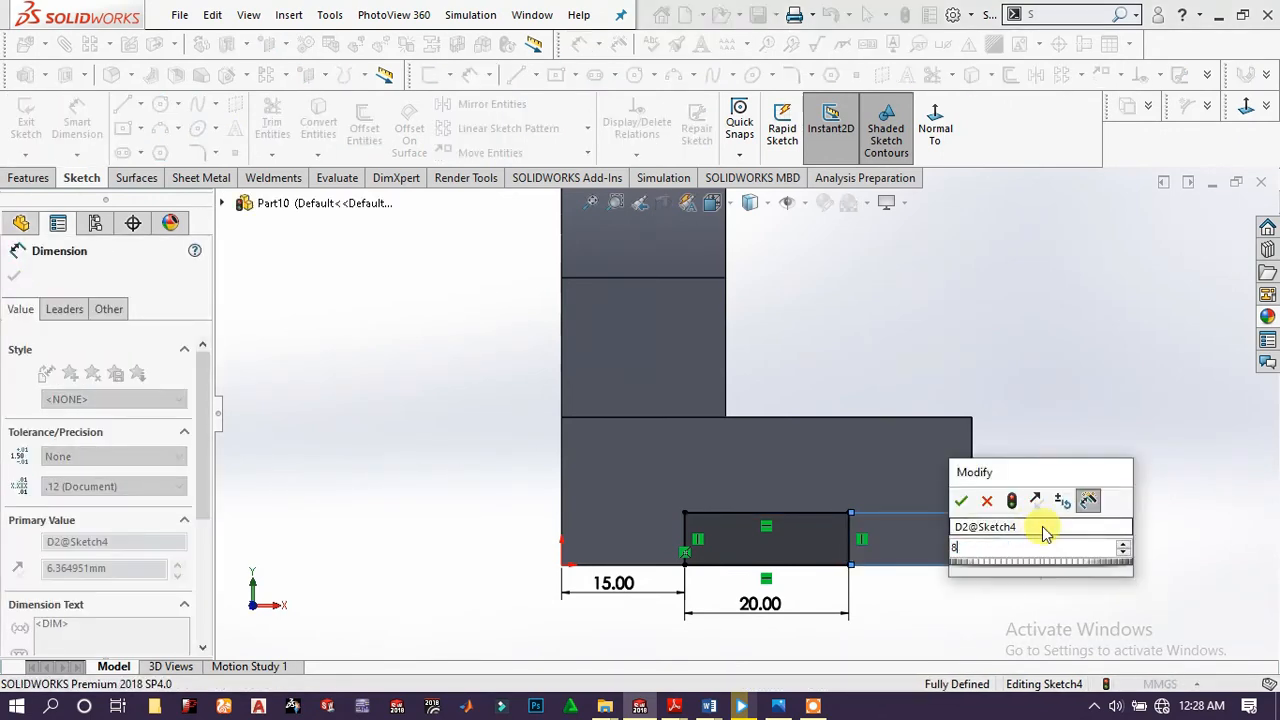
key("Return")
left_click(1088, 514)
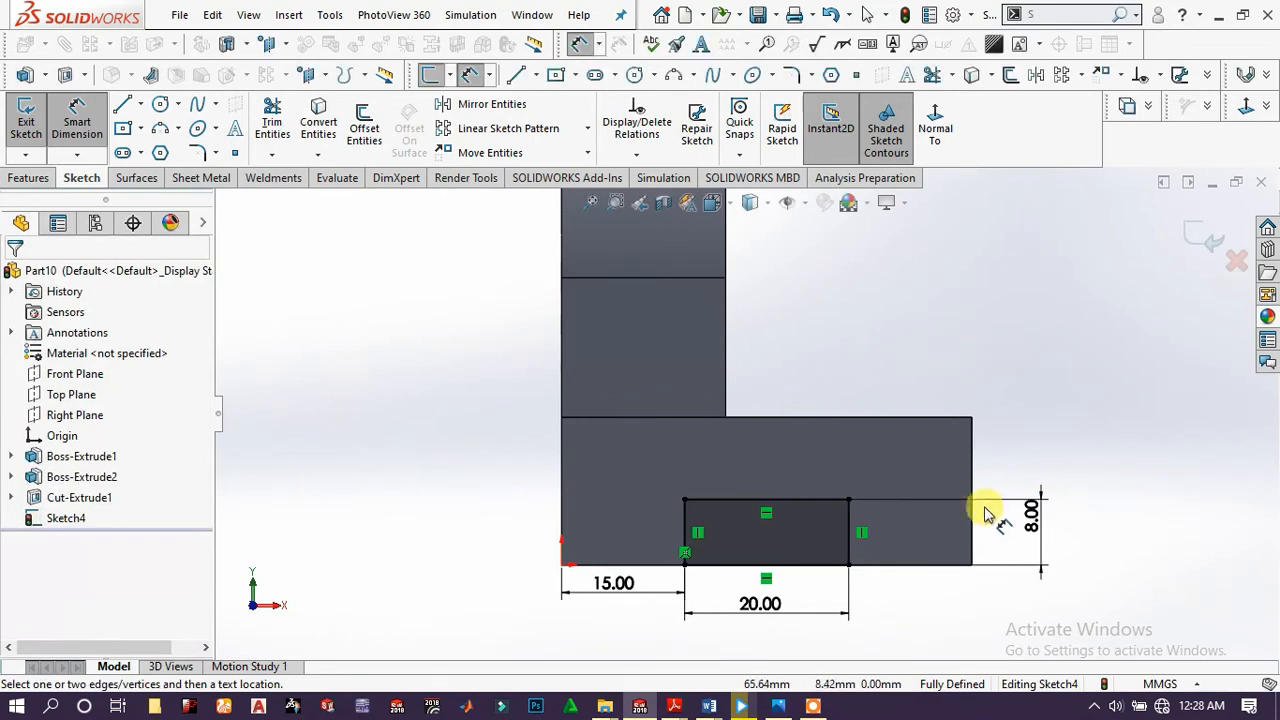
- Cut the 20 x 8 mm rectangle Through All along the base's underside
left_click(30, 180)
left_click(280, 118)
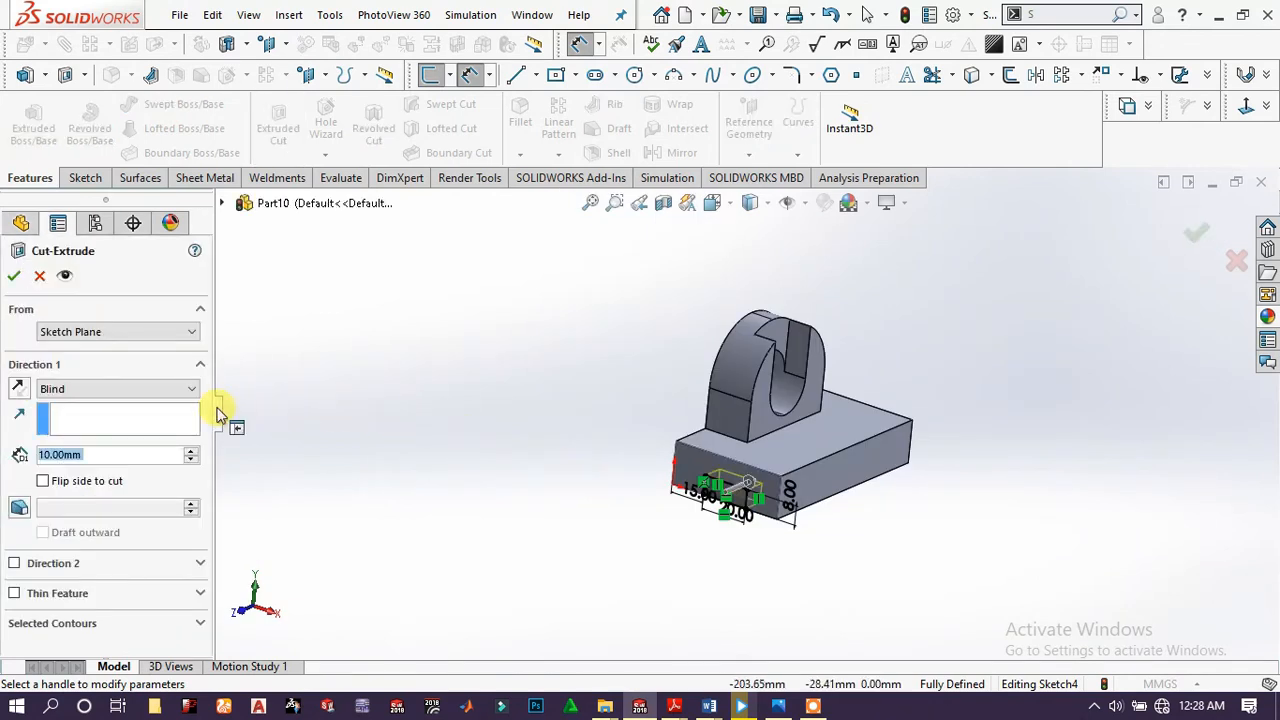
left_click(62, 391)
left_click(66, 418)
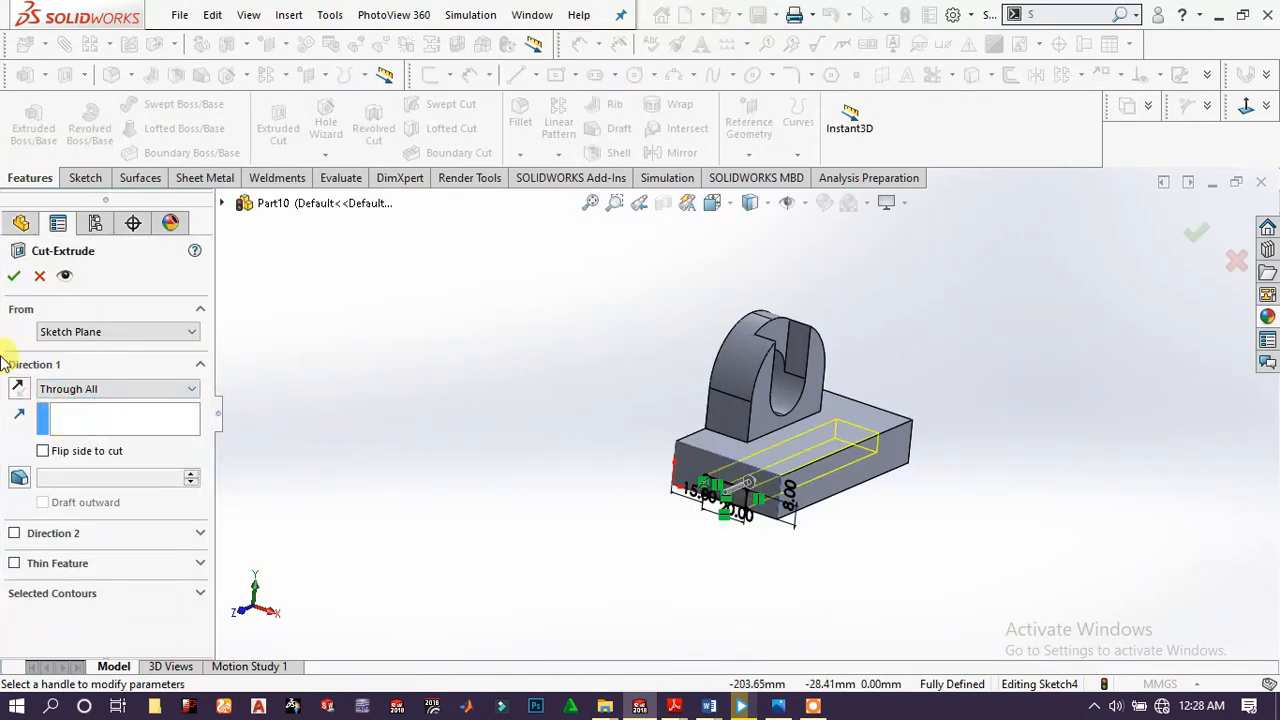
left_click(14, 277)
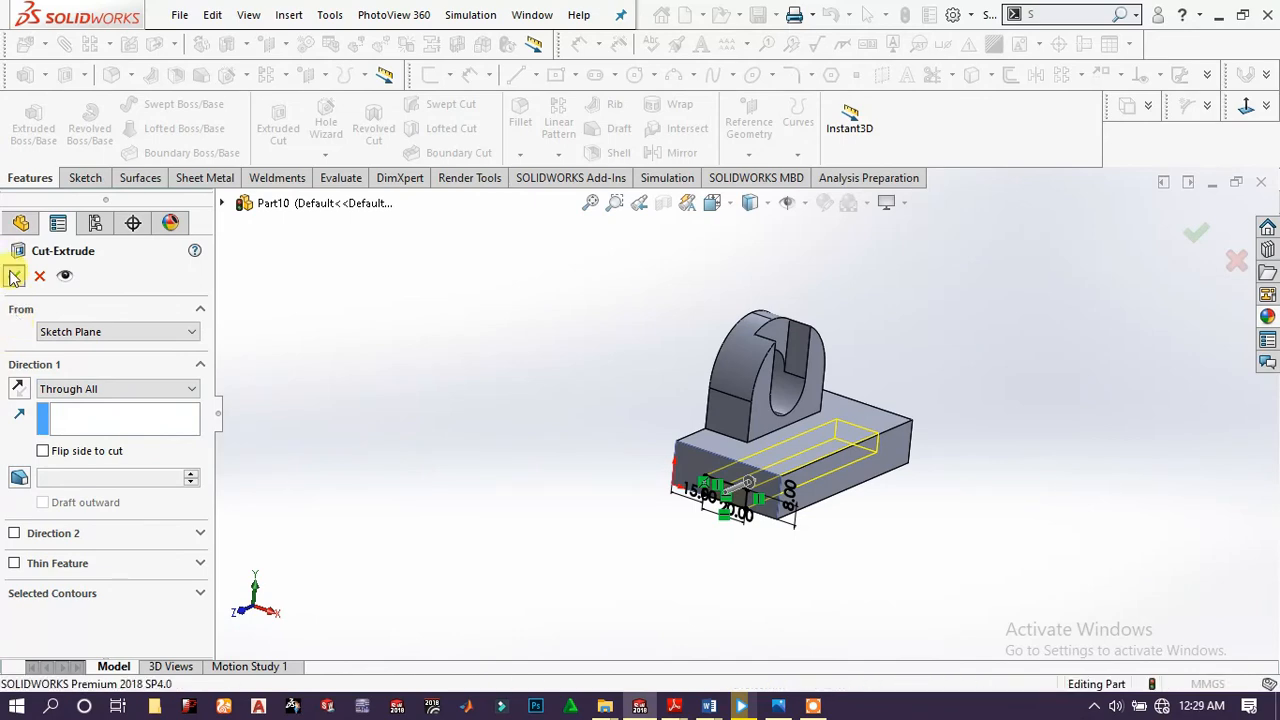
- Start a sketch on the base's top face and draw a corner rectangle inward from the long edge opposite the upright
left_click(816, 440)
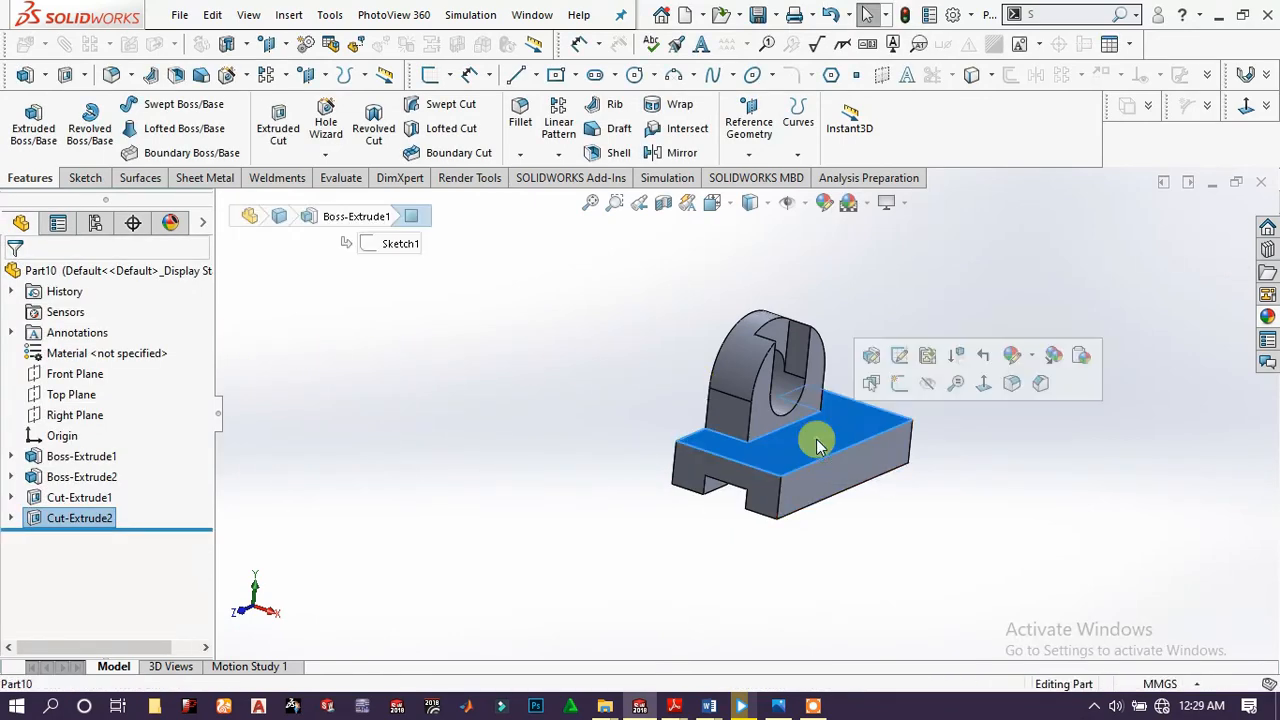
left_click(901, 383)
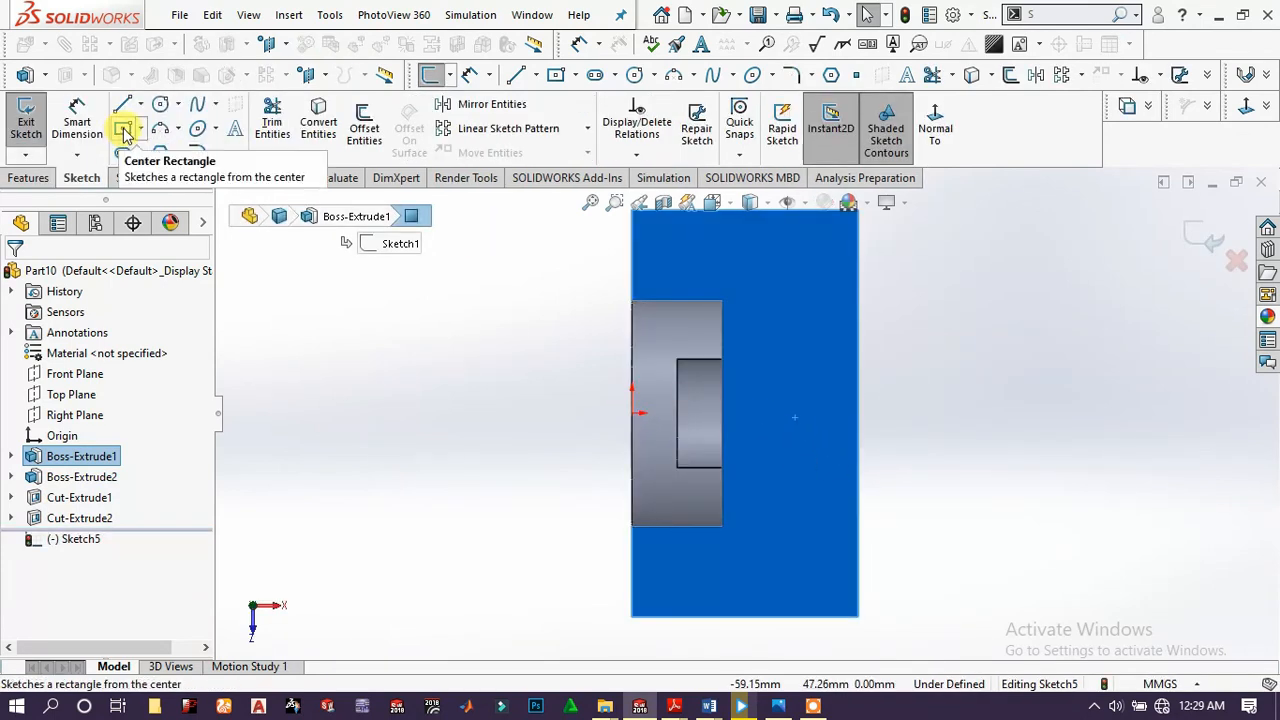
left_click(124, 135)
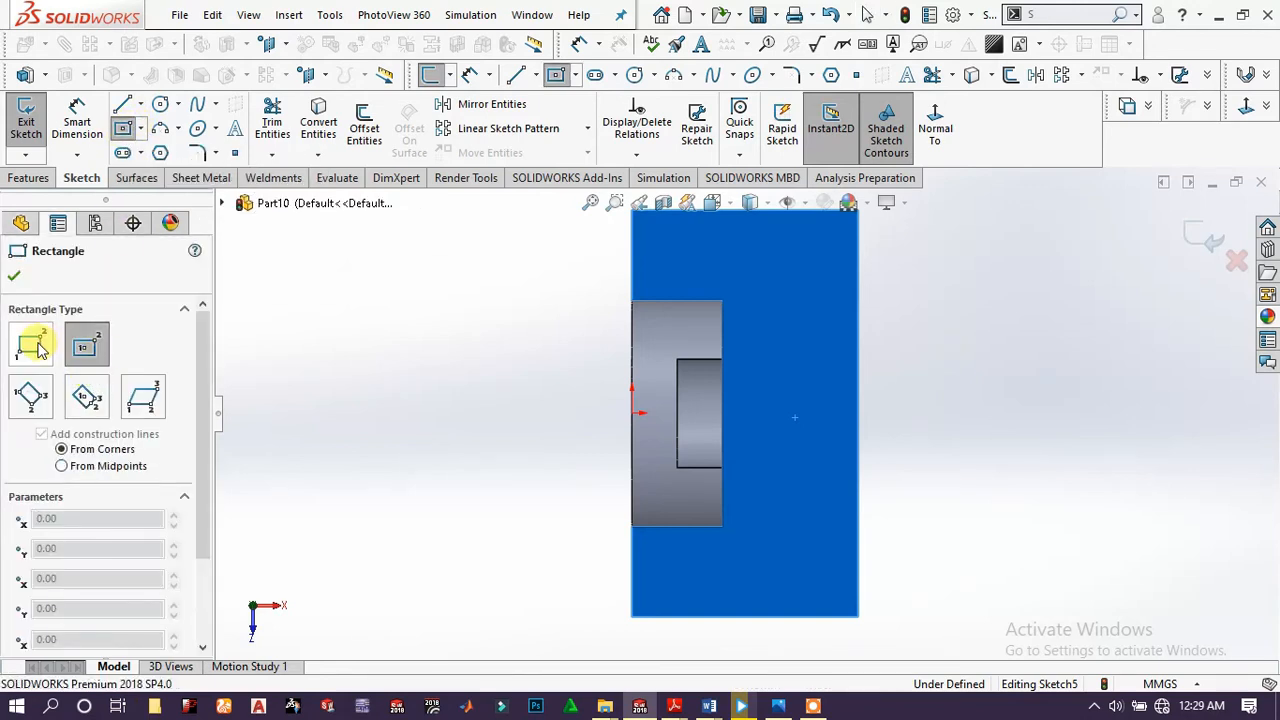
left_click(33, 344)
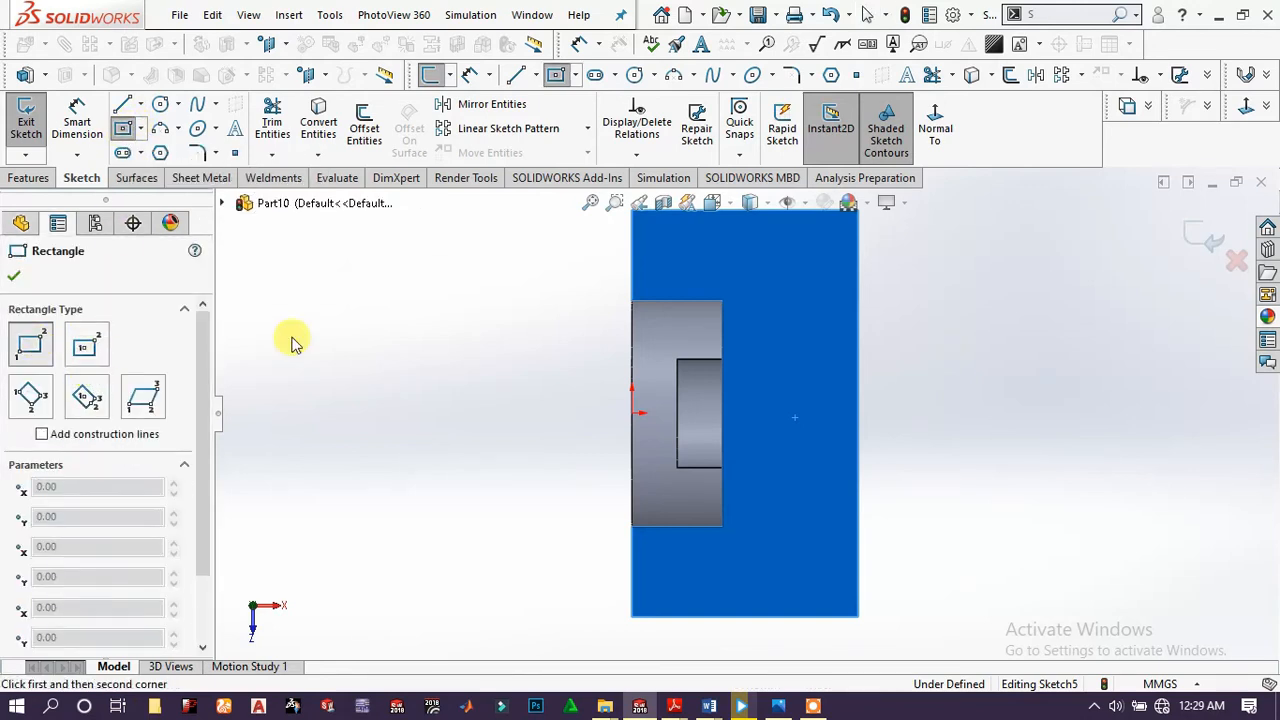
left_click(857, 460)
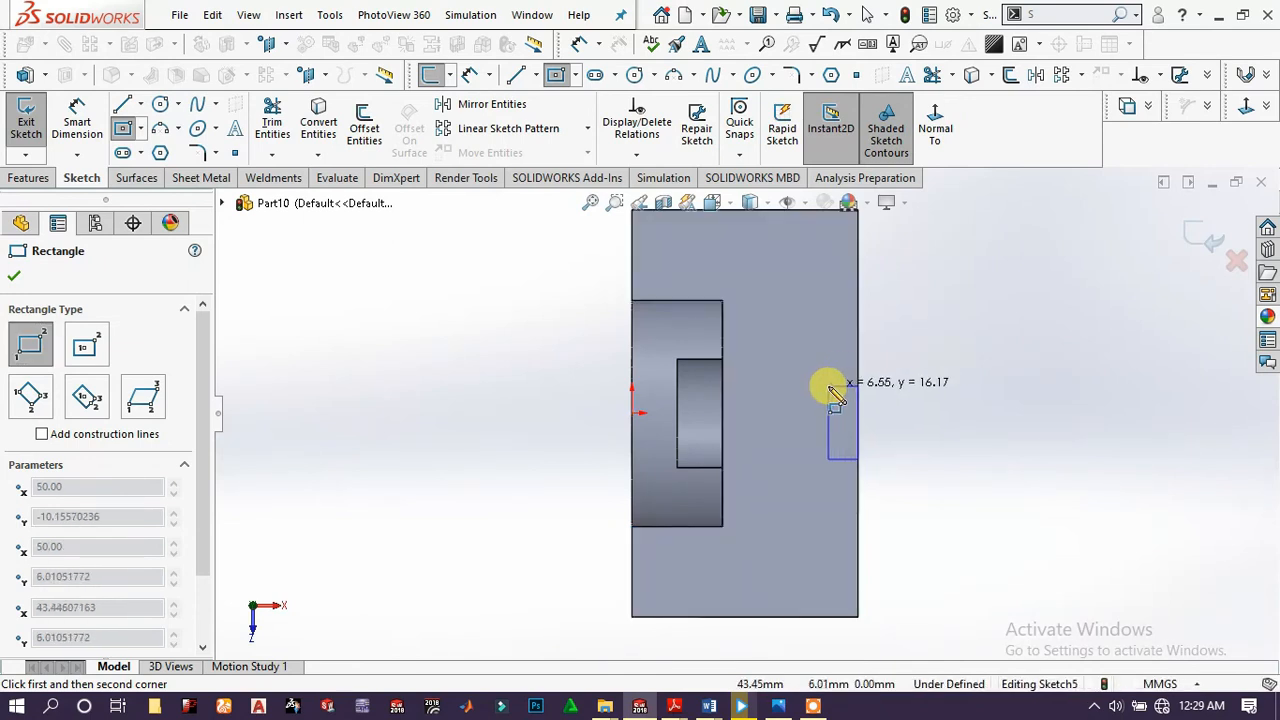
left_click(822, 362)
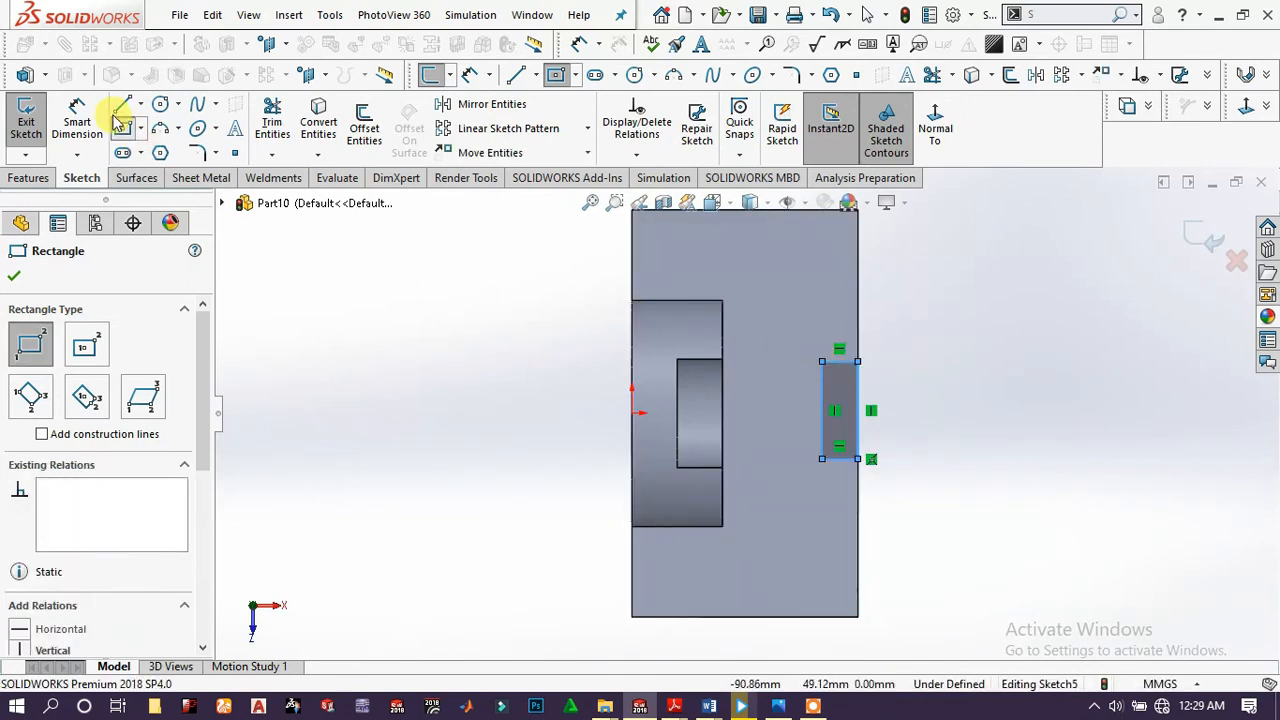
key("Escape")
- Draw a horizontal construction line about 70 mm long from the origin through the rectangle and past the base's far edge
key("l")
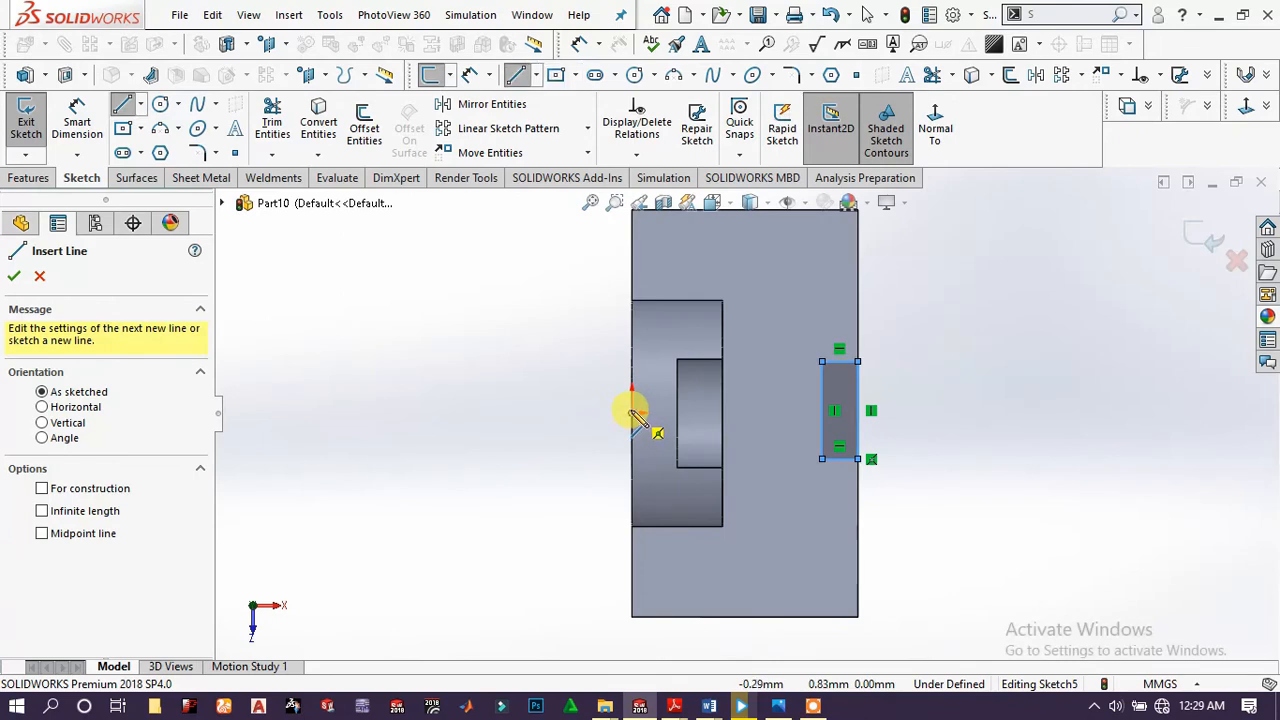
left_click(636, 413)
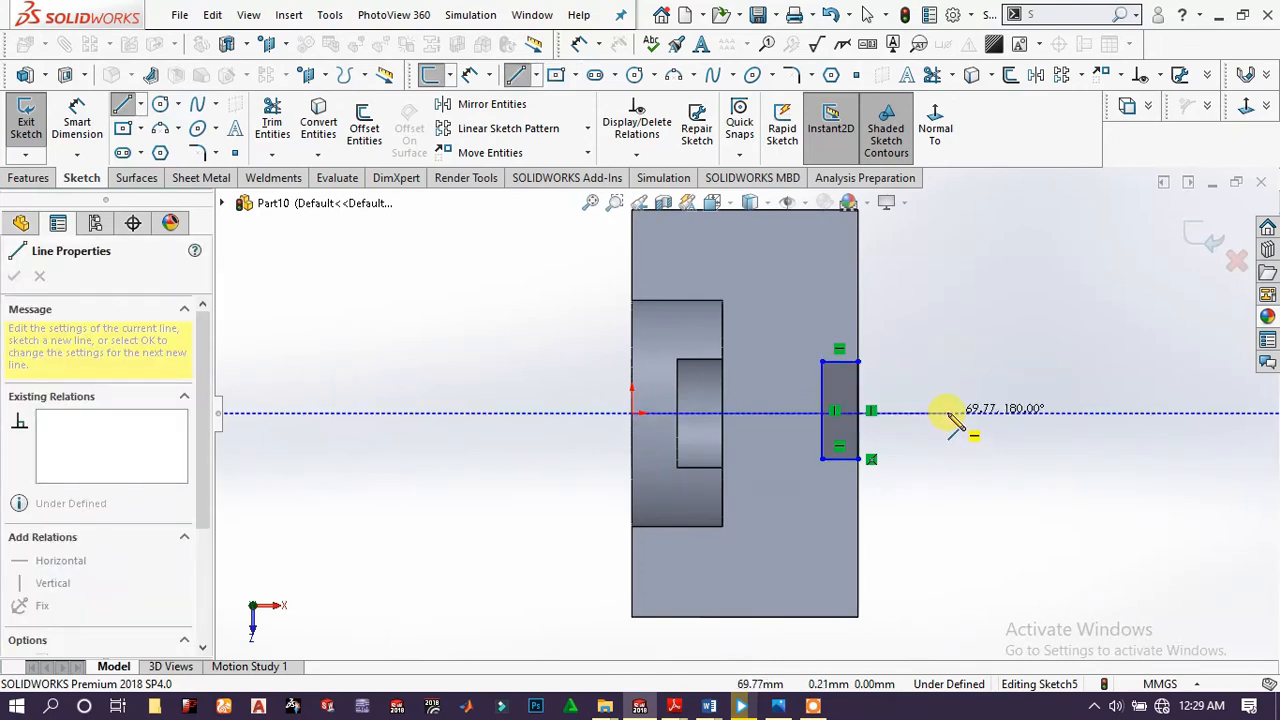
left_click(949, 412)
right_click(970, 374)
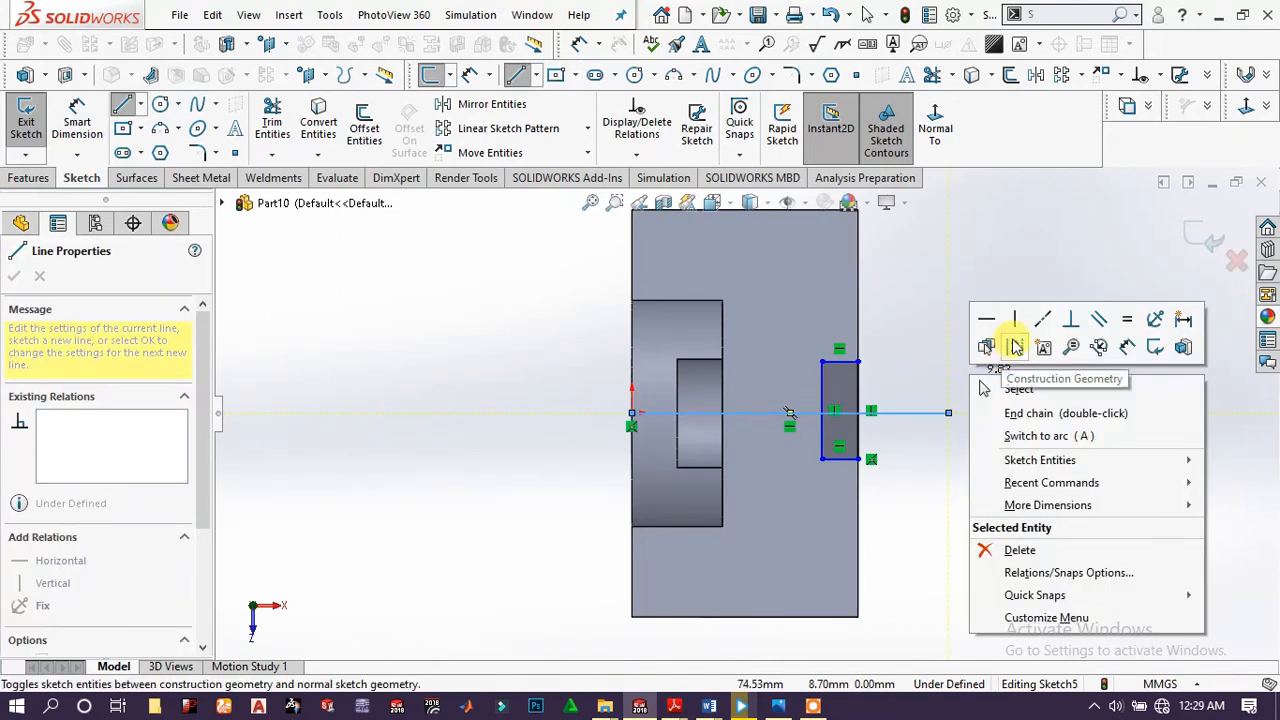
left_click(1012, 346)
key("Escape")
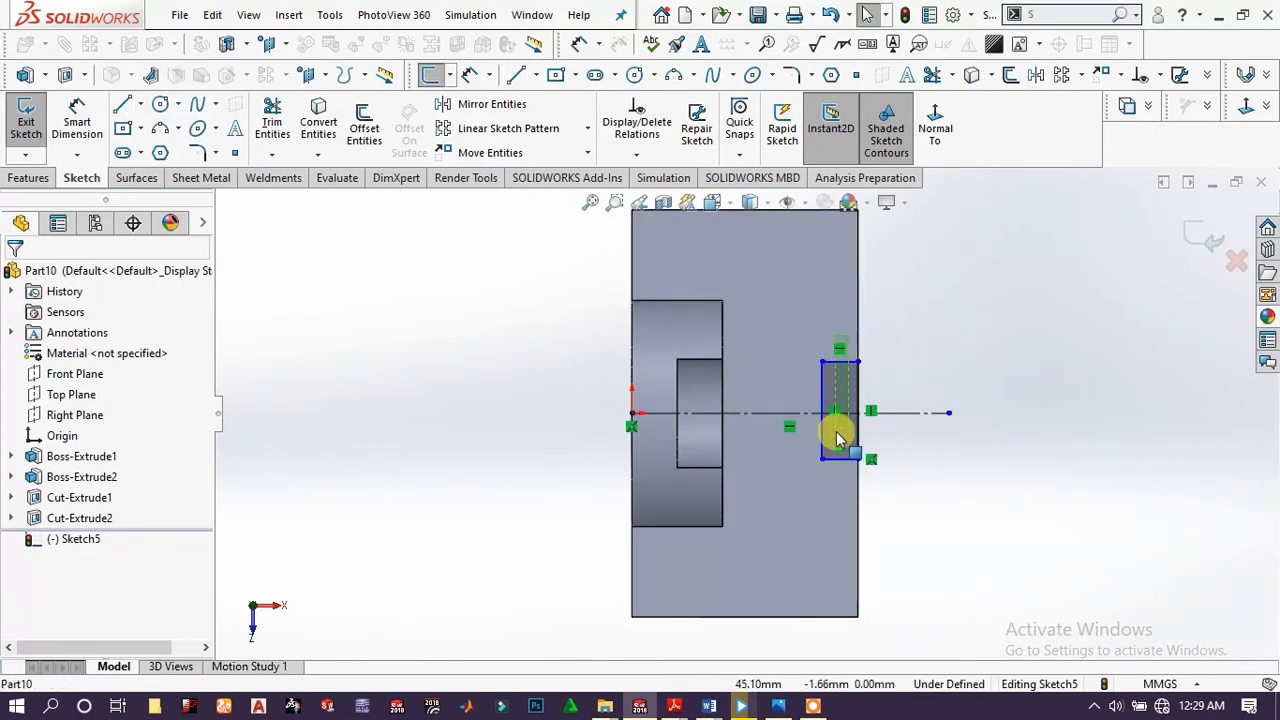
- Widen the rectangle inward and make its two horizontal sides symmetric about the horizontal construction line
left_click_drag(836, 431, 835, 463)
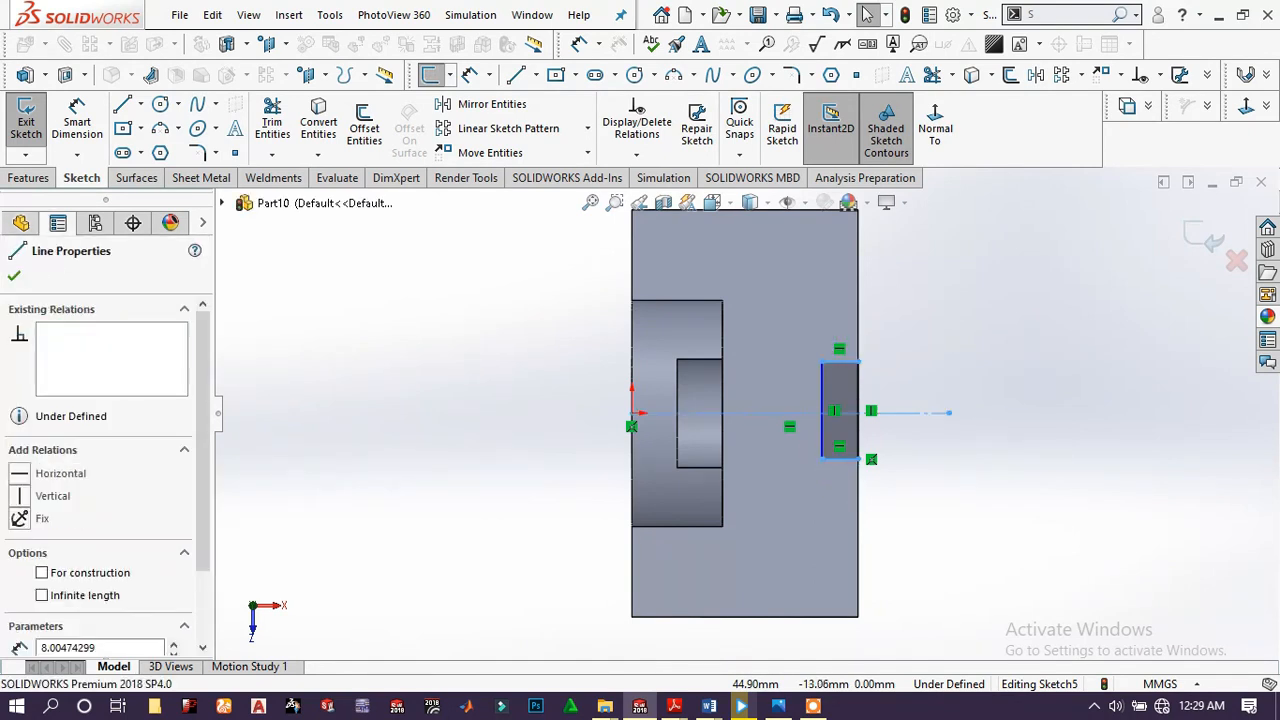
left_click(398, 428)
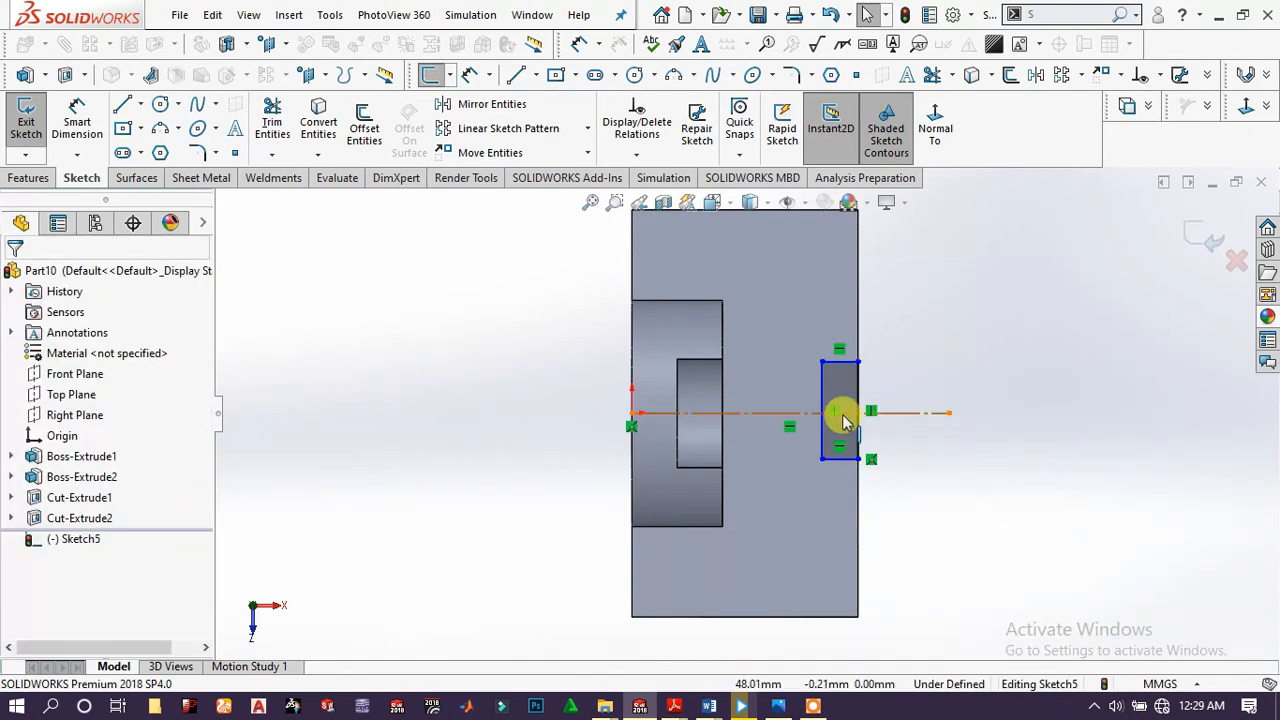
left_click_drag(807, 439, 807, 450)
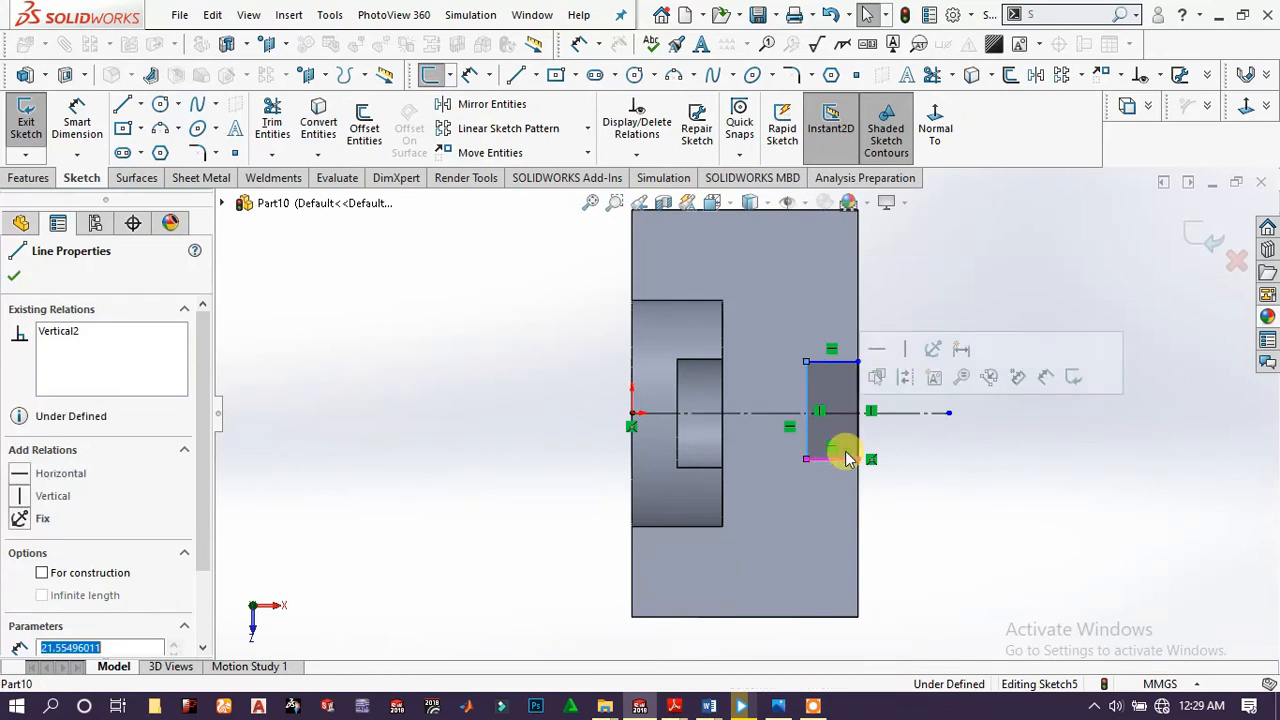
left_click(941, 481)
left_click(839, 362, "ctrl")
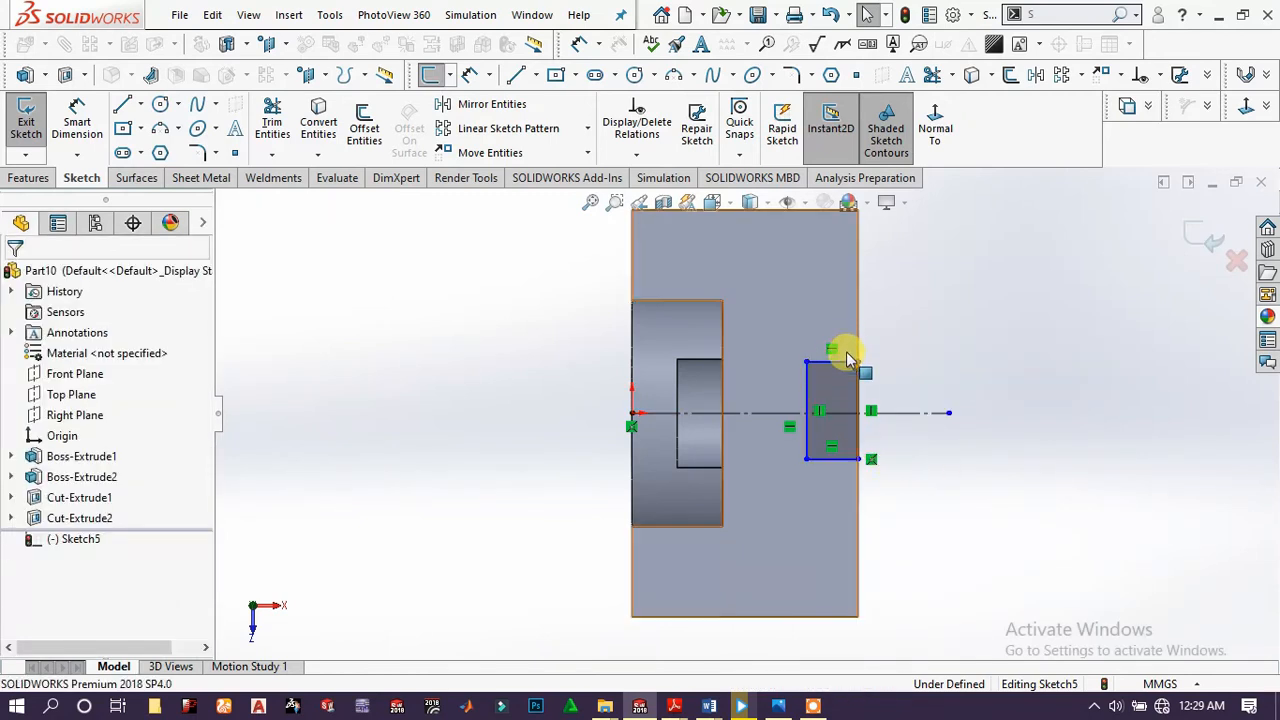
left_click(838, 413, "ctrl")
left_click(830, 459, "ctrl")
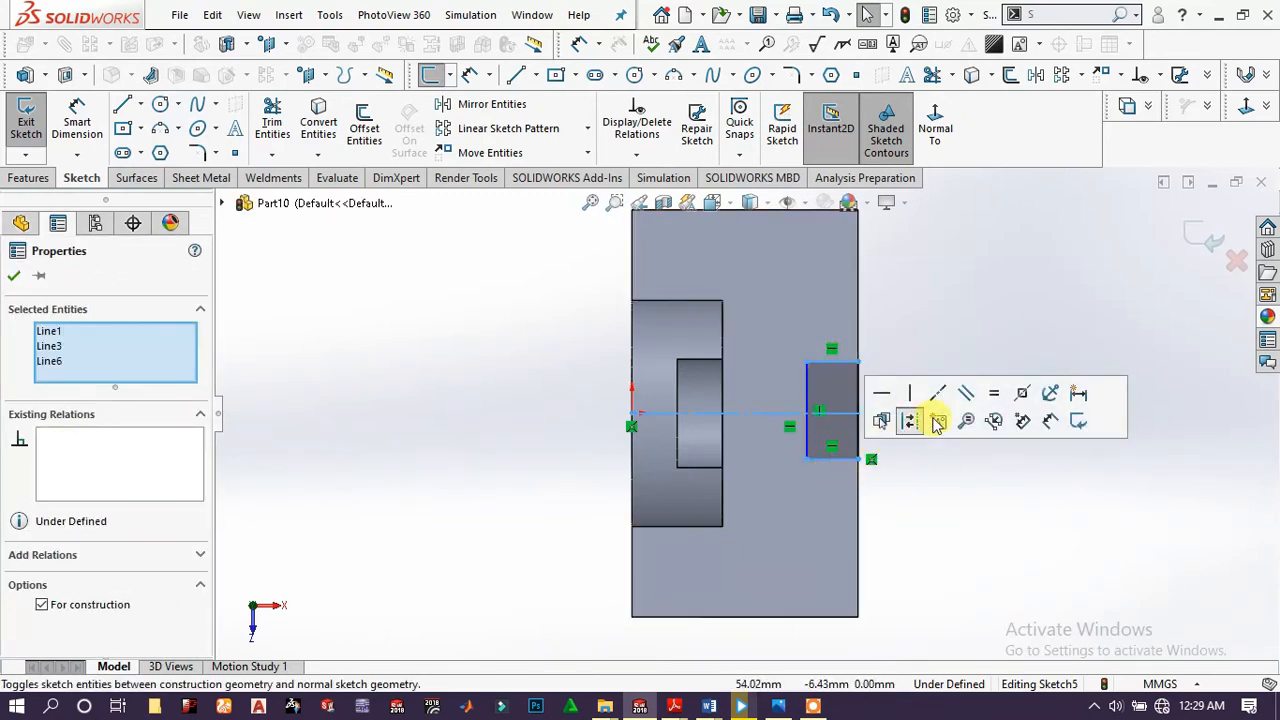
left_click(921, 292)
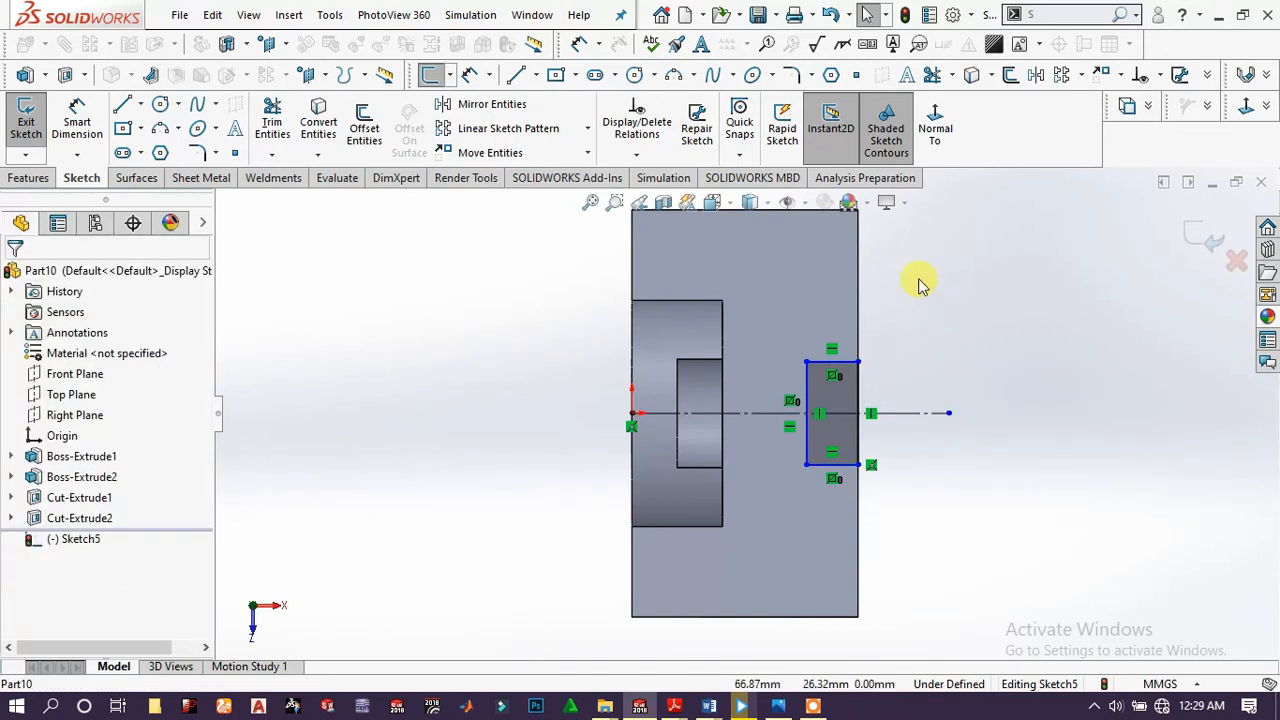
- Dimension the rectangle's horizontal side to 15 mm
left_click(78, 115)
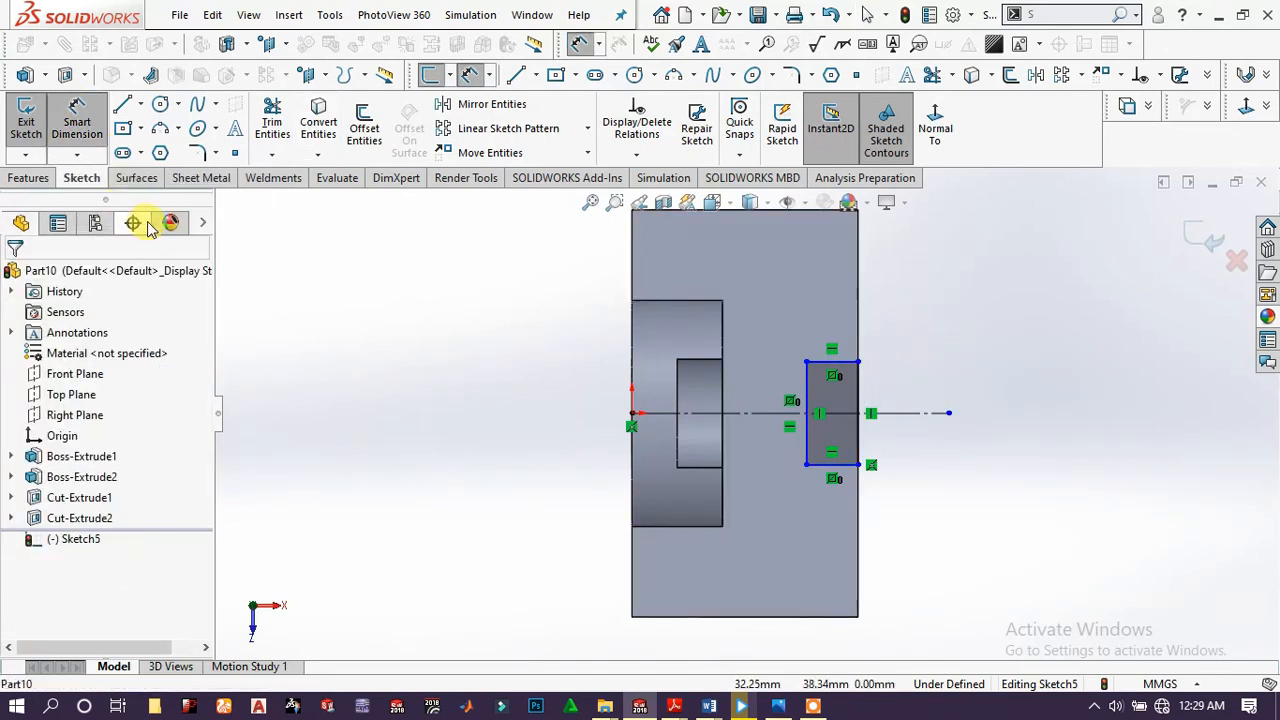
left_click(840, 361)
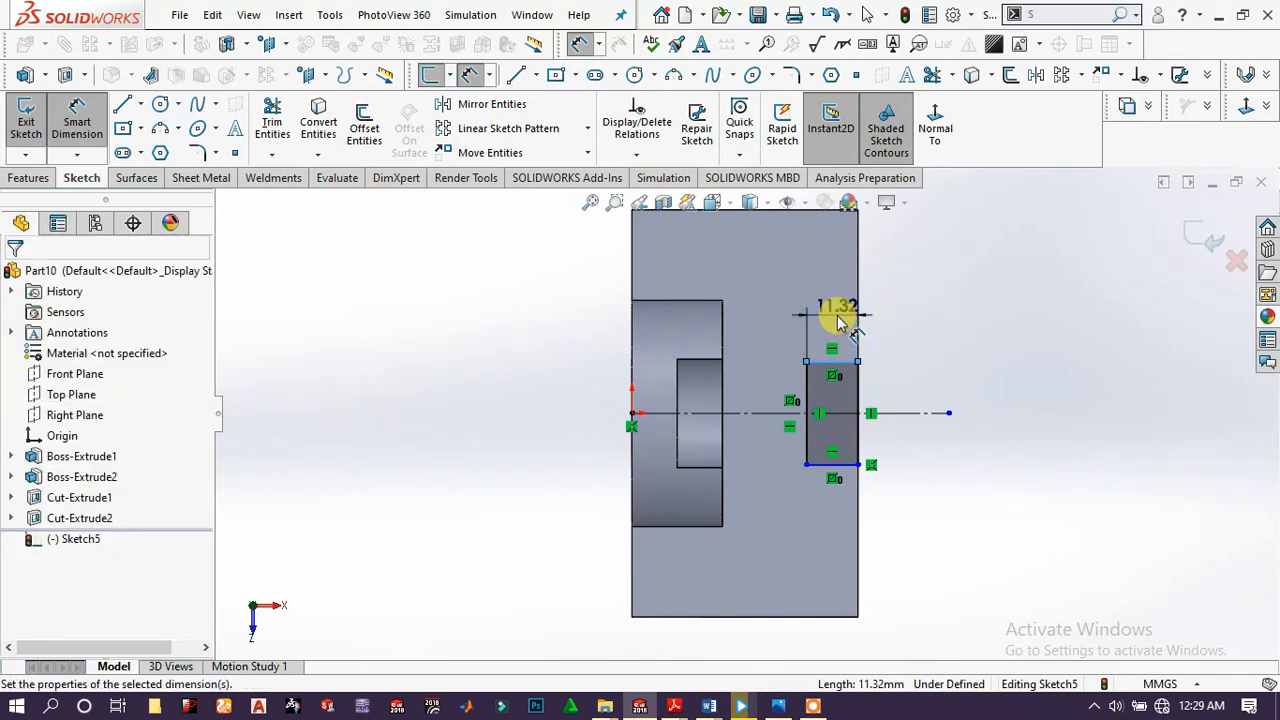
left_click(838, 316)
type("15")
key("Return")
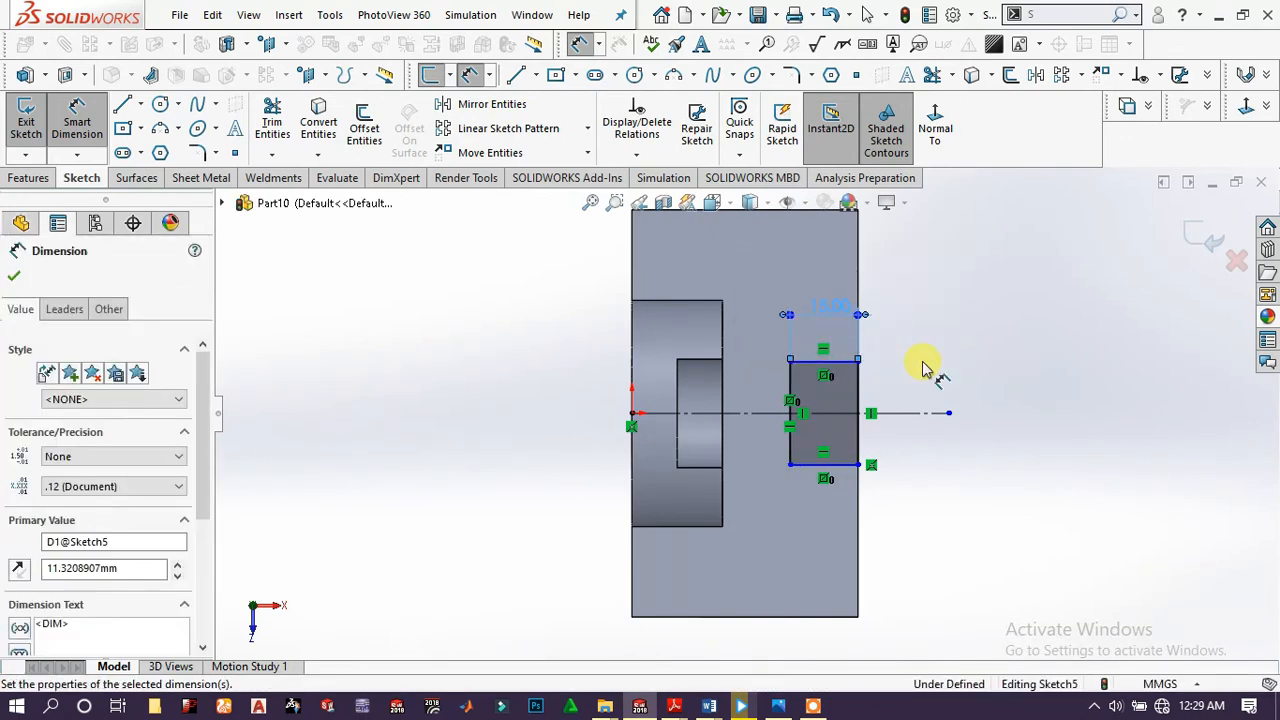
left_click(924, 367)
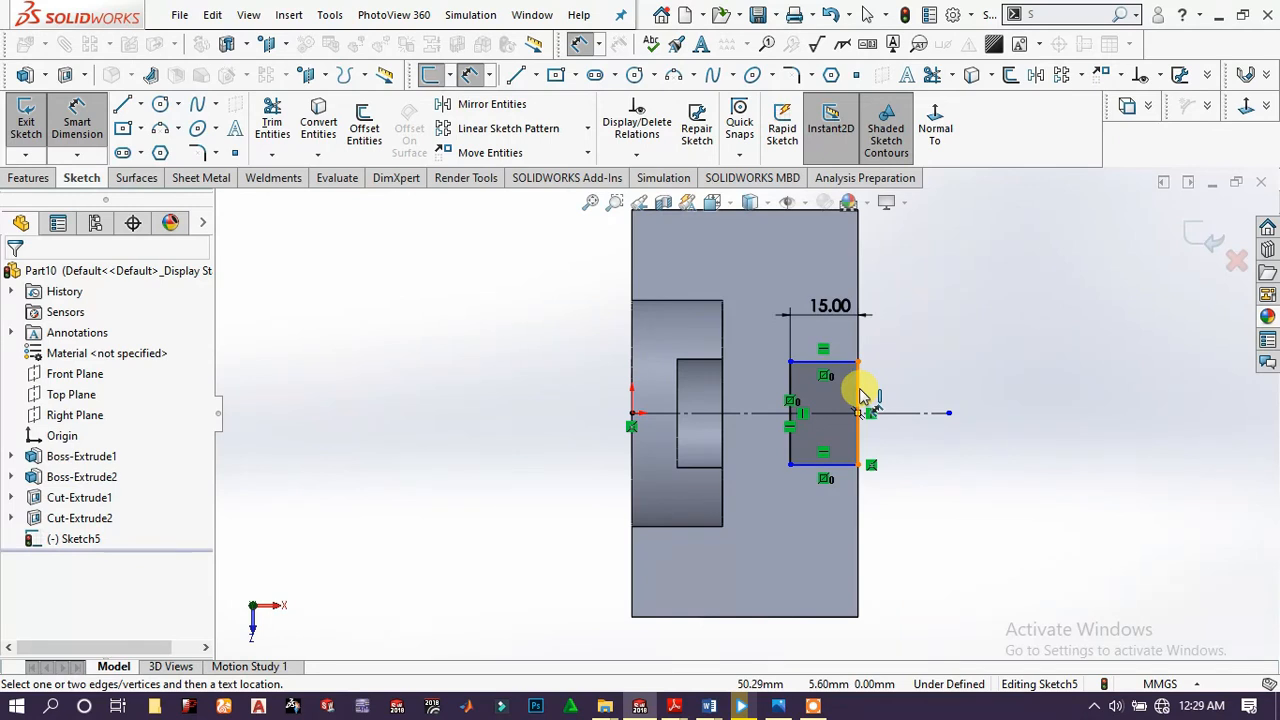
- Dimension the rectangle's side along the base's edge to 30 mm
left_click(940, 398)
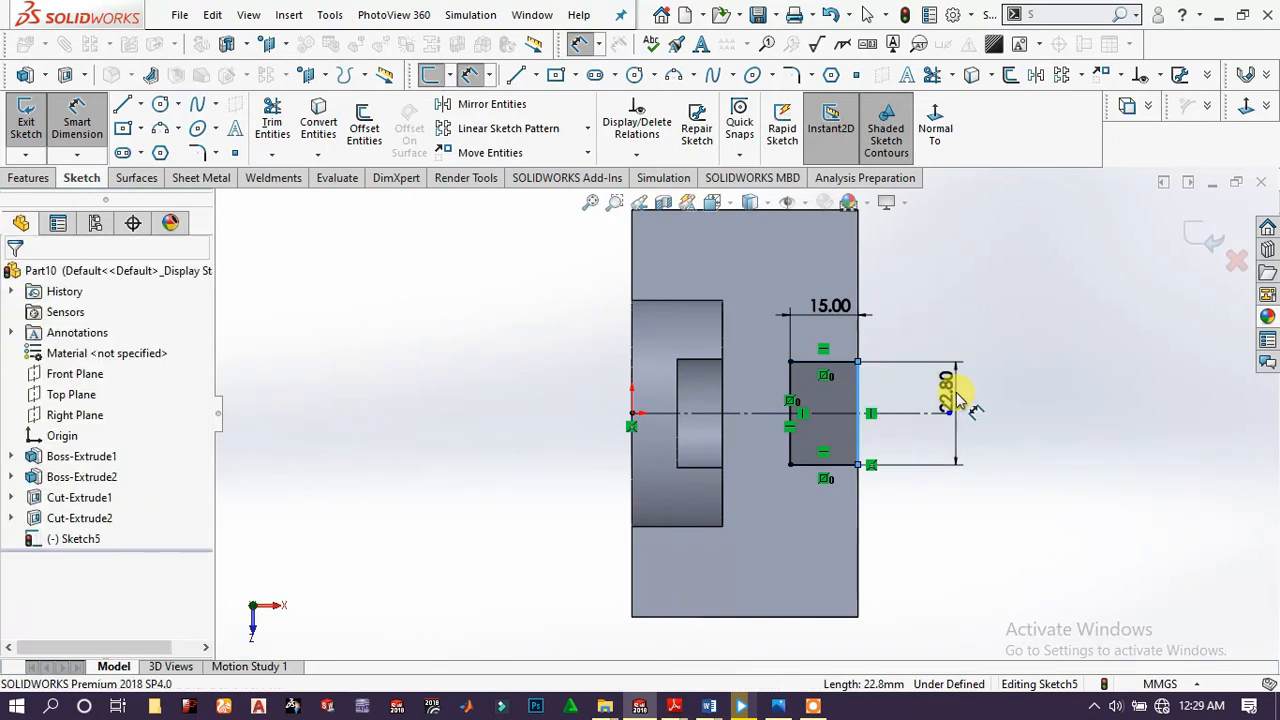
left_click(956, 395)
type("30")
key("Return")
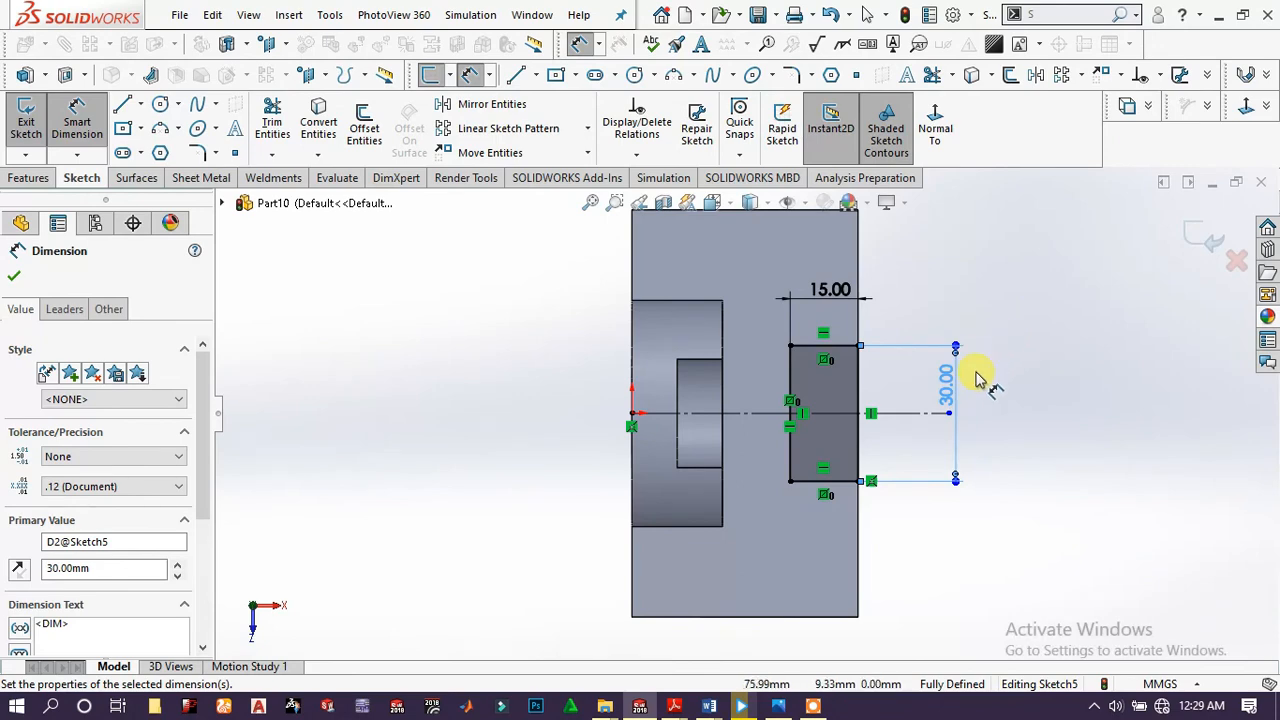
key("Escape")
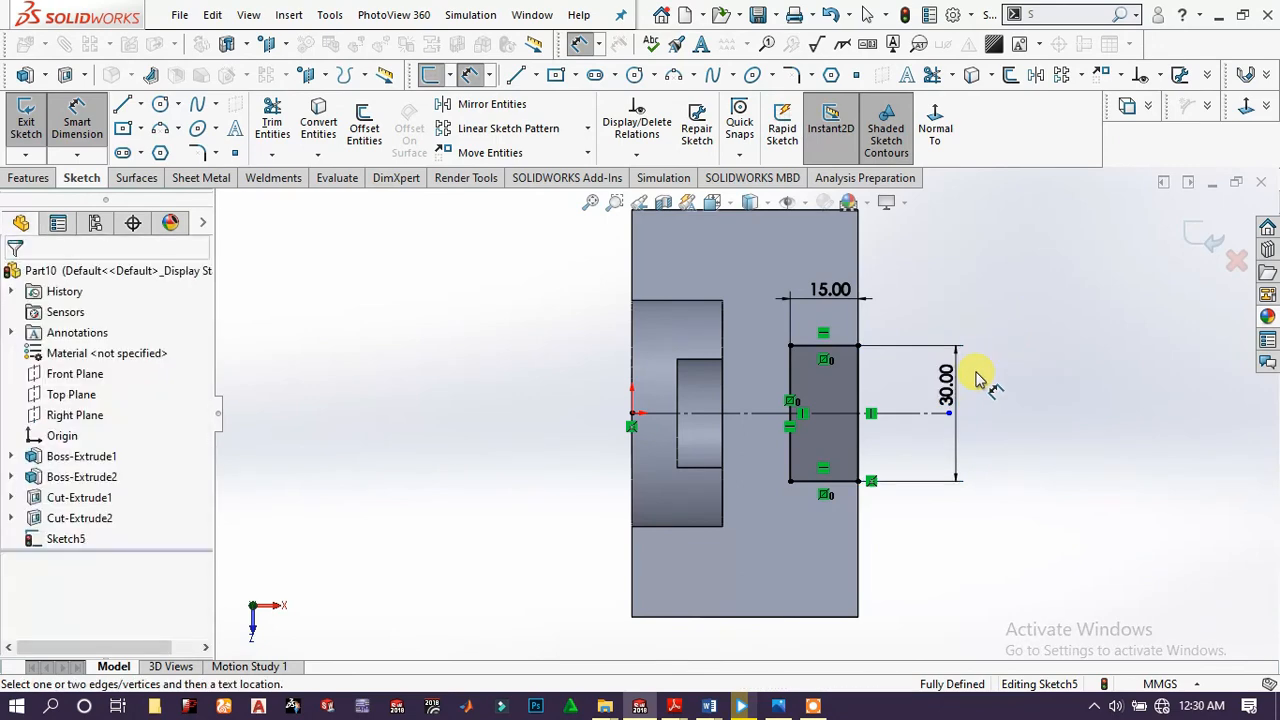
- Cut the 15 x 30 mm rectangle 5 mm deep into the base's top face with a blind Extruded Cut
left_click(27, 180)
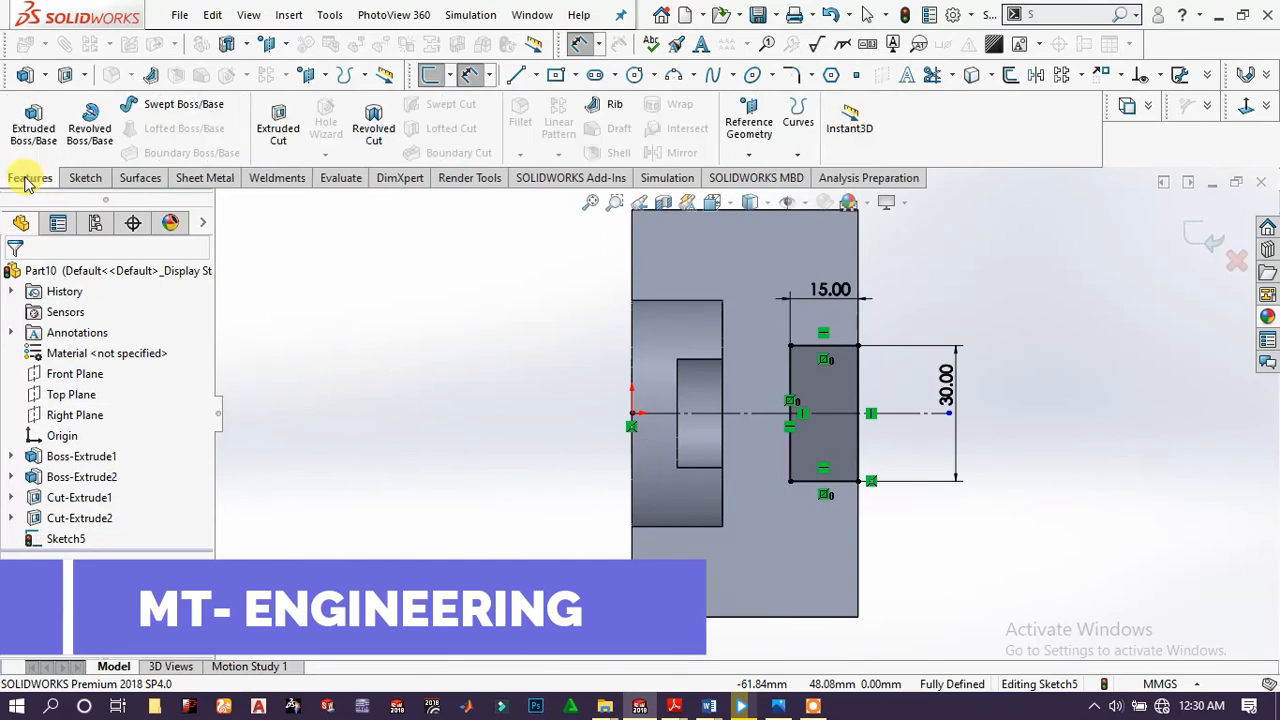
left_click(278, 126)
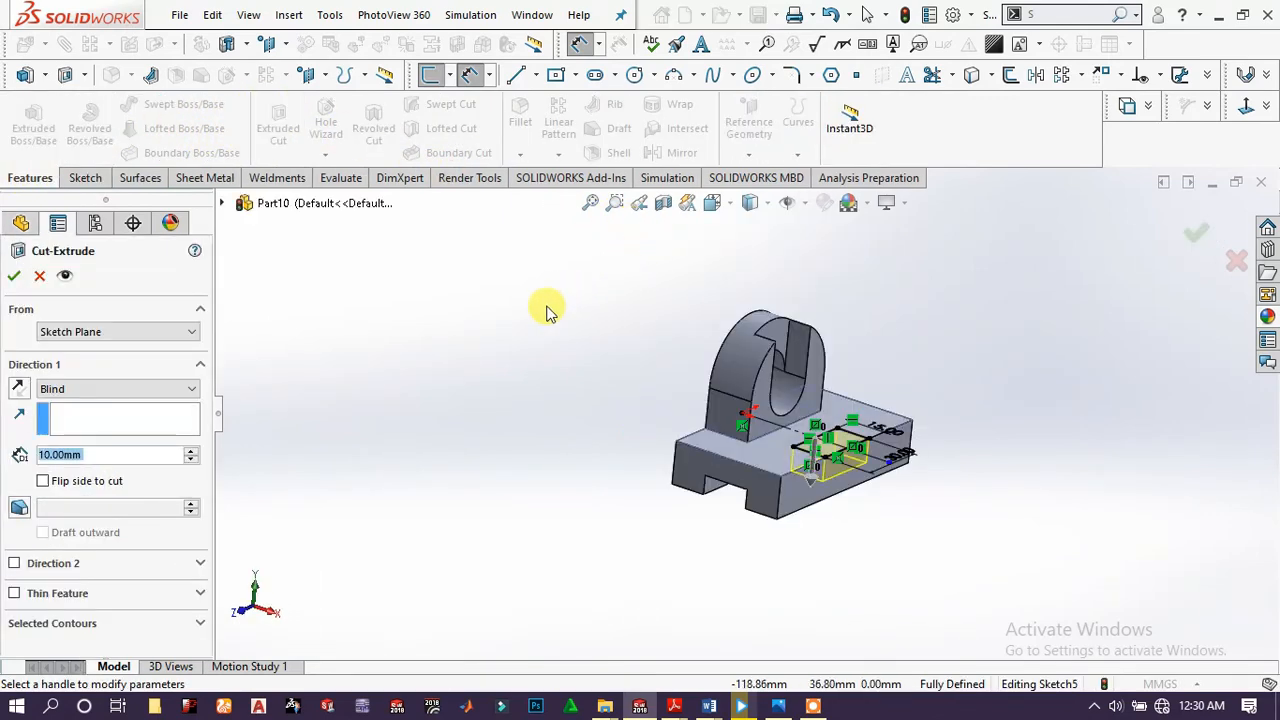
type("5")
key("Return")
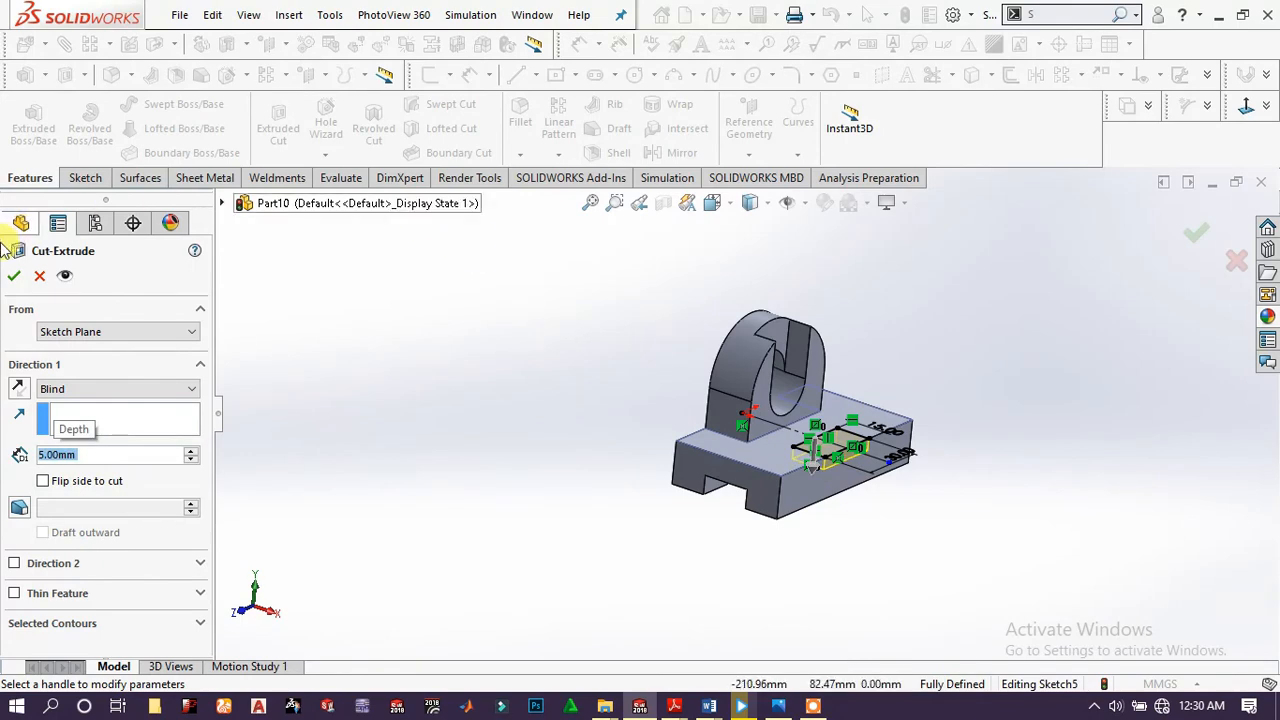
left_click(14, 278)
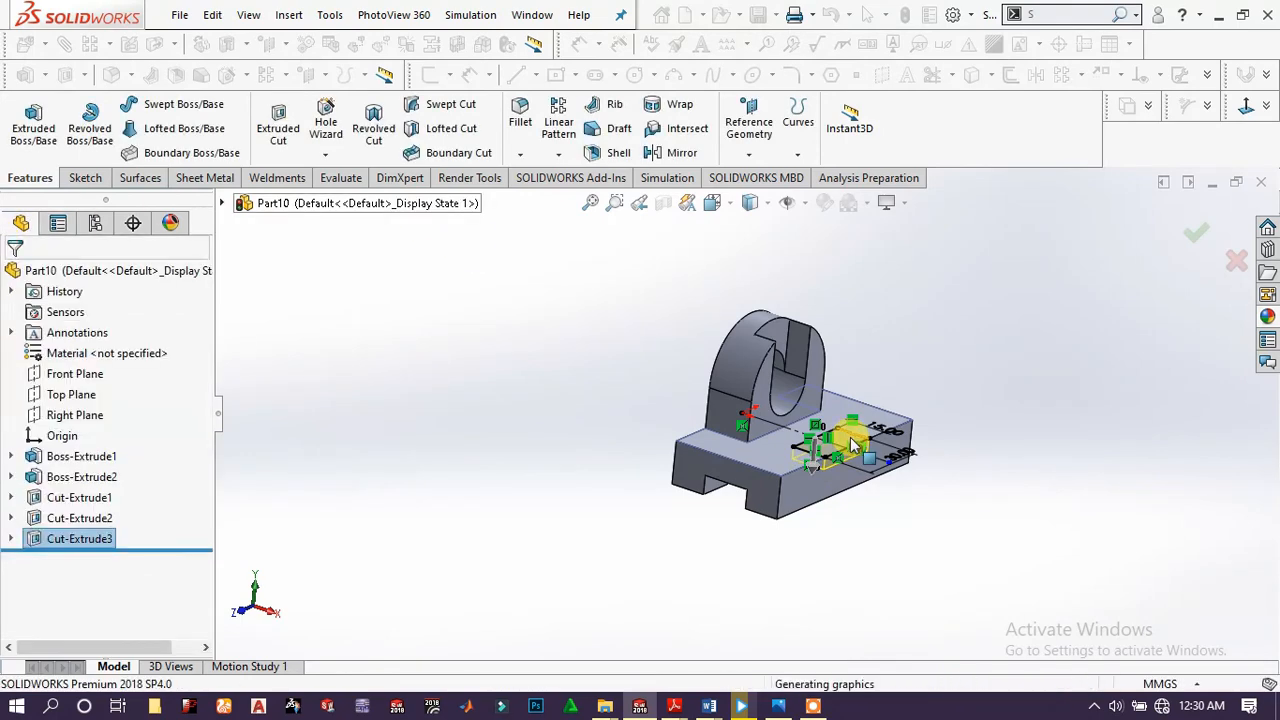
- Start a sketch on the pocket's floor and draw a circle about 18 mm in diameter centred on the midpoint of its outer edge
scroll(851, 452, "down", 3)
left_click(828, 450)
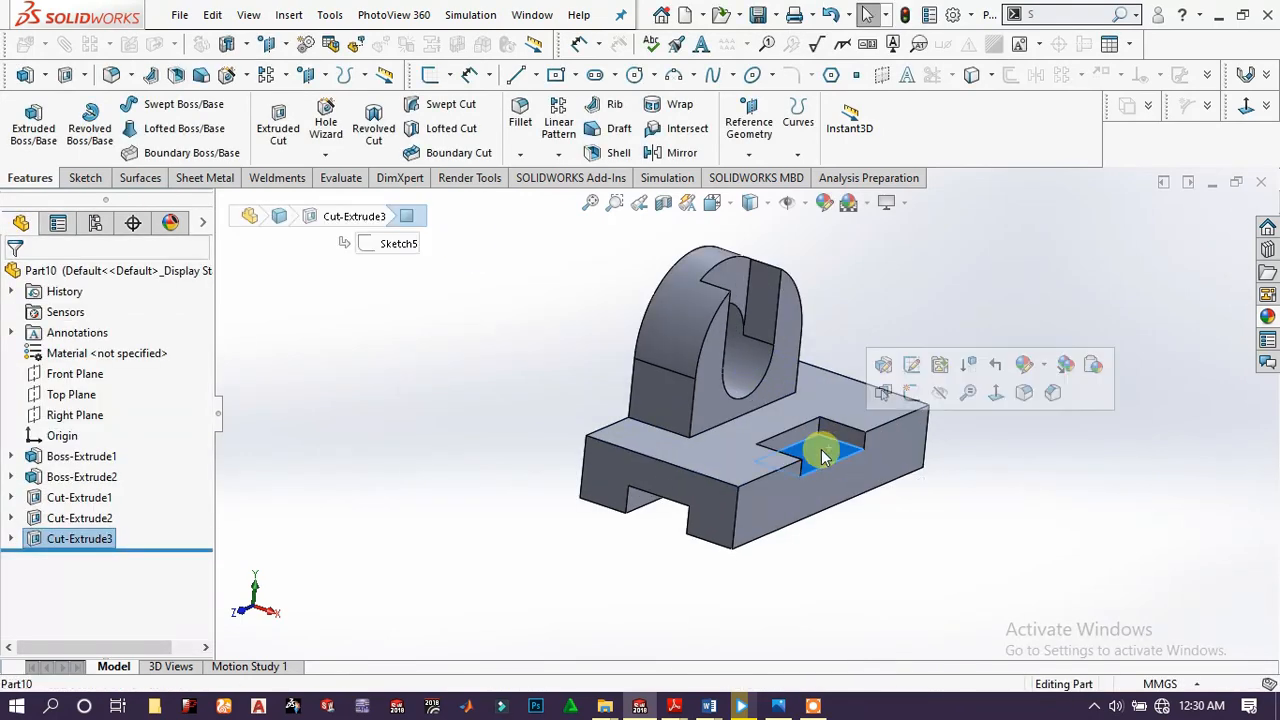
left_click(911, 393)
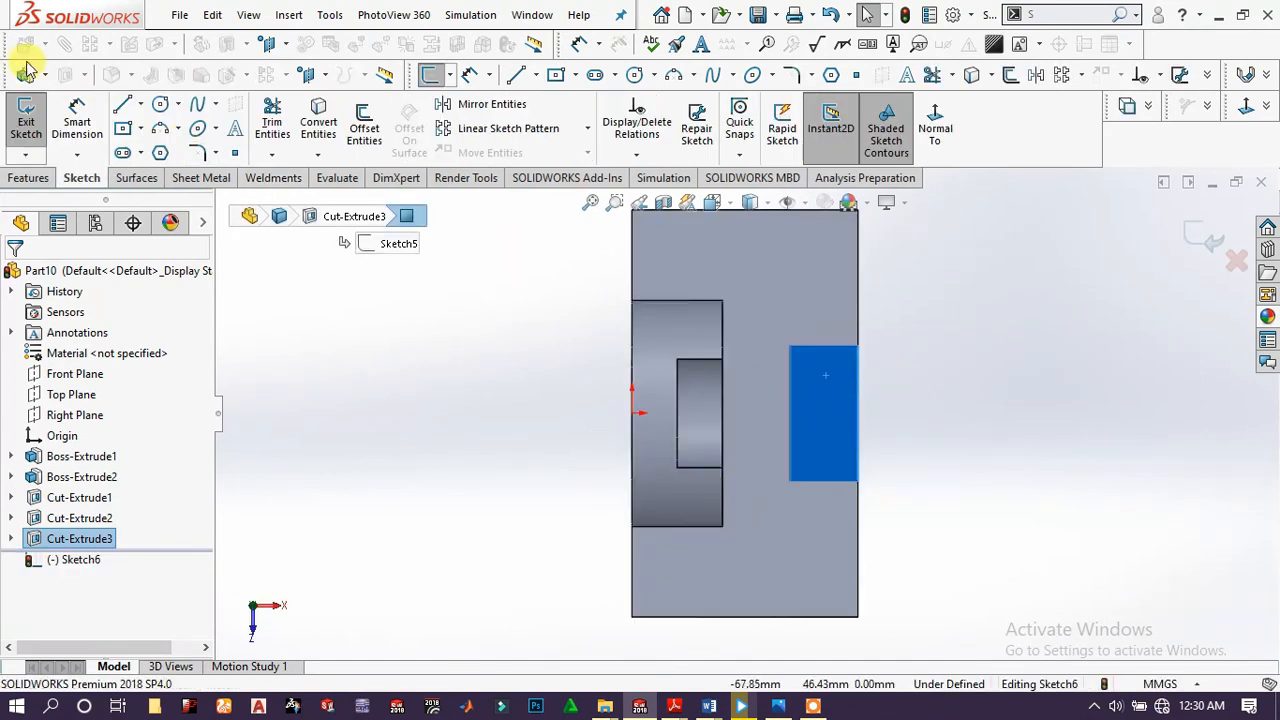
left_click(161, 106)
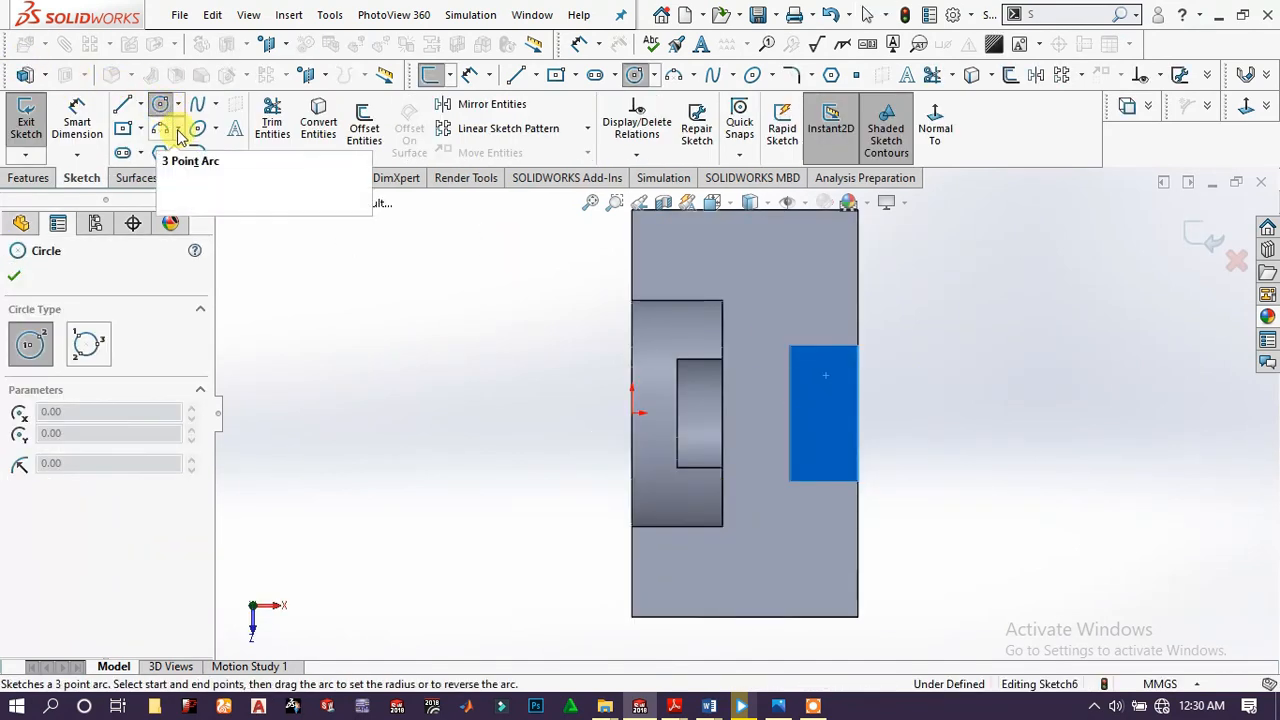
left_click(858, 411)
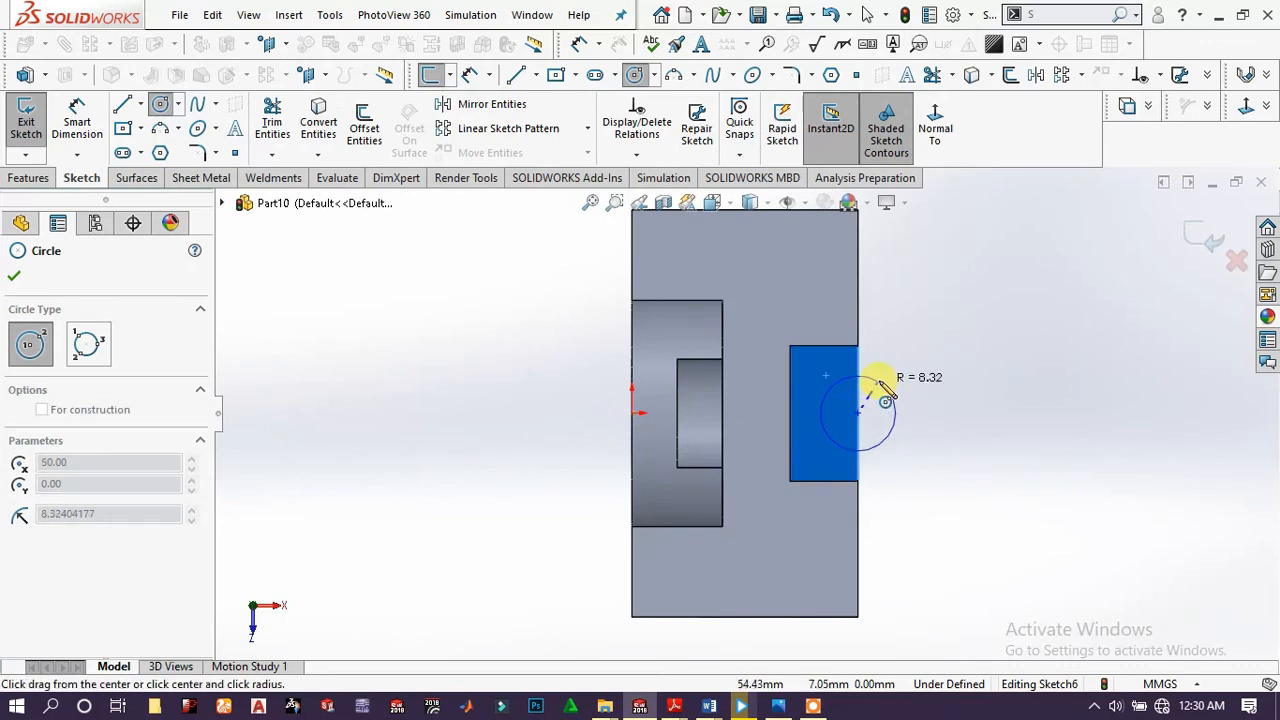
left_click(882, 380)
- Dimension the circle's diameter to 20 mm
left_click(77, 112)
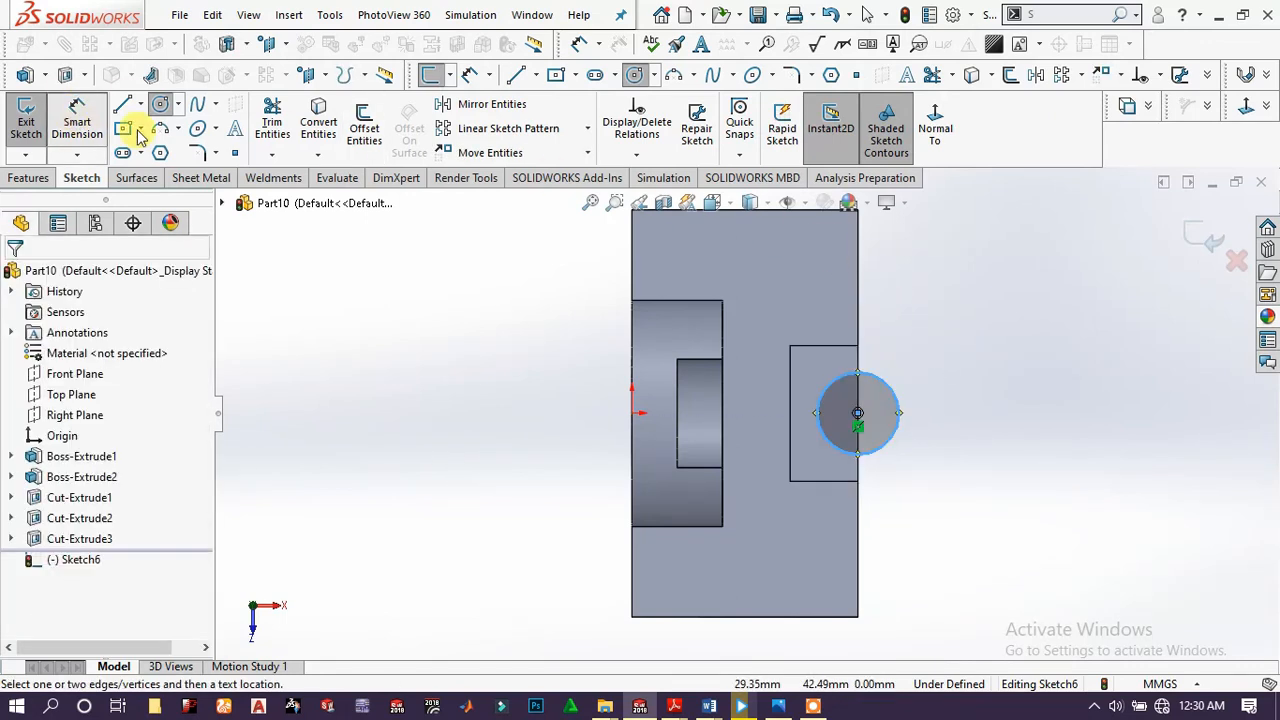
left_click(895, 394)
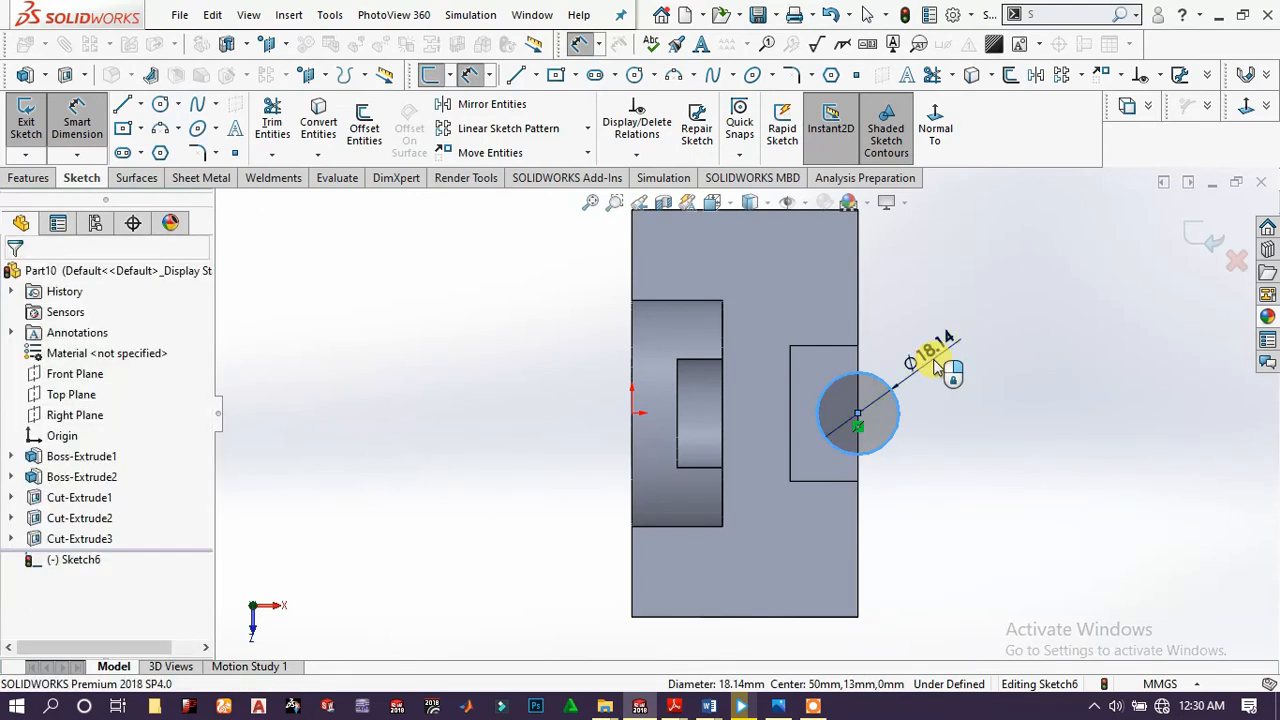
left_click(935, 367)
key("Return")
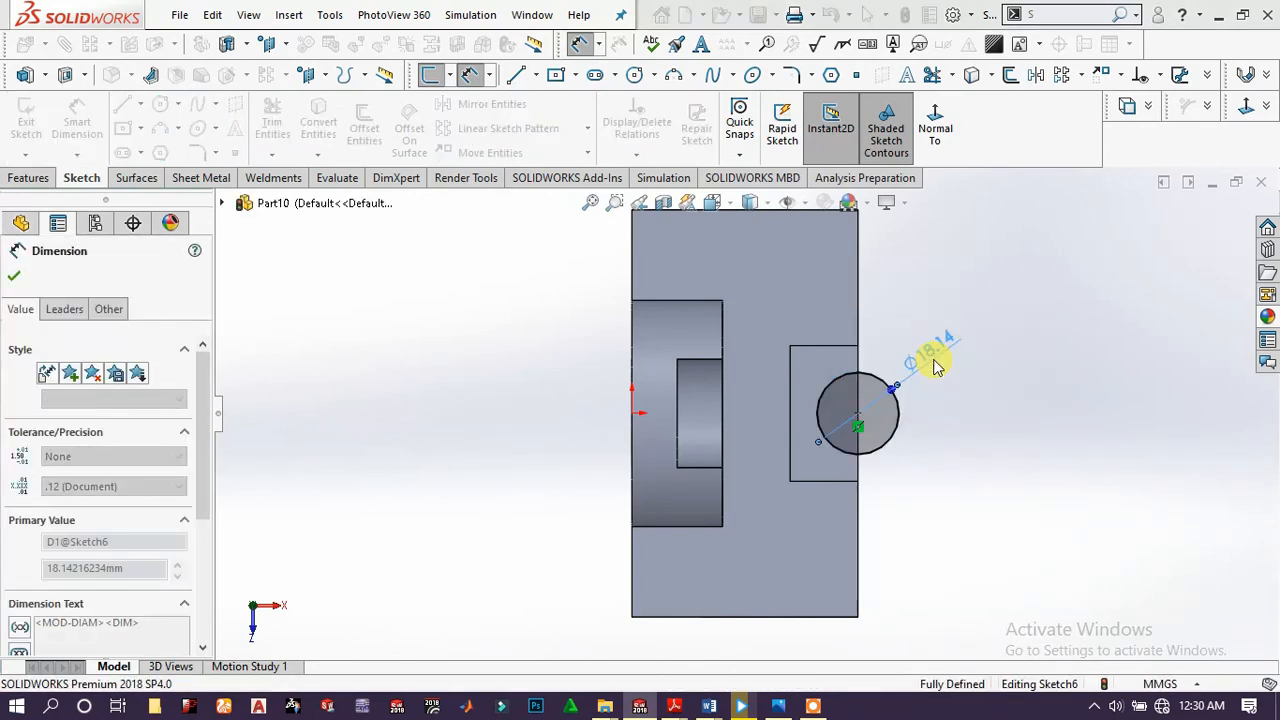
key("Escape")
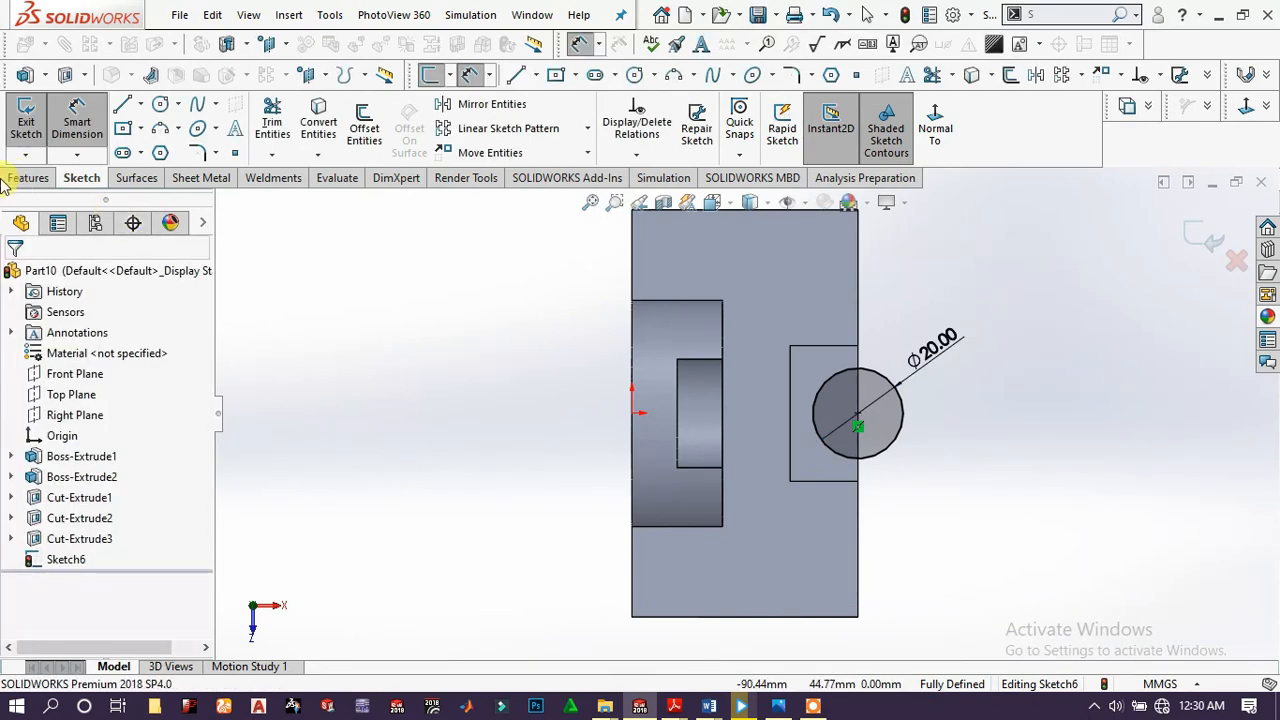
- Cut the 20 mm circle Through All from the pocket's floor
left_click(6, 178)
left_click(280, 114)
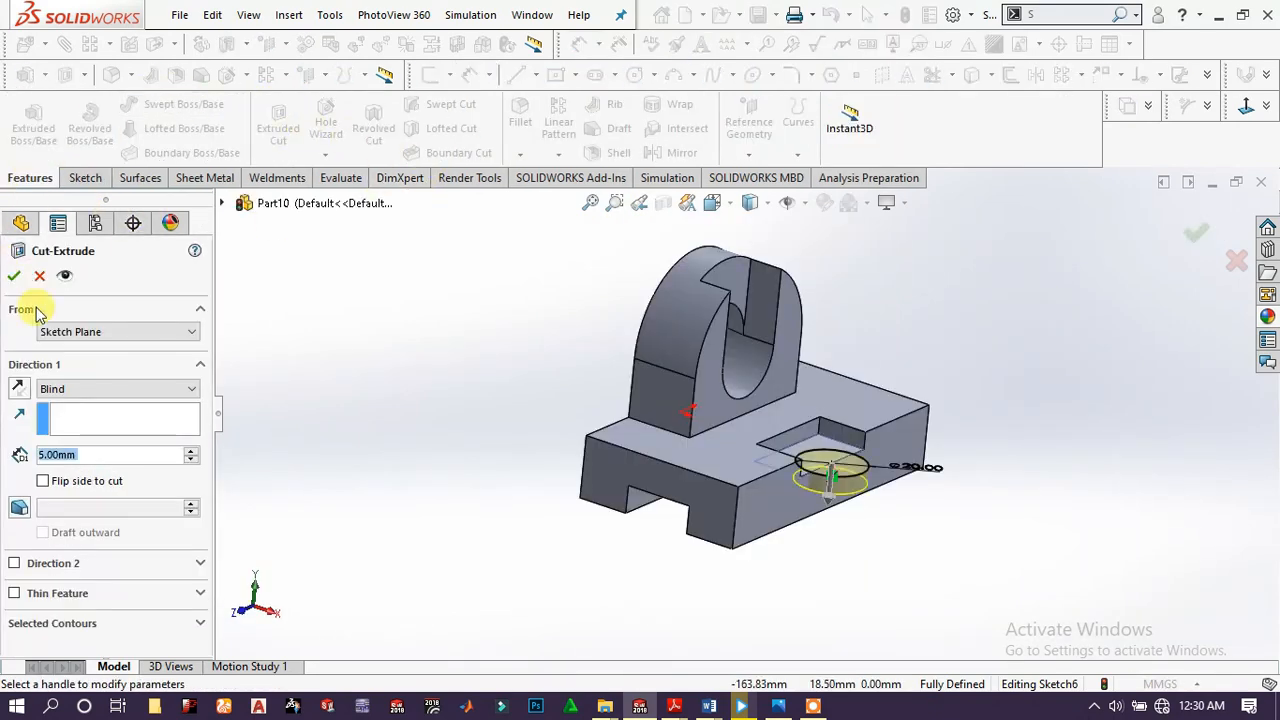
left_click(62, 389)
left_click(80, 417)
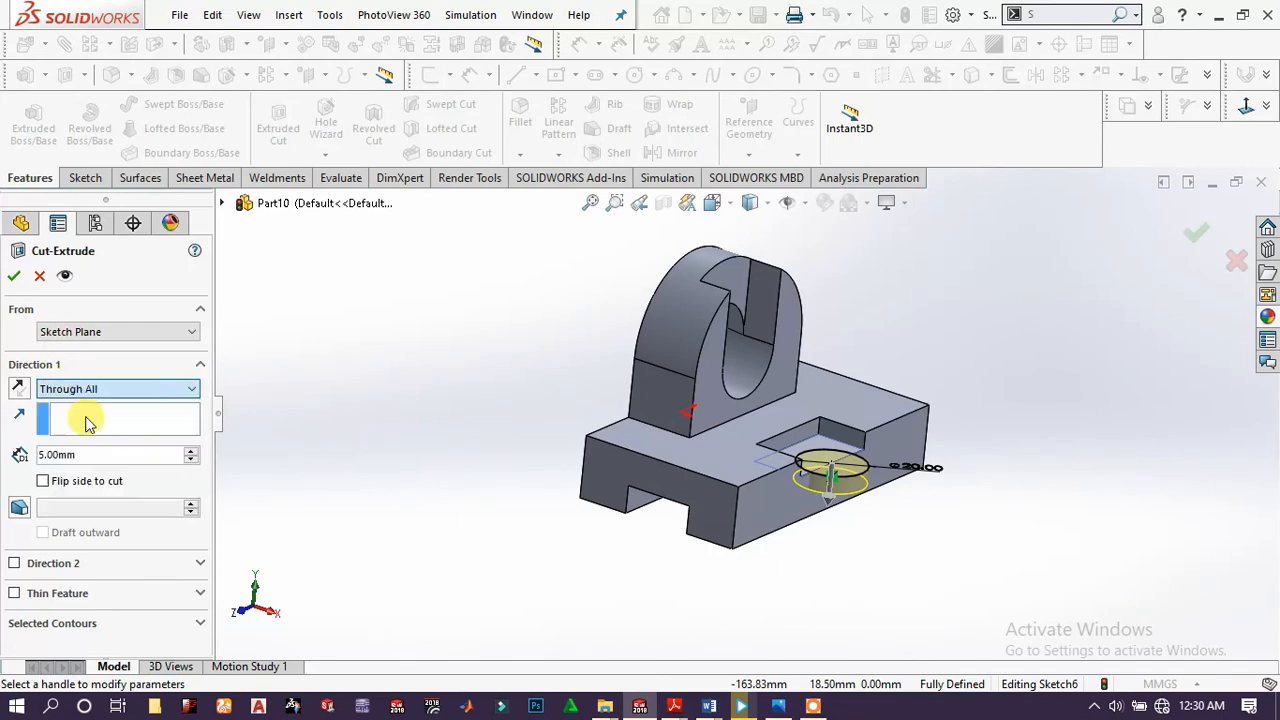
left_click(13, 280)
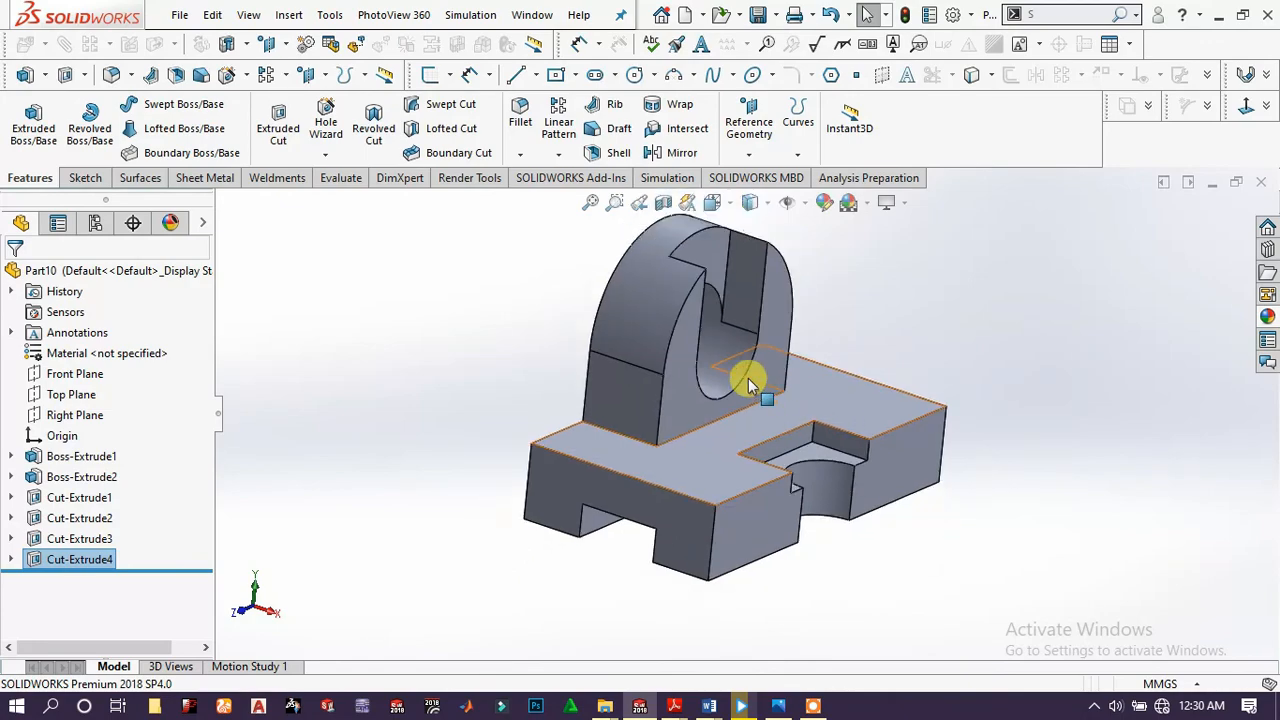
- Orient the part to the isometric view and clear the selection
key("space")
left_click(660, 329)
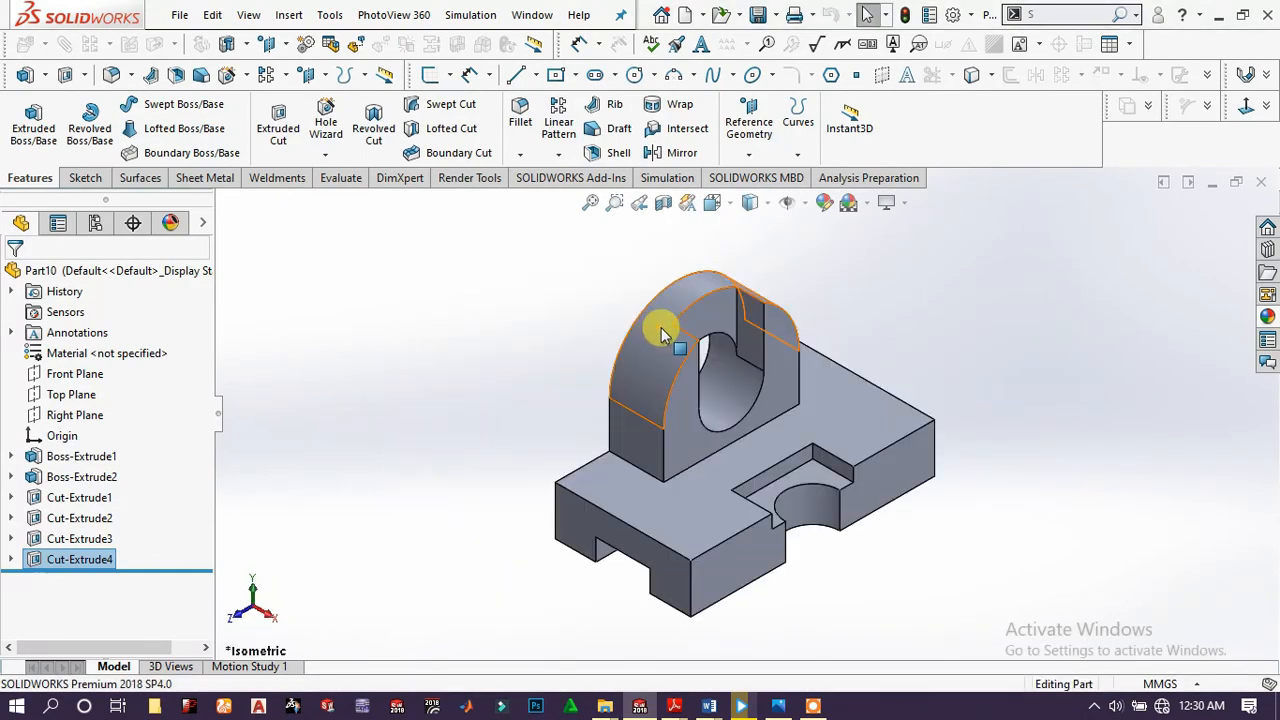
left_click(1037, 414)
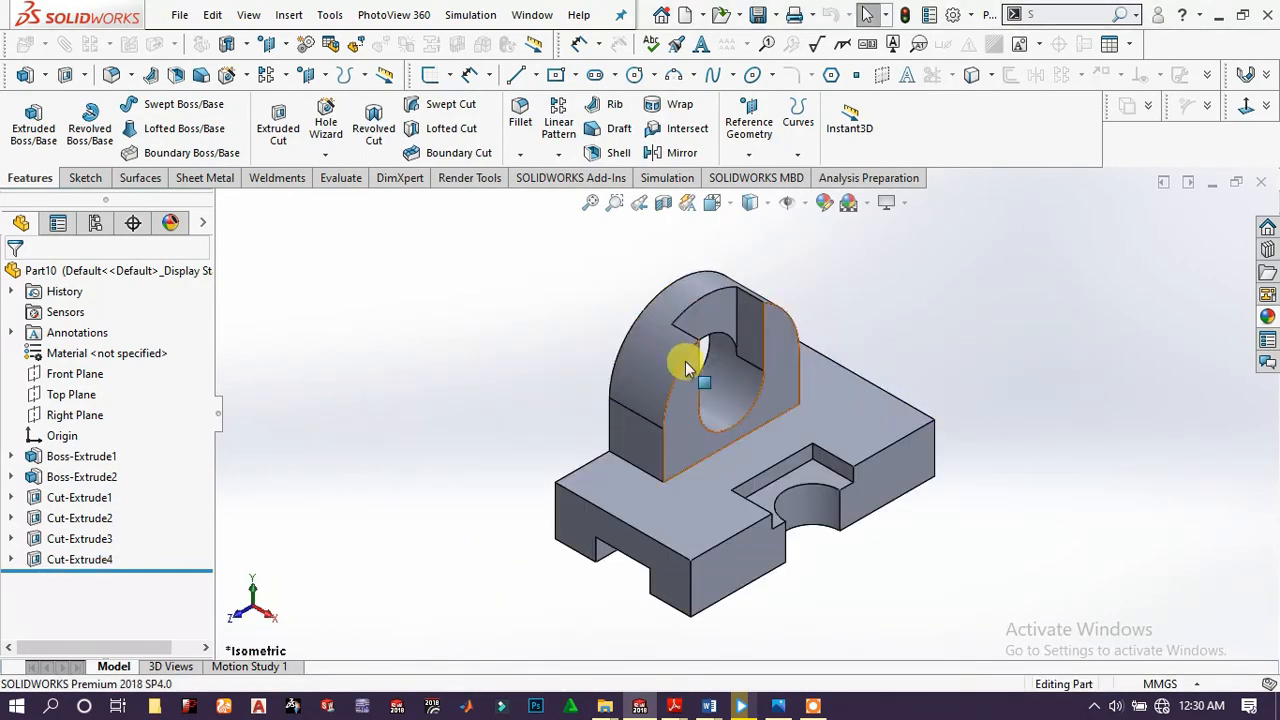
left_click(92, 272)
right_click(103, 274)
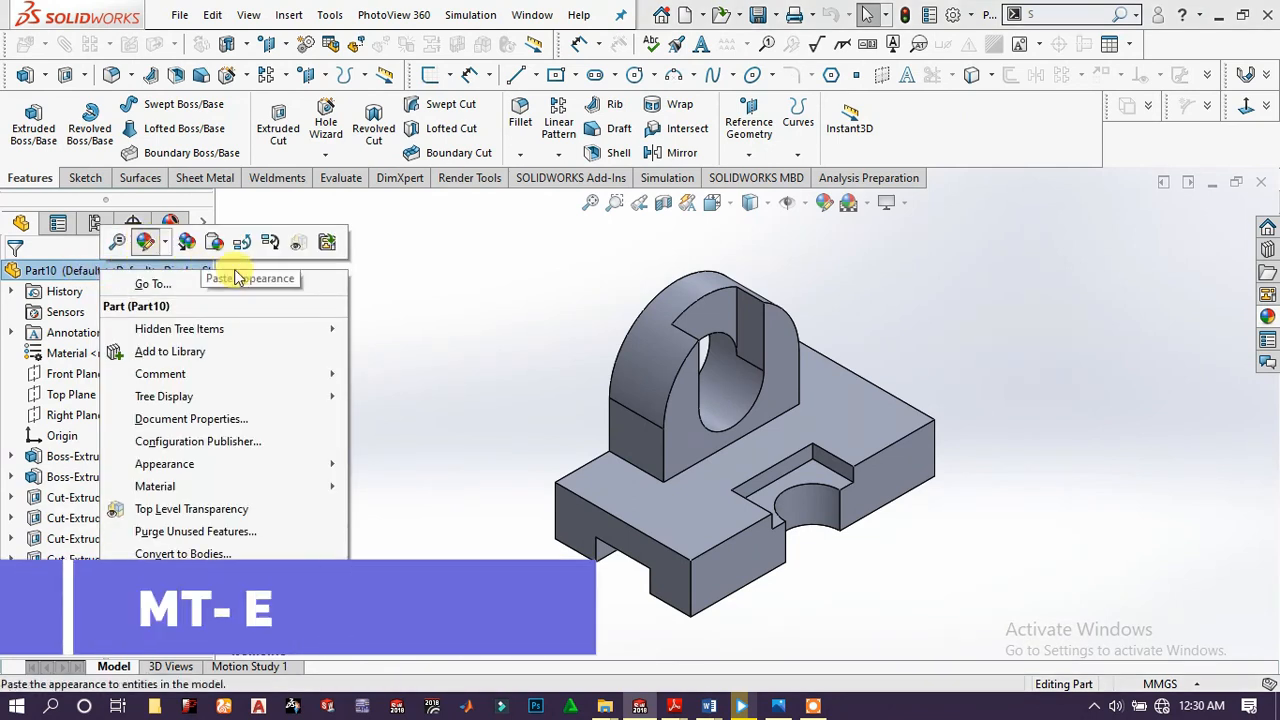
right_click(147, 245)
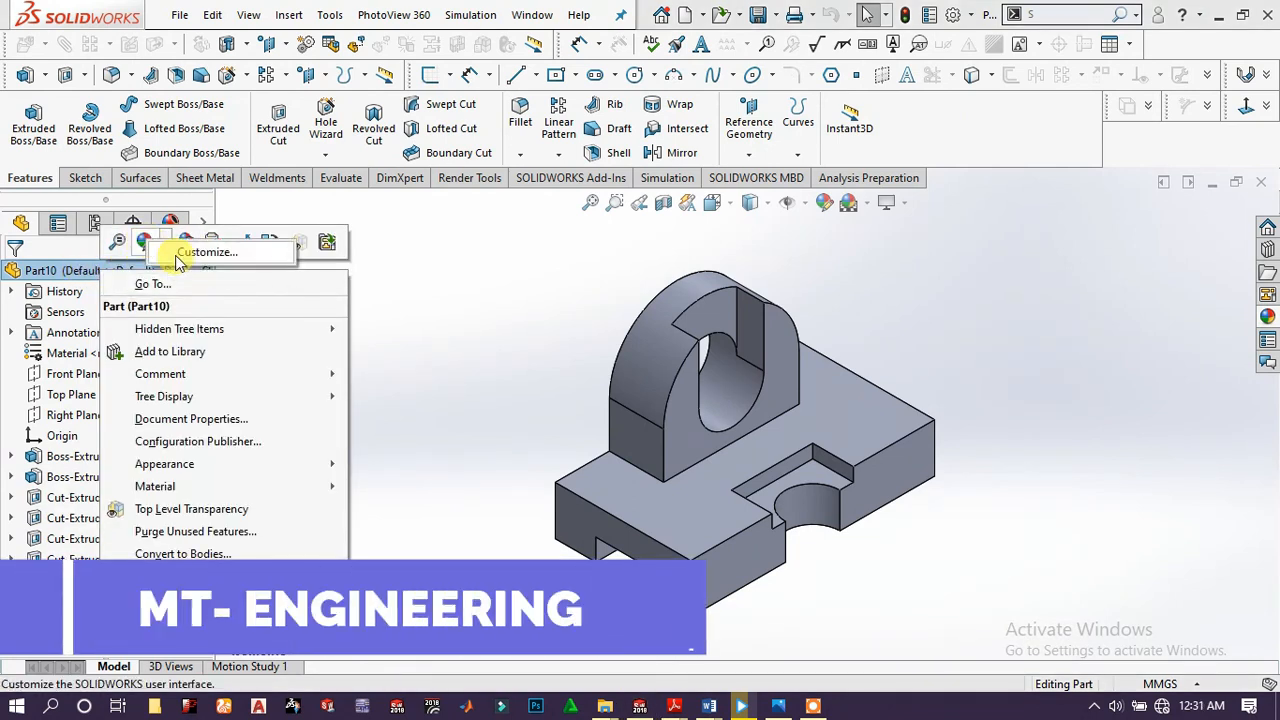
left_click(143, 246)
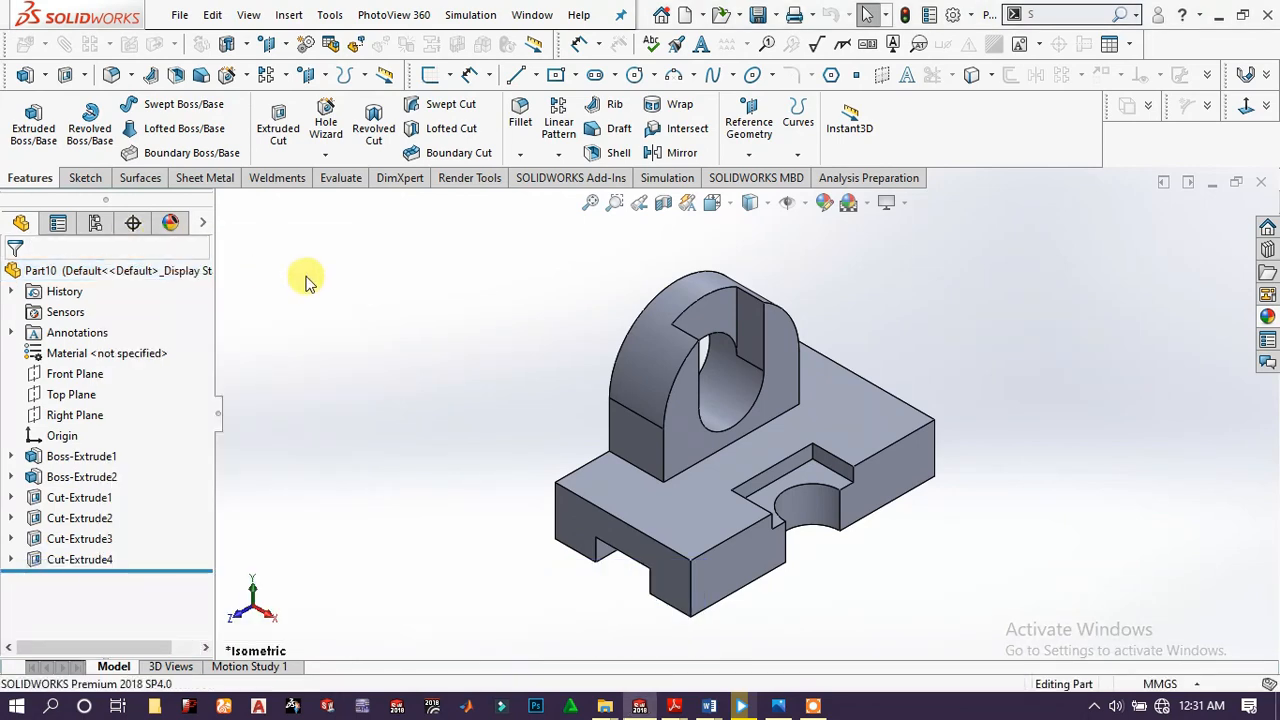
- Apply a dark green colour (RGB 0, 128, 0) to the whole part as its appearance
left_click(127, 279)
right_click(127, 279)
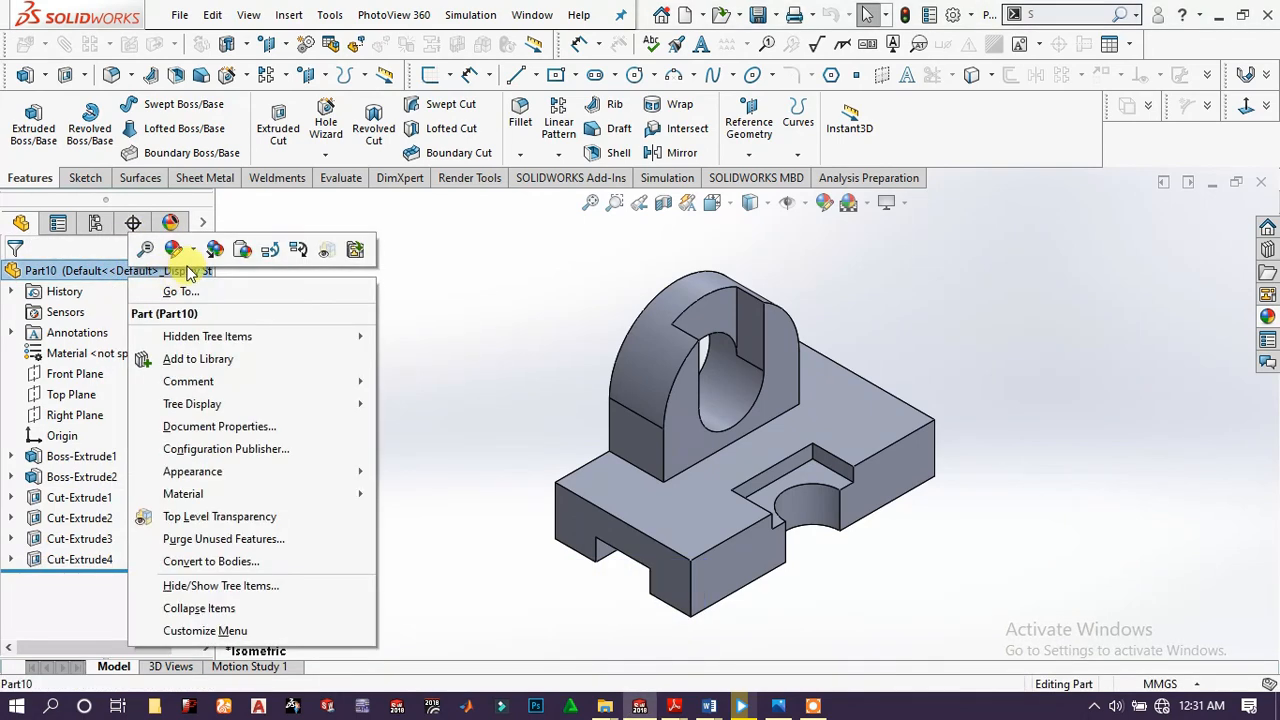
mouse_move(173, 256)
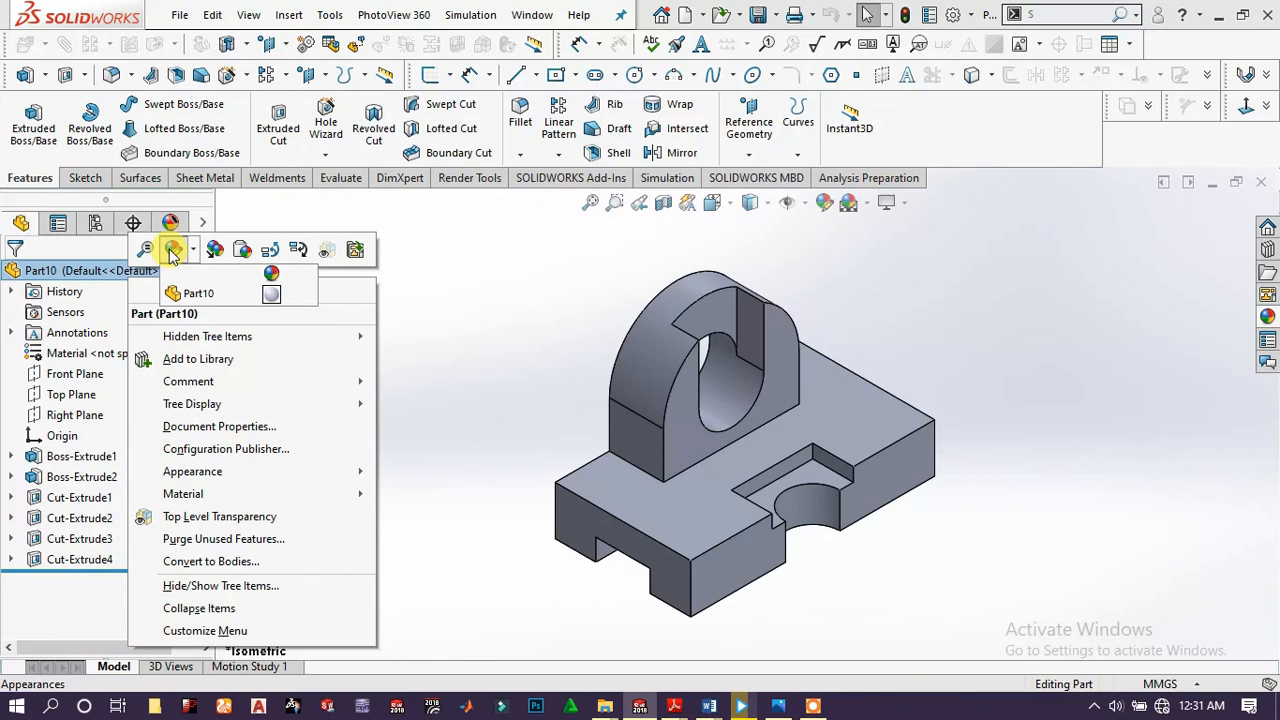
left_click(228, 295)
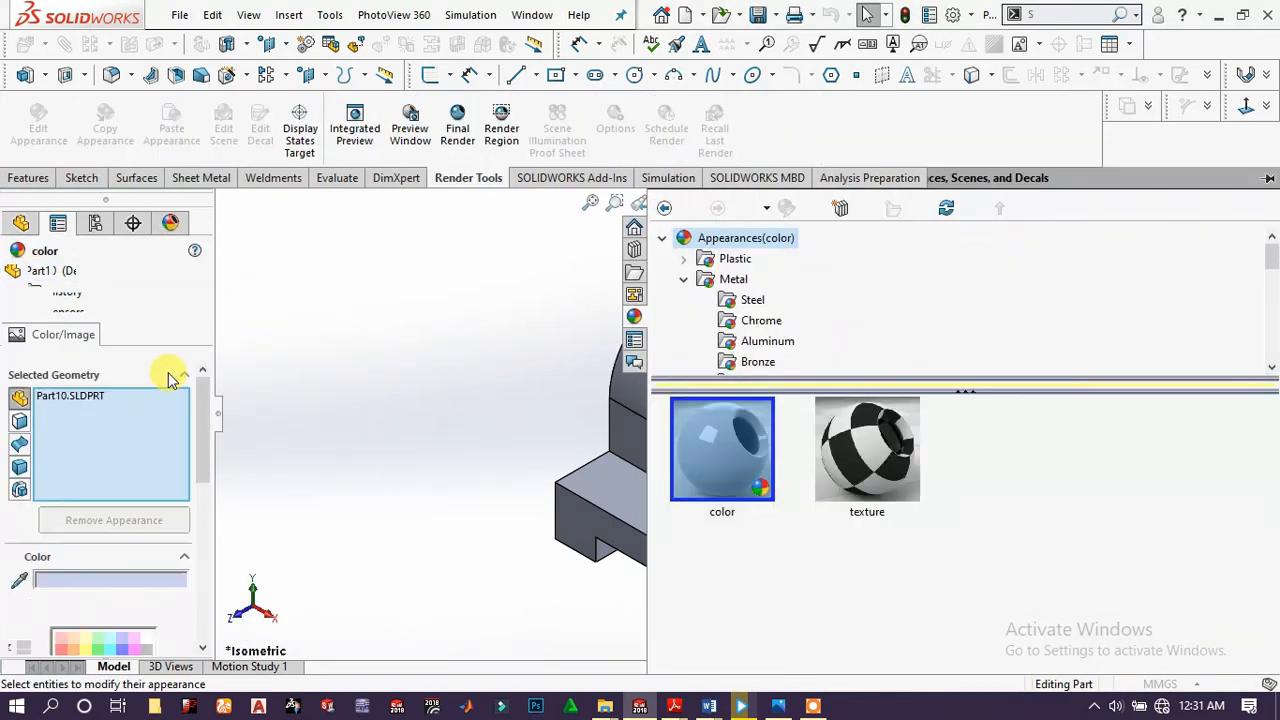
scroll(100, 457, "down", 5)
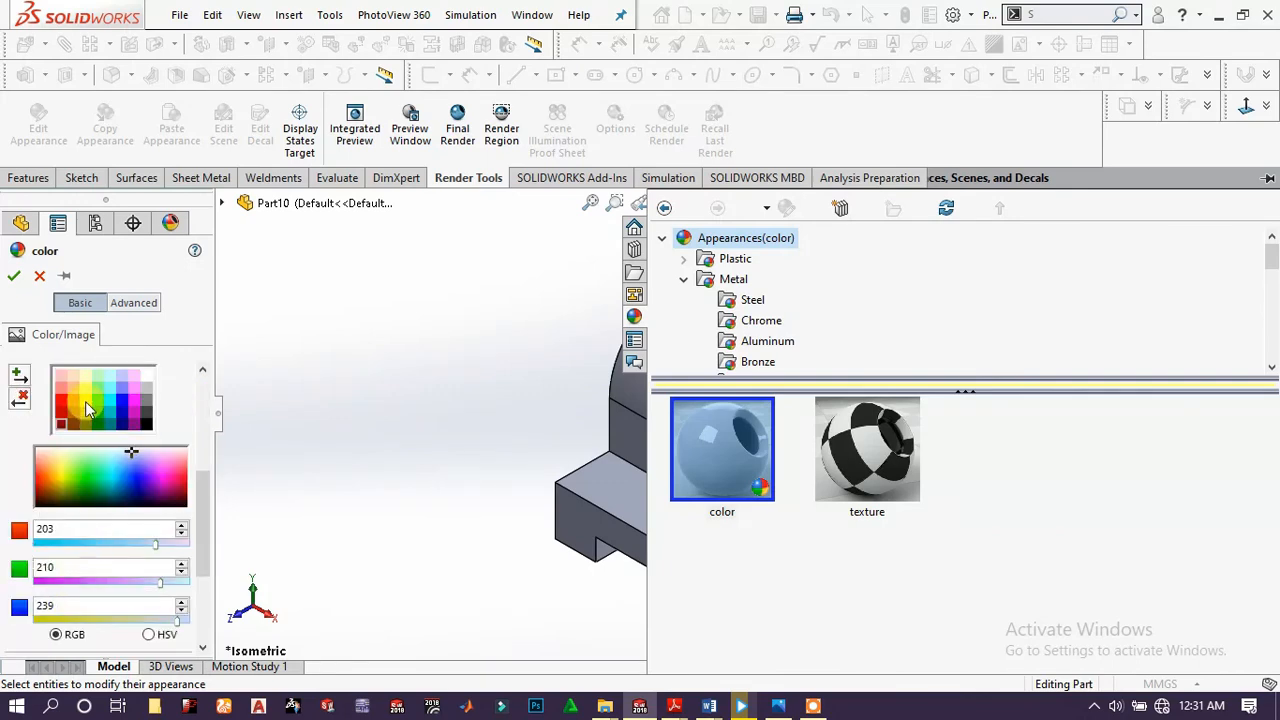
left_click(85, 400)
left_click(98, 414)
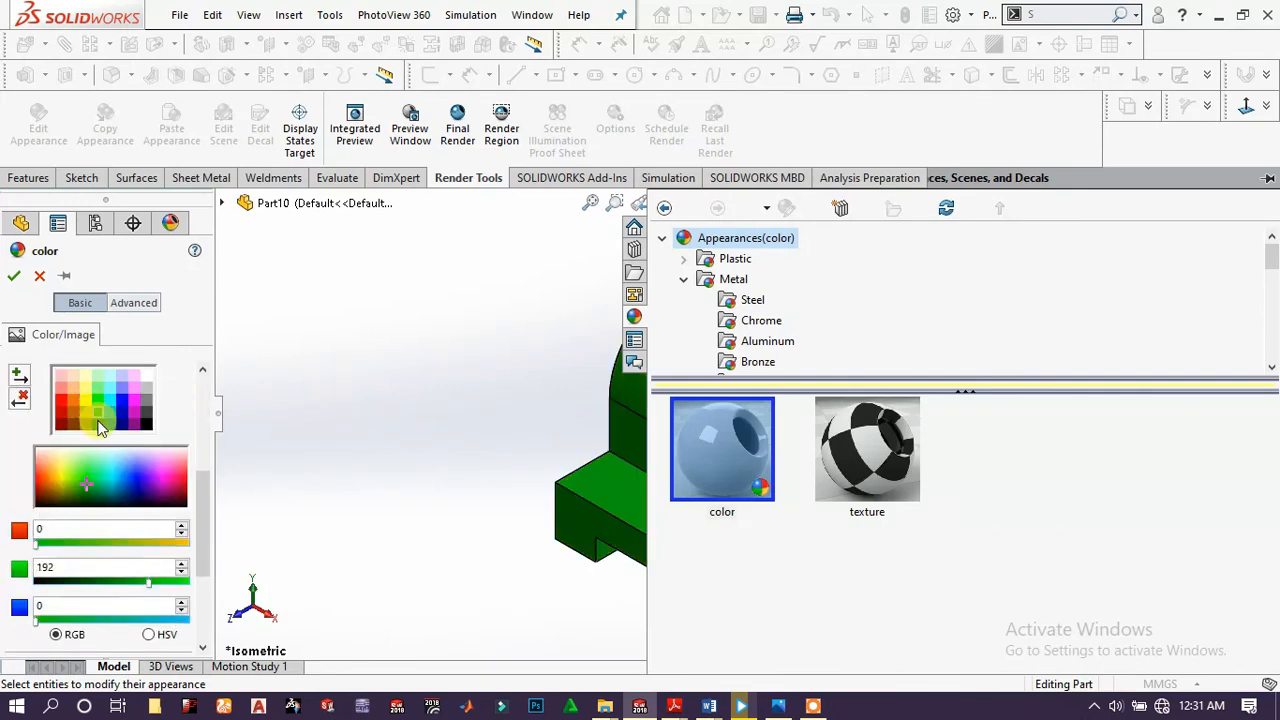
left_click(100, 426)
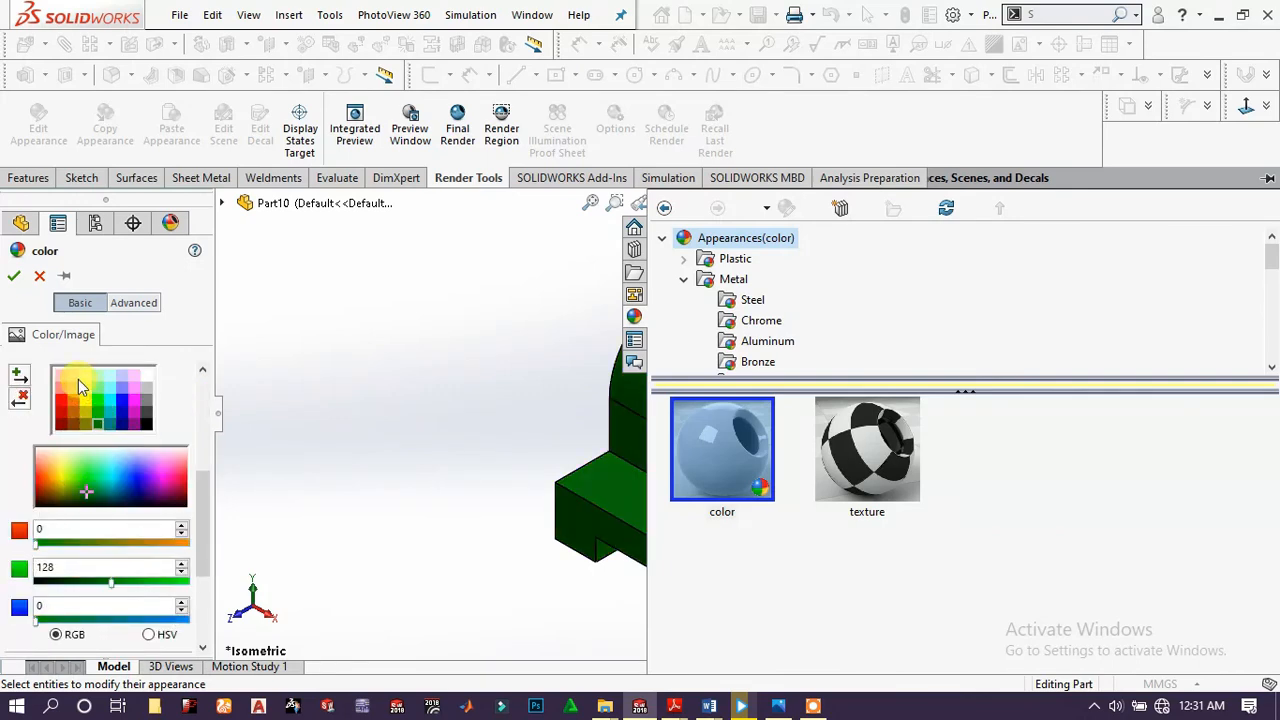
left_click(13, 275)
scroll(812, 450, "down", 1)
scroll(624, 476, "up", 2)
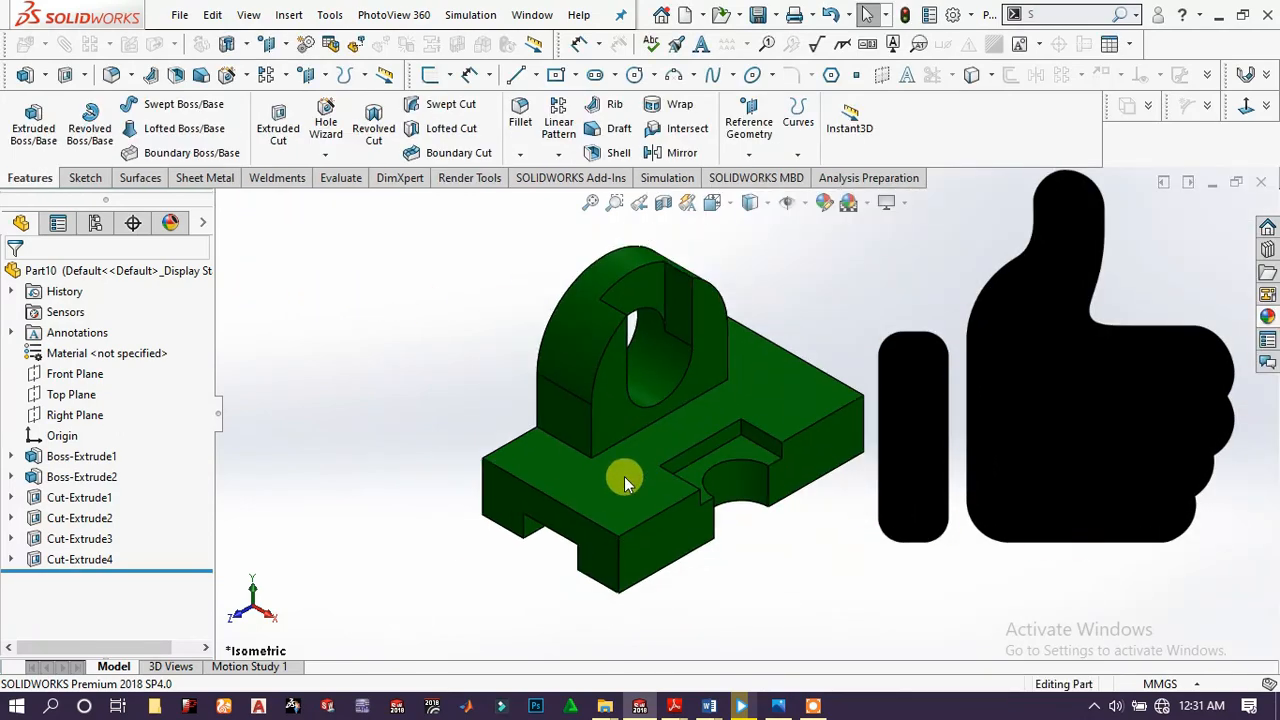